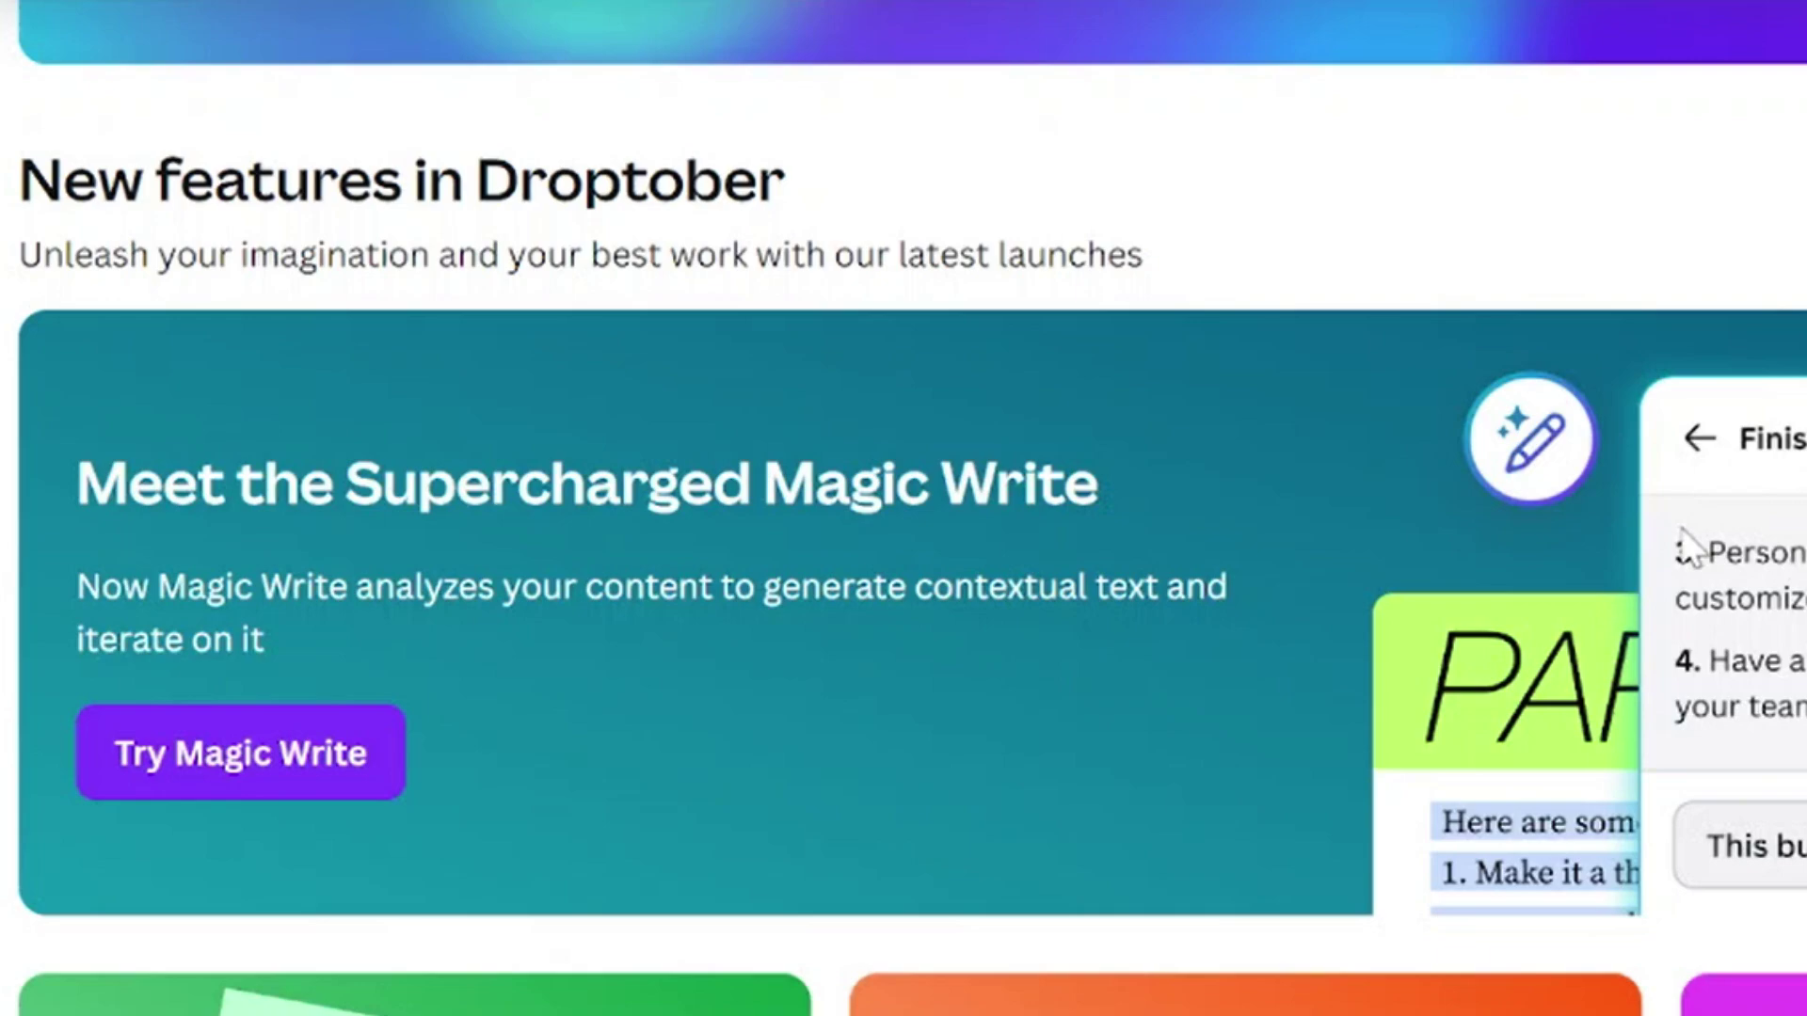
- Bring back the Canva home screen with its Droptober banner and recent designs
left_click(789, 990)
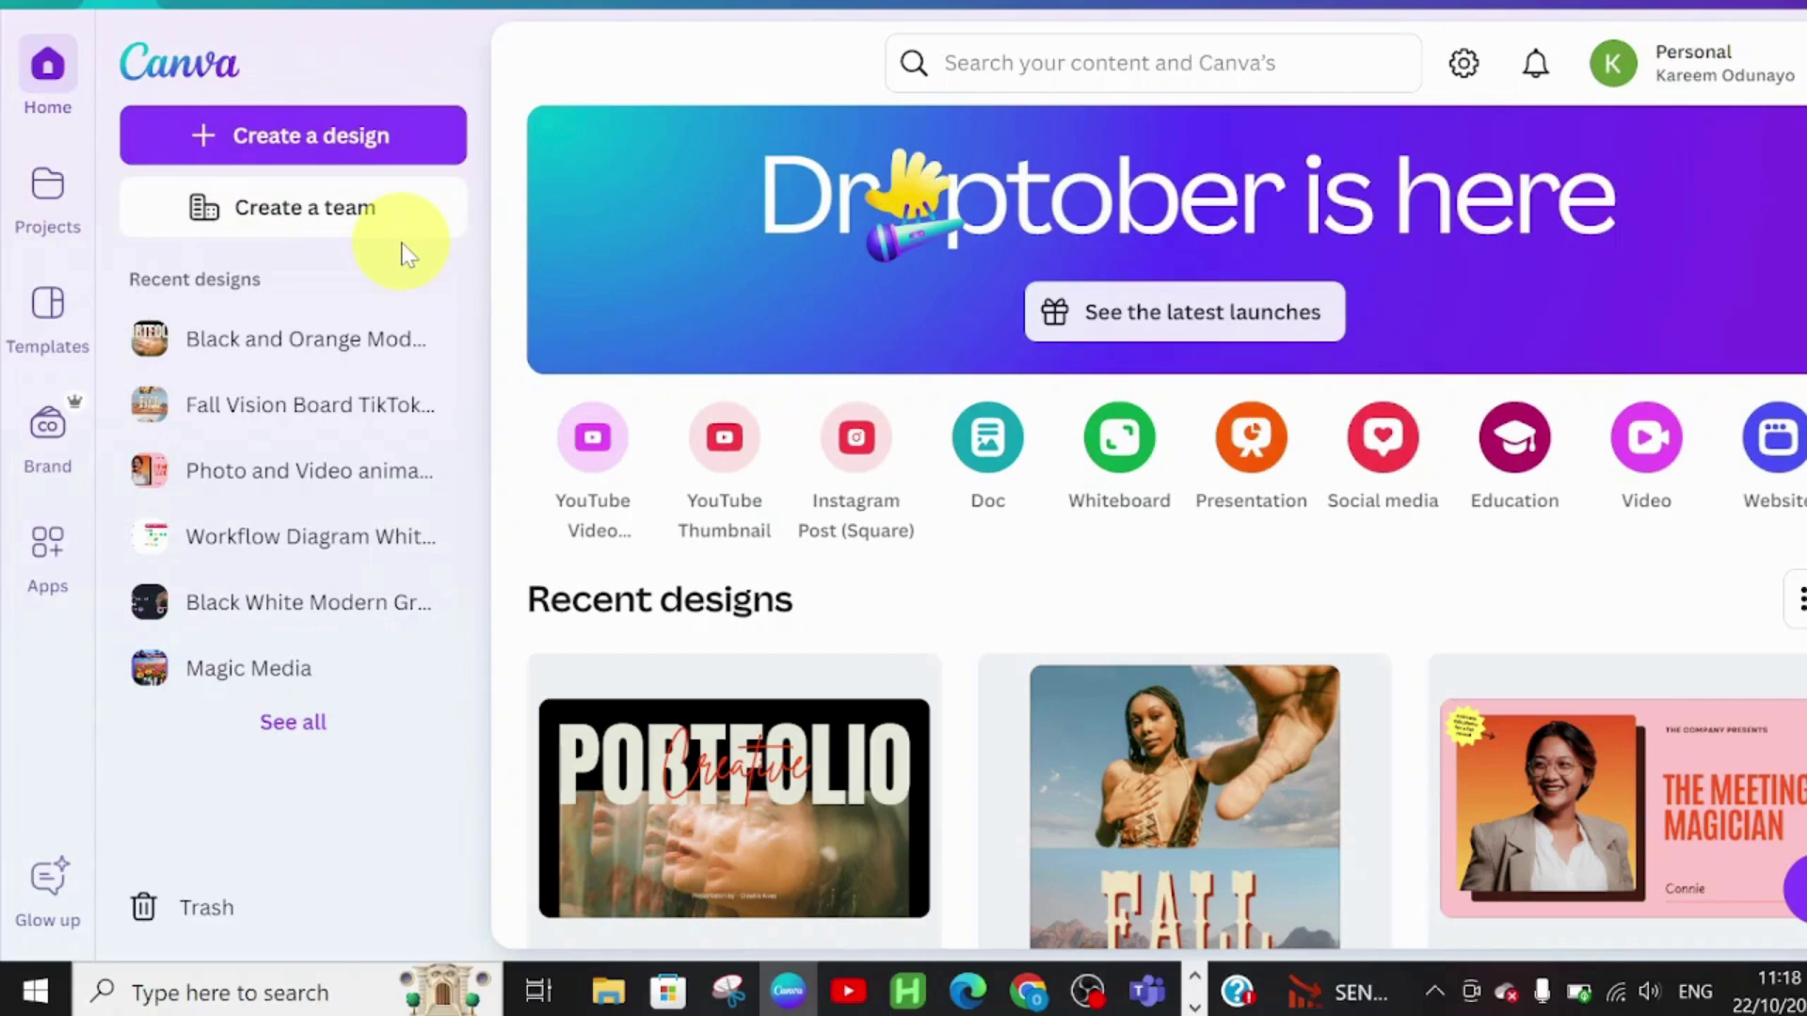
- Create a blank Presentation (16:9) design from the Presentations design types
key("/")
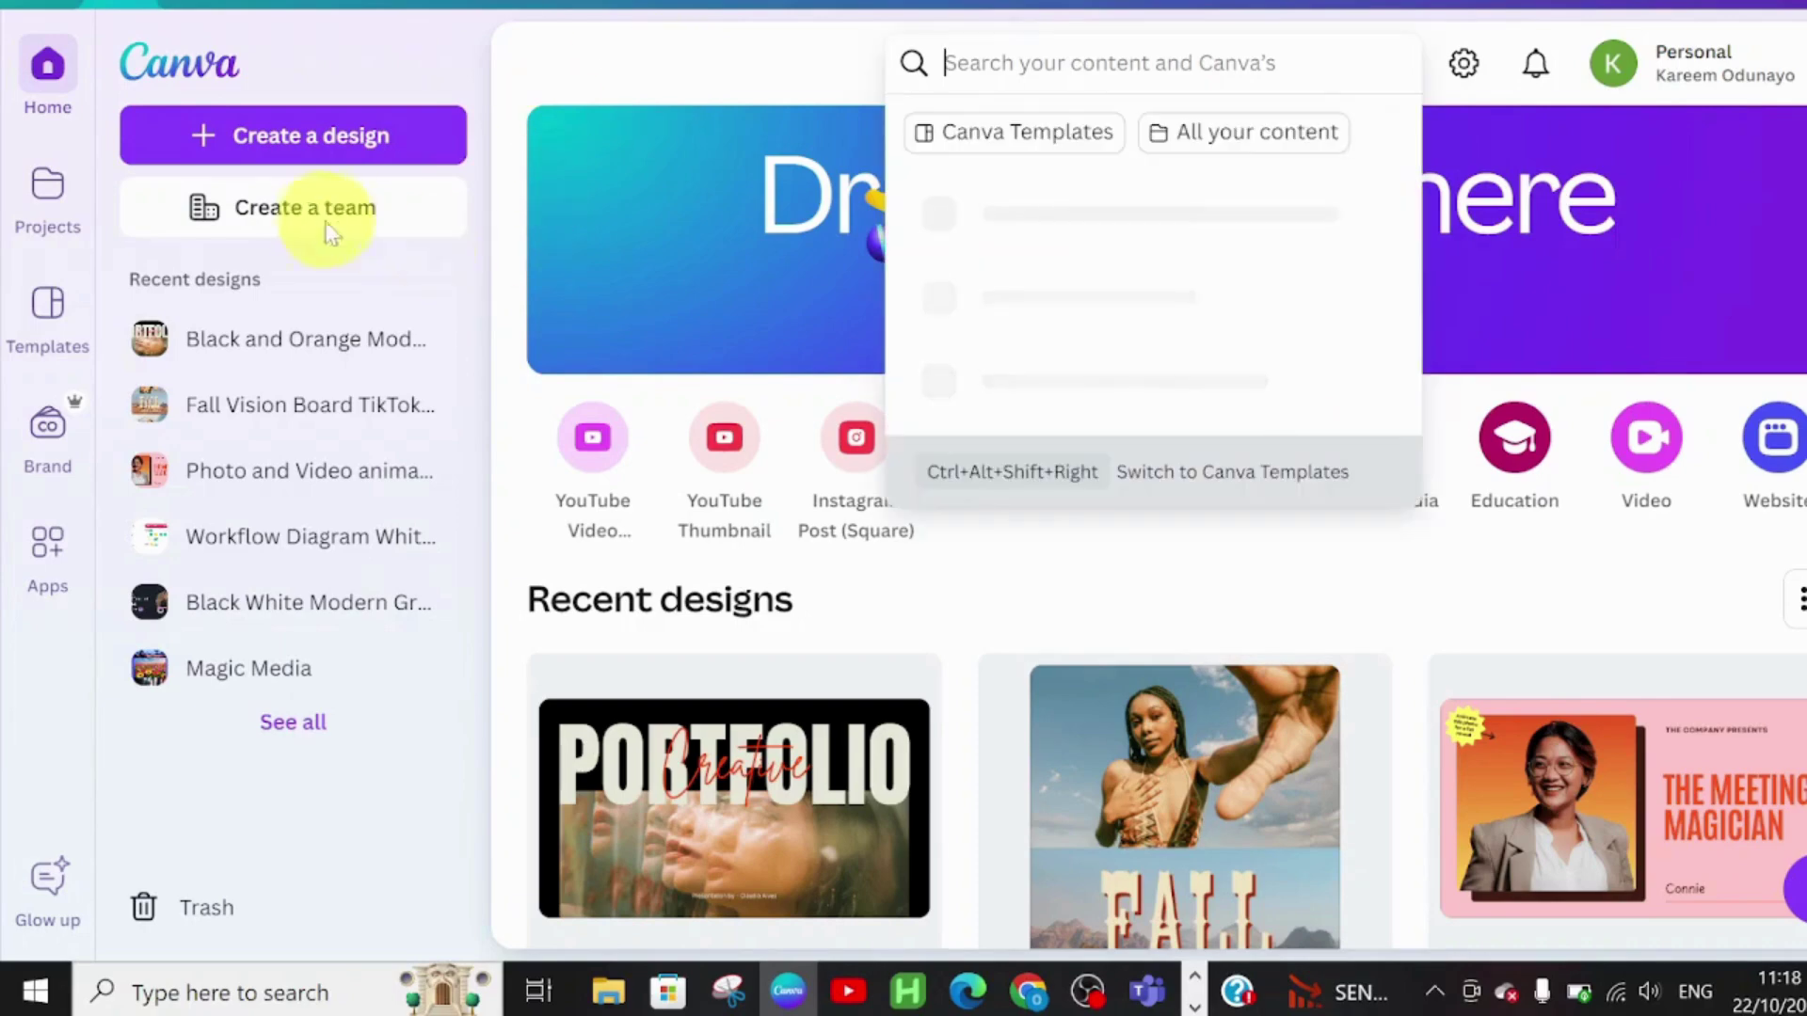
left_click(310, 132)
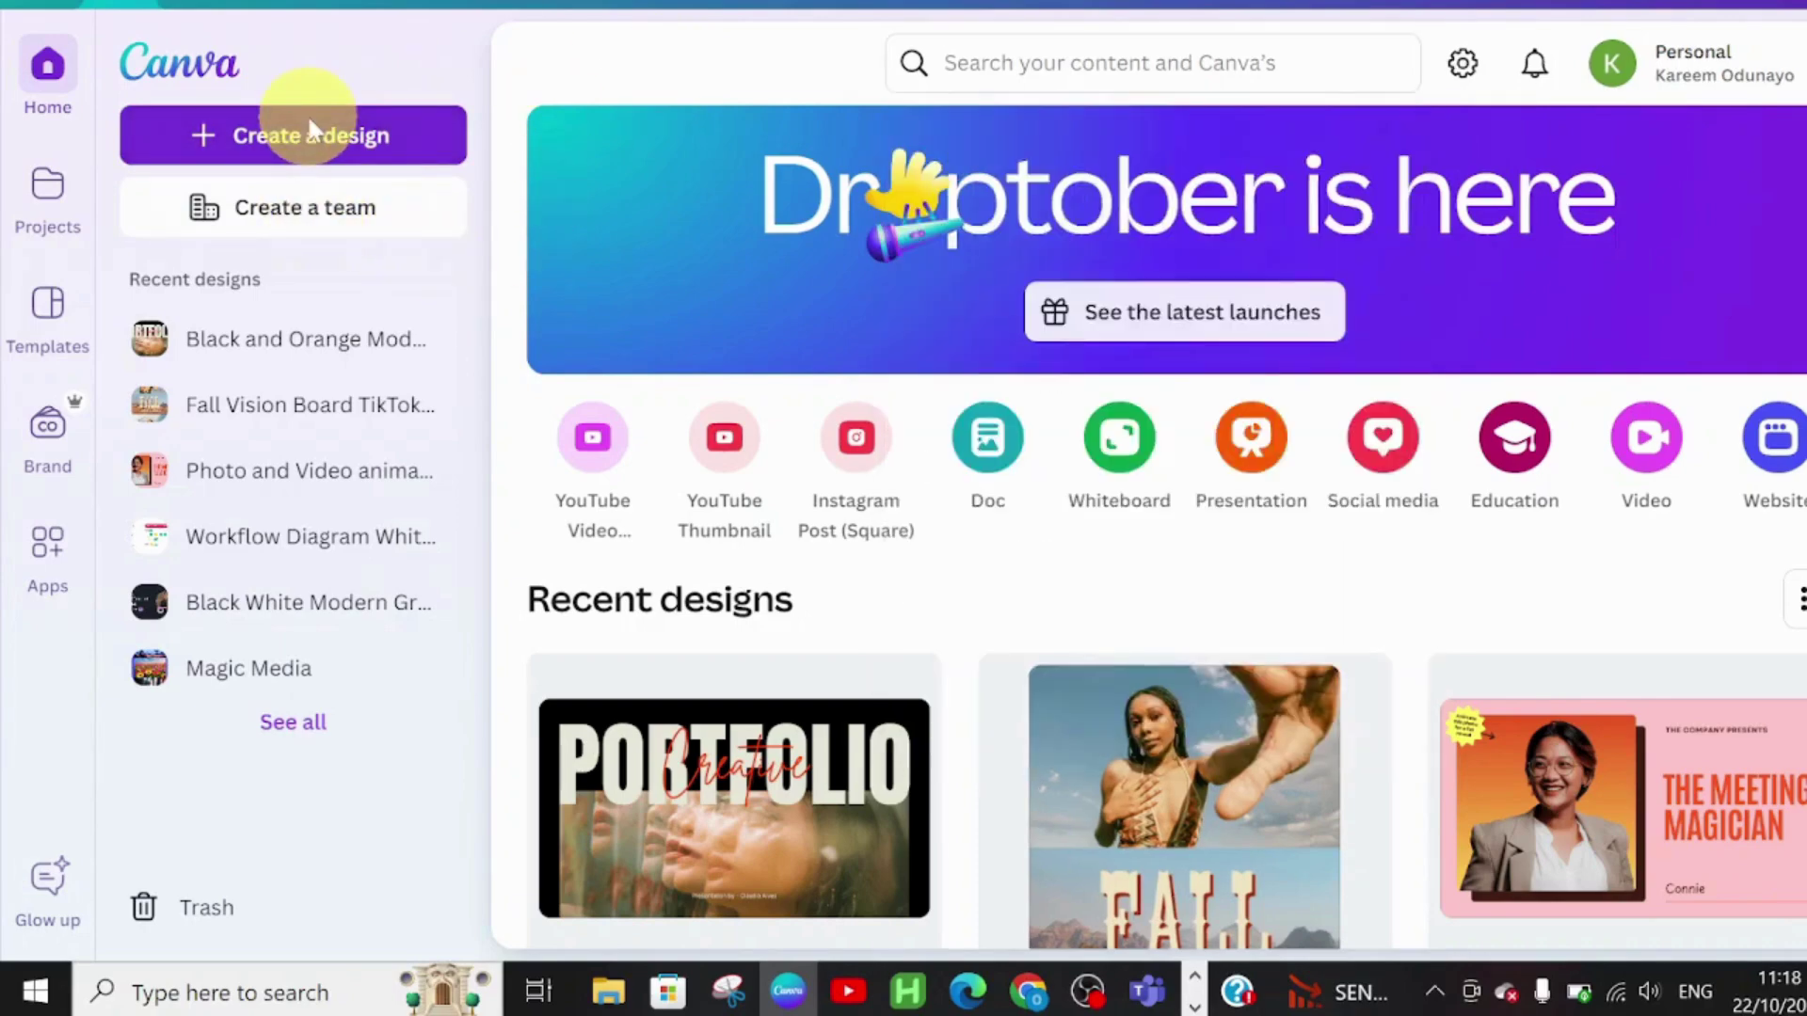
left_click(307, 122)
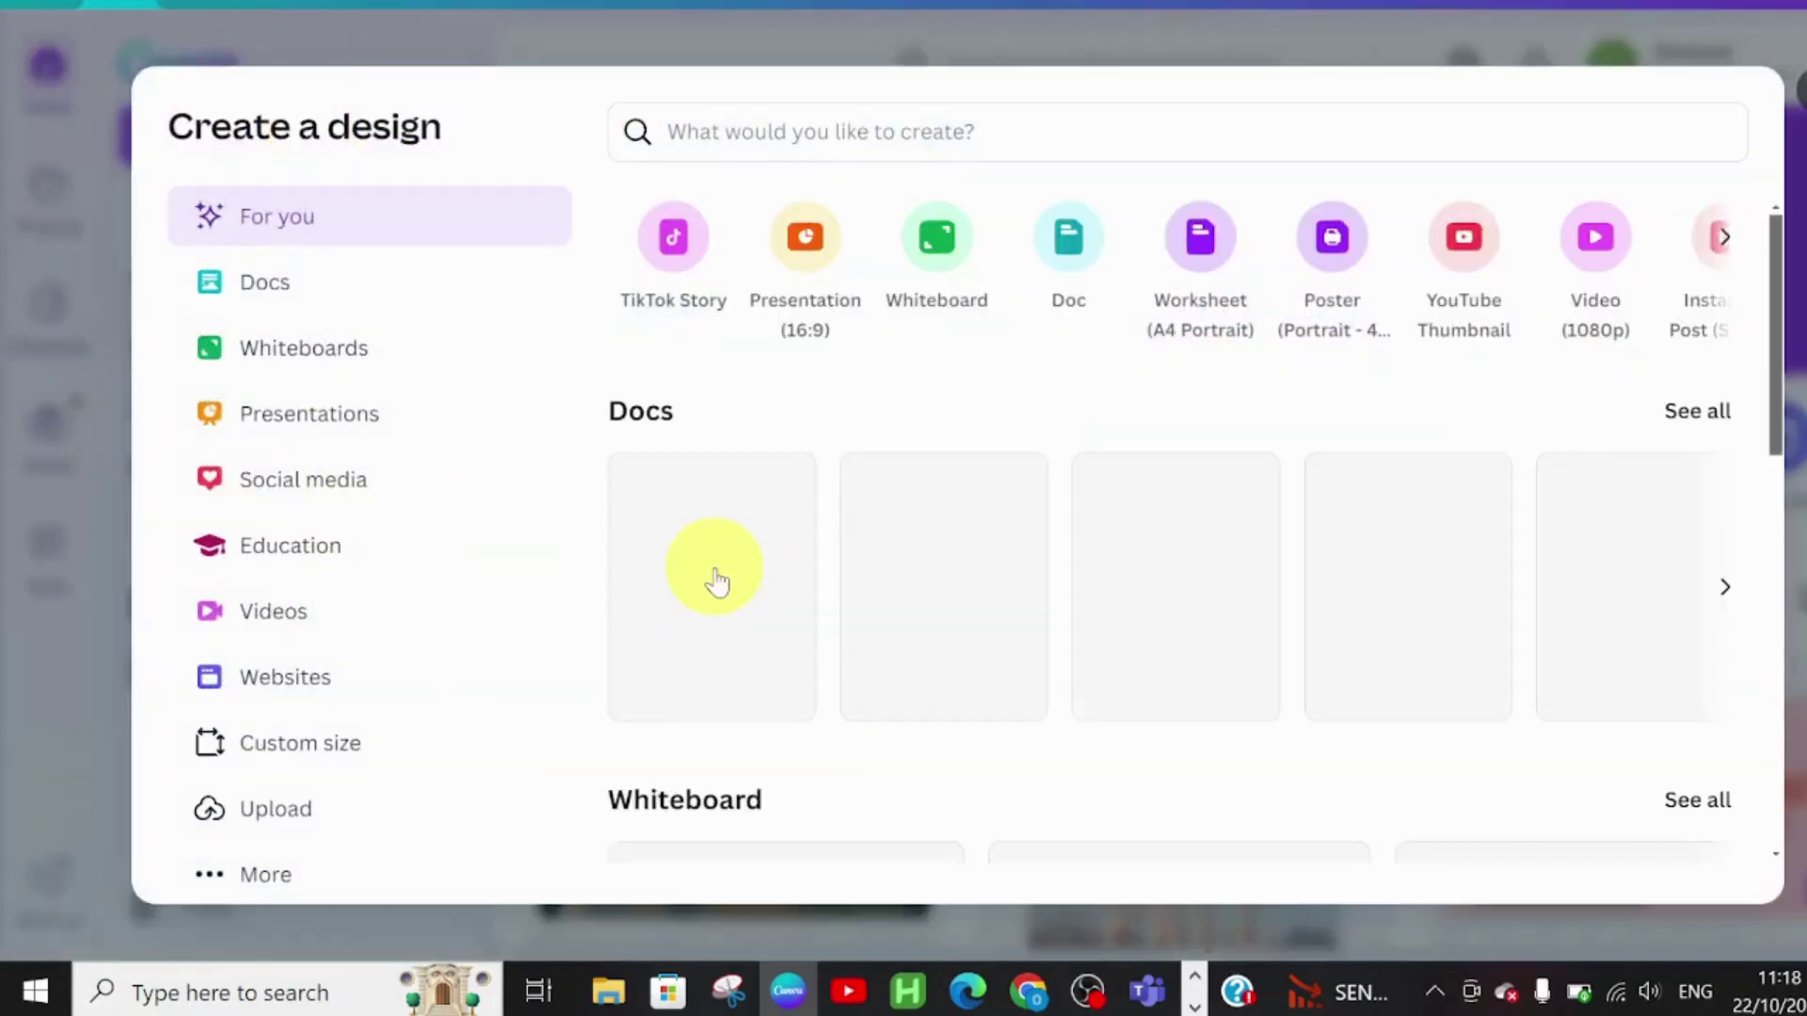
left_click(331, 436)
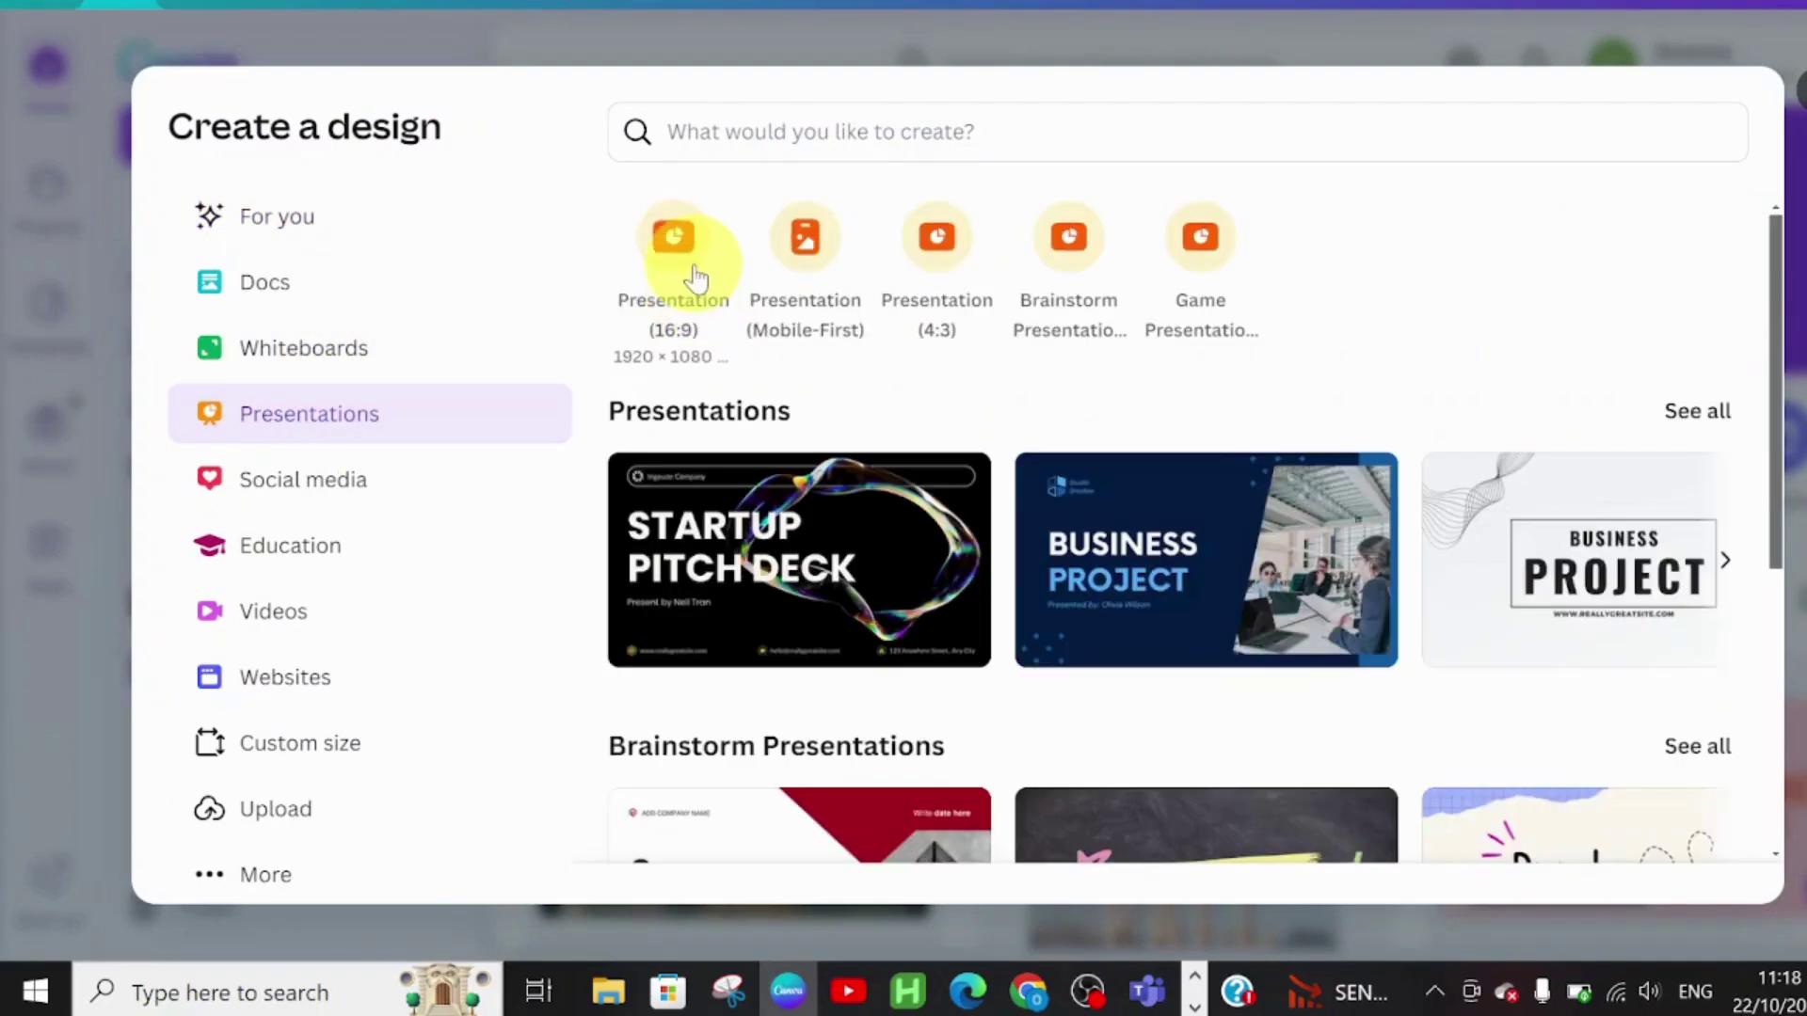
left_click(695, 276)
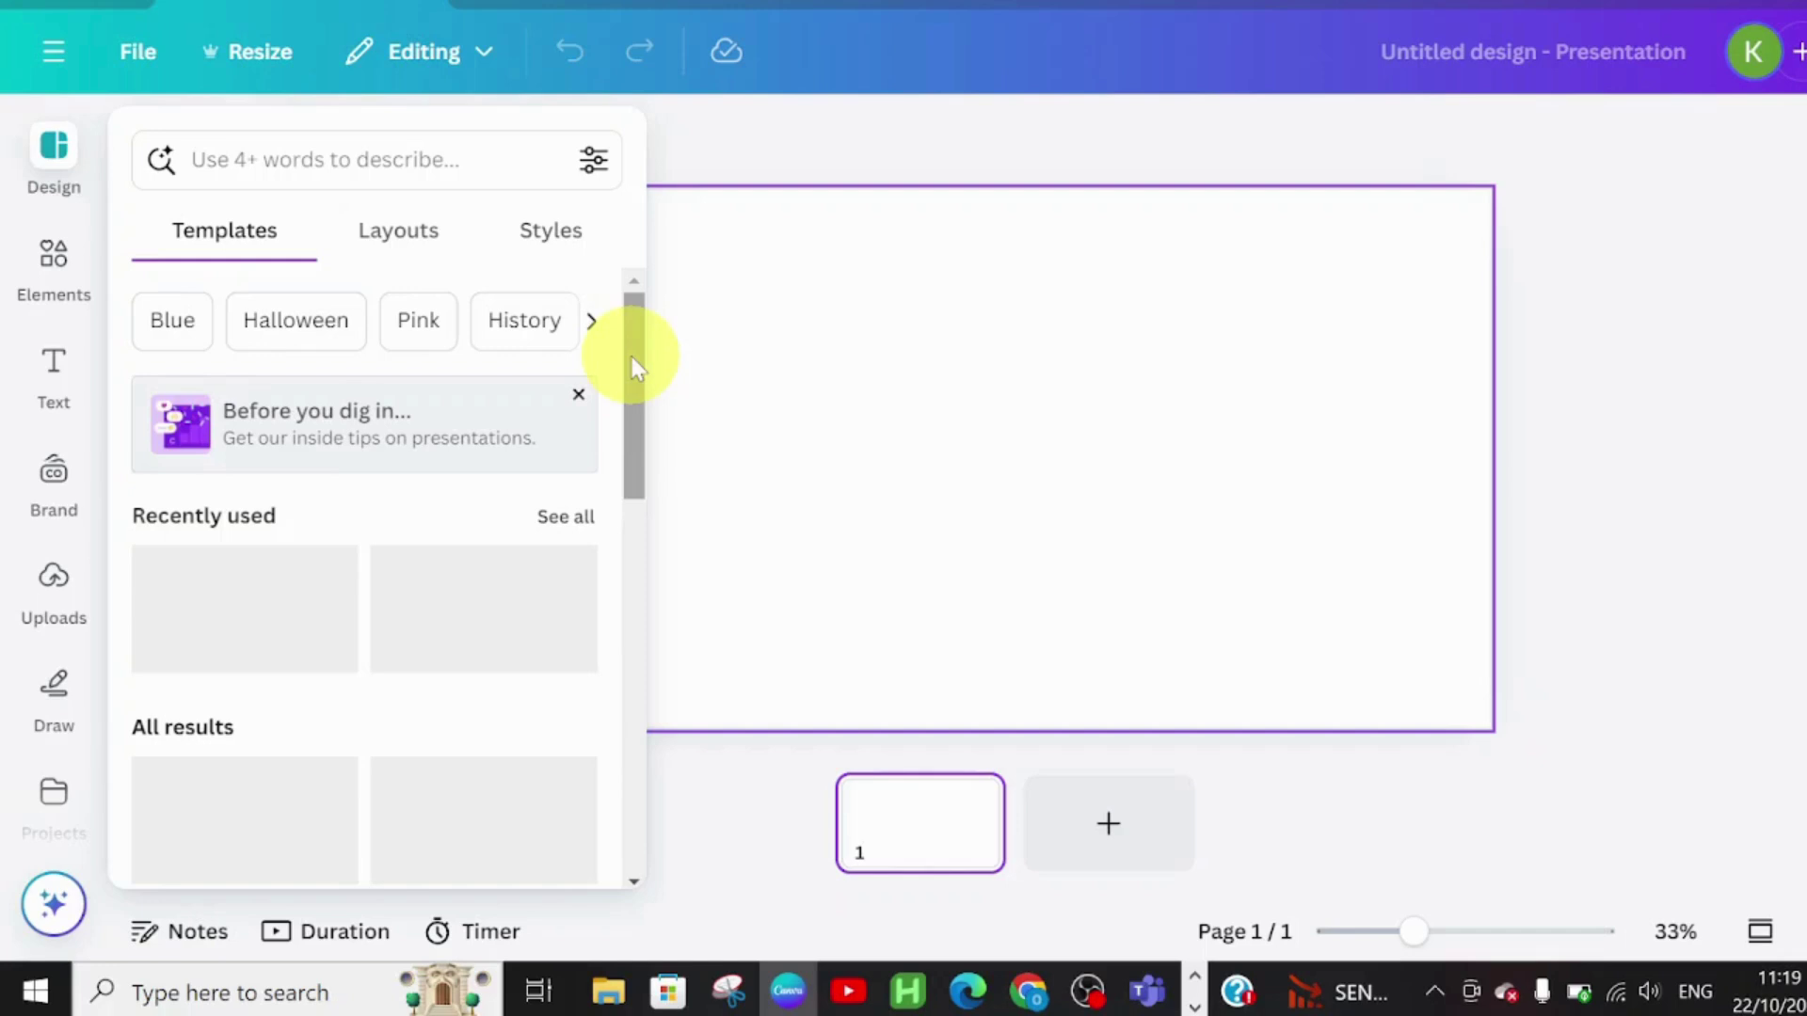
left_click_drag(633, 357, 658, 513)
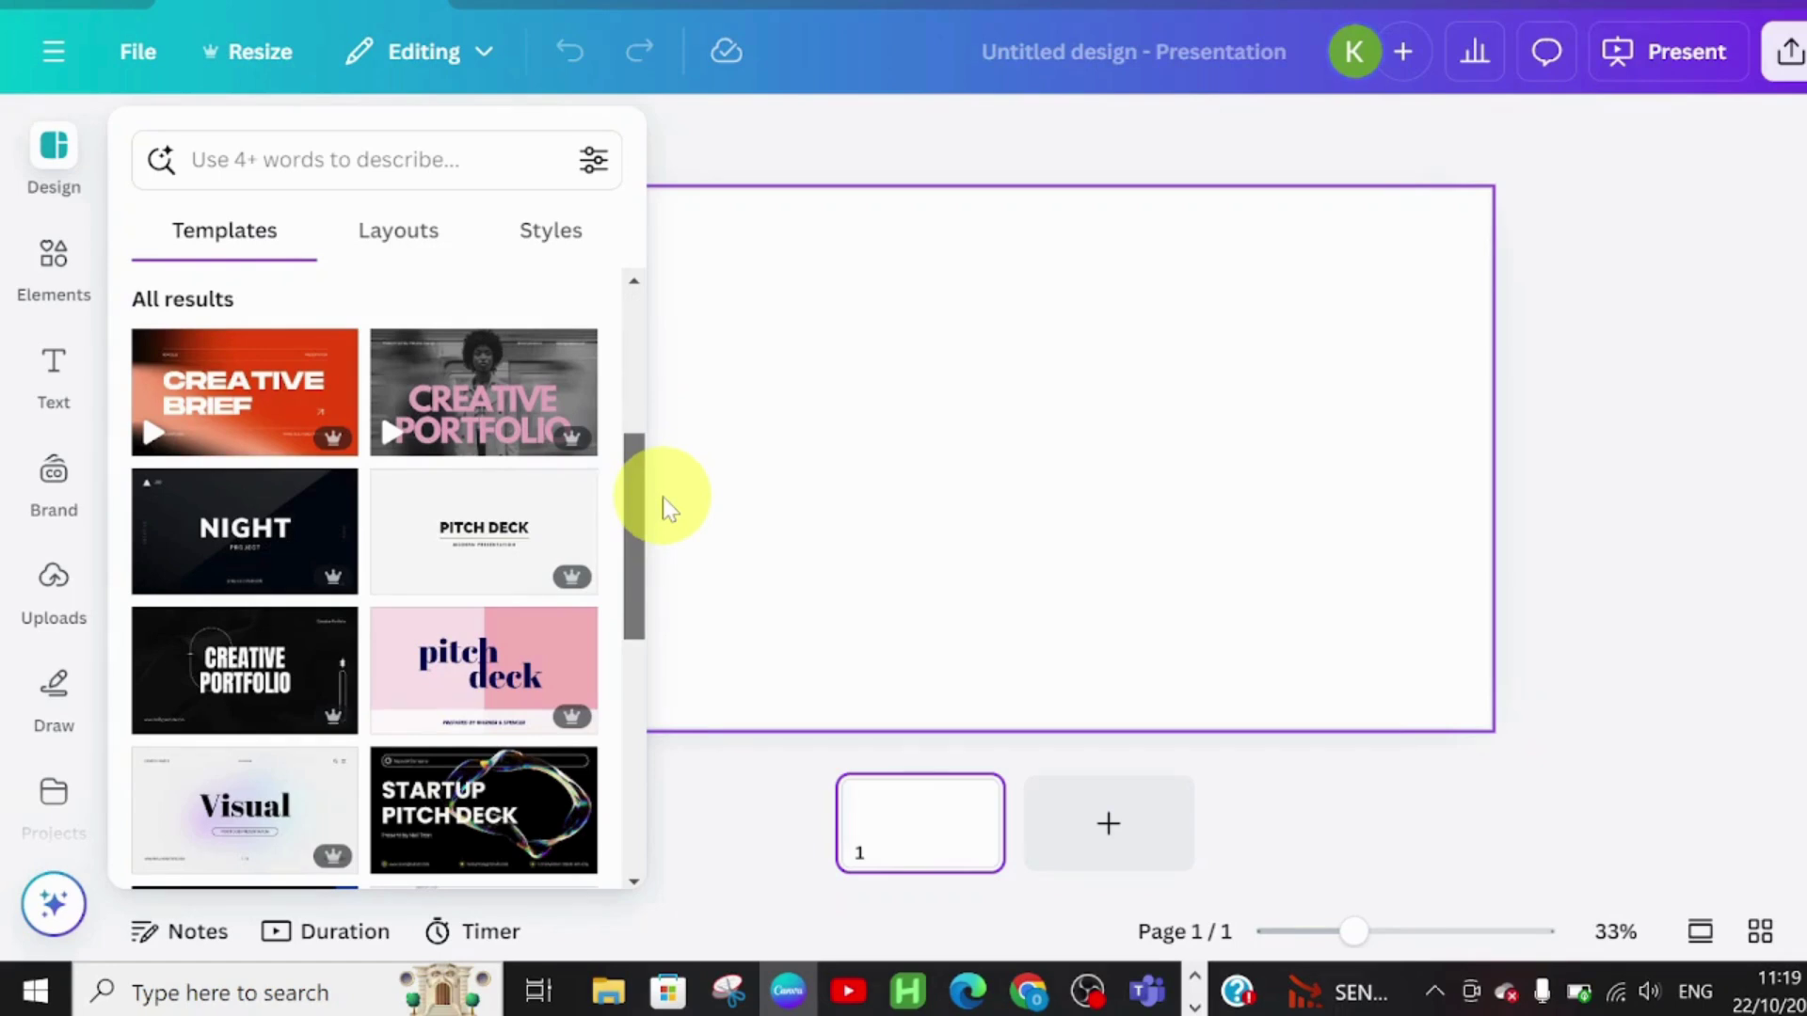
- Apply the 'Hello! My name is' page from the Pink Bold Modern Creative Portfolio template
left_click(485, 414)
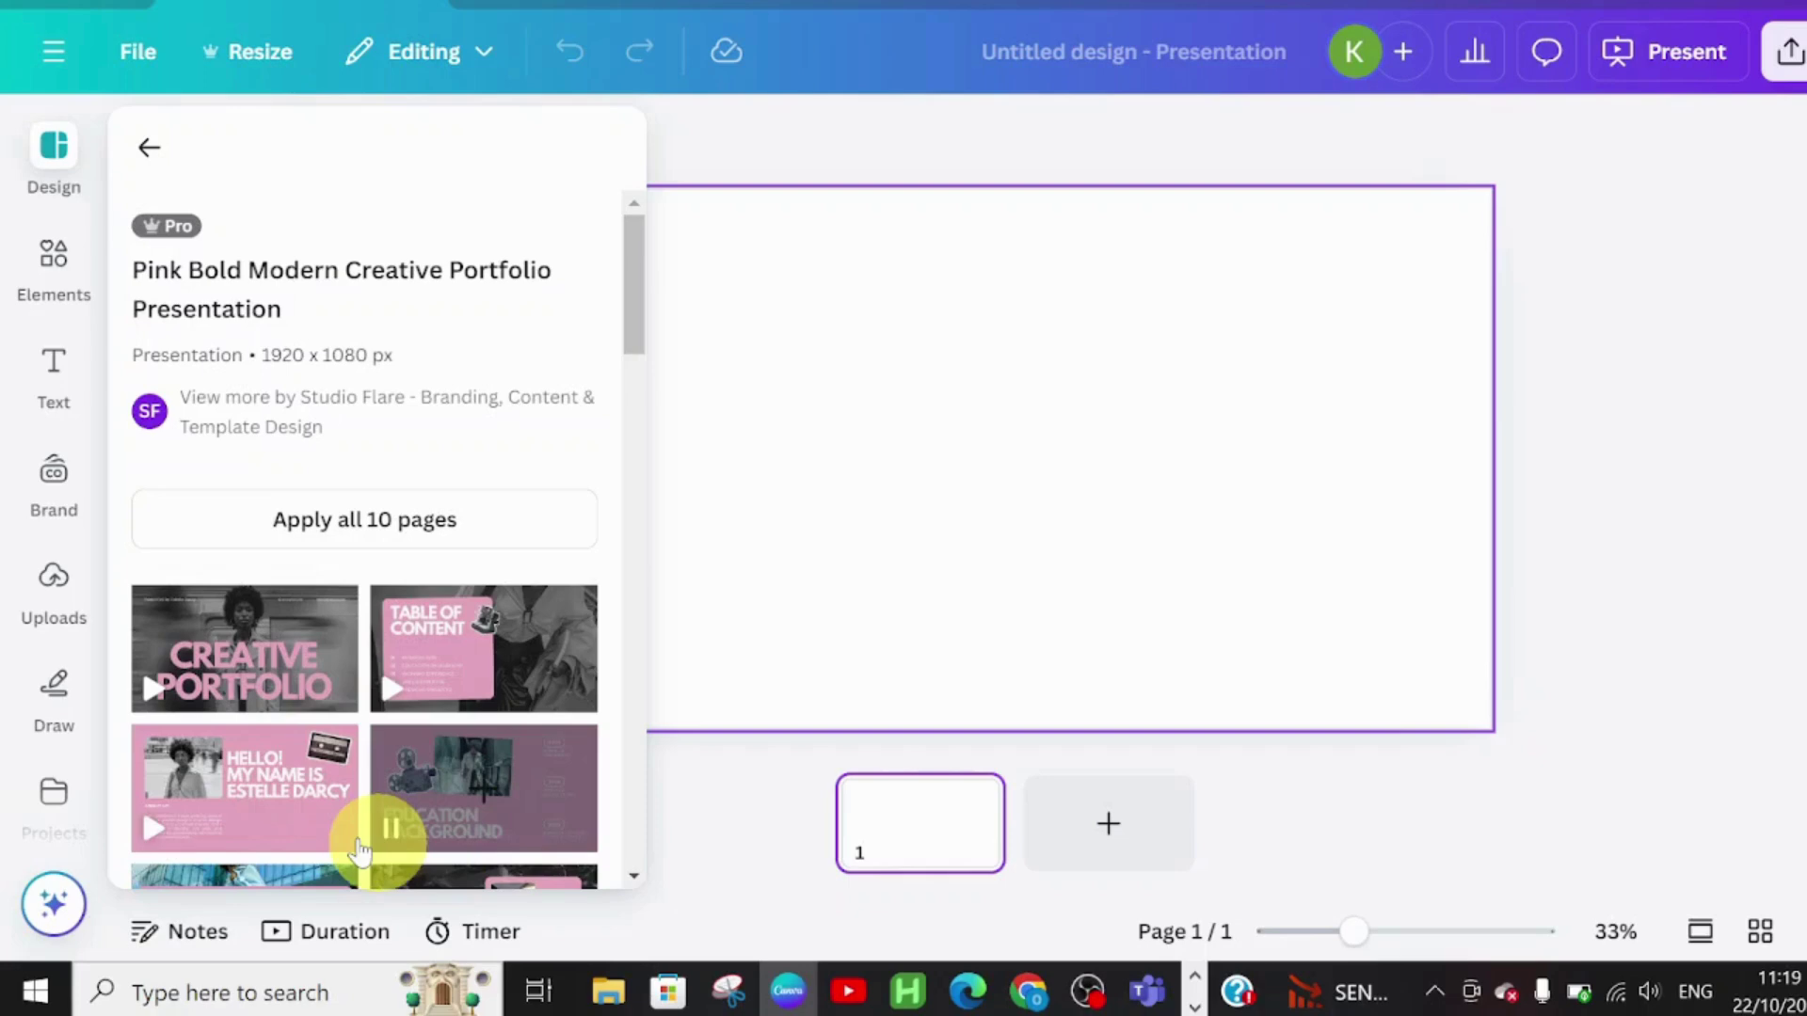
left_click(222, 821)
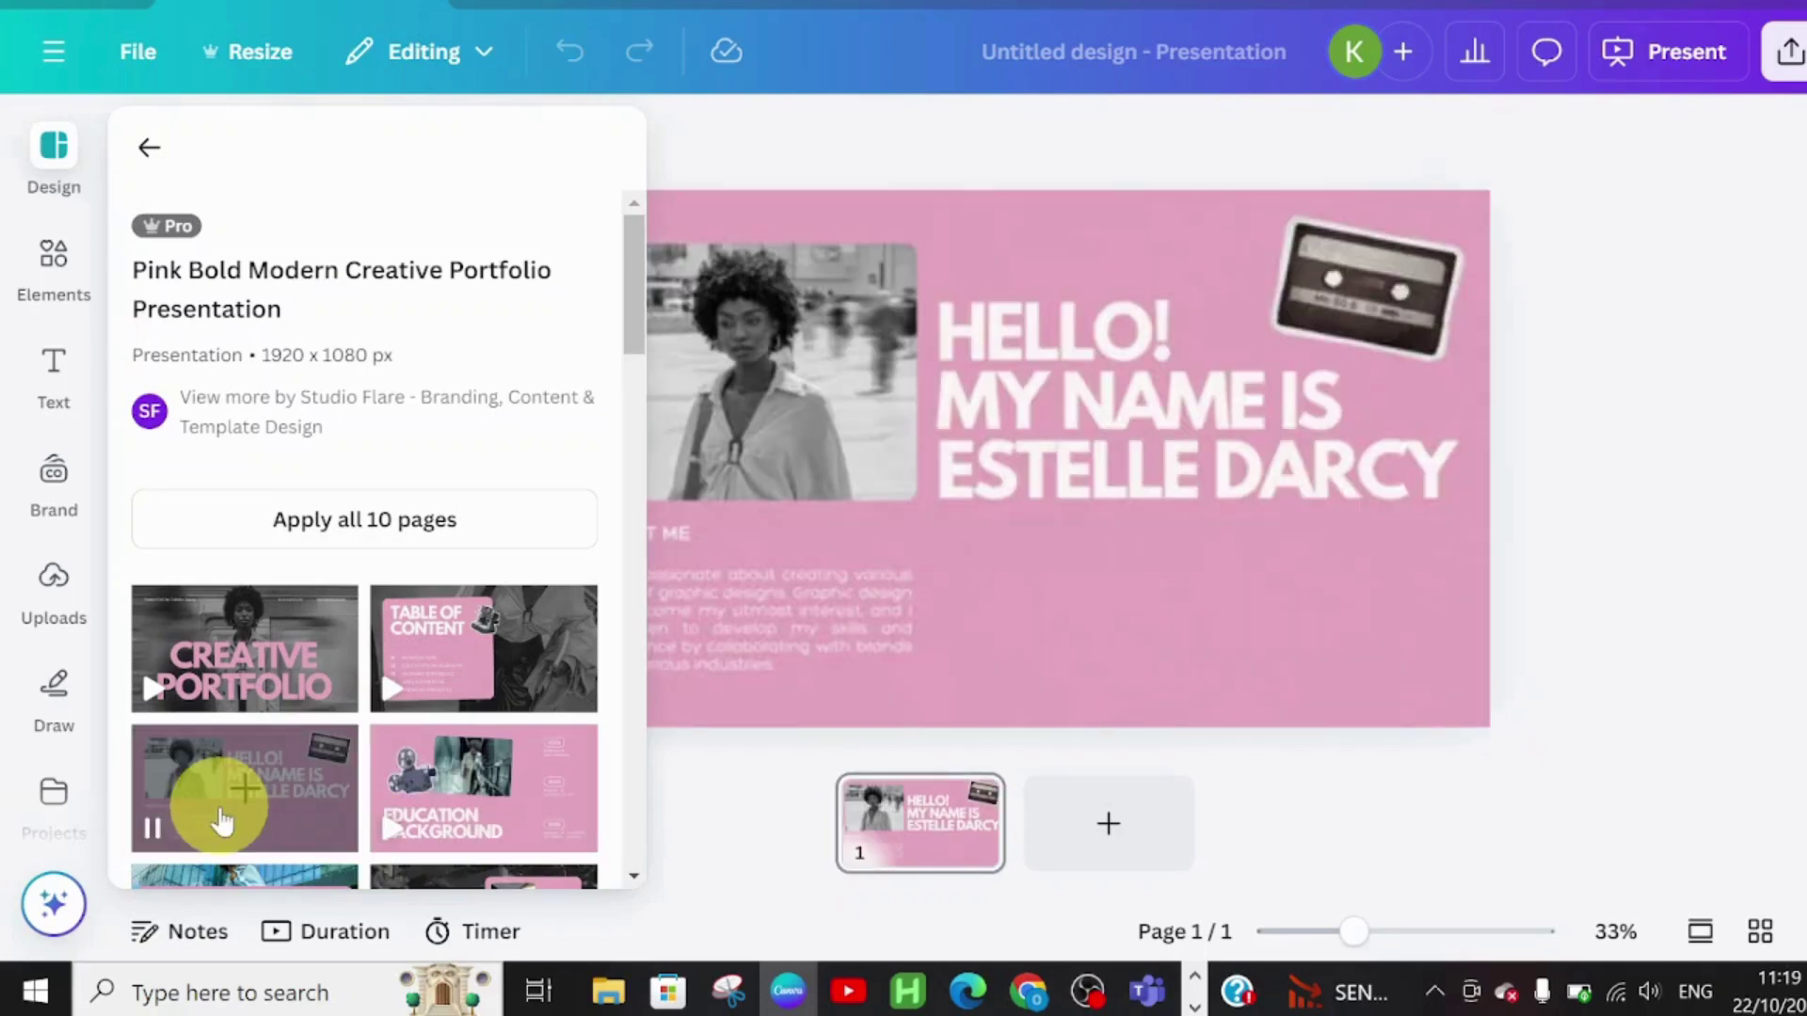
left_click(1121, 609)
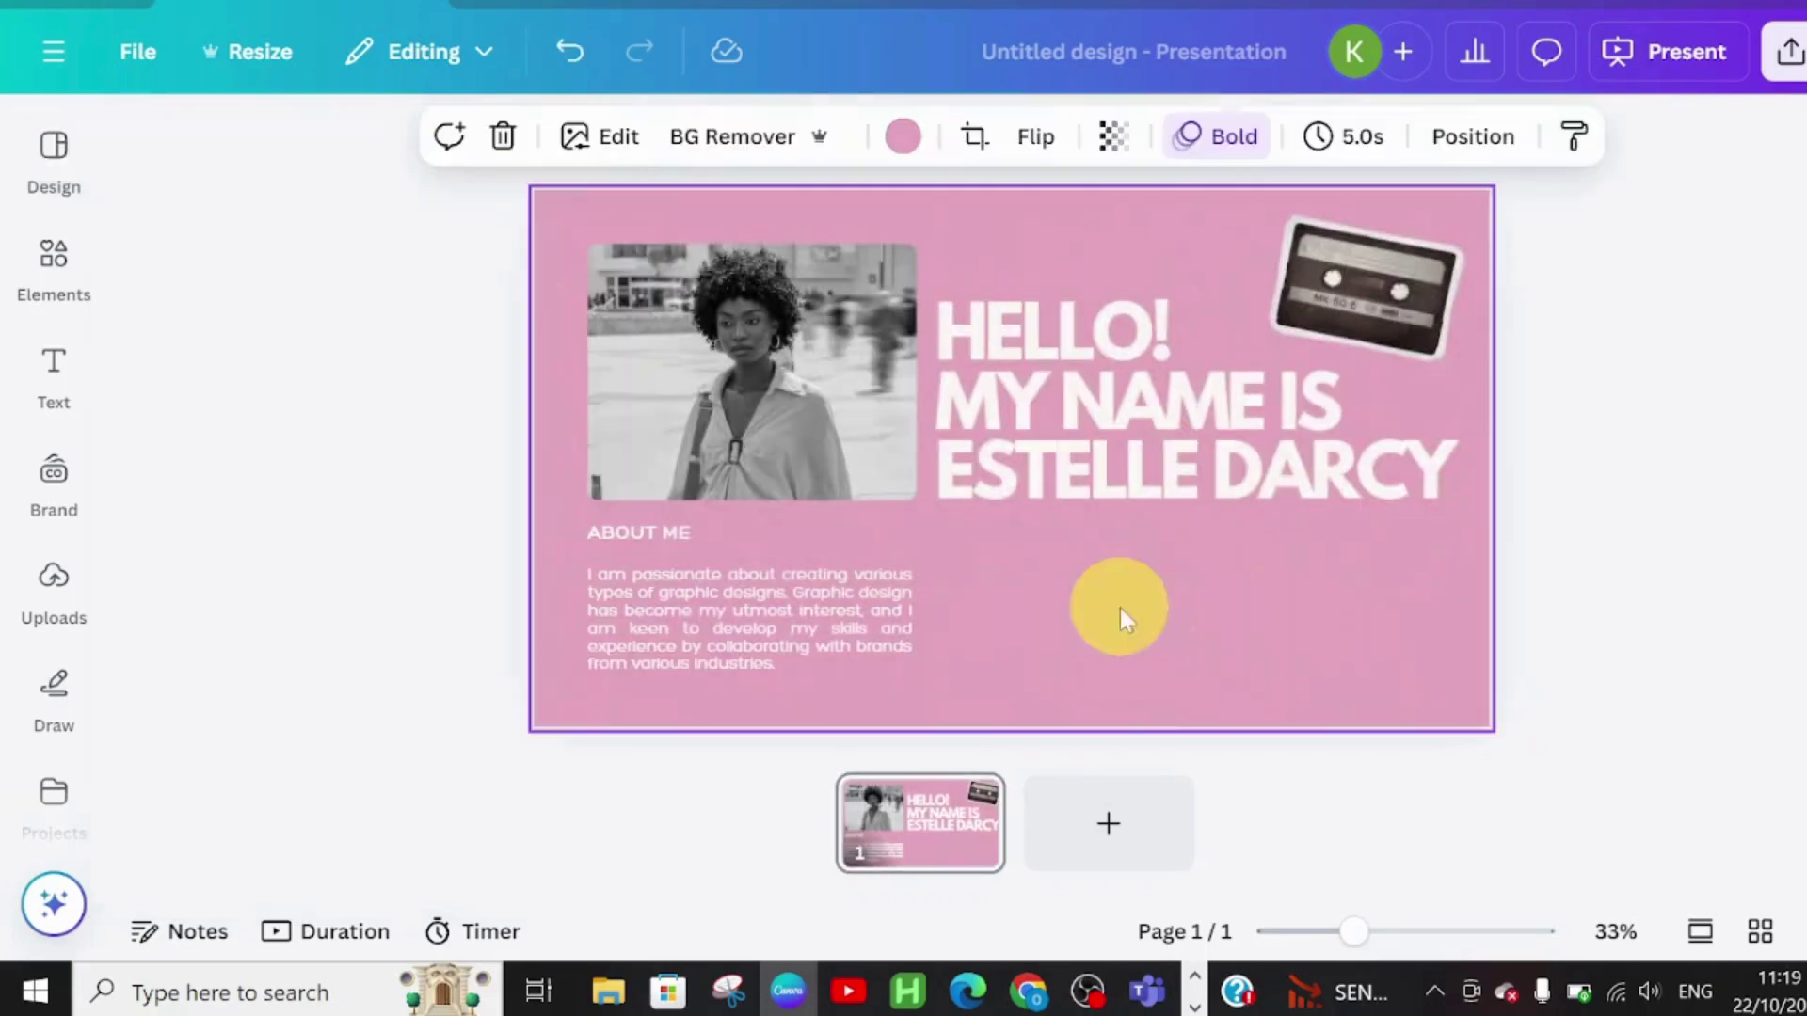
- Replace the sample name in the introduction heading with the presenter's own name
left_click(1273, 475)
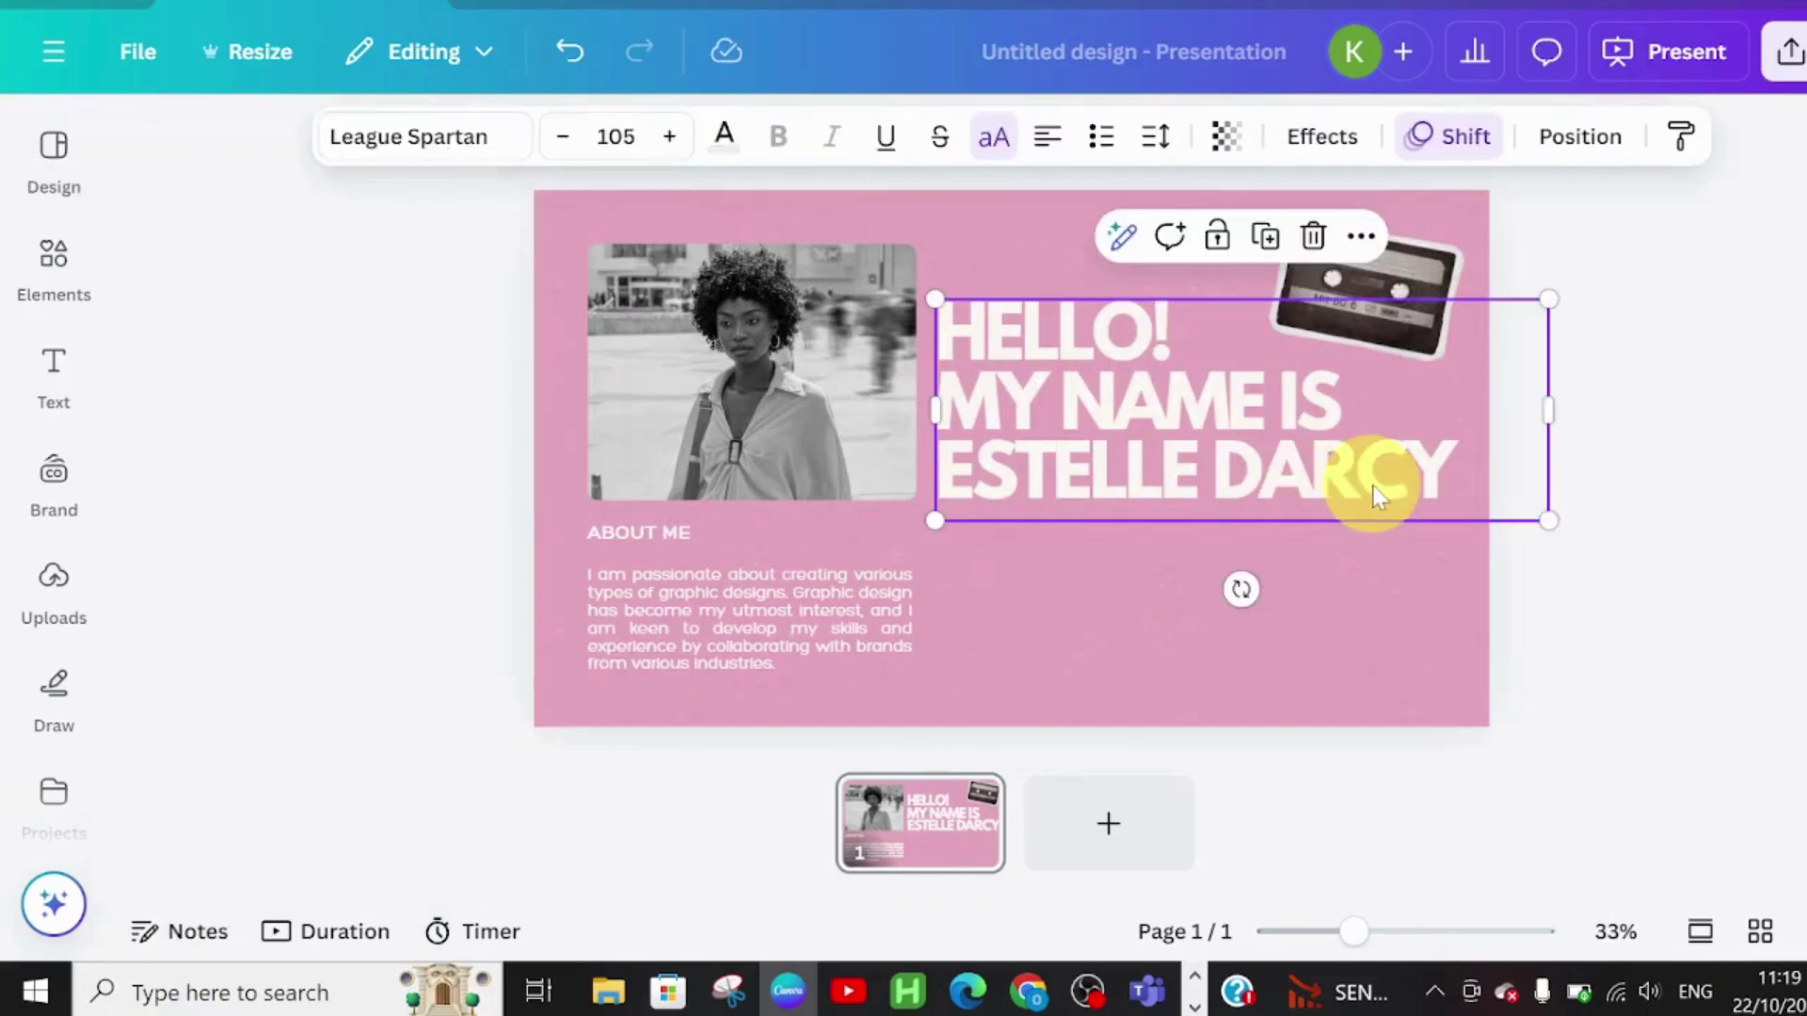
double_click(1374, 496)
left_click(1440, 476)
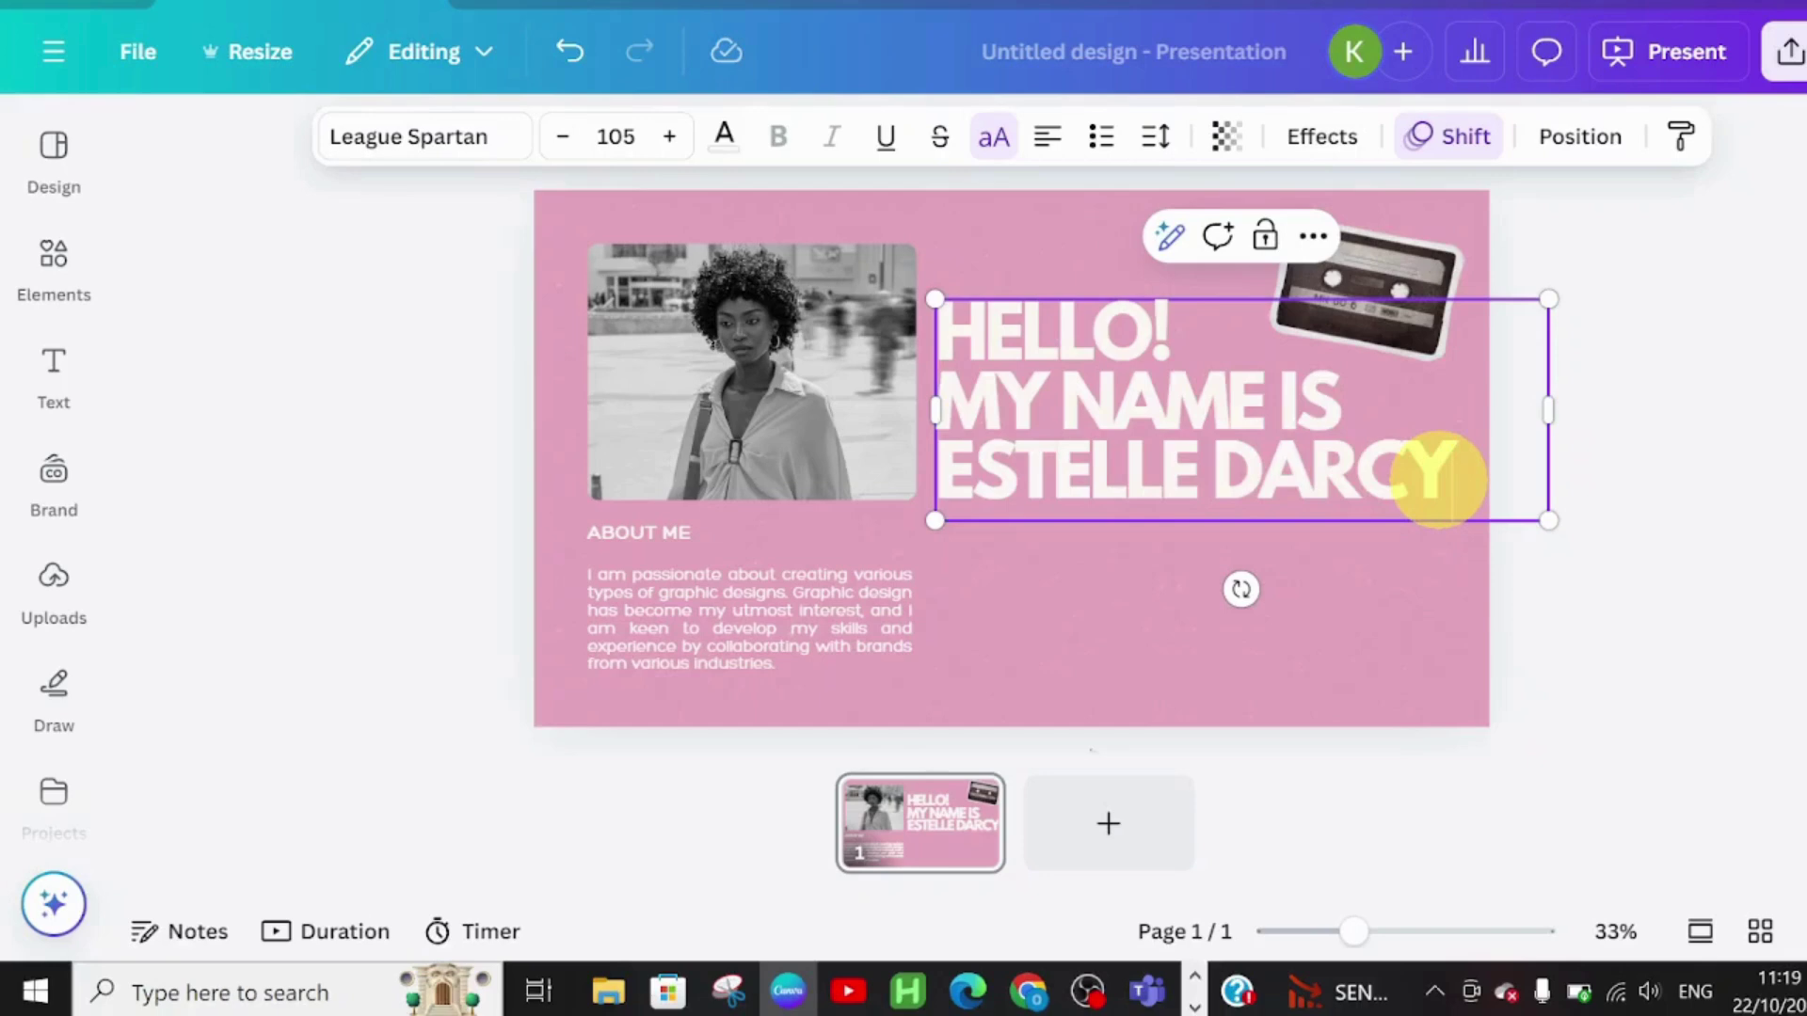
key("BackSpace")
key("BackSpace")
key("BackSpace")
key("BackSpace")
key("BackSpace")
key("BackSpace")
key("BackSpace")
key("BackSpace")
key("BackSpace")
key("BackSpace")
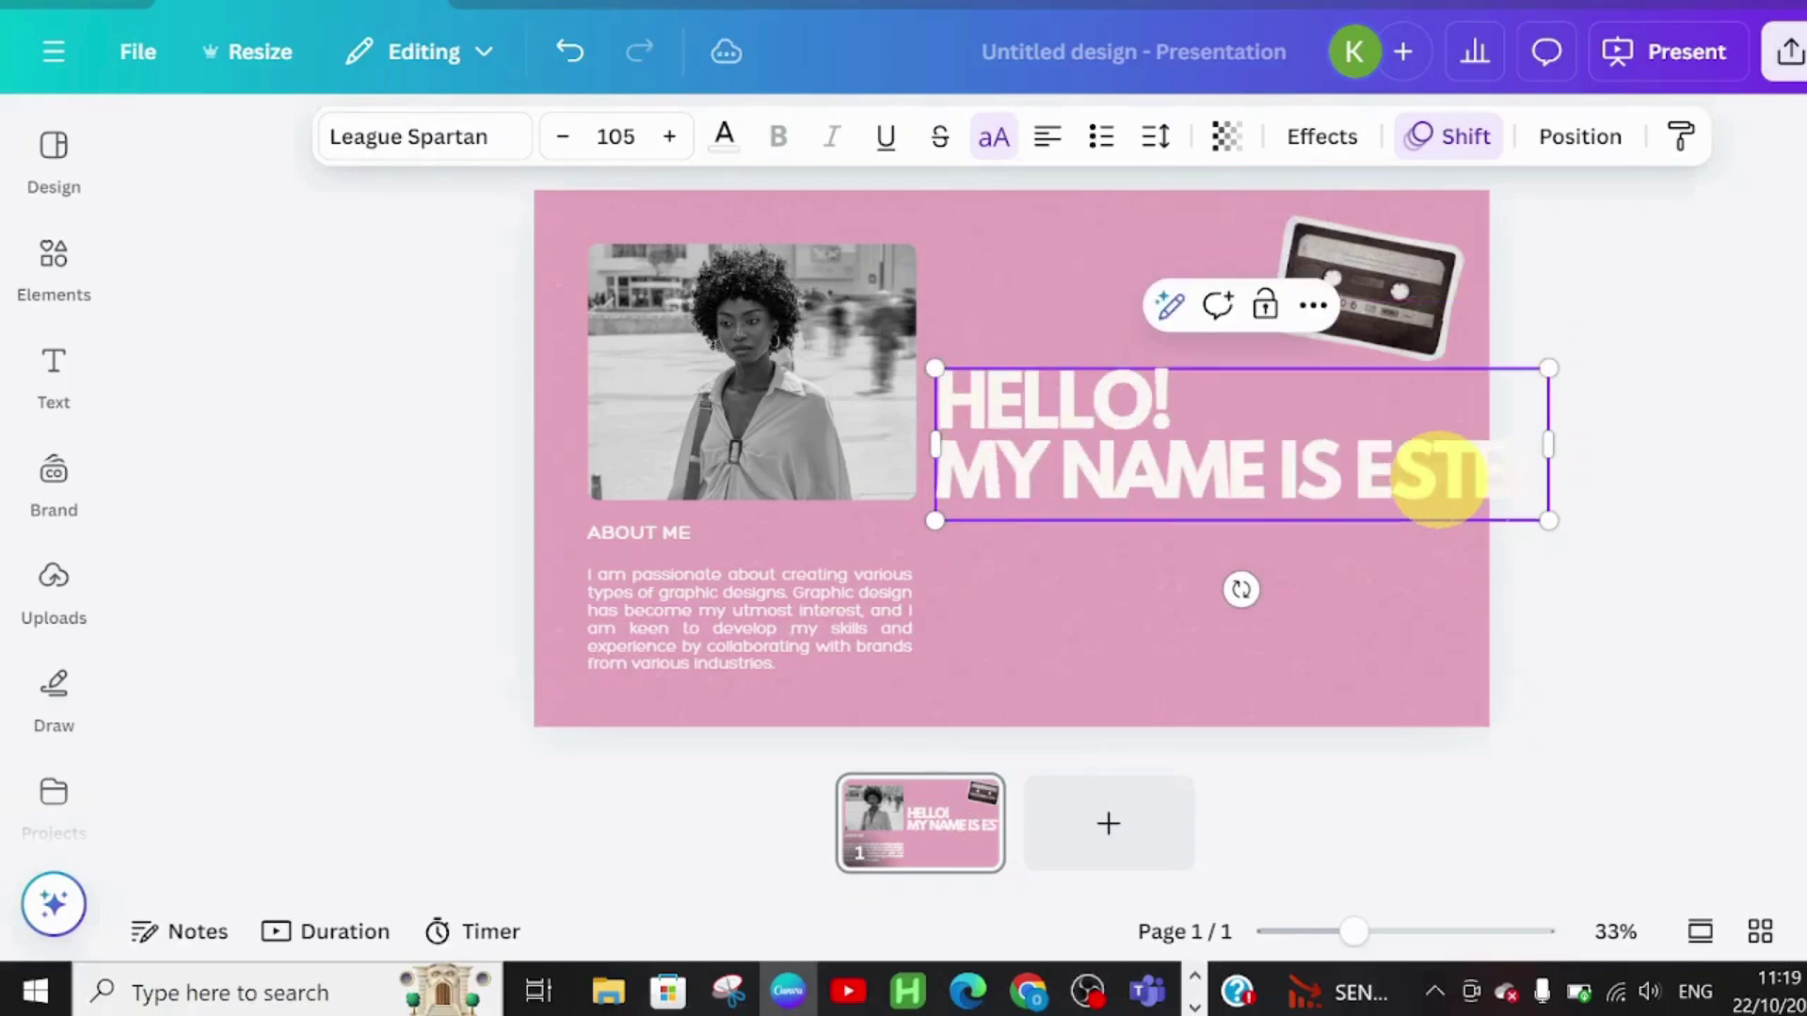
key("BackSpace")
key("BackSpace")
key("BackSpace")
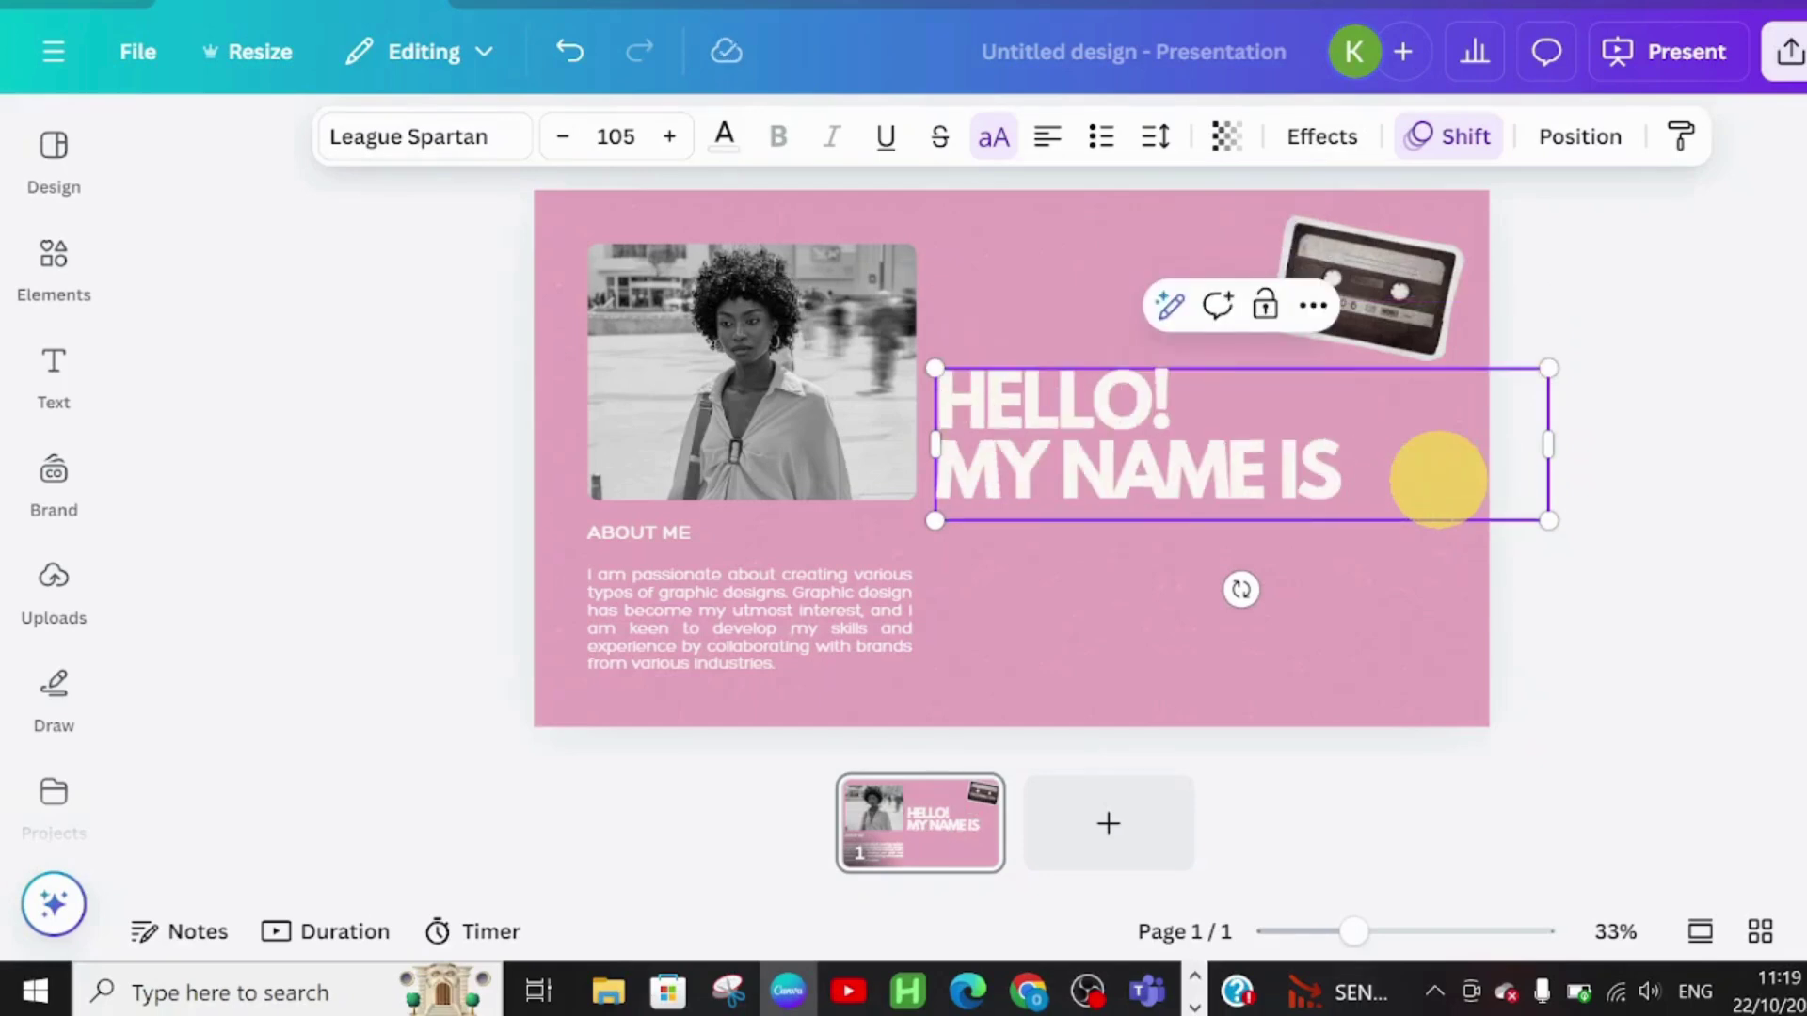
type("BLESSING")
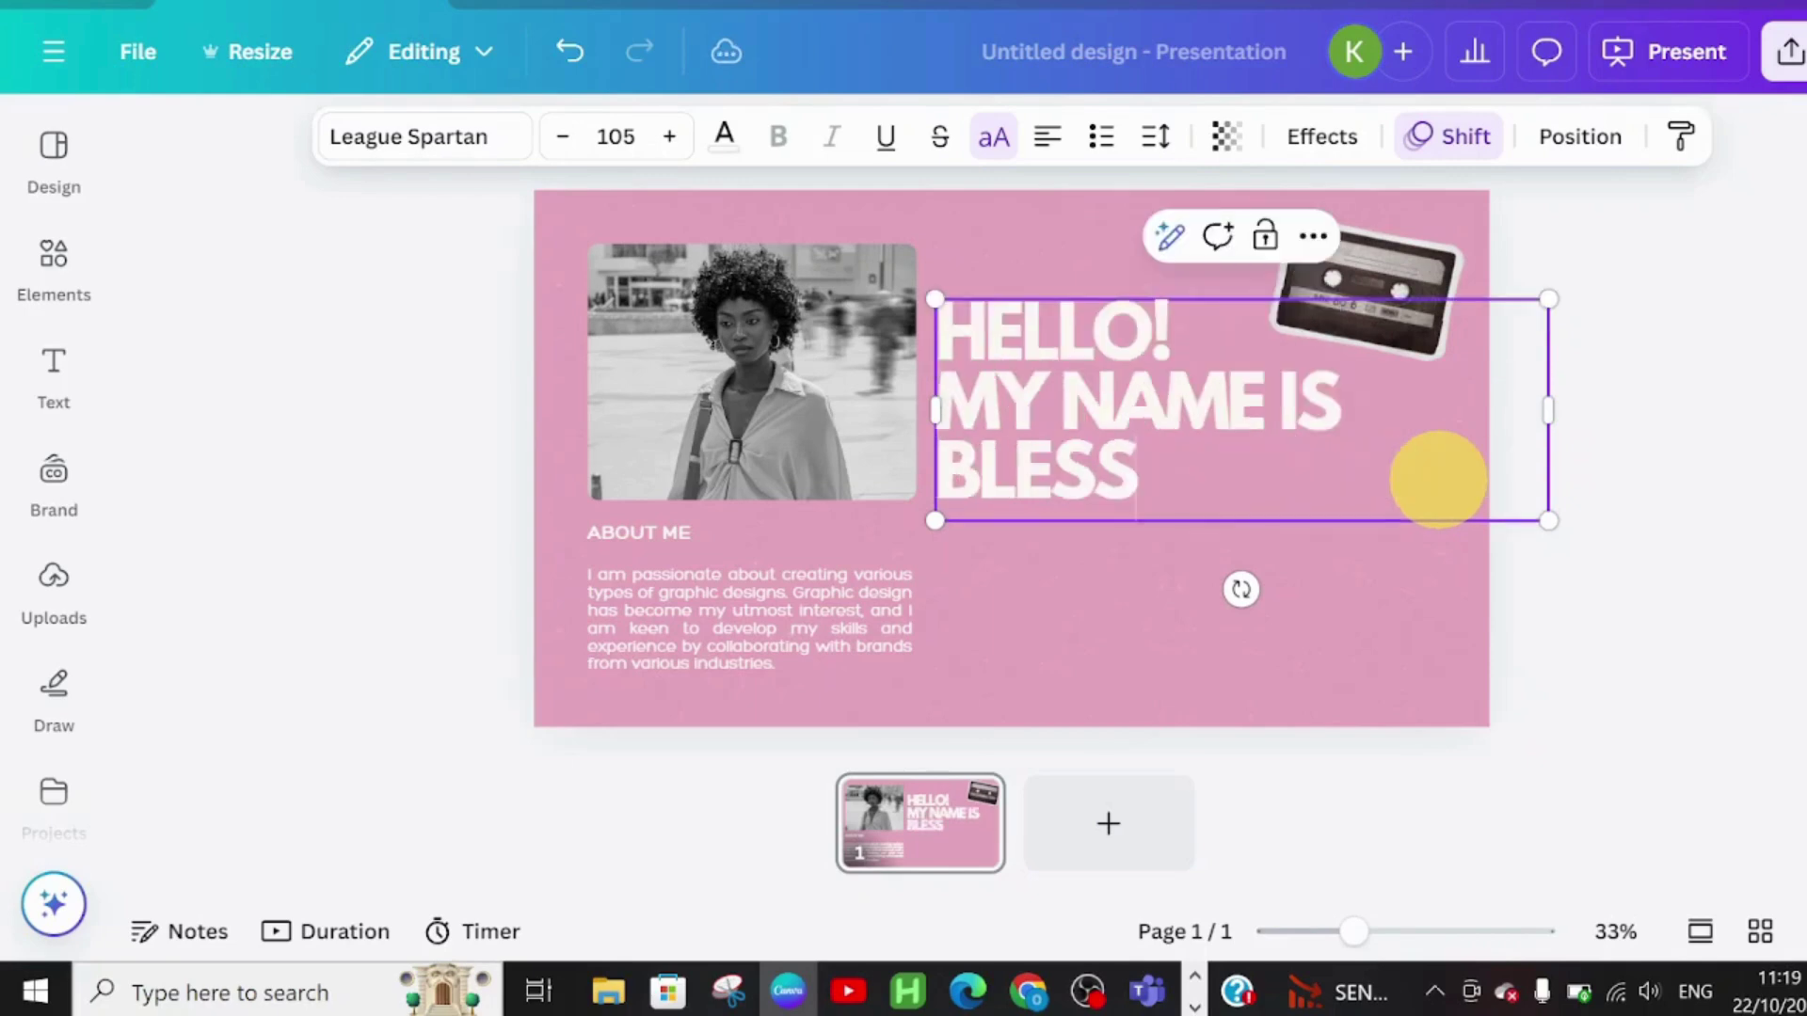
- Replace the About Me paragraph with 'I'm a graphic designer and content creator'
left_click(856, 646)
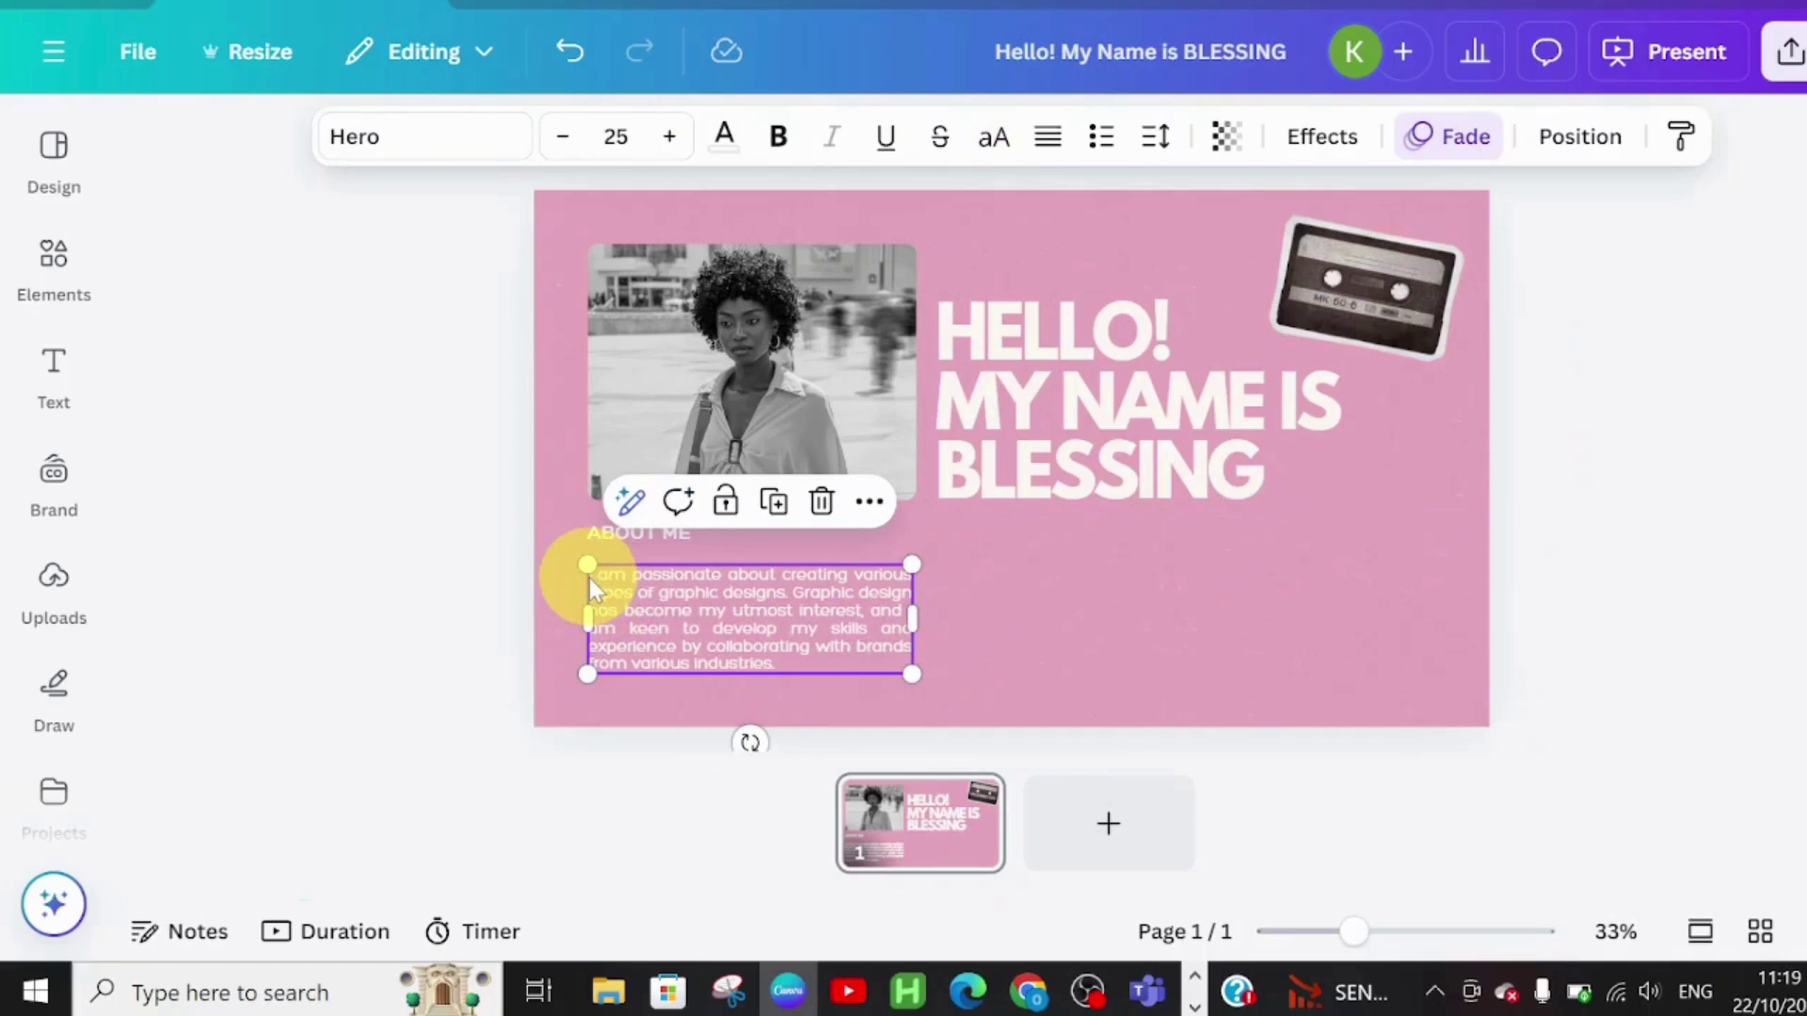
left_click_drag(590, 578, 806, 664)
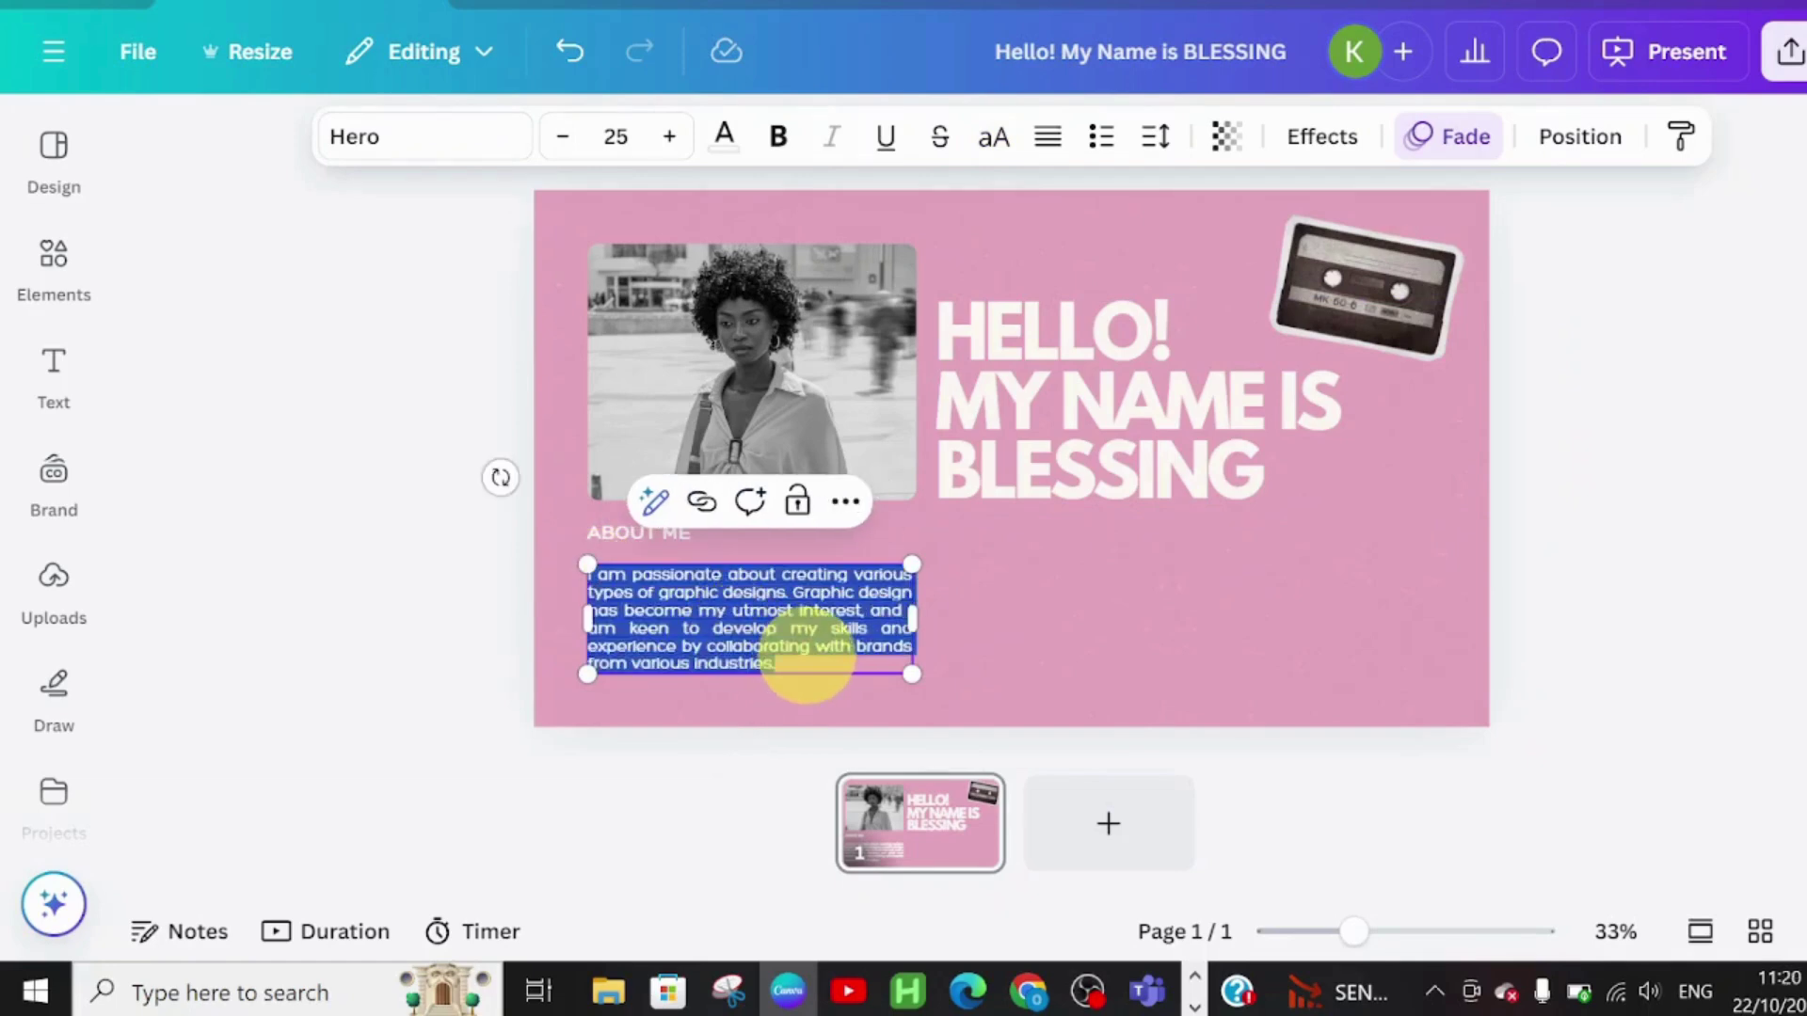
key("BackSpace")
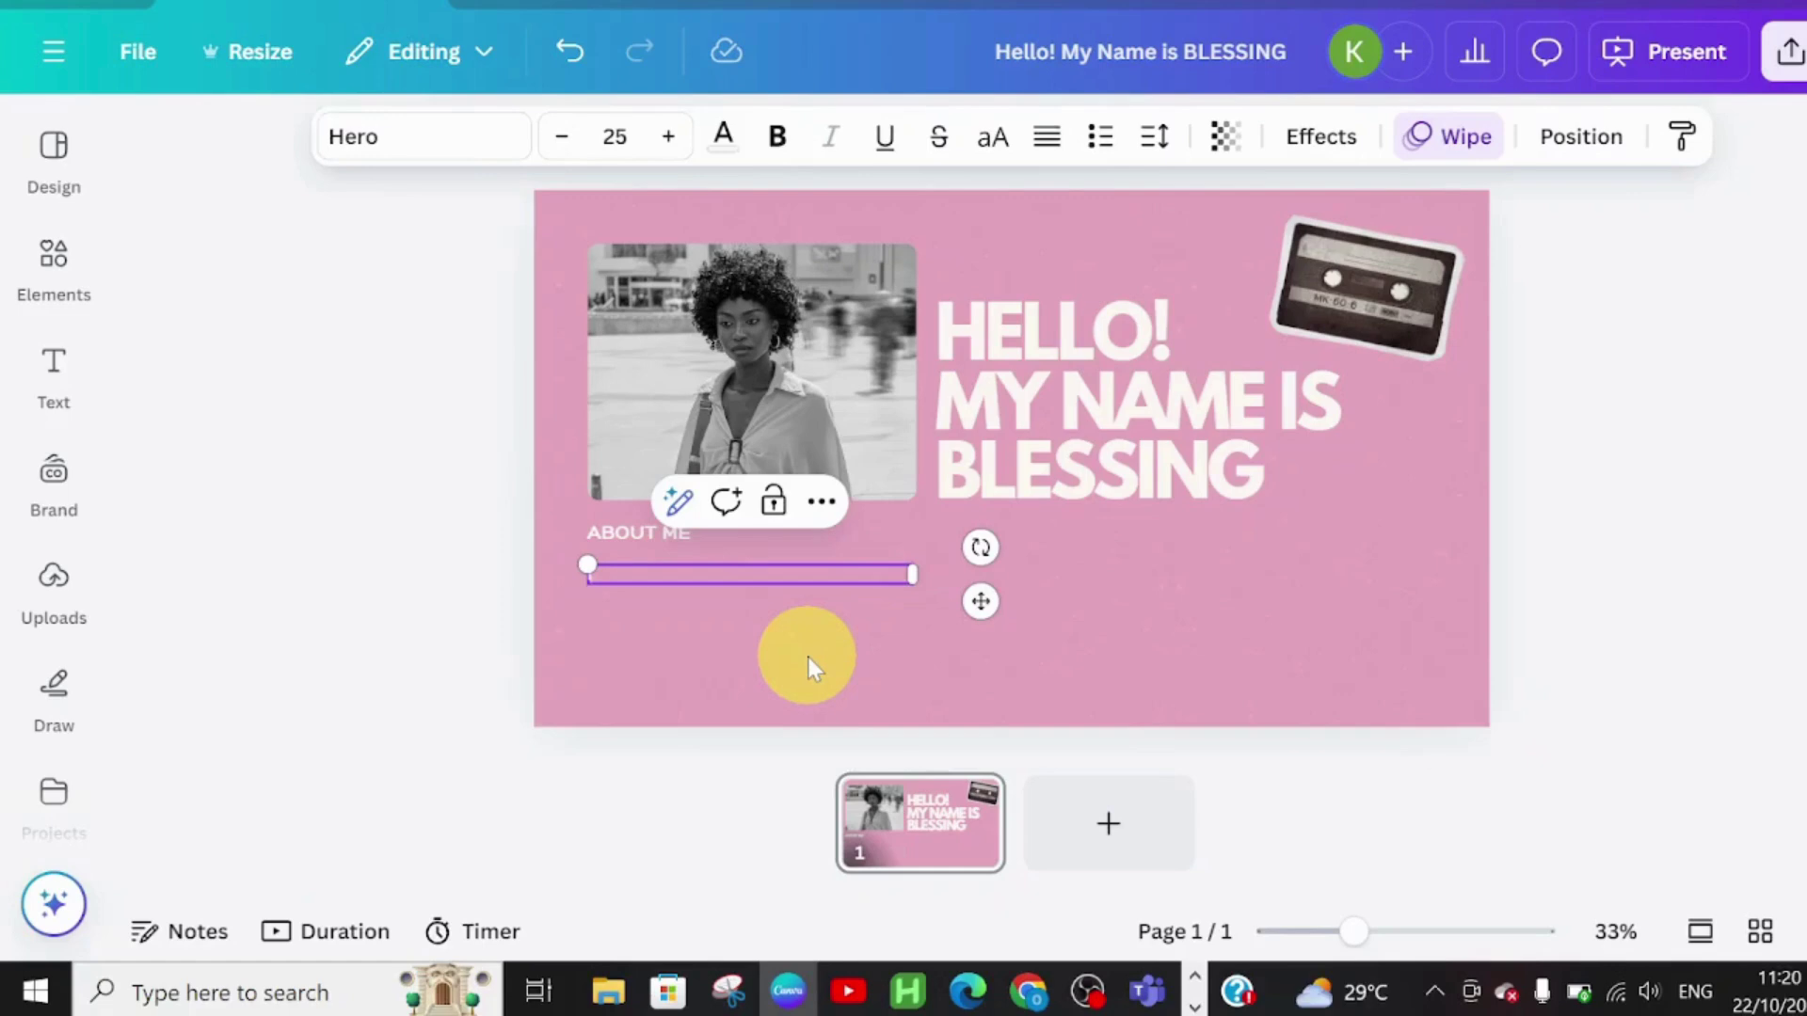
type("I'm a graphic designer an")
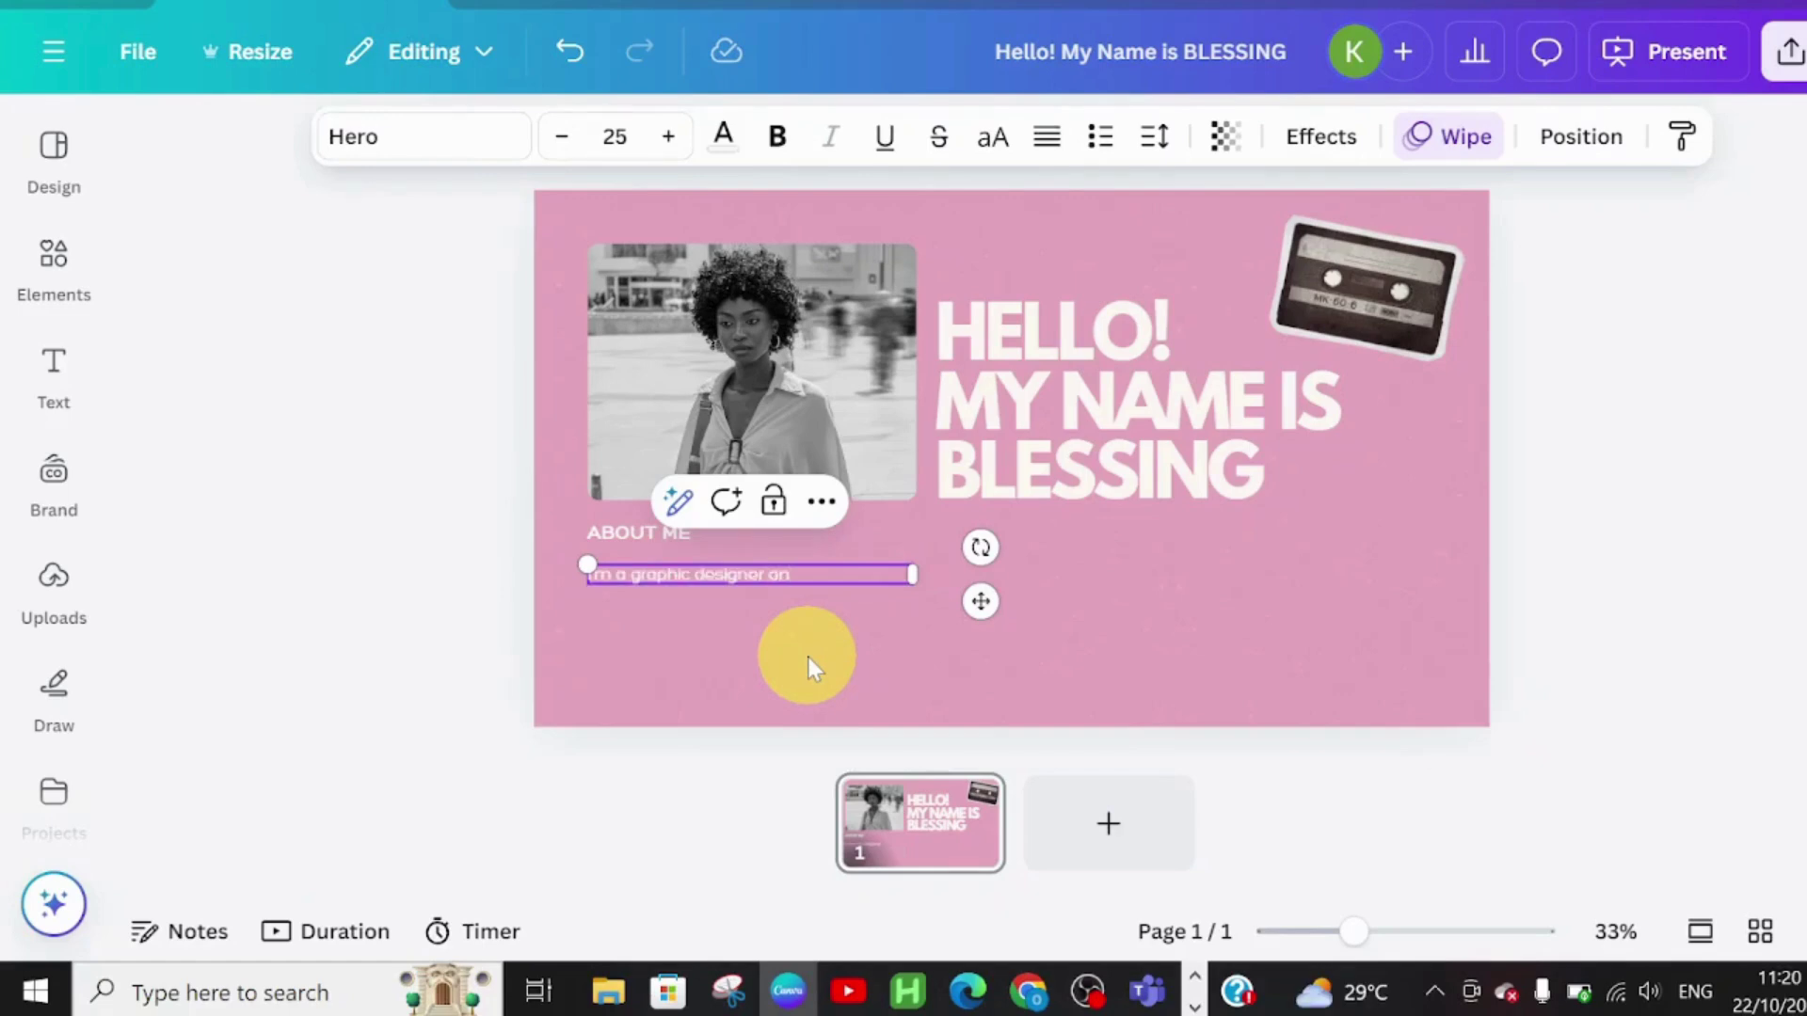
type("d content creator")
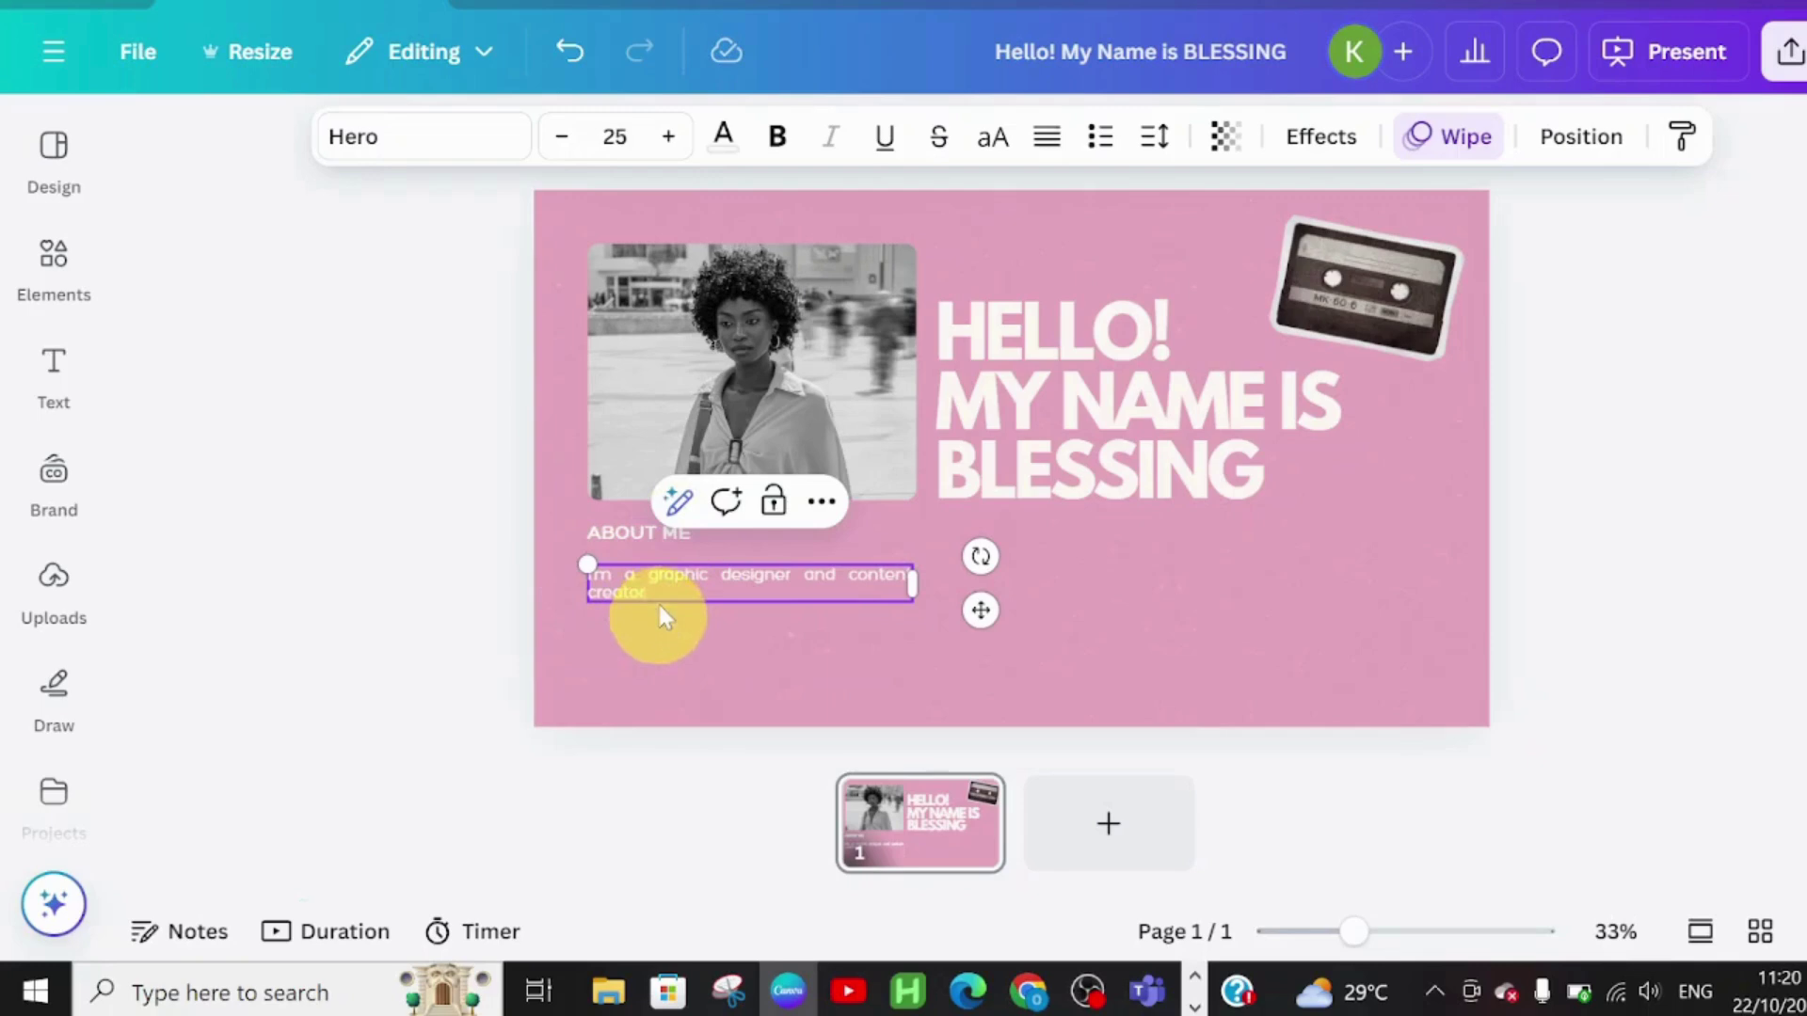
- Extend the About Me text with Magic Write's Continue writing and widen its box across the slide
left_click(677, 502)
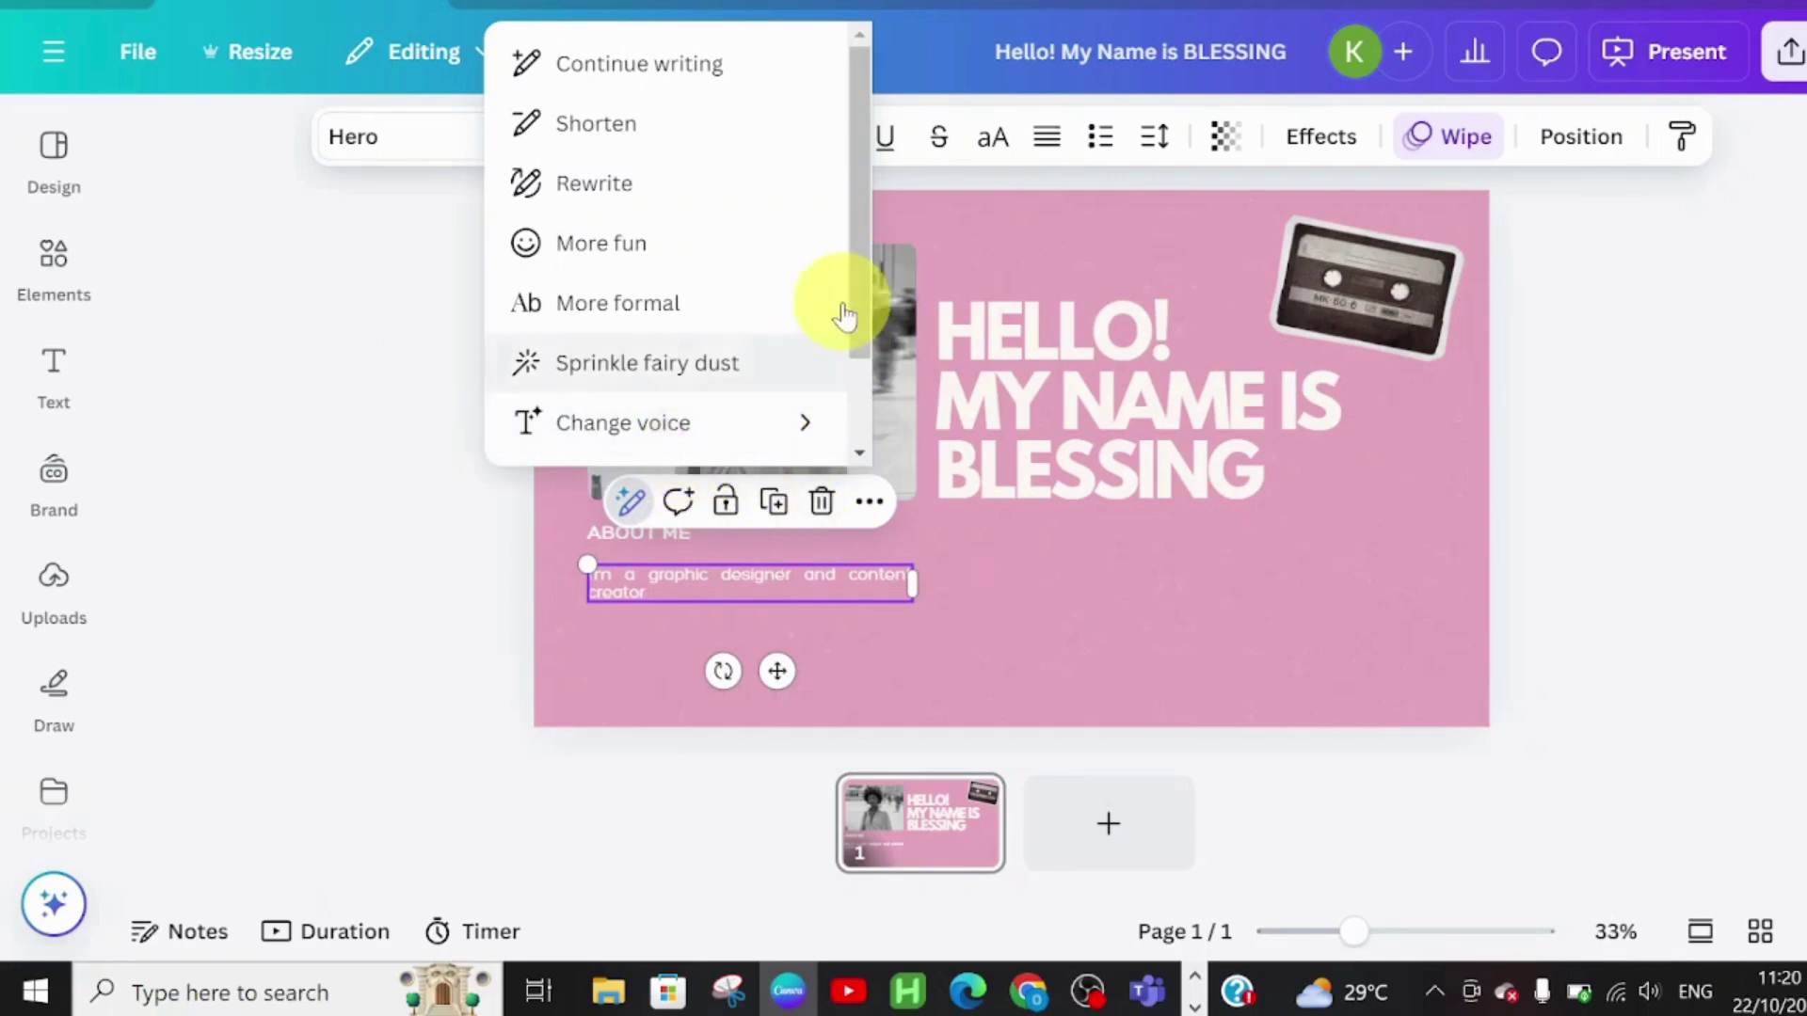
left_click(672, 86)
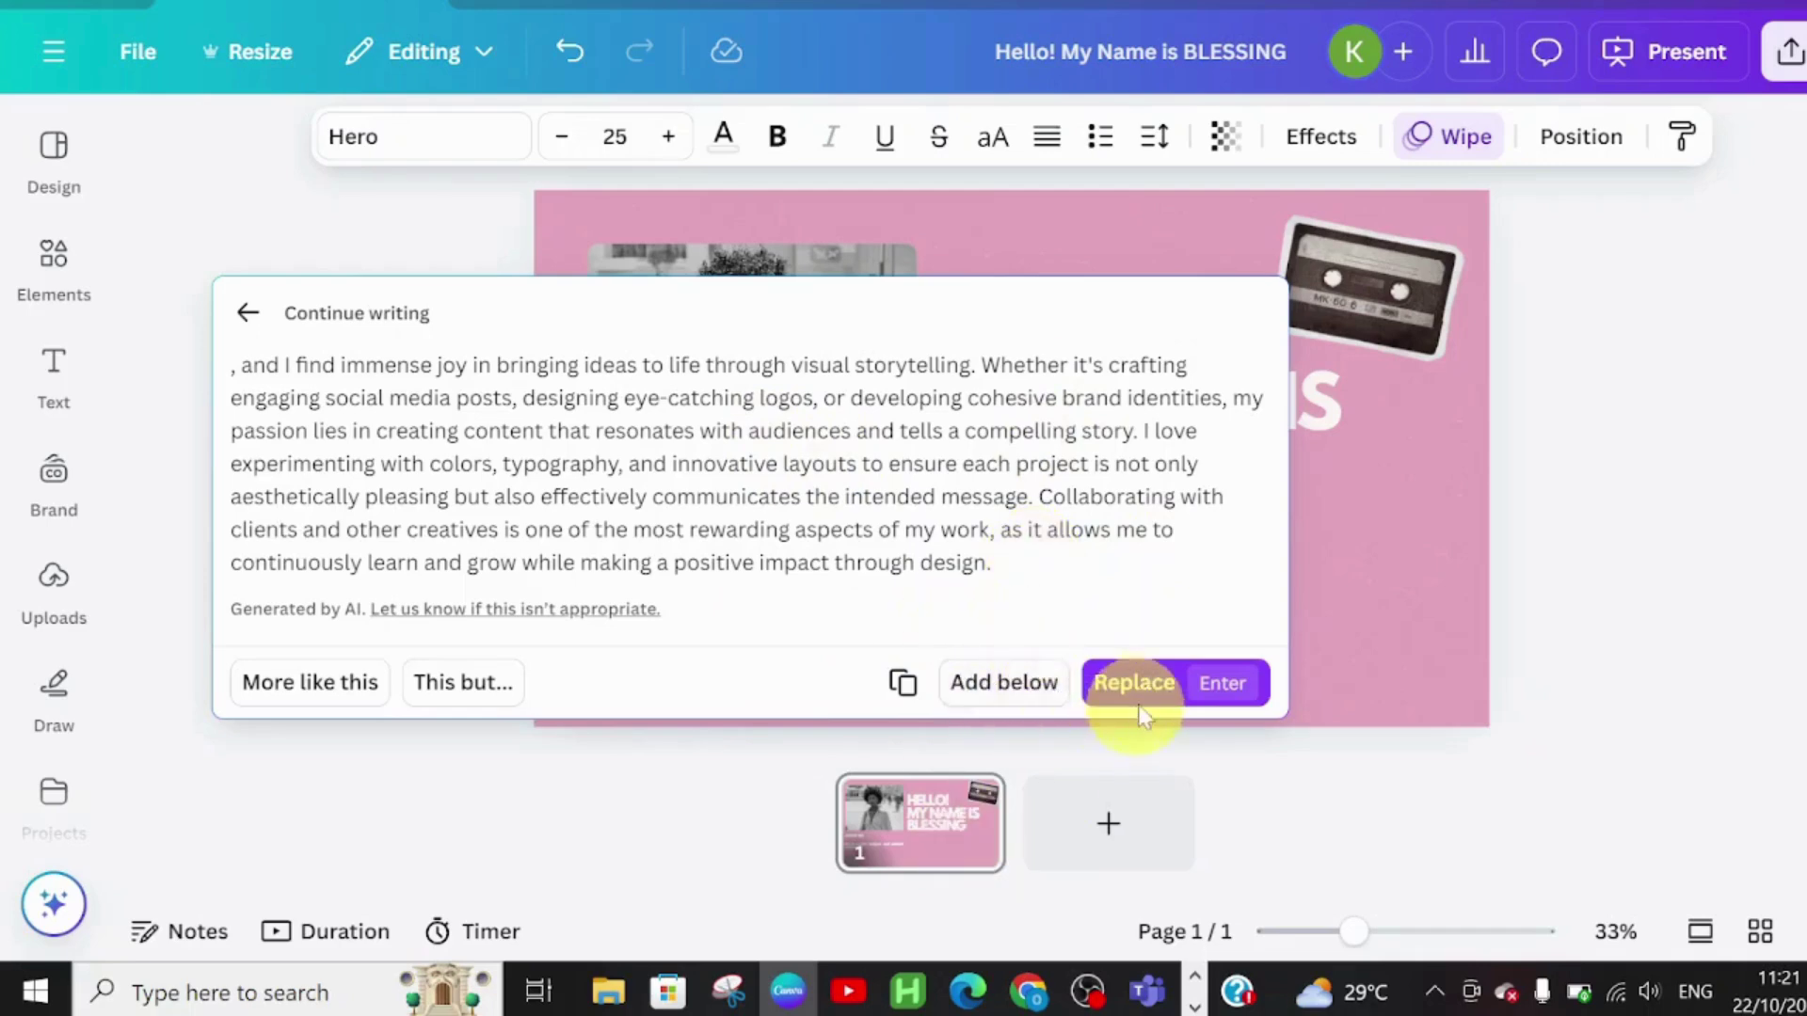
left_click(1212, 692)
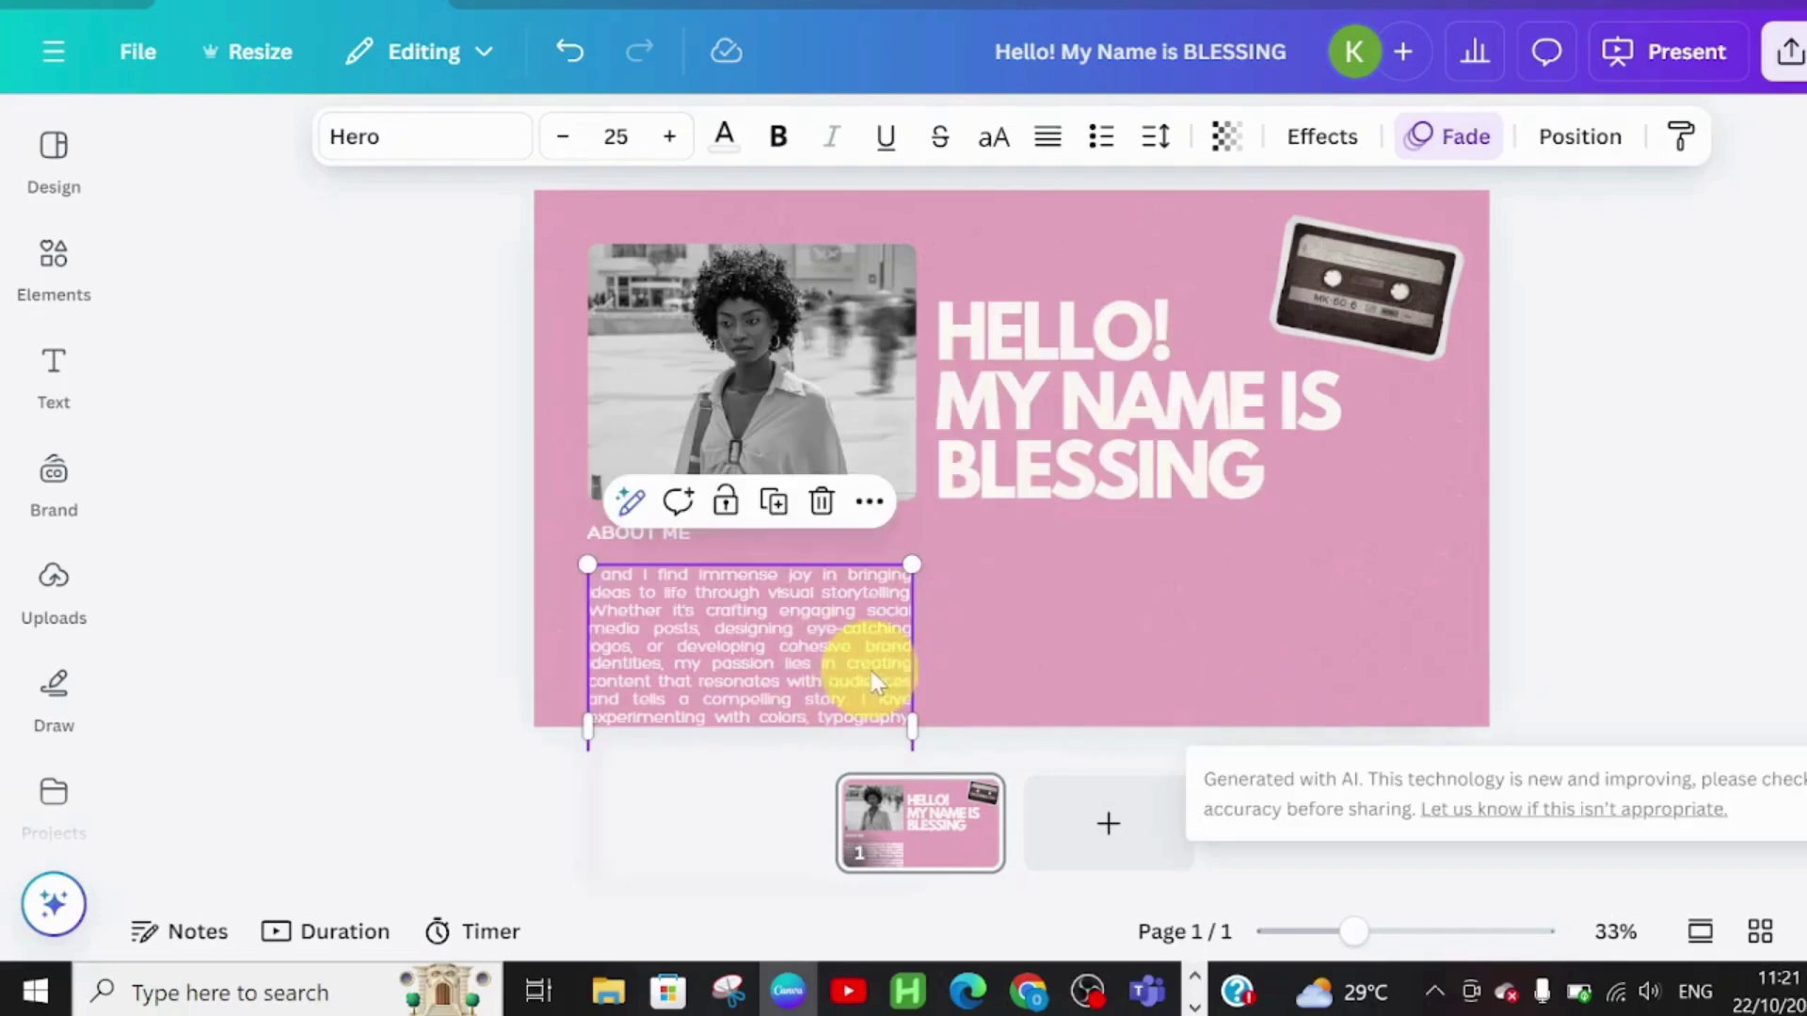
left_click_drag(918, 723, 1276, 607)
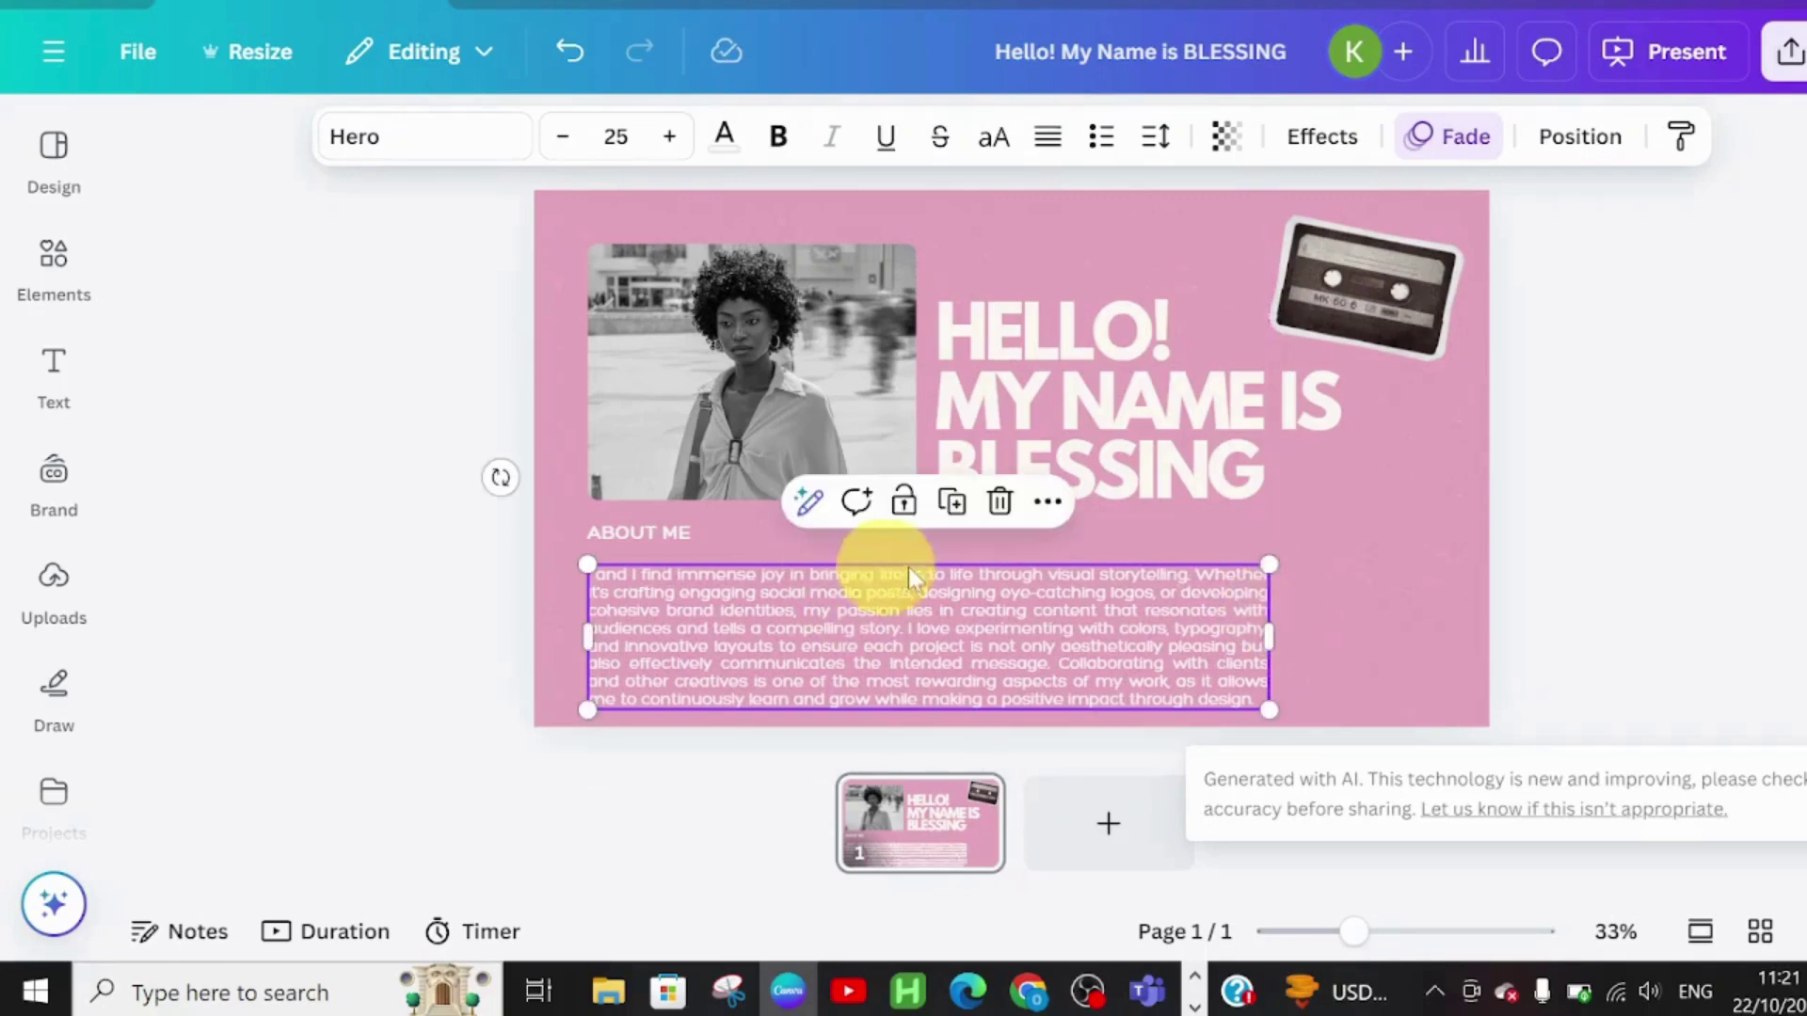
- Generate a bulleted Magic Write summary of About Me and place it on the slide's right side
left_click(809, 503)
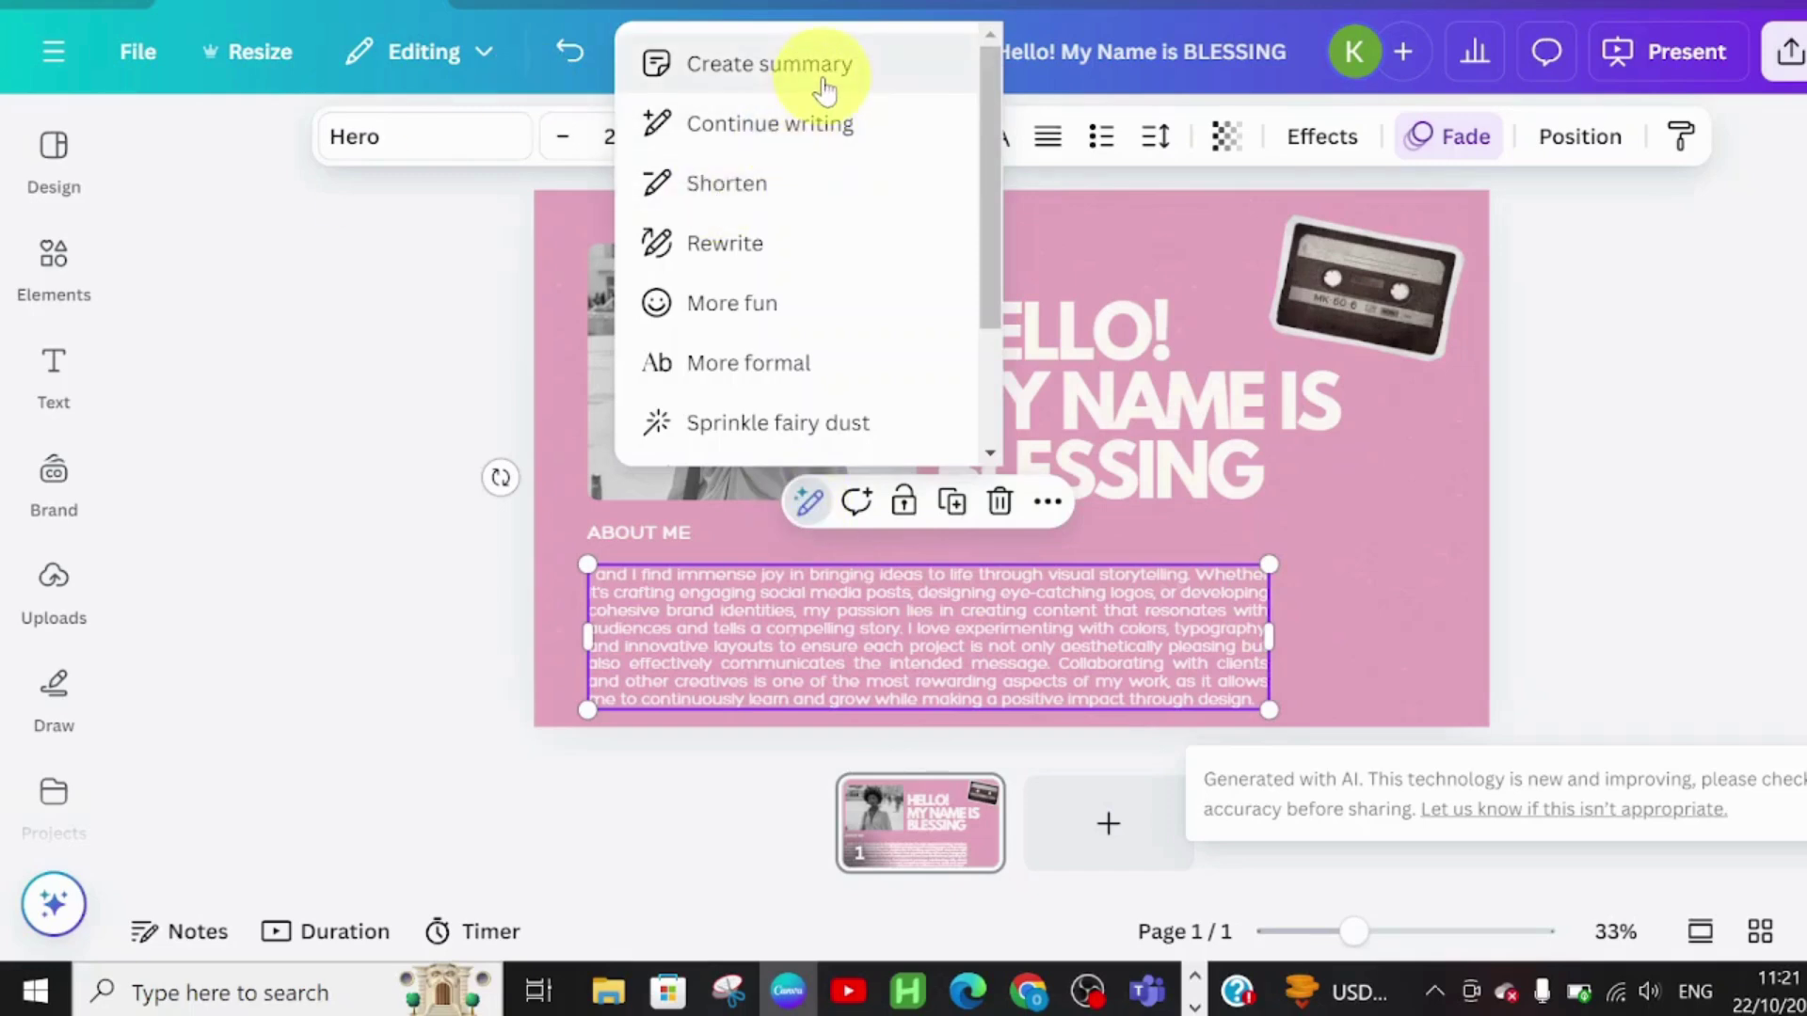
left_click(753, 65)
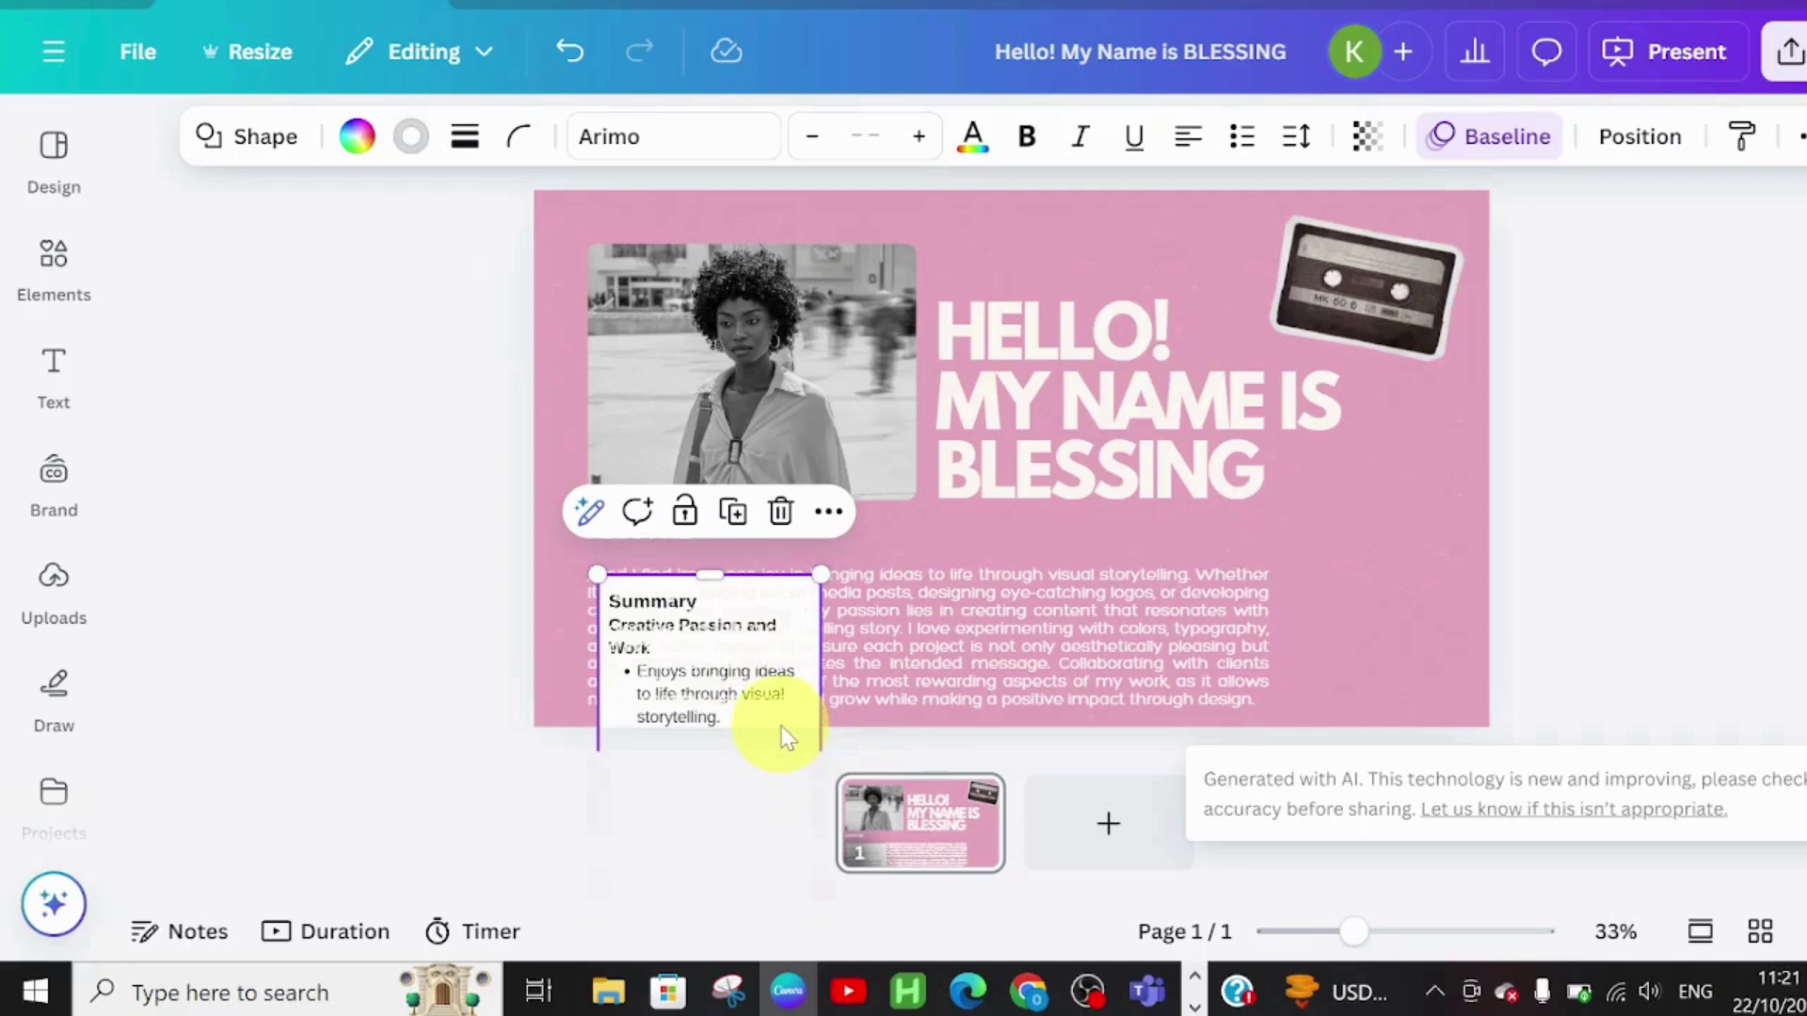
left_click_drag(827, 730, 1387, 367)
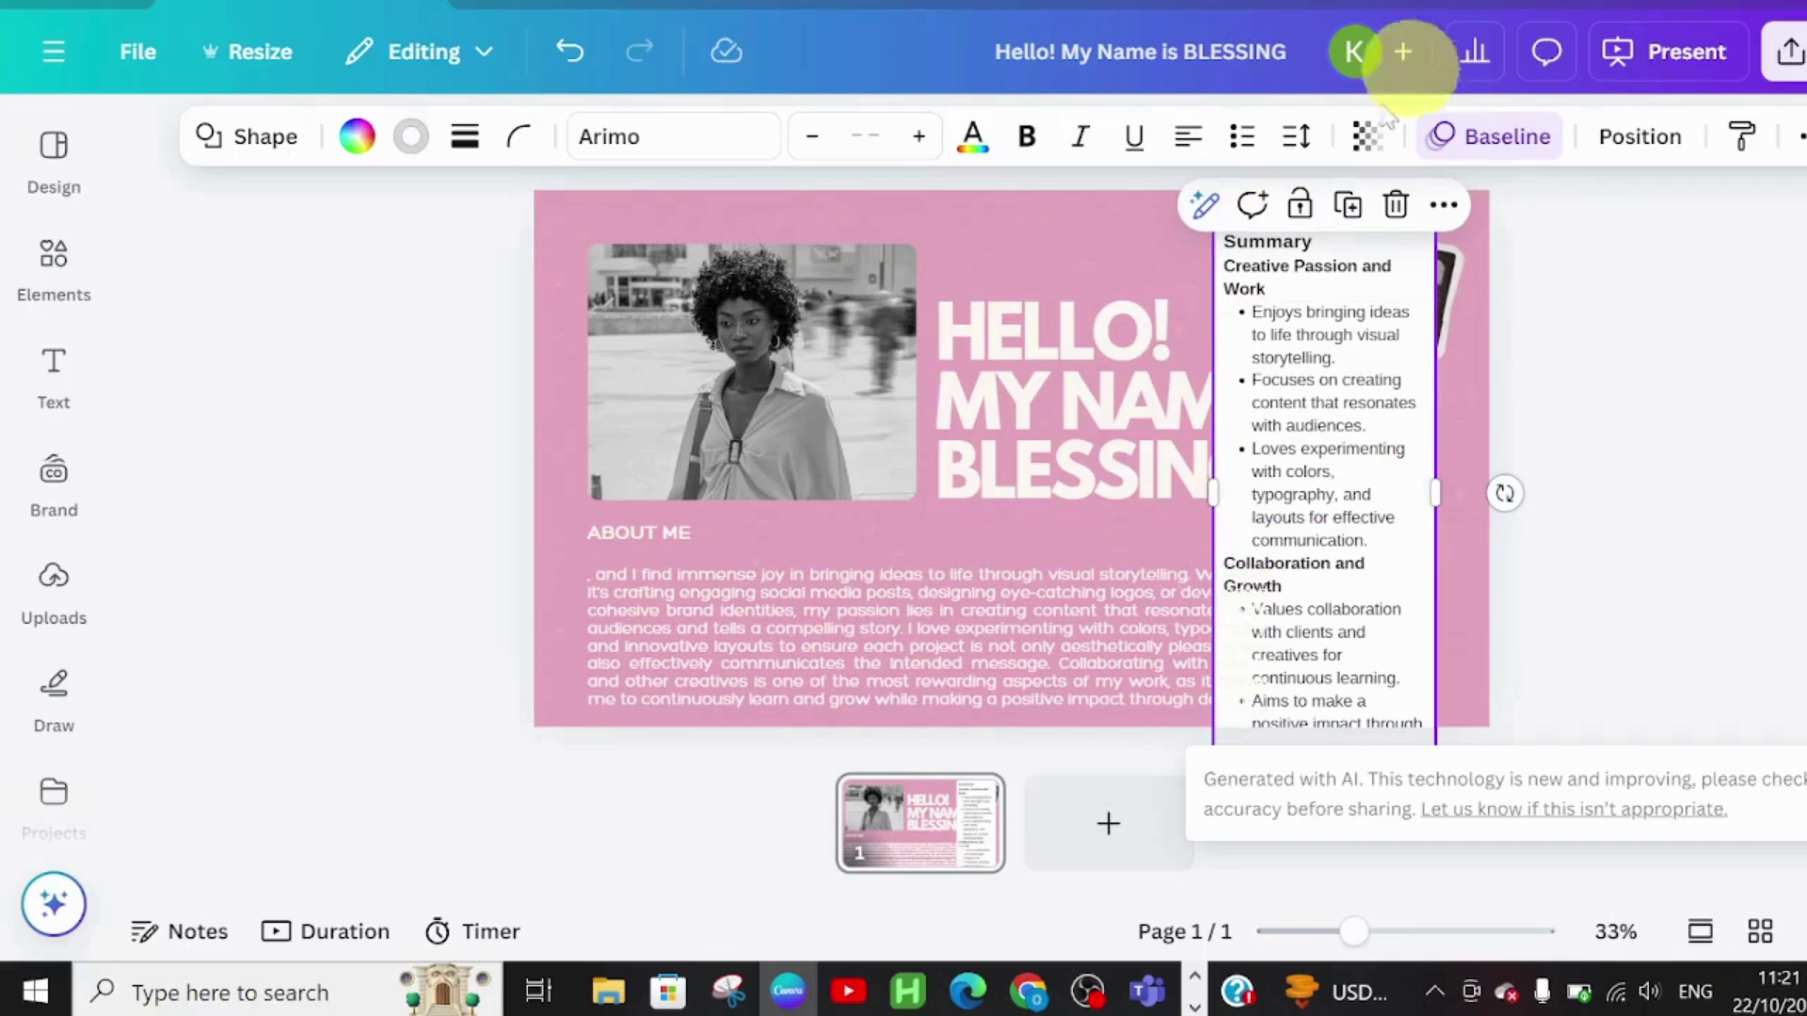
left_click(1207, 213)
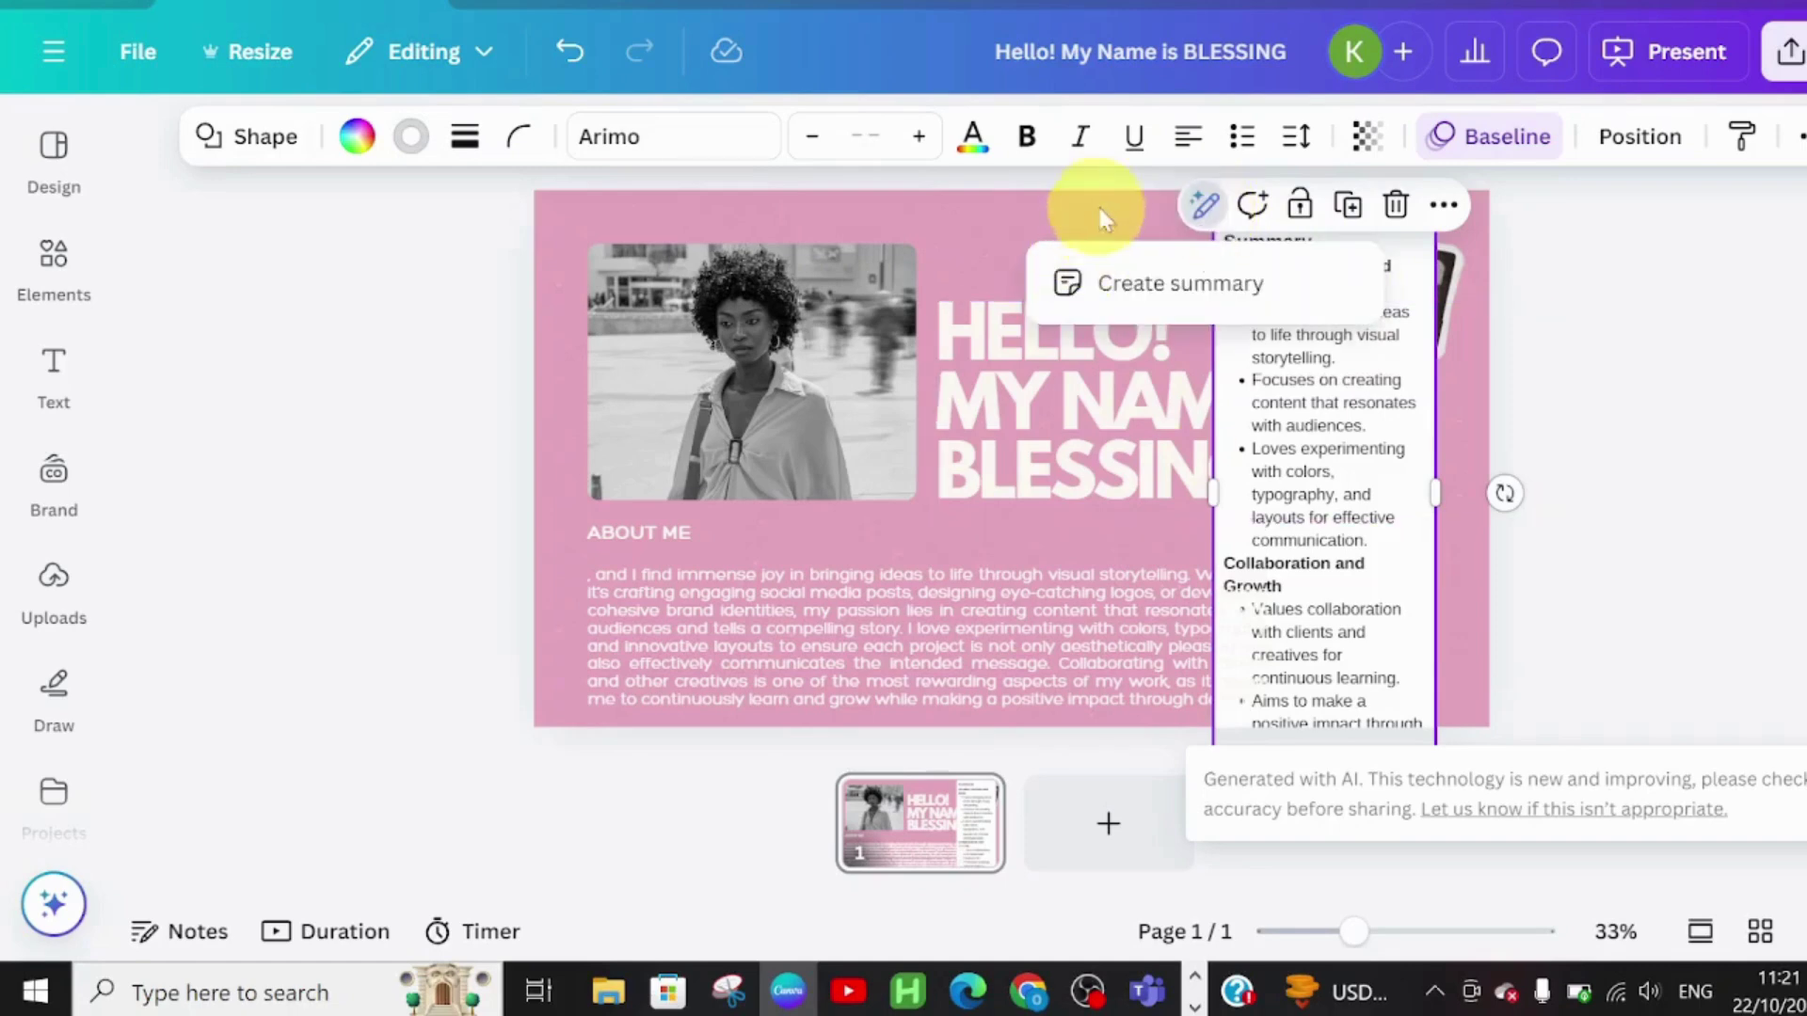
left_click(1363, 448)
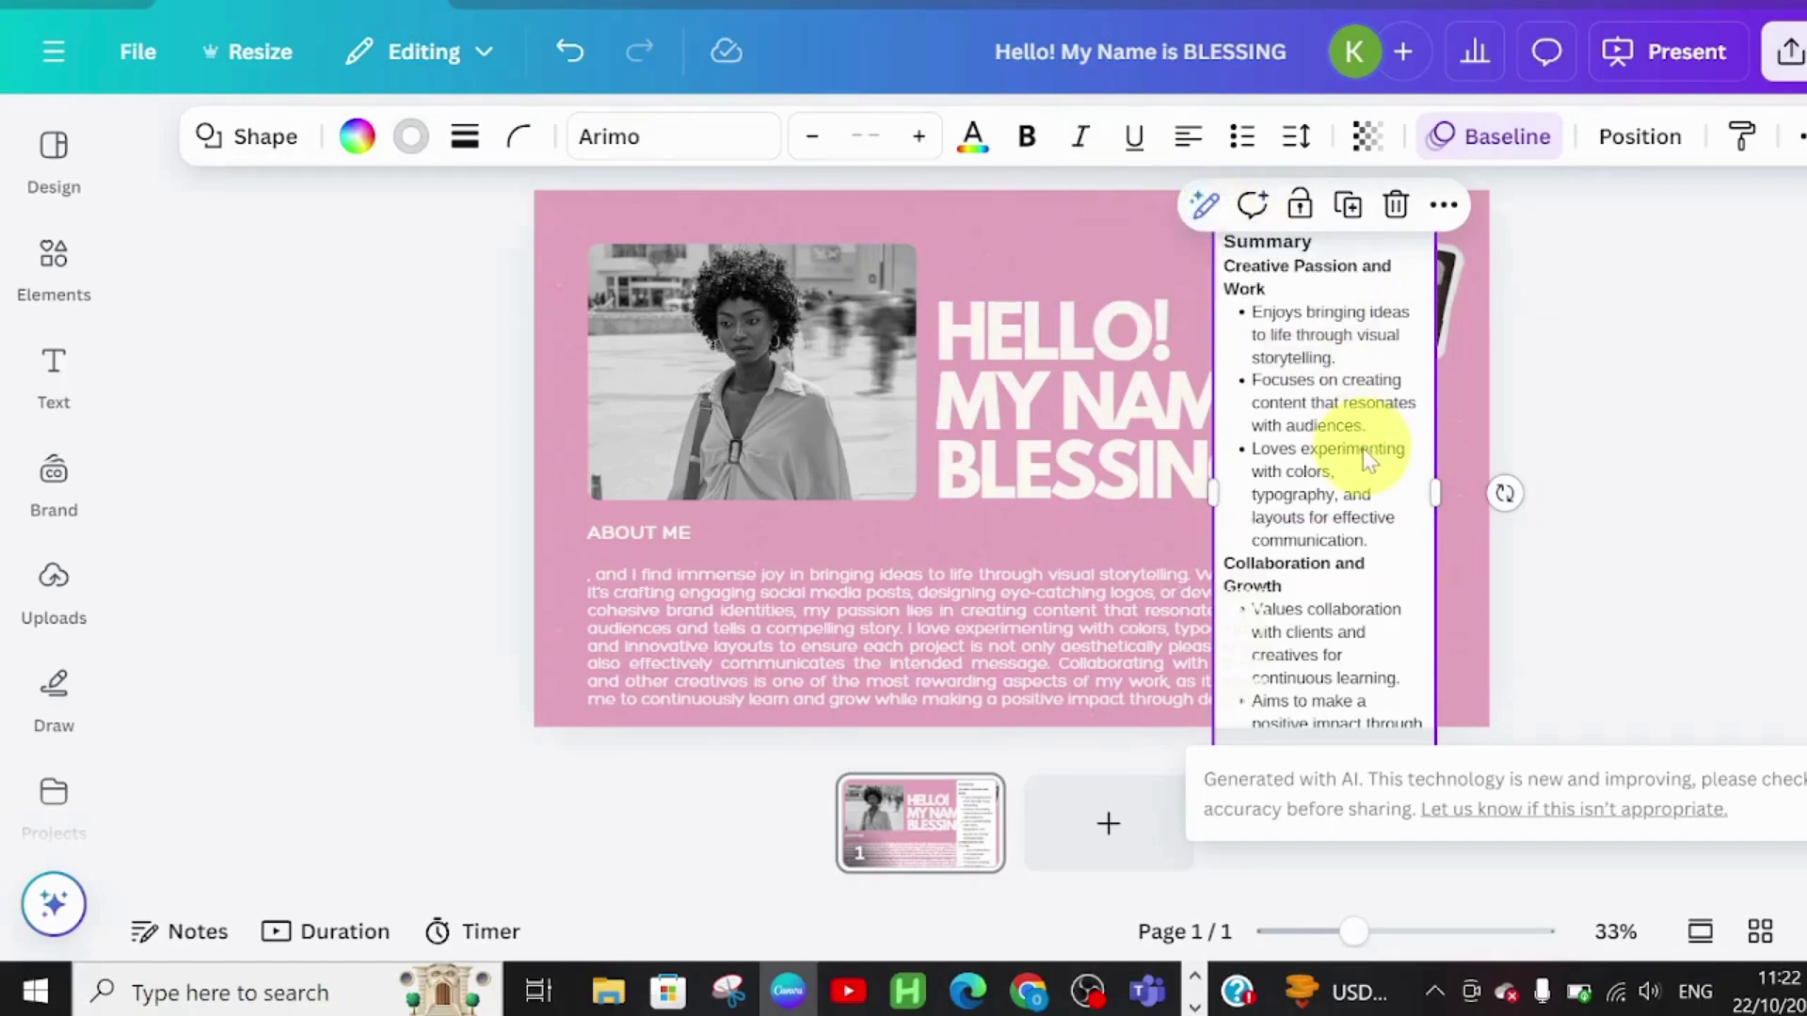
left_click(828, 602)
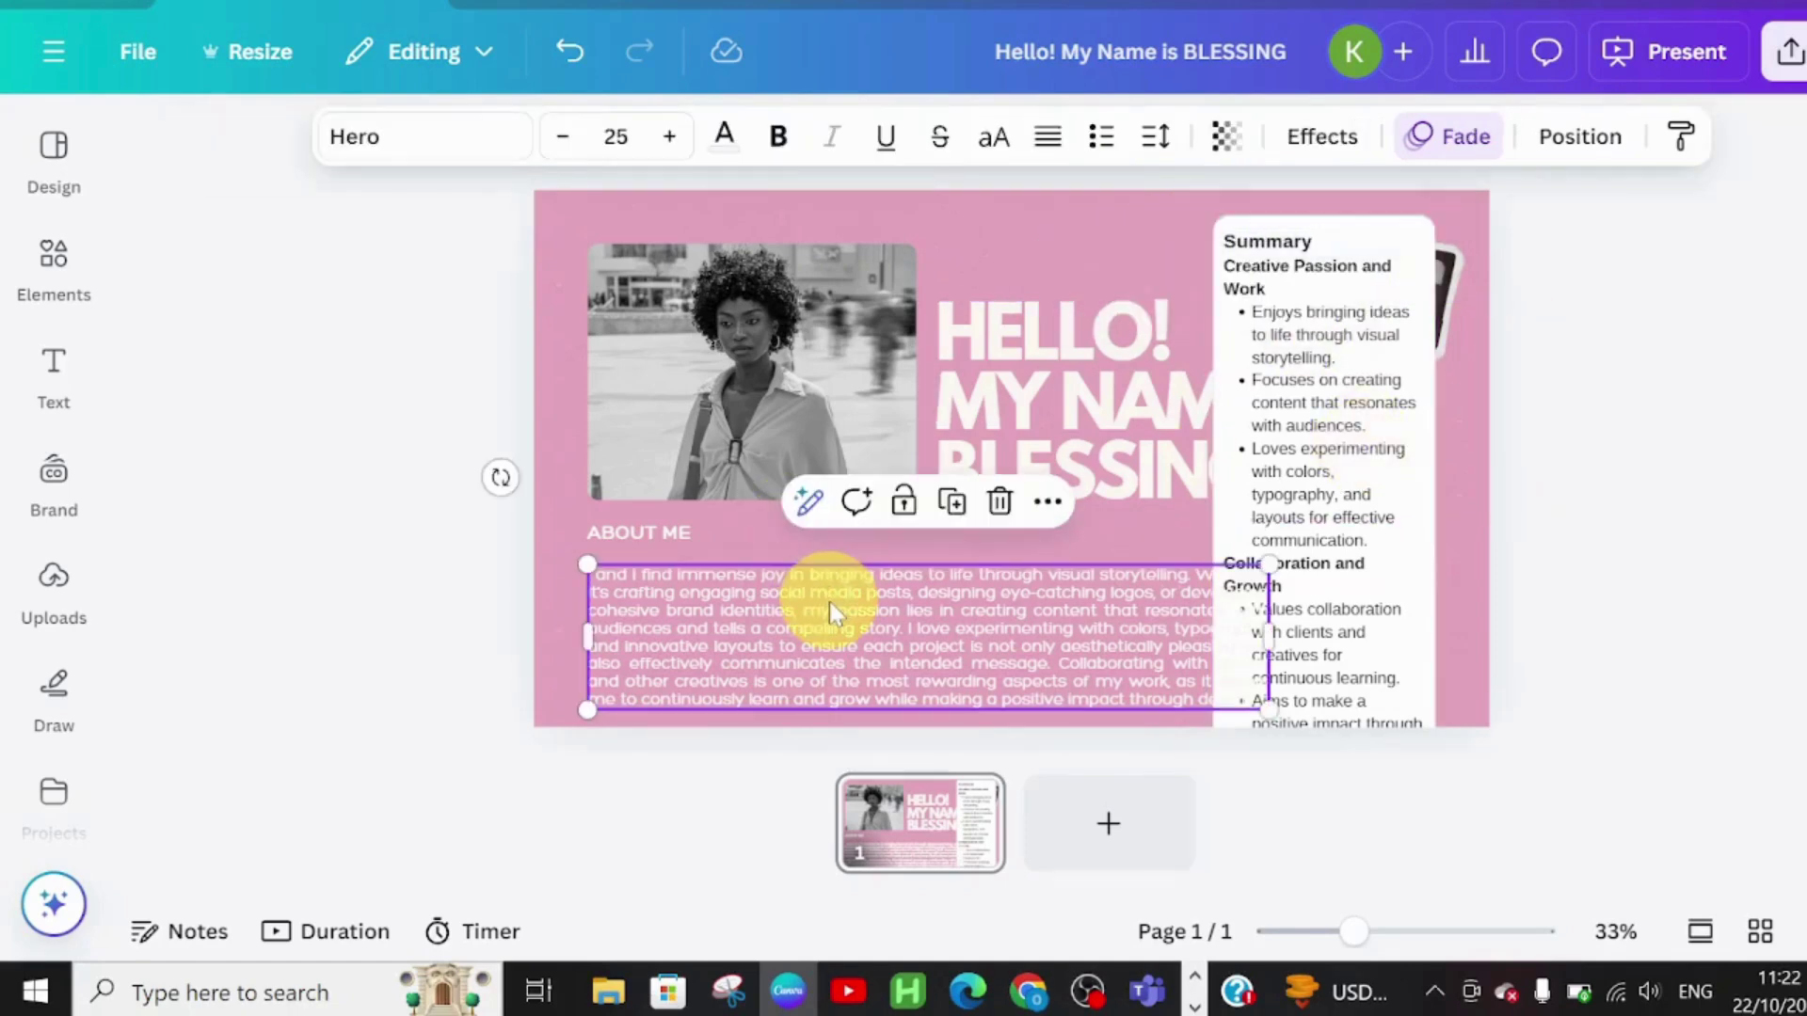
- Replace the About Me paragraph with Magic Write's Shorten version
left_click(811, 506)
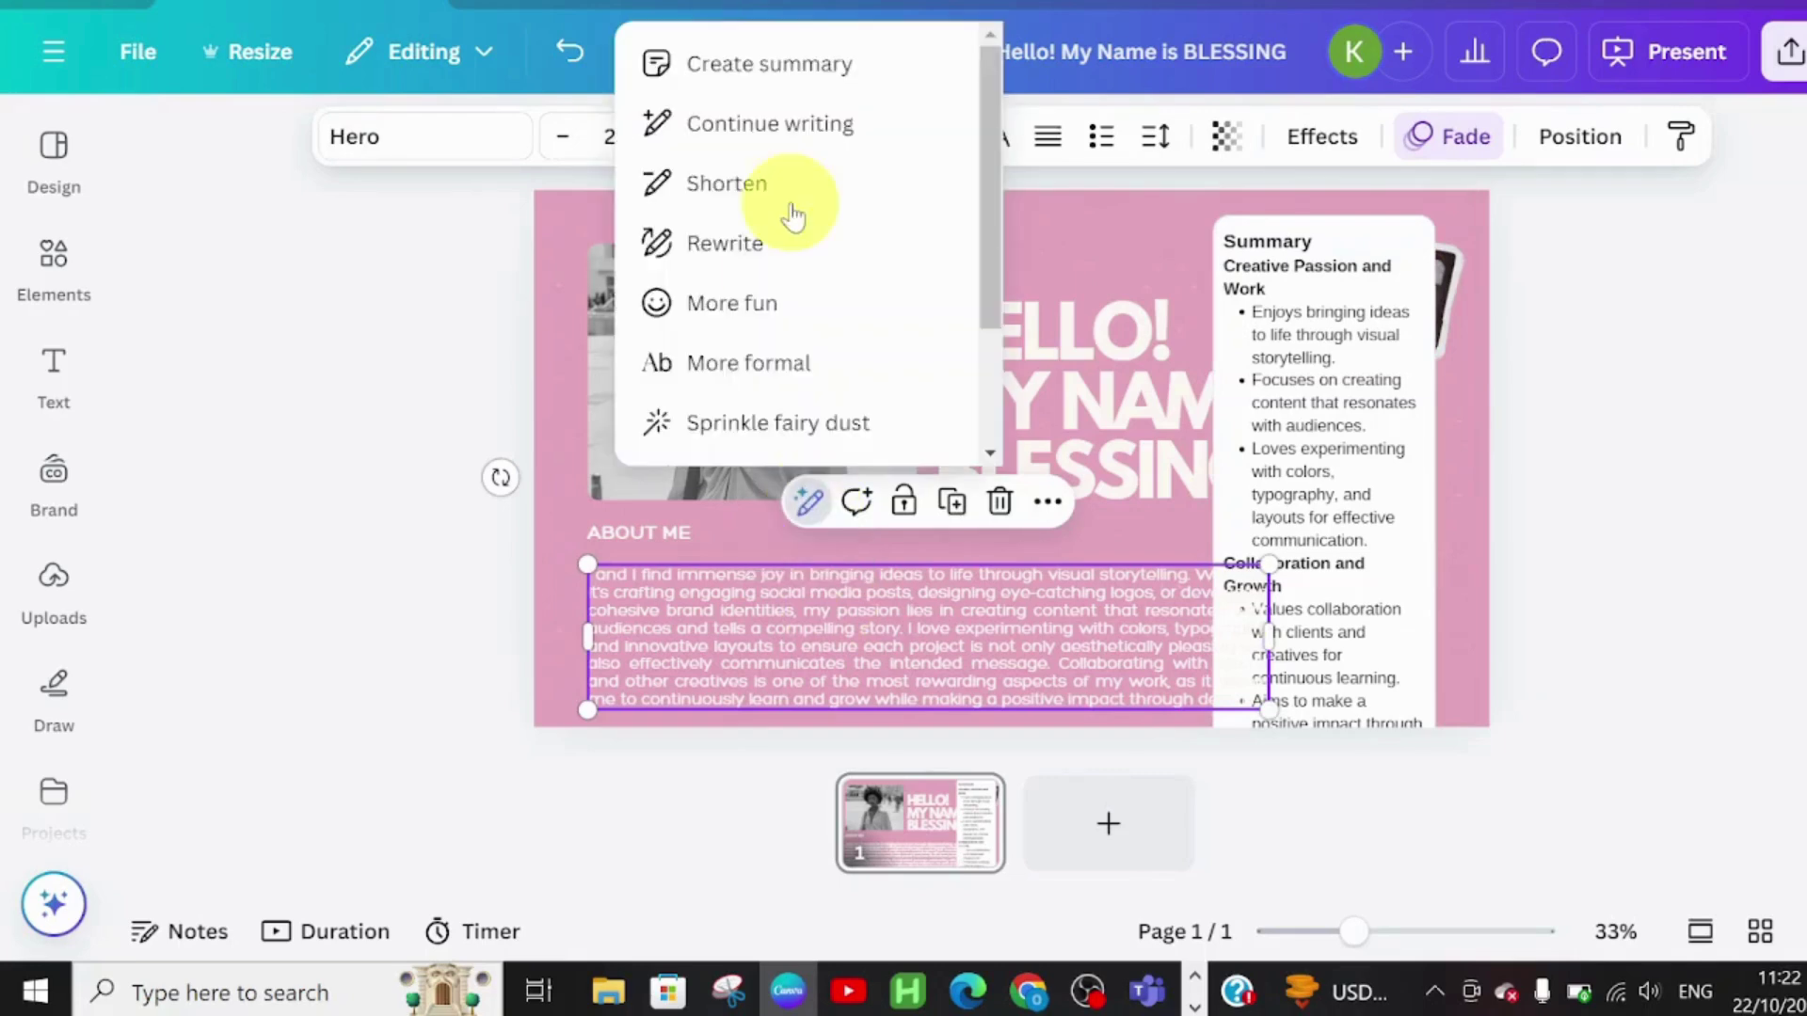
left_click(712, 186)
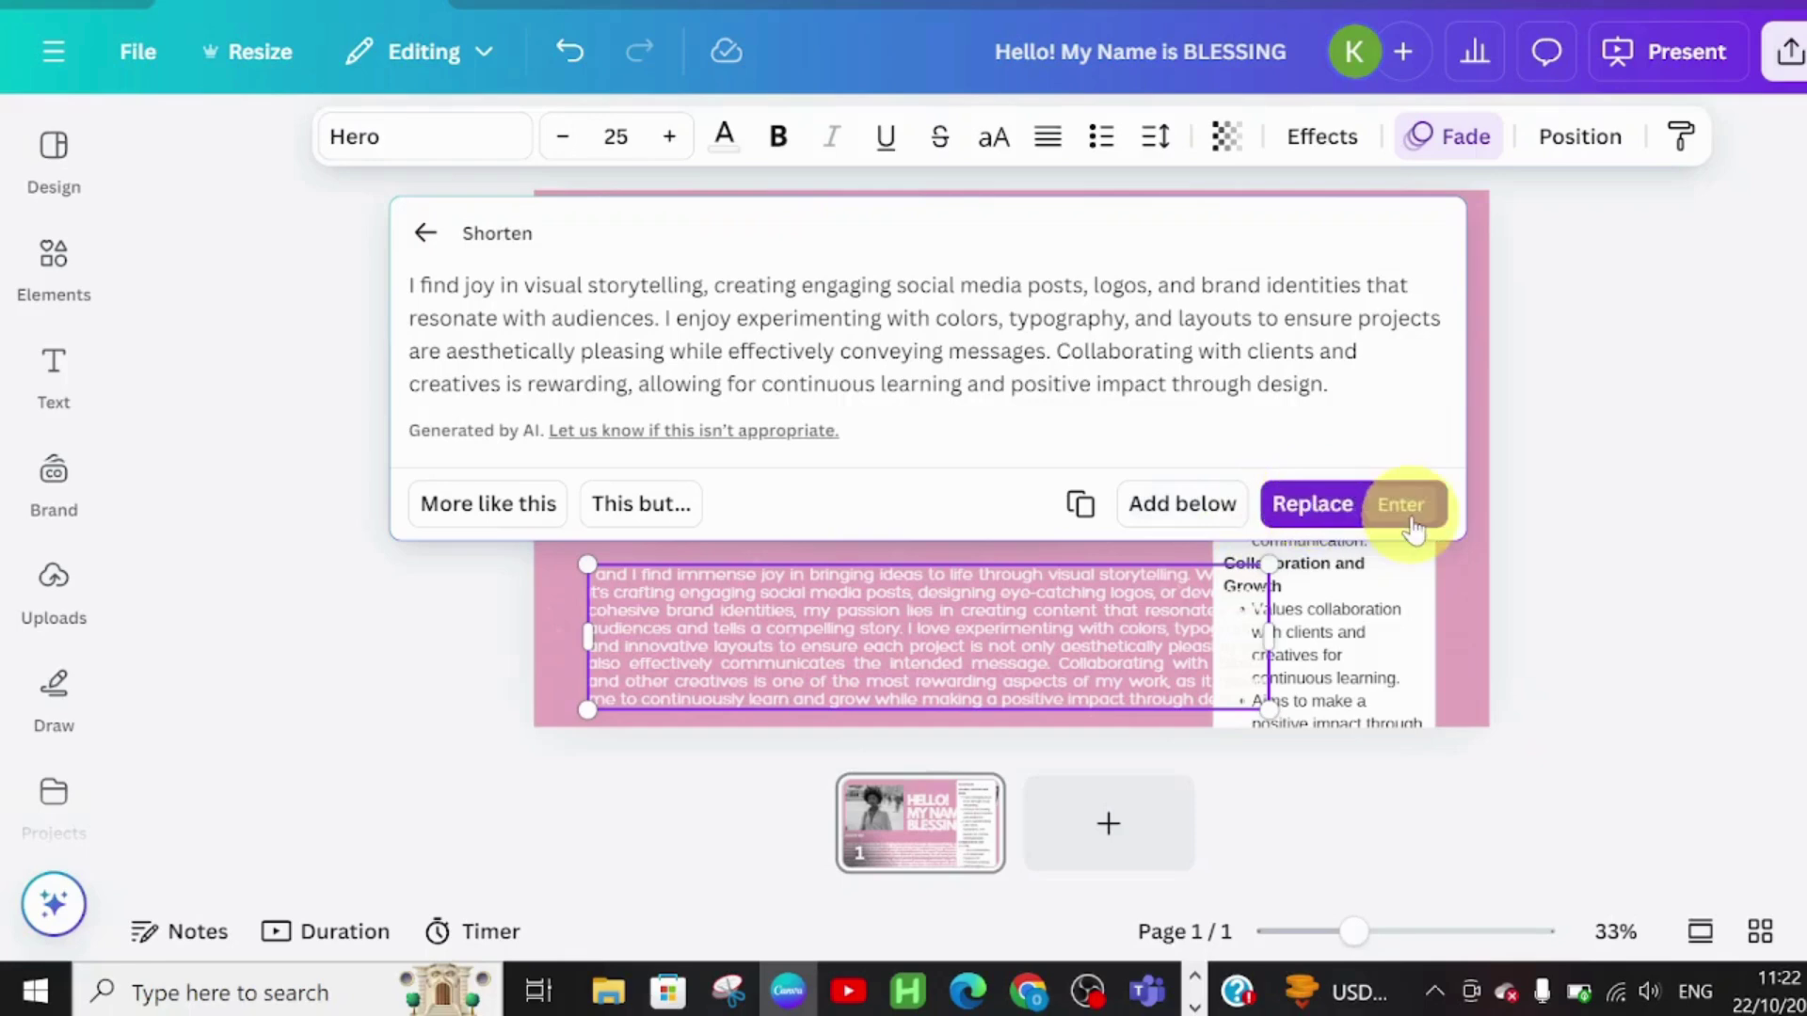
left_click(1332, 516)
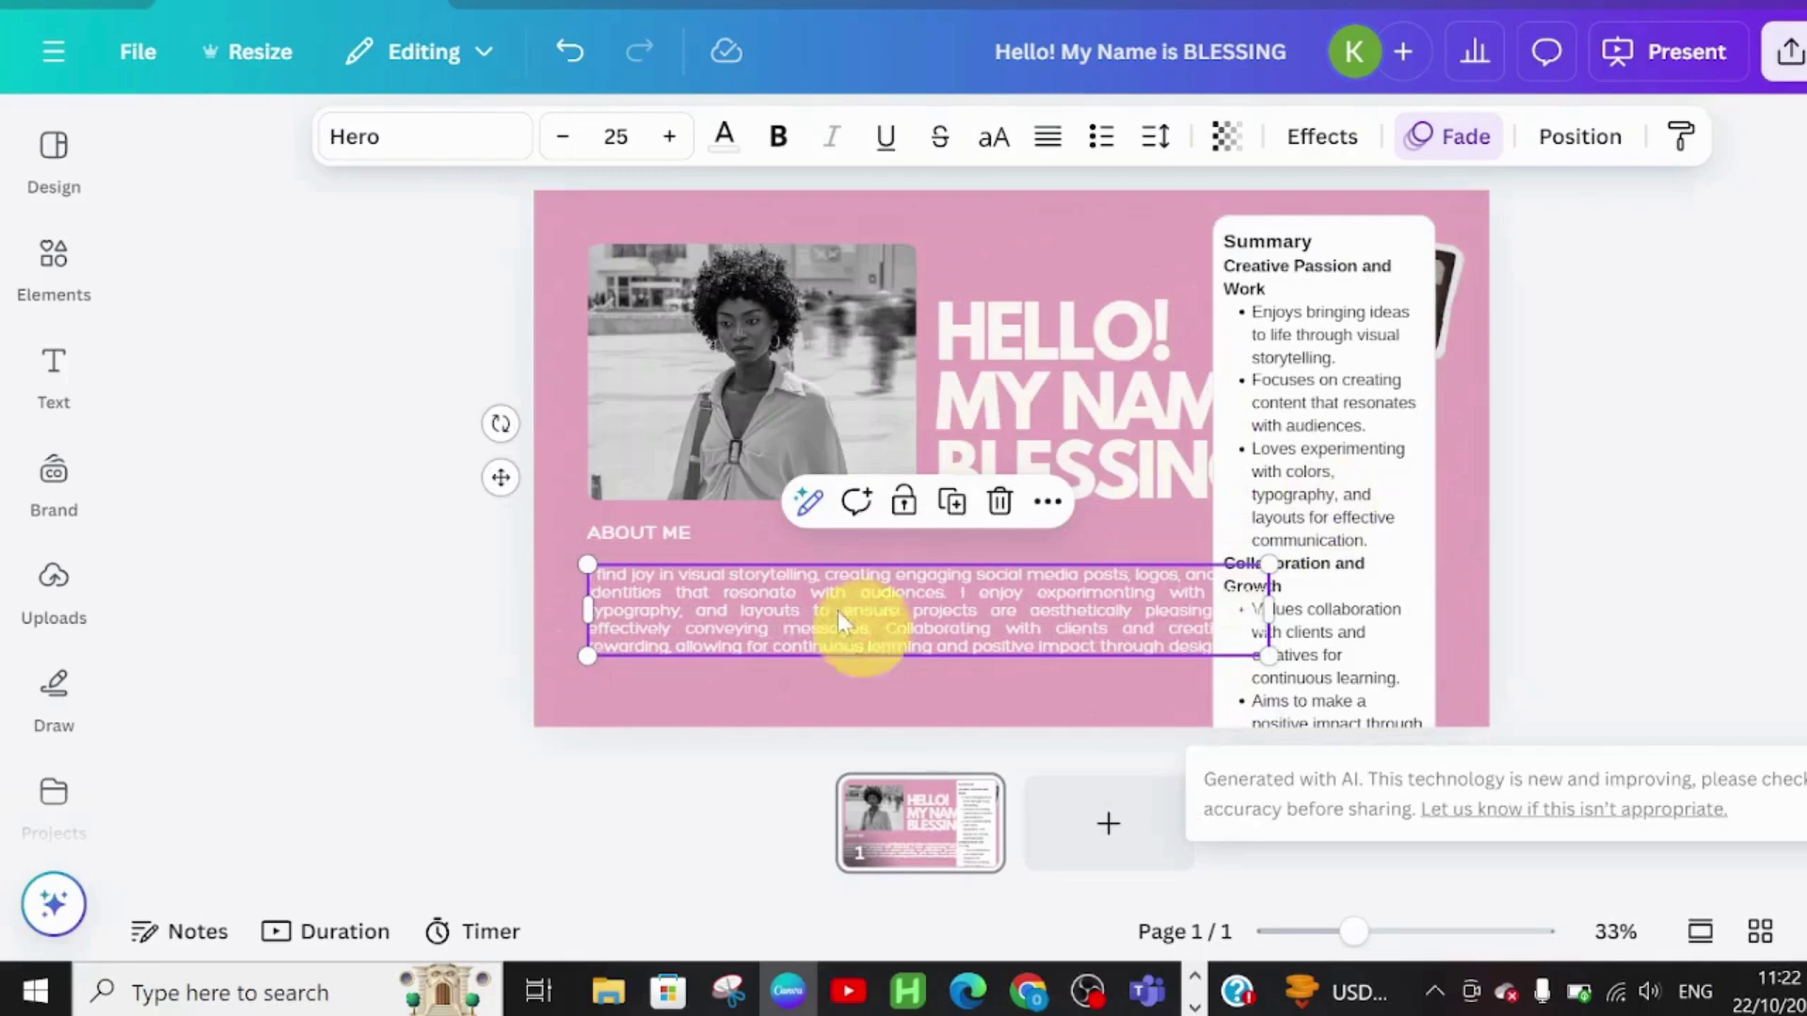
- Replace the About Me text with Magic Write's 'More fun' rewrite opening 'I absolutely revel…'
left_click(809, 509)
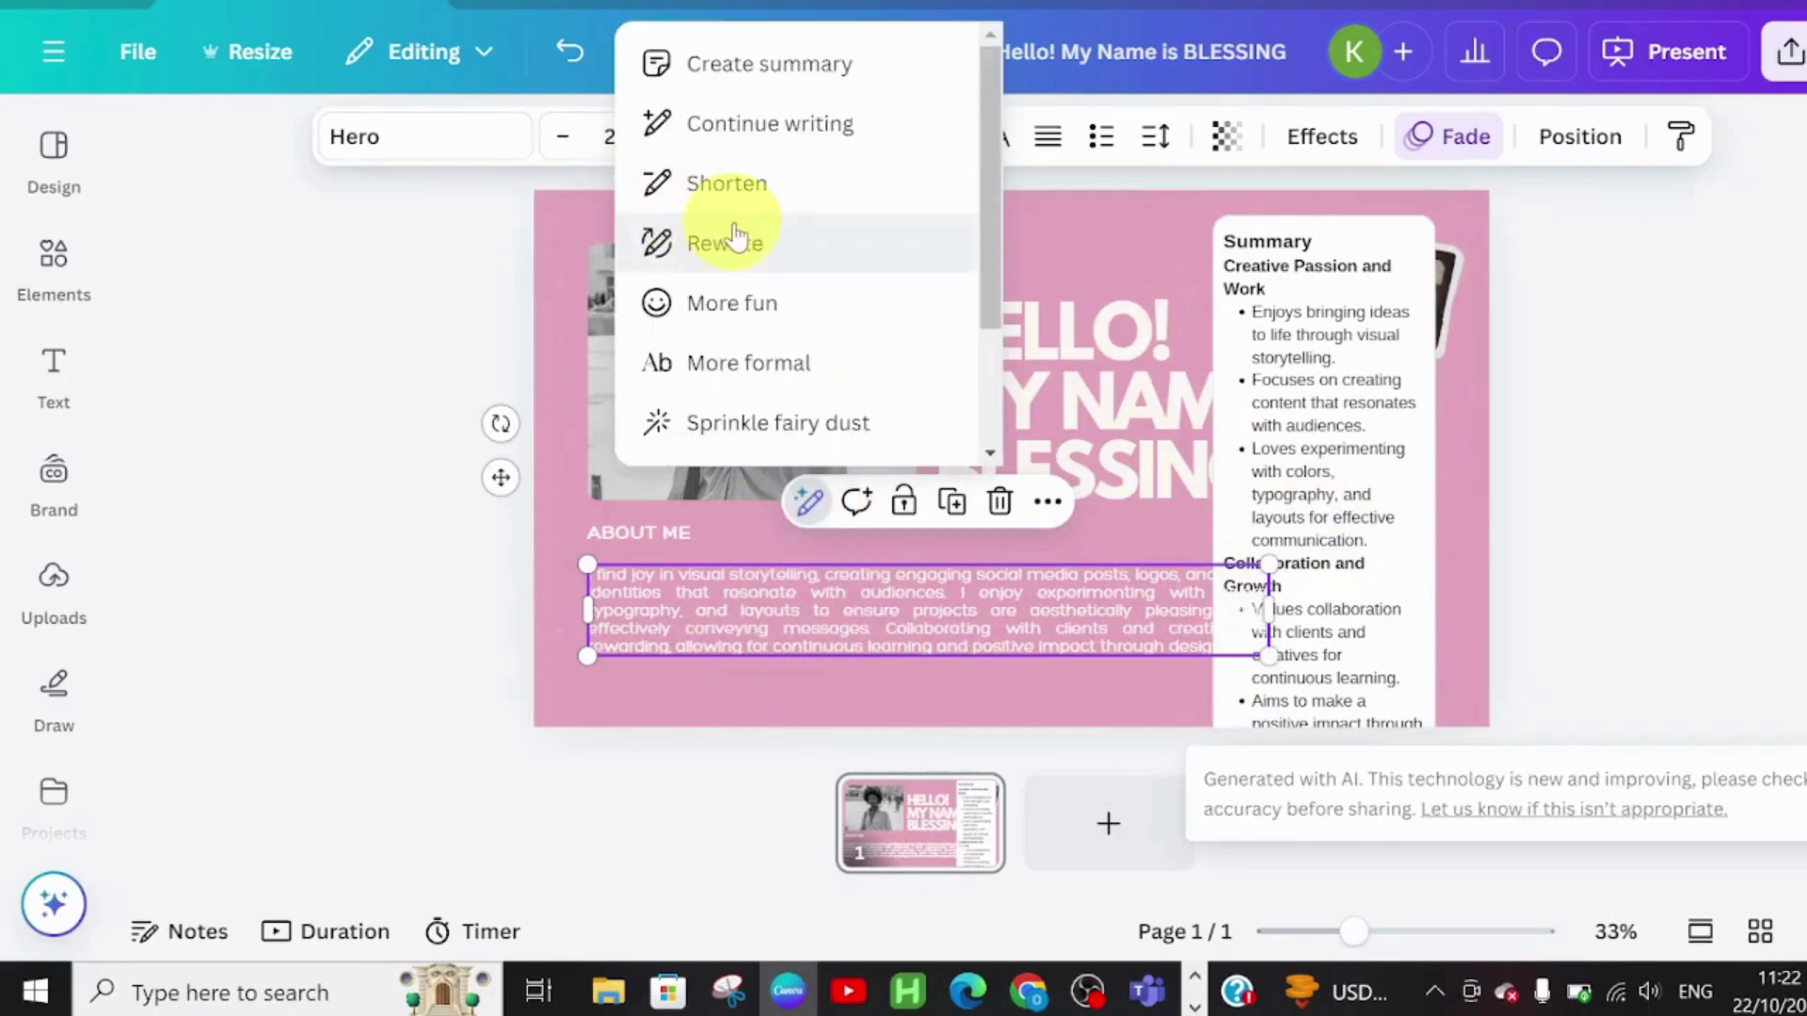
left_click(694, 310)
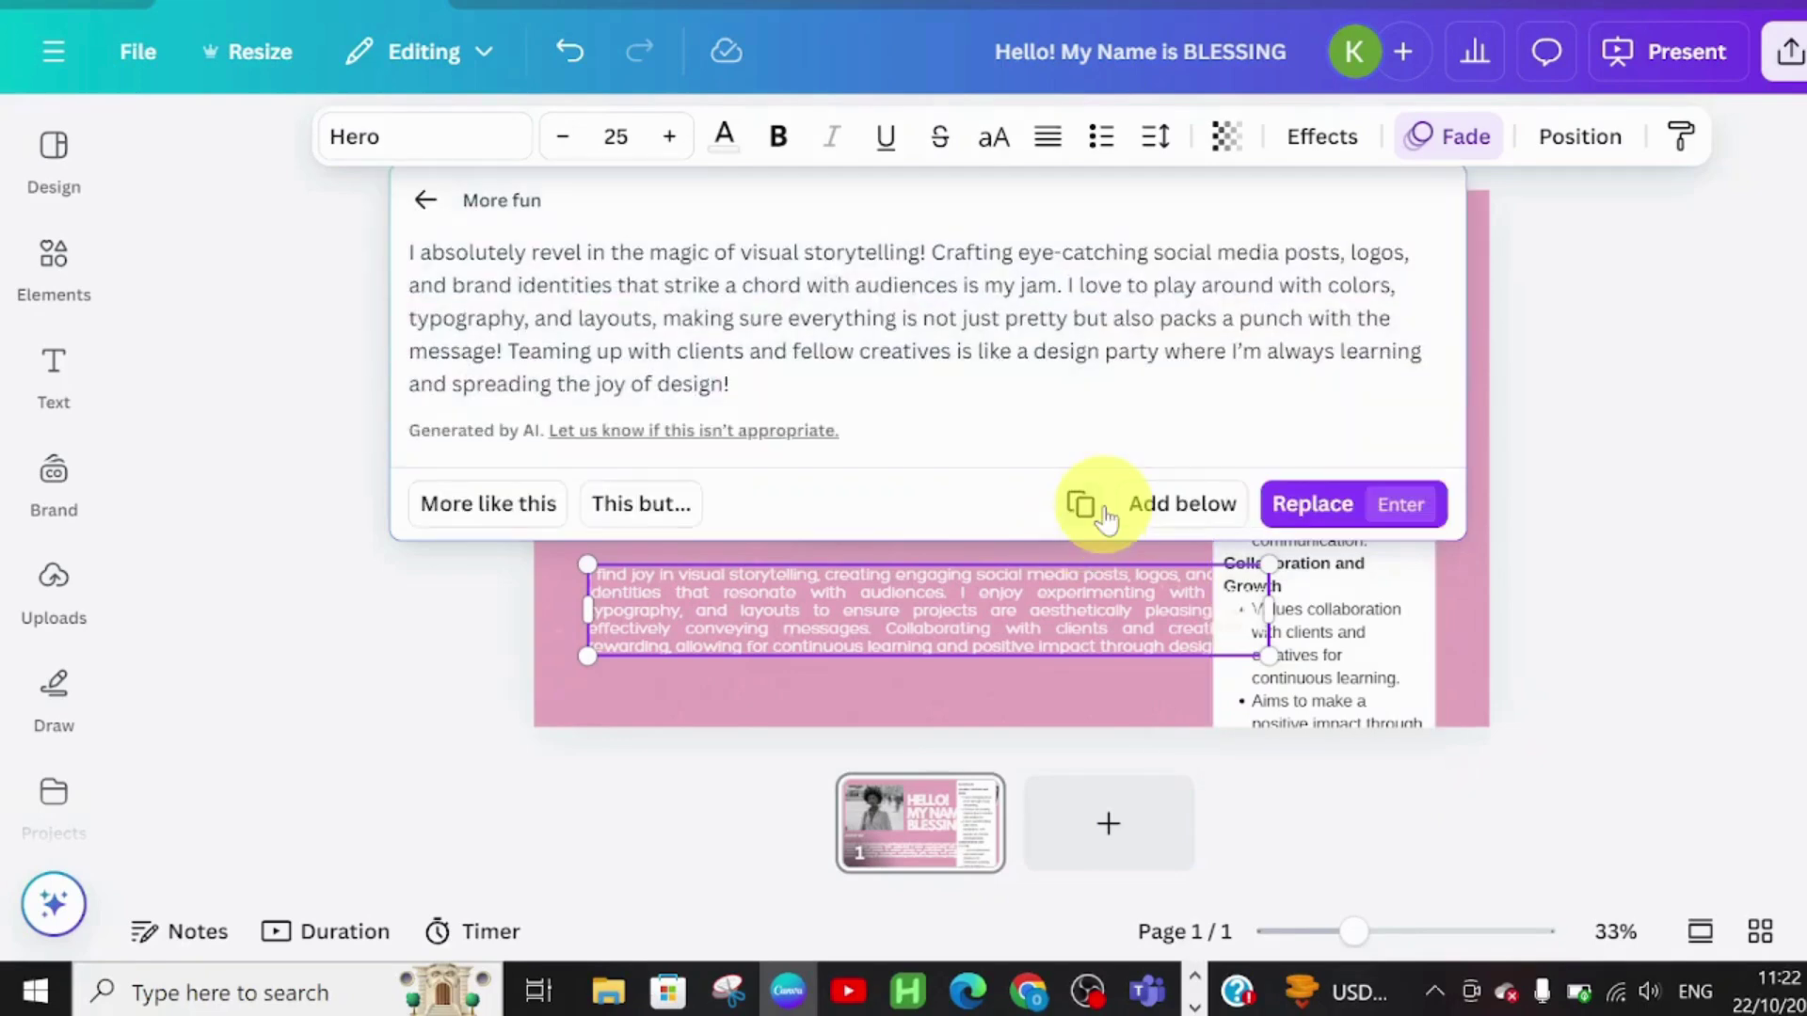
left_click(1313, 505)
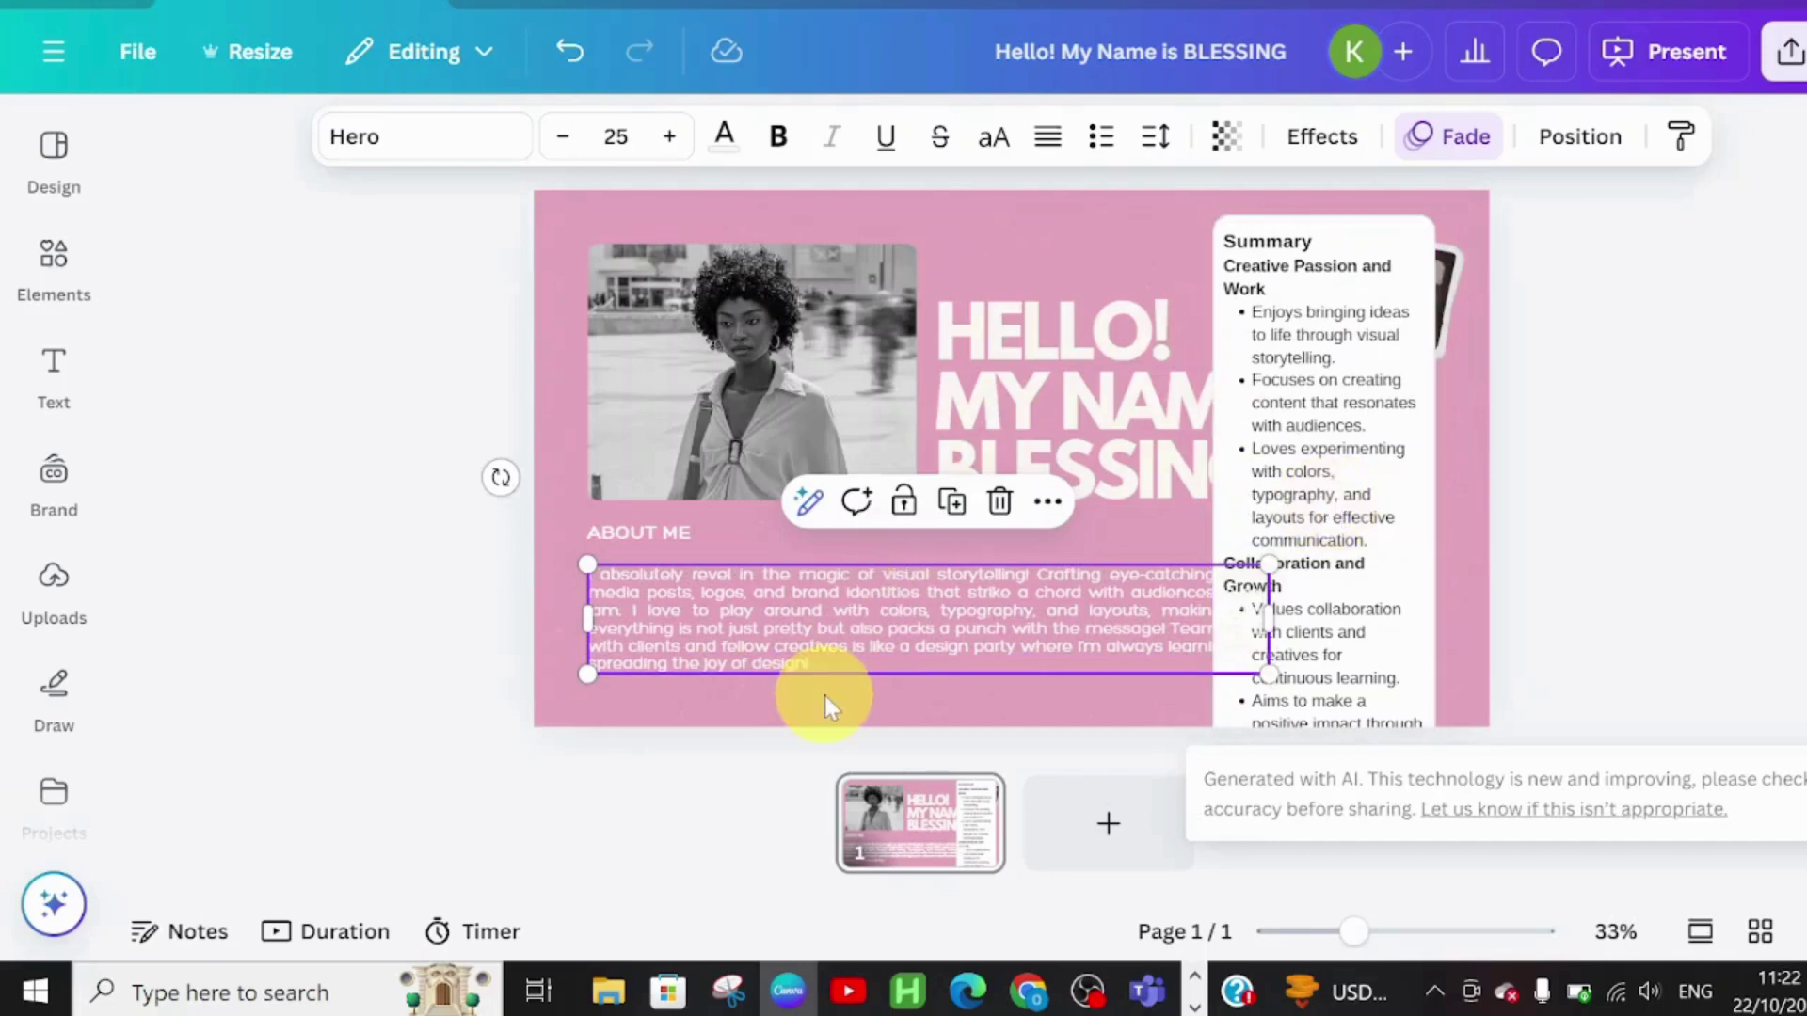
- Browse the Magic Write options for the About Me paragraph and close them without applying any
left_click(807, 504)
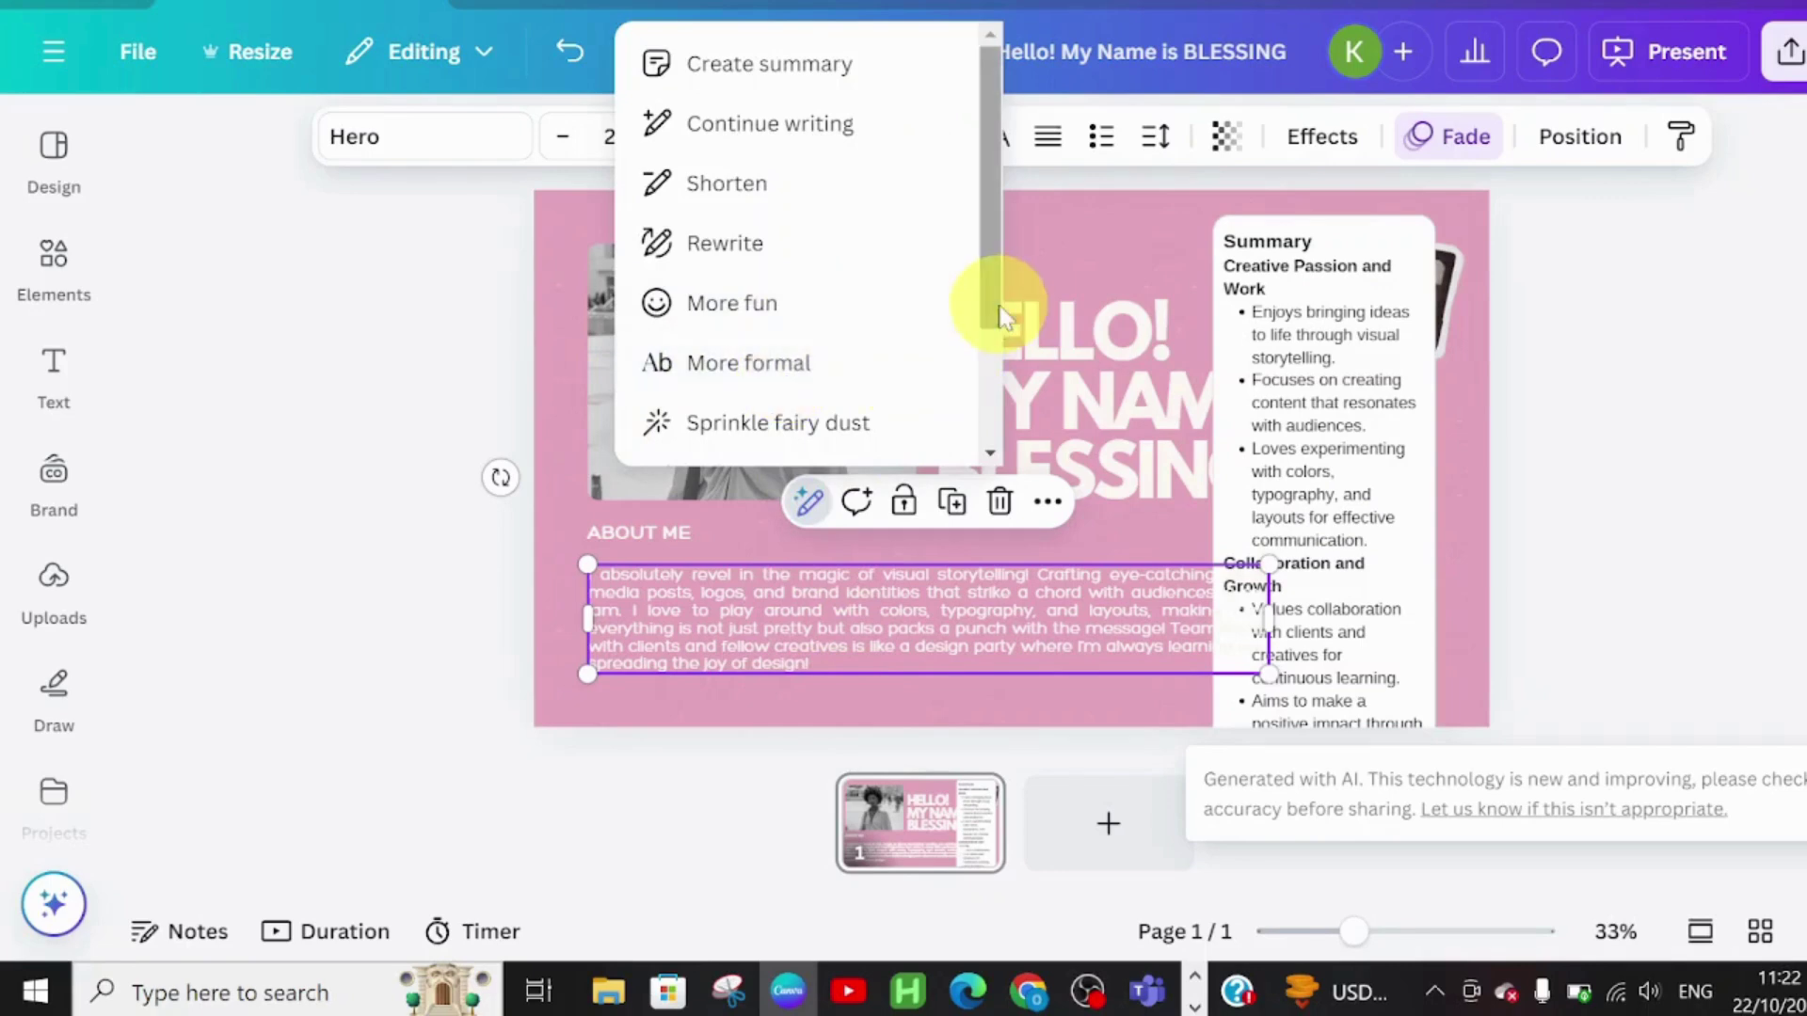
left_click_drag(999, 316, 1018, 453)
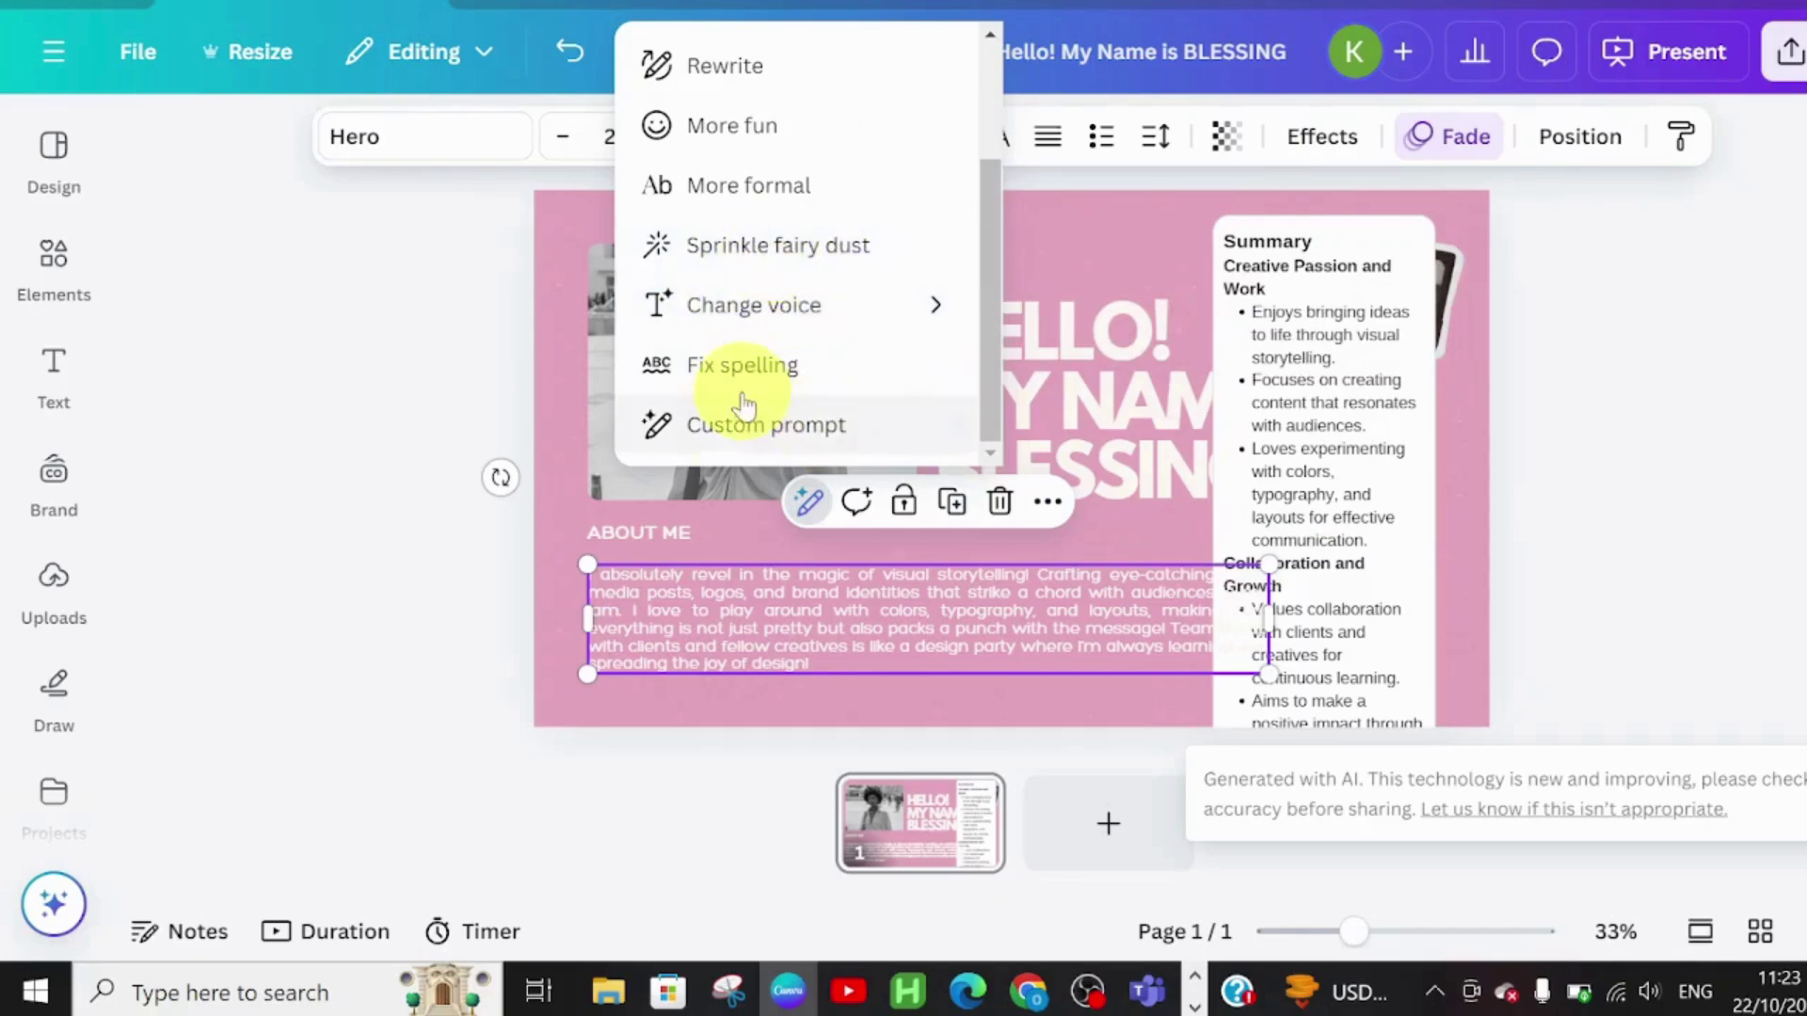
left_click(1082, 687)
left_click(1082, 687)
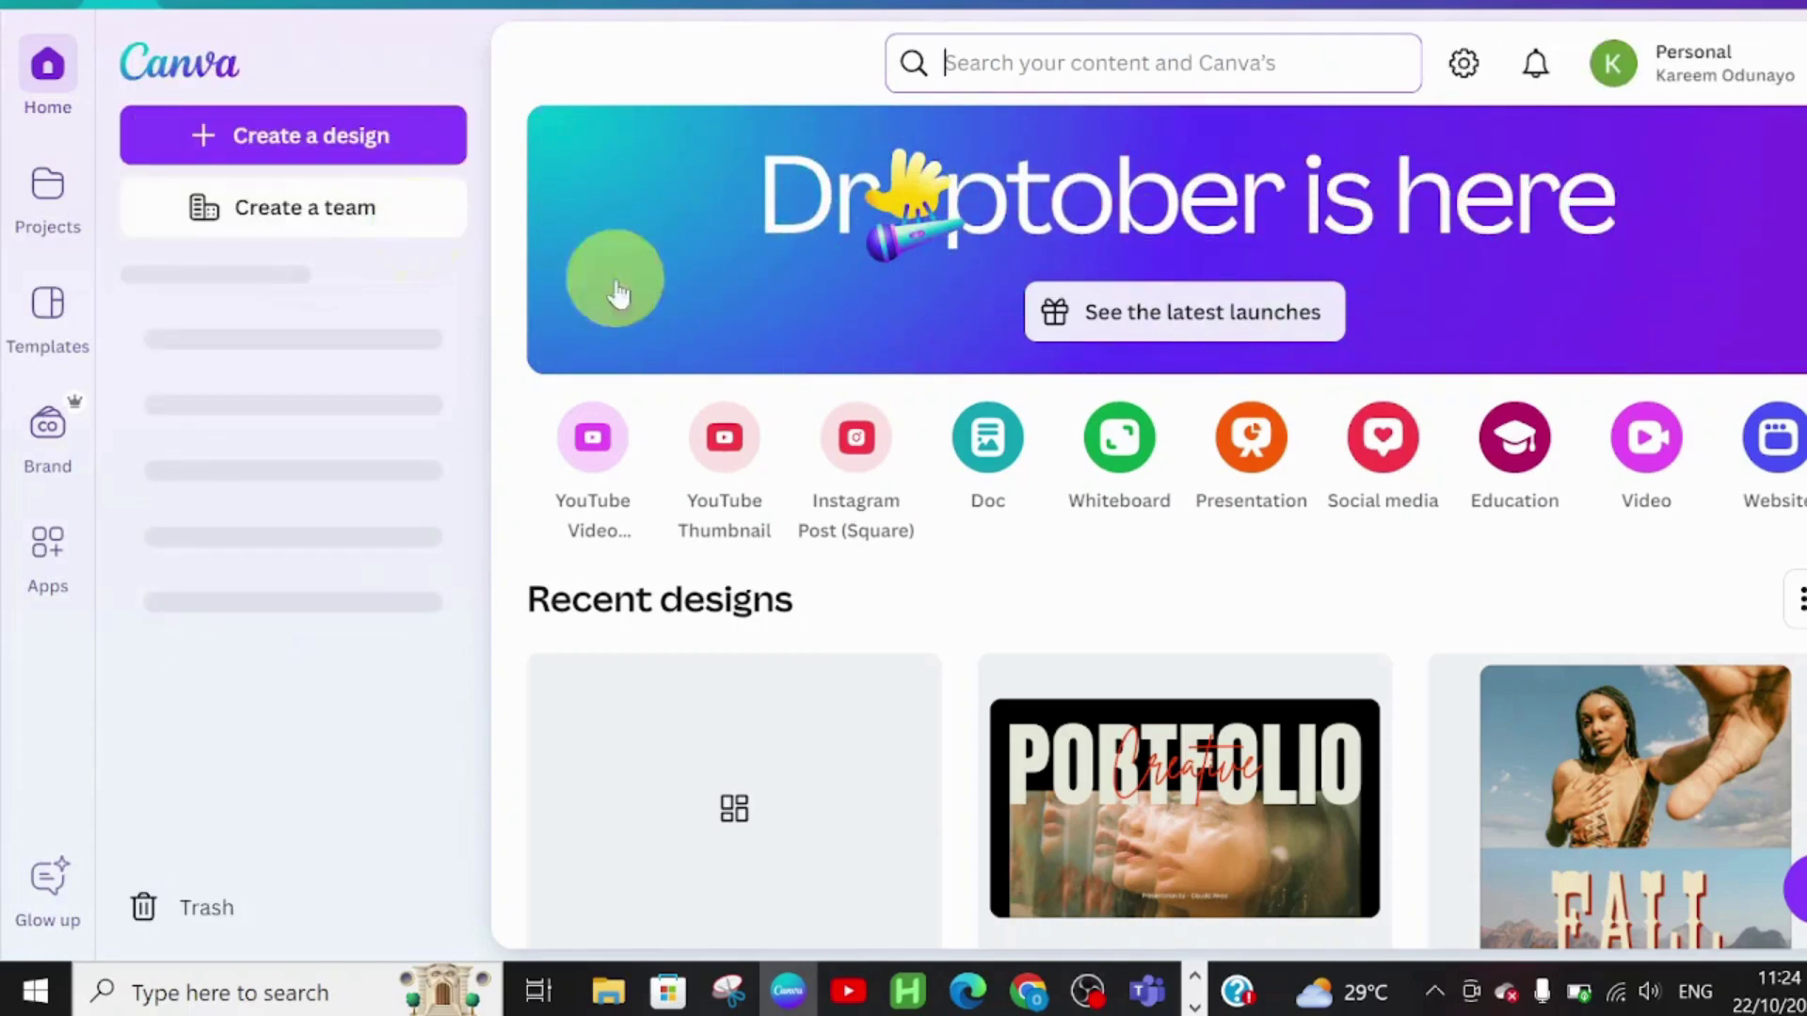
- Start a new whiteboard and apply the Customer Support Workflow Diagram template
left_click(1130, 445)
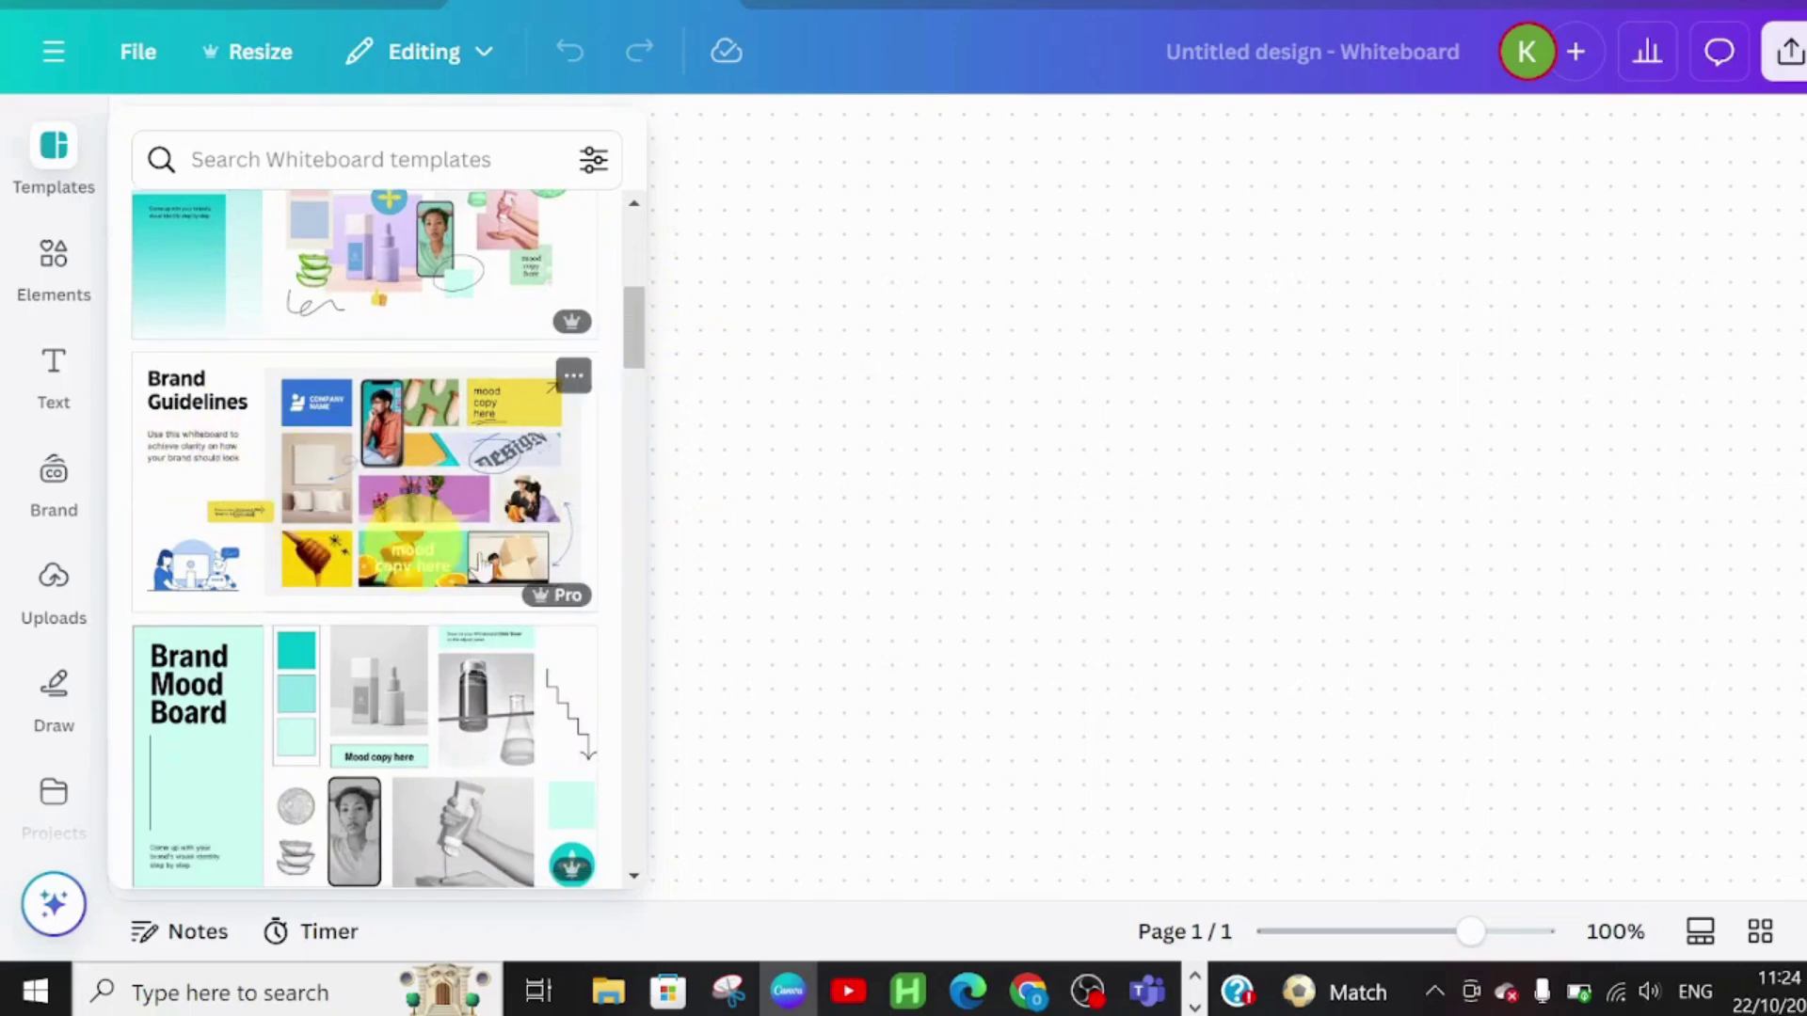
left_click_drag(629, 330, 653, 413)
scroll(653, 422, "down", 3)
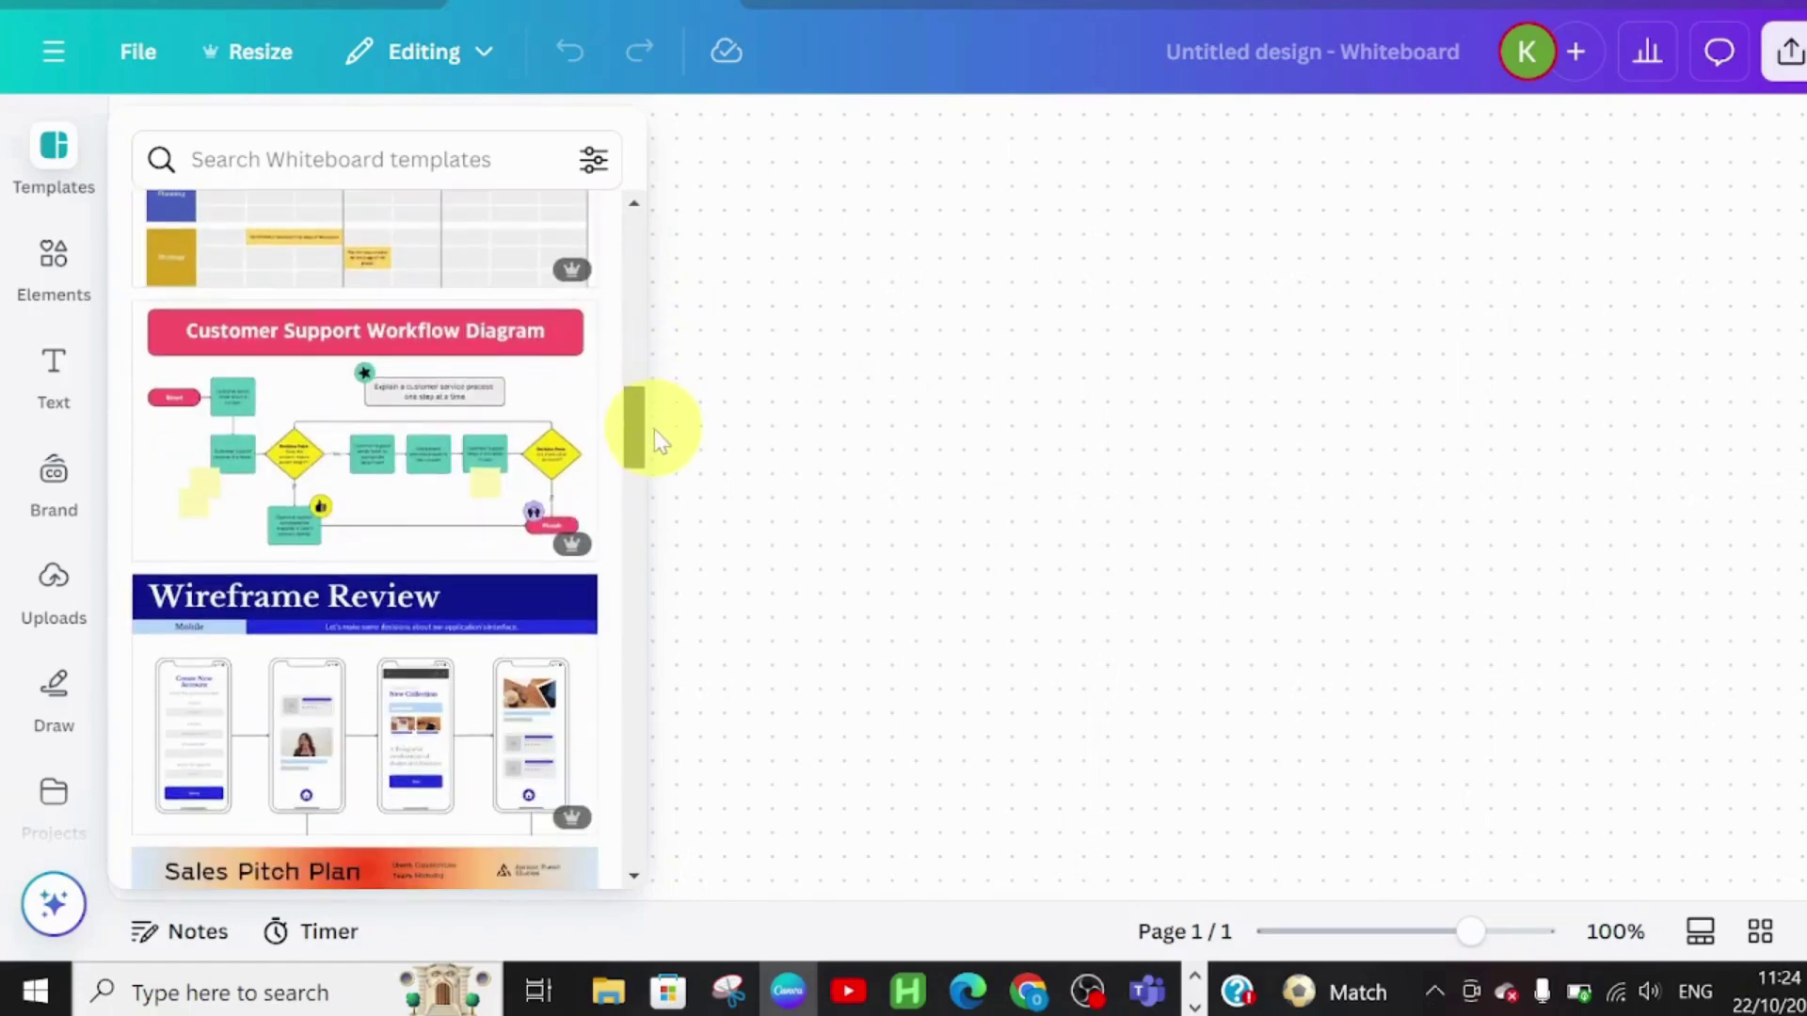
left_click(367, 430)
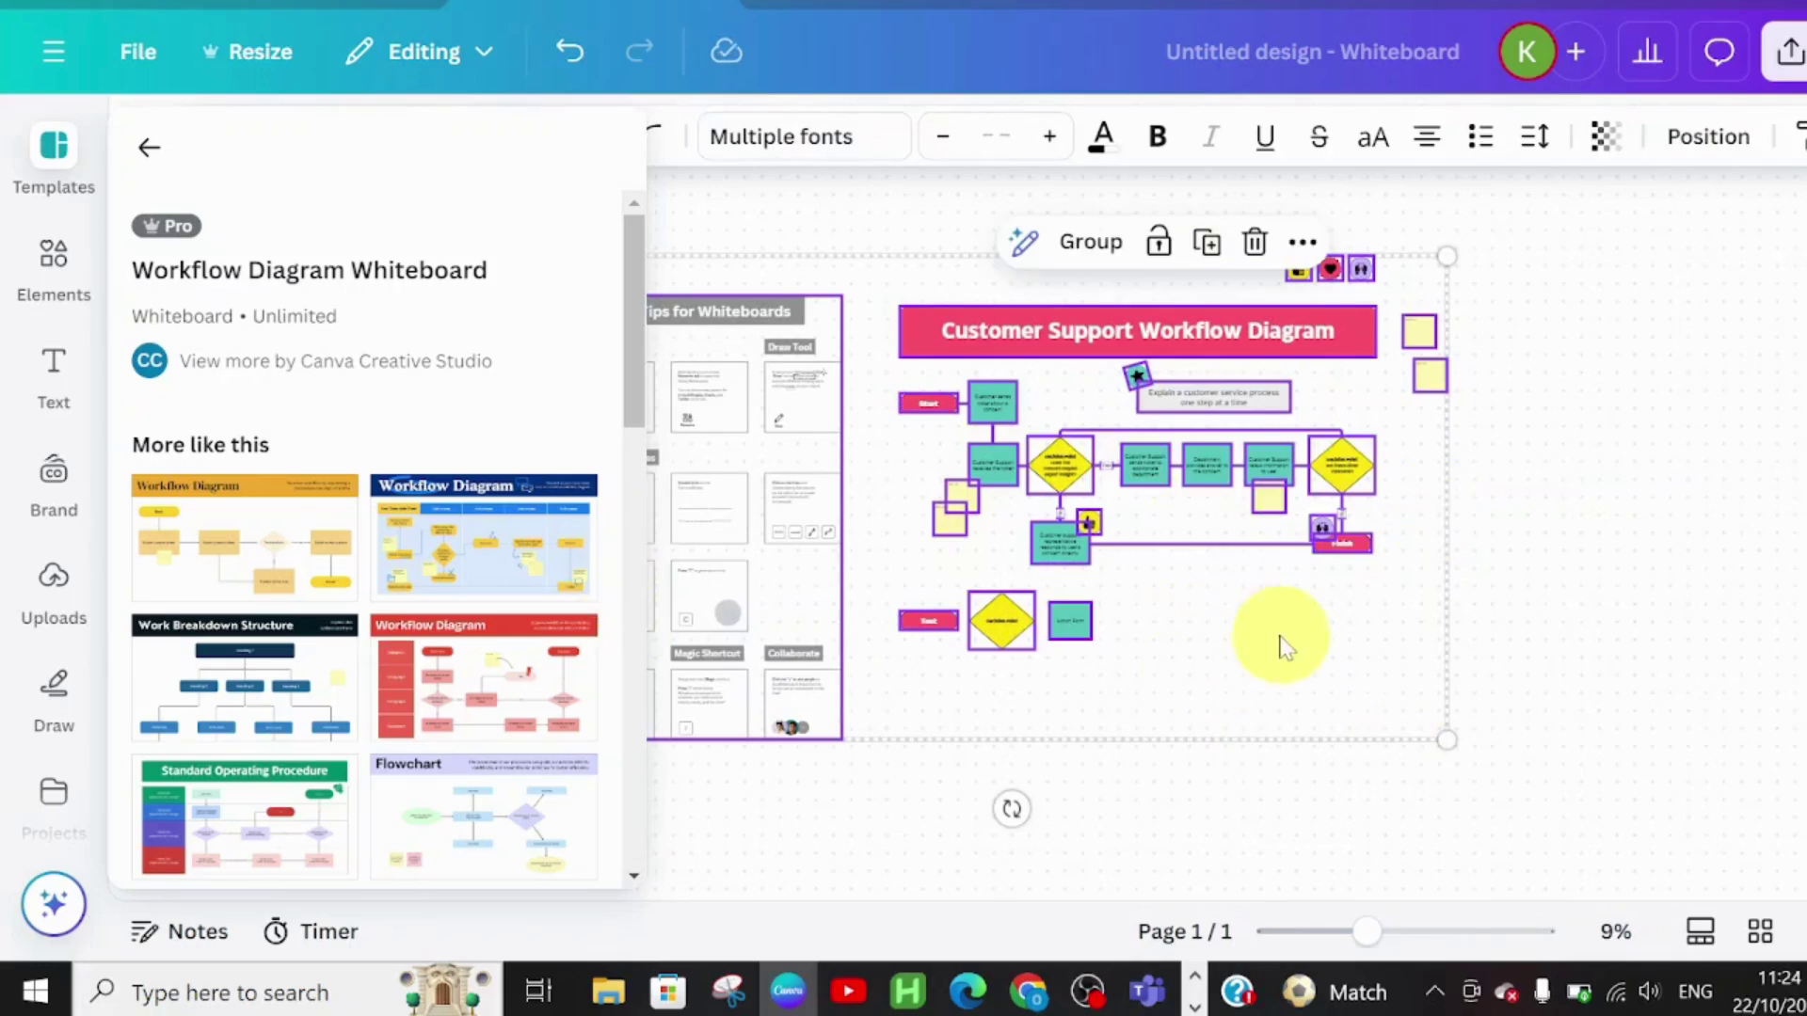
left_click(1525, 574)
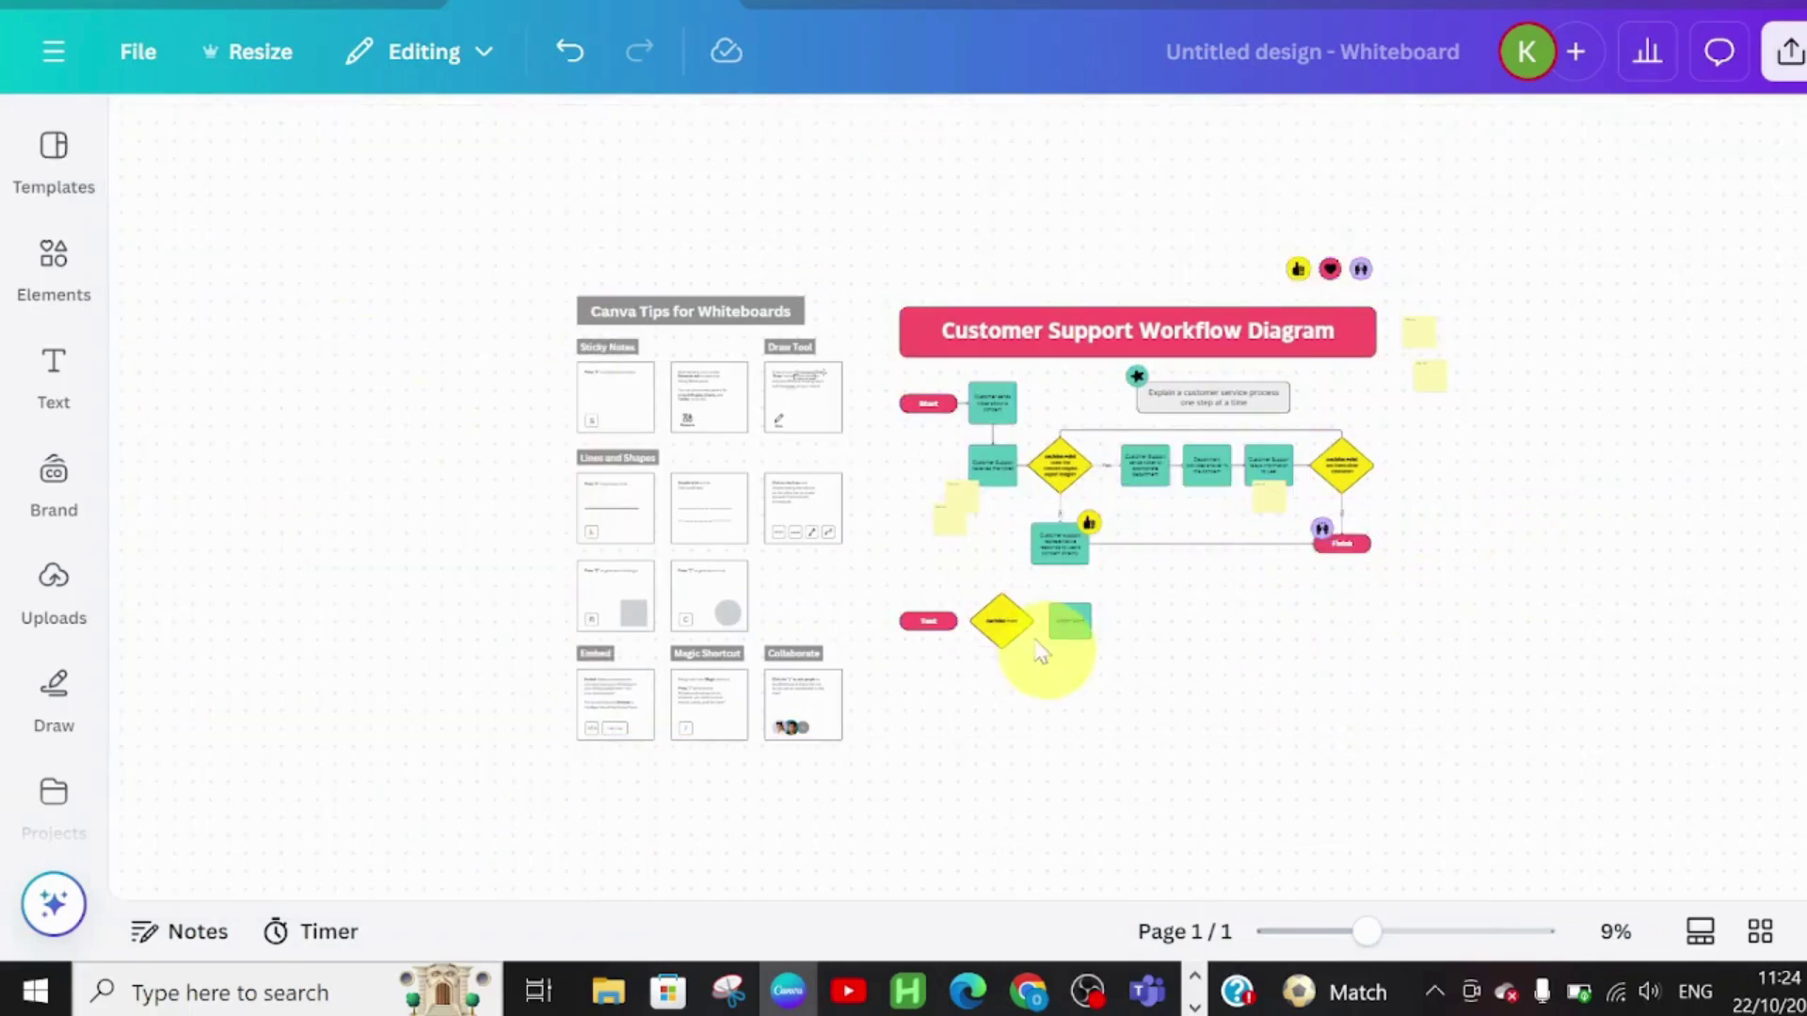
- Deselect the Canva Tips group and drag a selection box around the entire workflow diagram
left_click(812, 548)
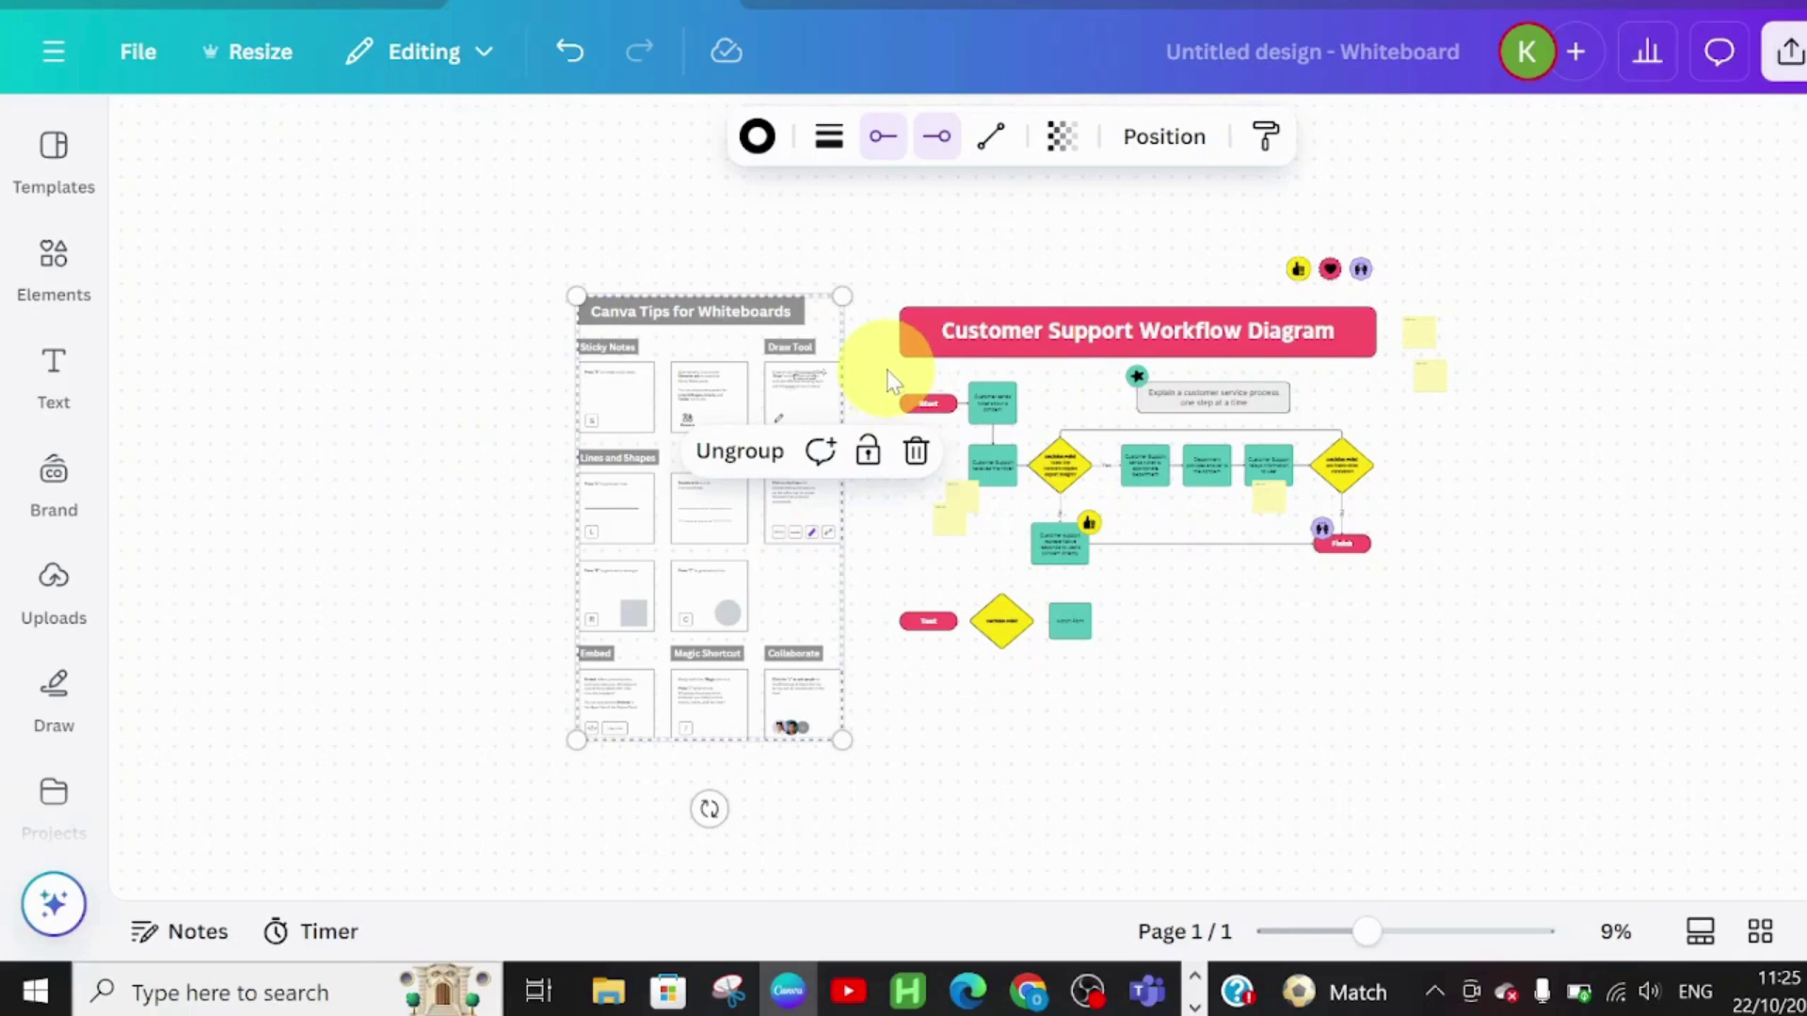
left_click(879, 603)
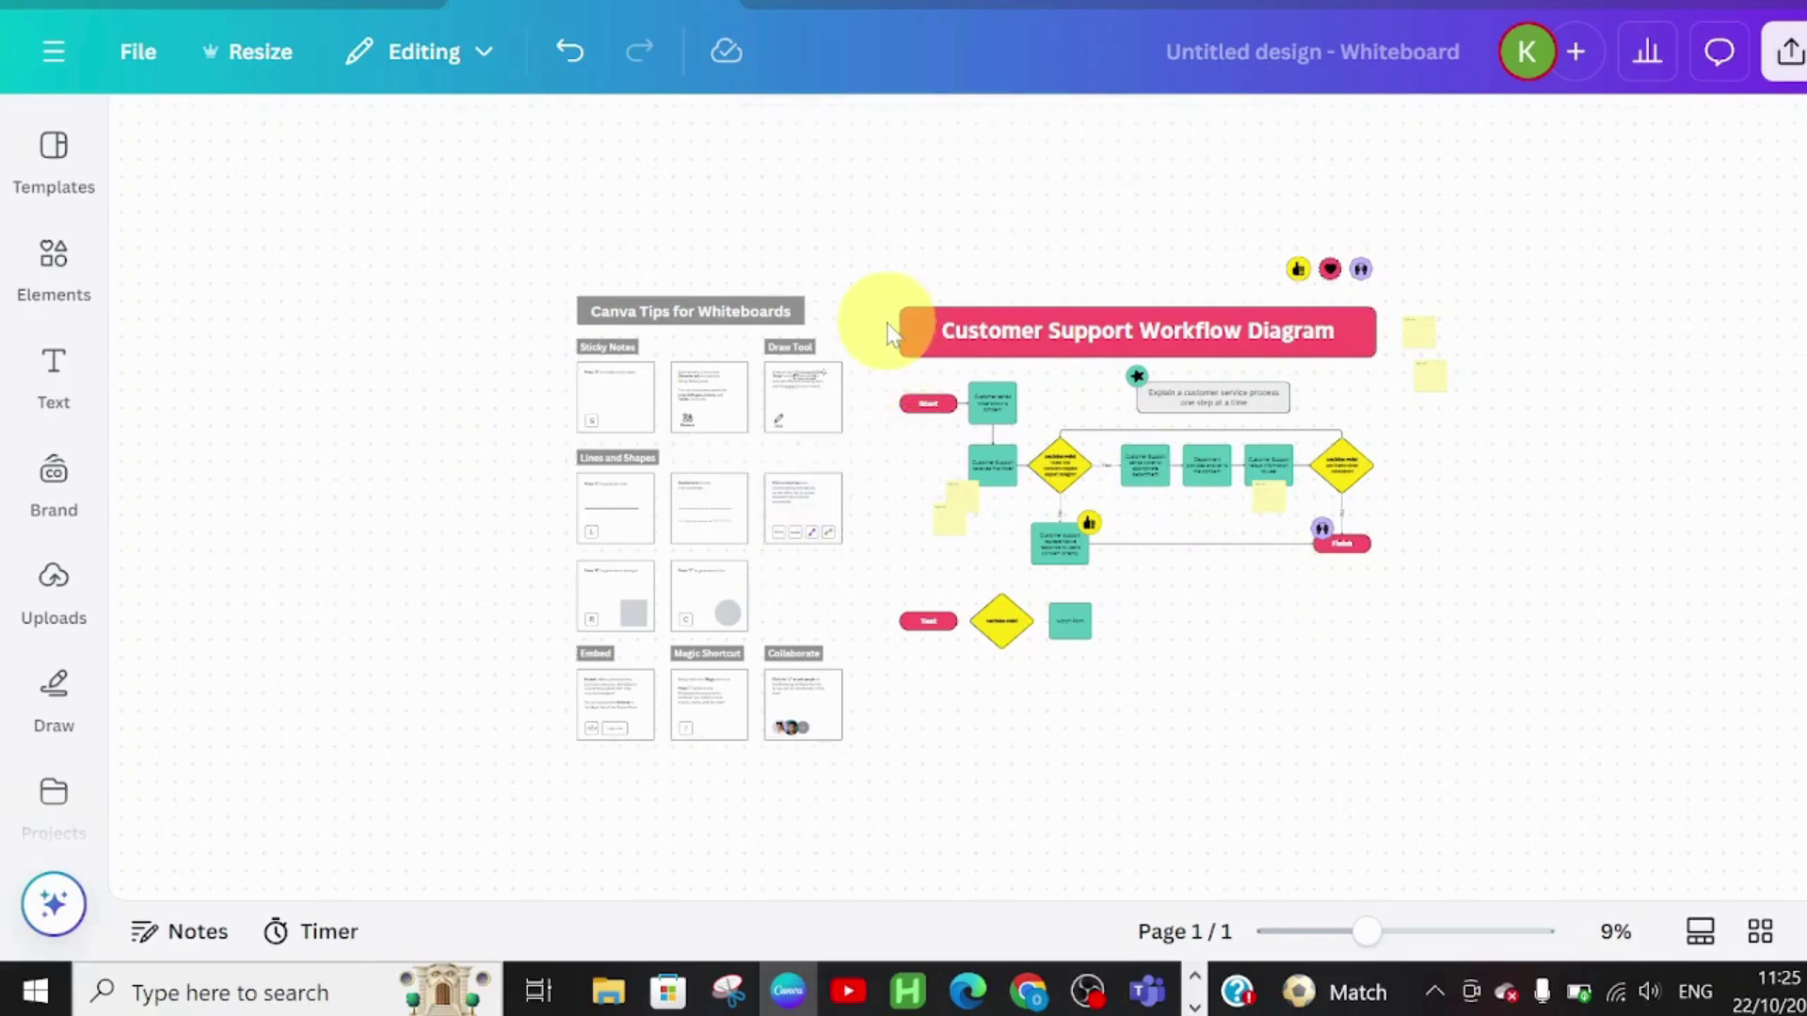
left_click_drag(888, 322, 1335, 685)
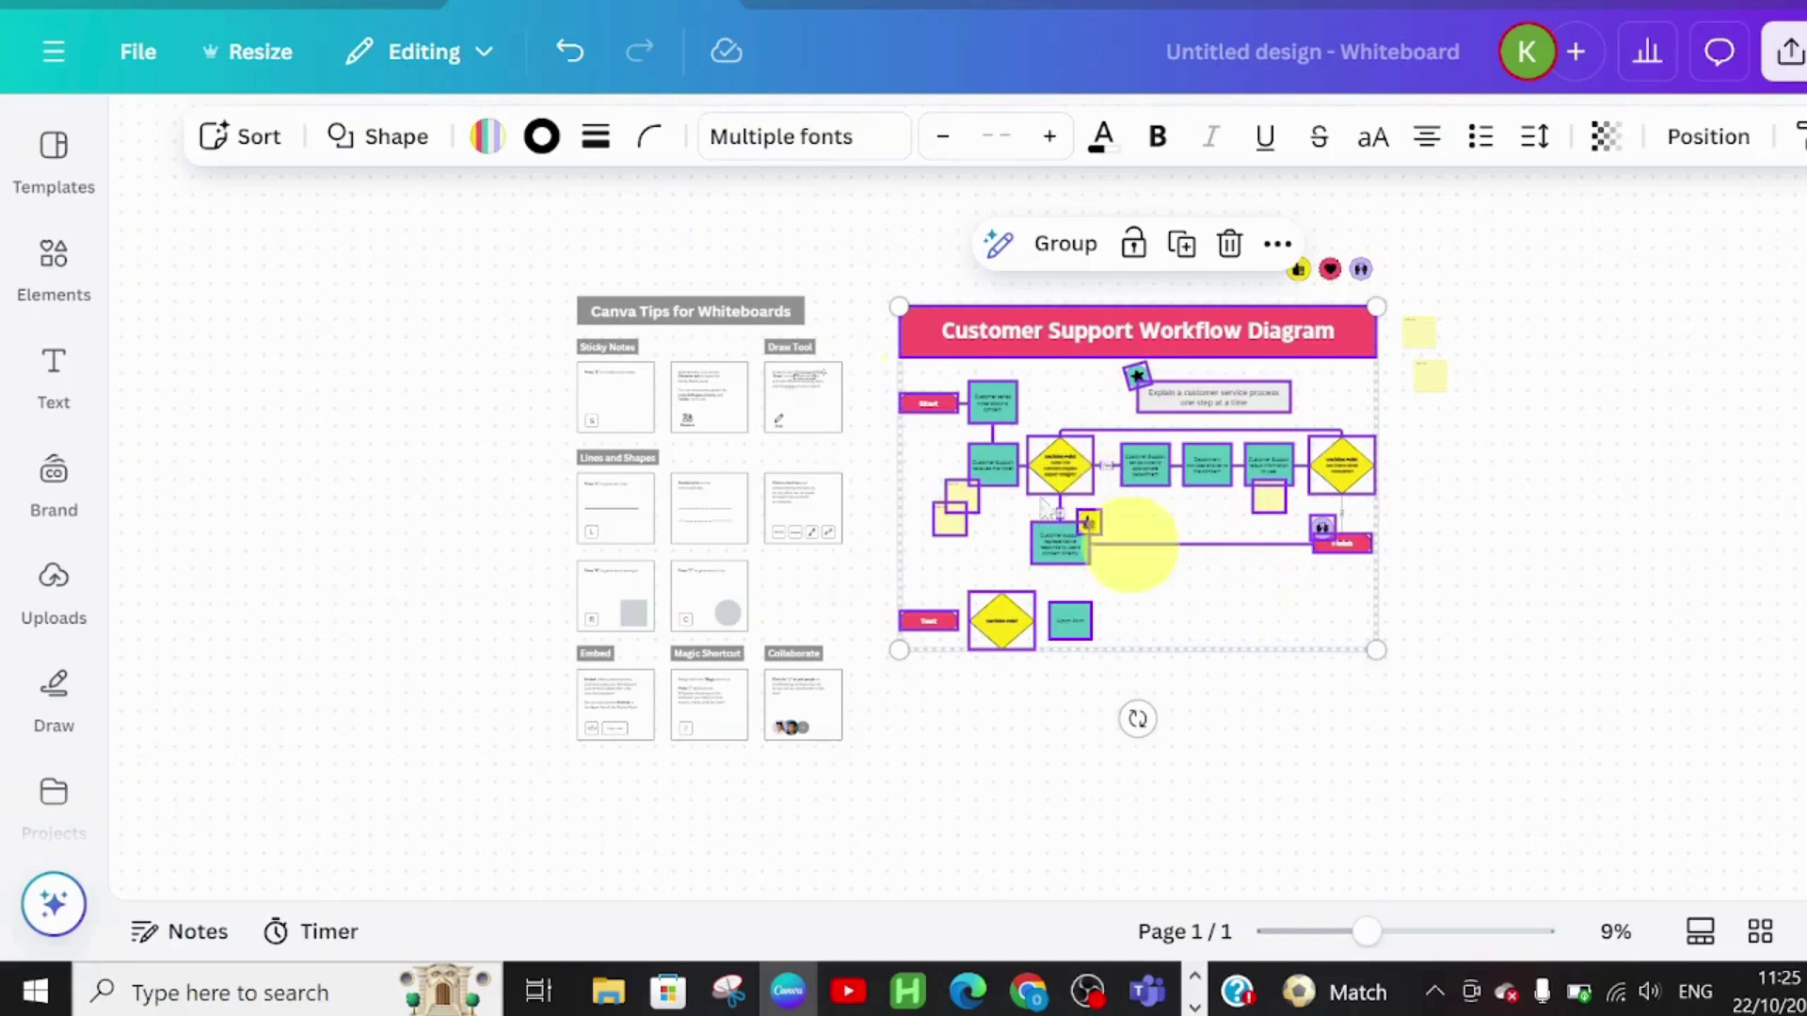
- Sort the selected diagram elements by colour, then by topic
left_click(261, 142)
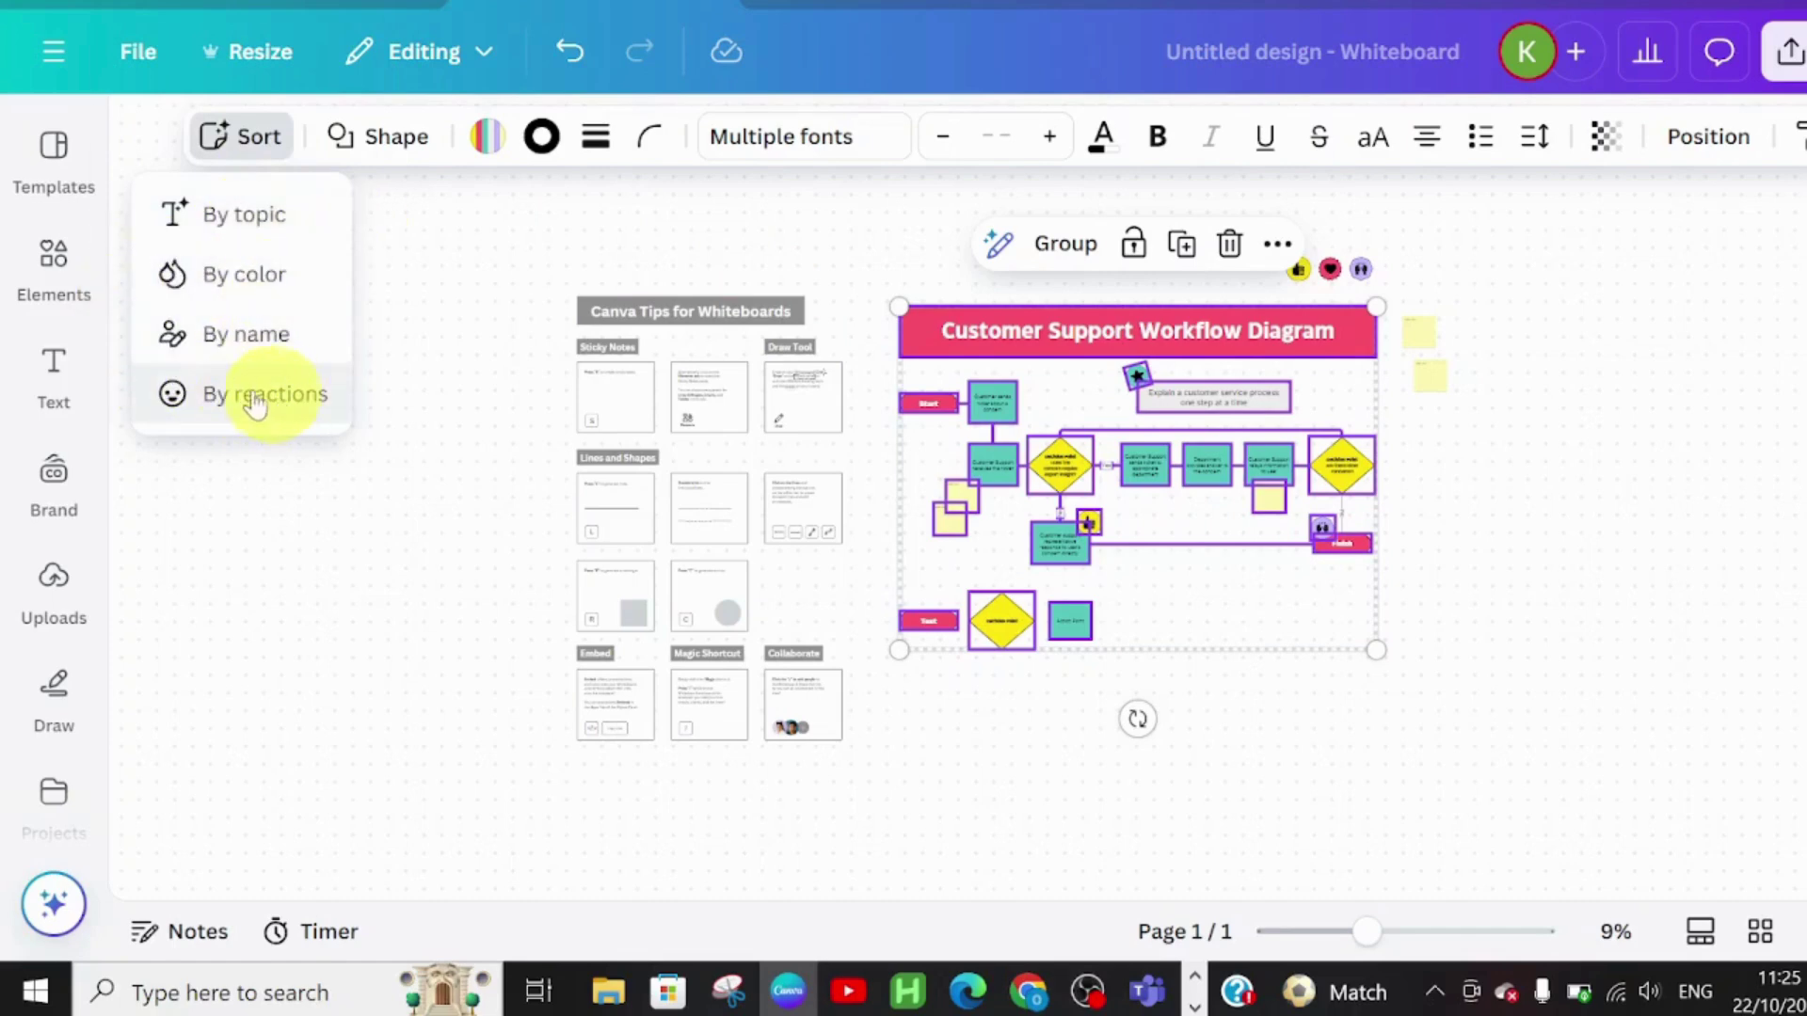
left_click(244, 275)
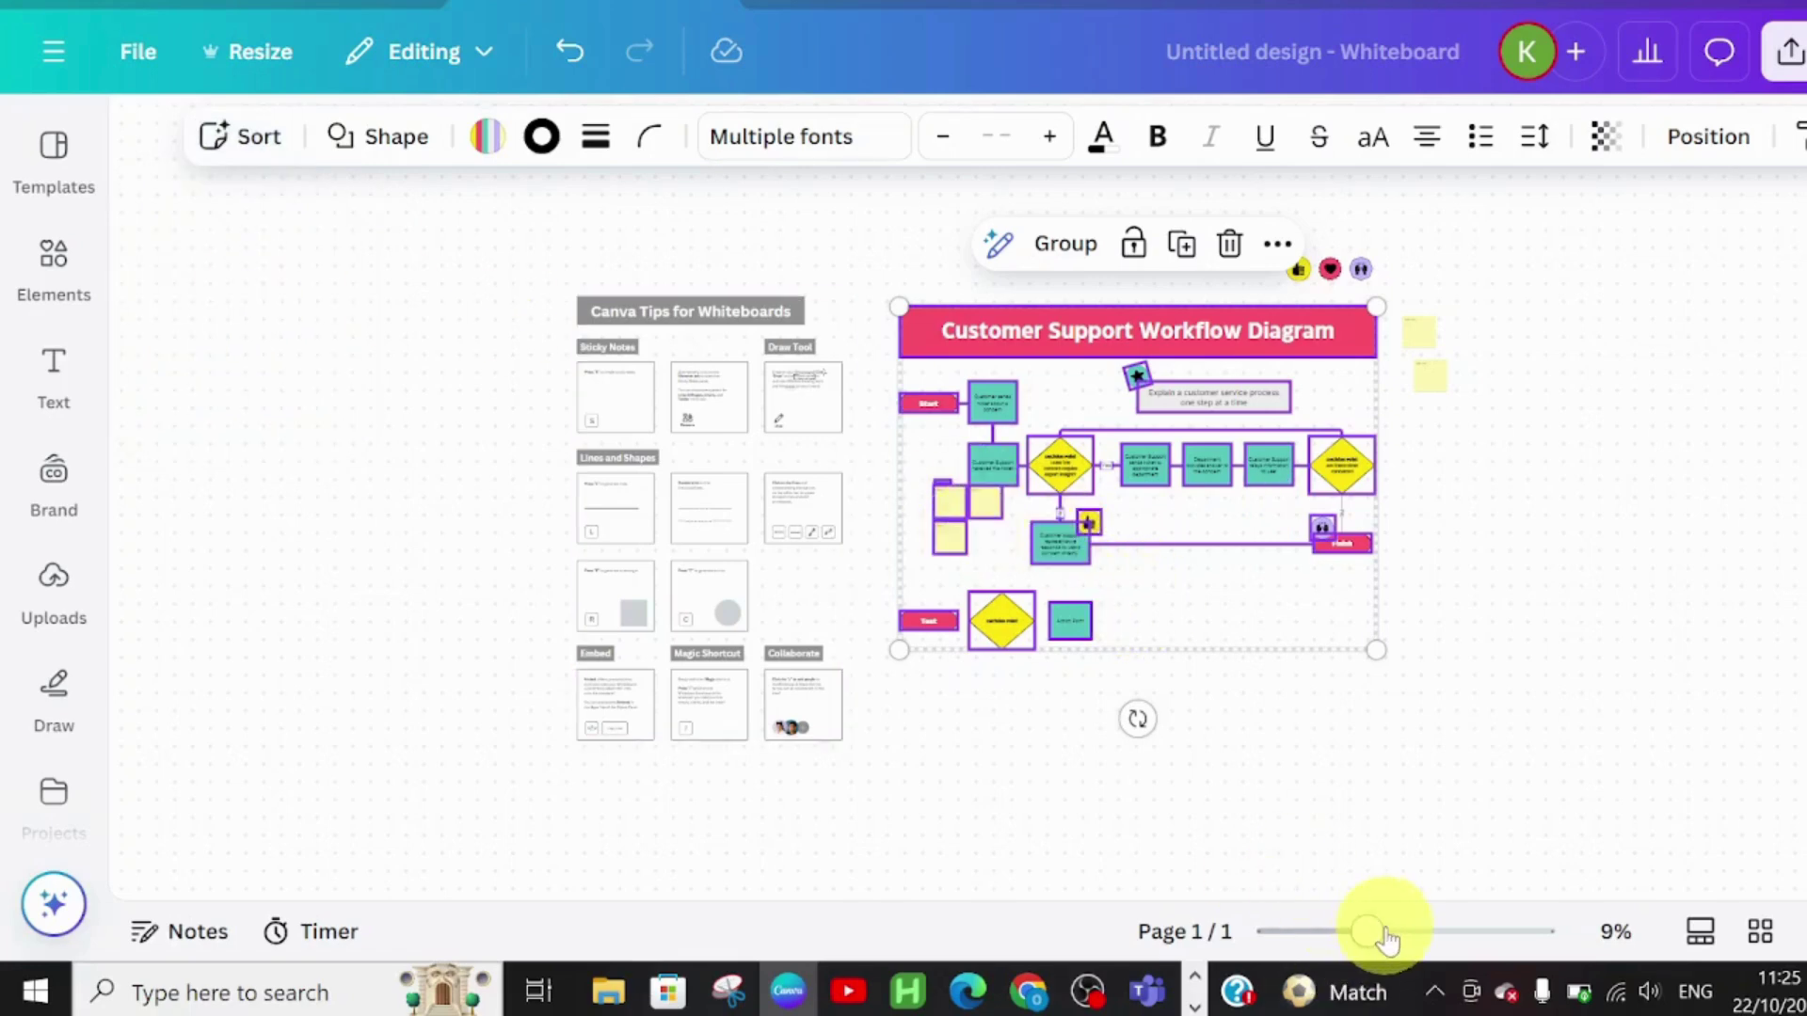
mouse_move(1384, 939)
left_mouse_down()
mouse_move(1443, 932)
mouse_move(1358, 934)
mouse_move(1335, 958)
mouse_move(1375, 960)
left_mouse_up()
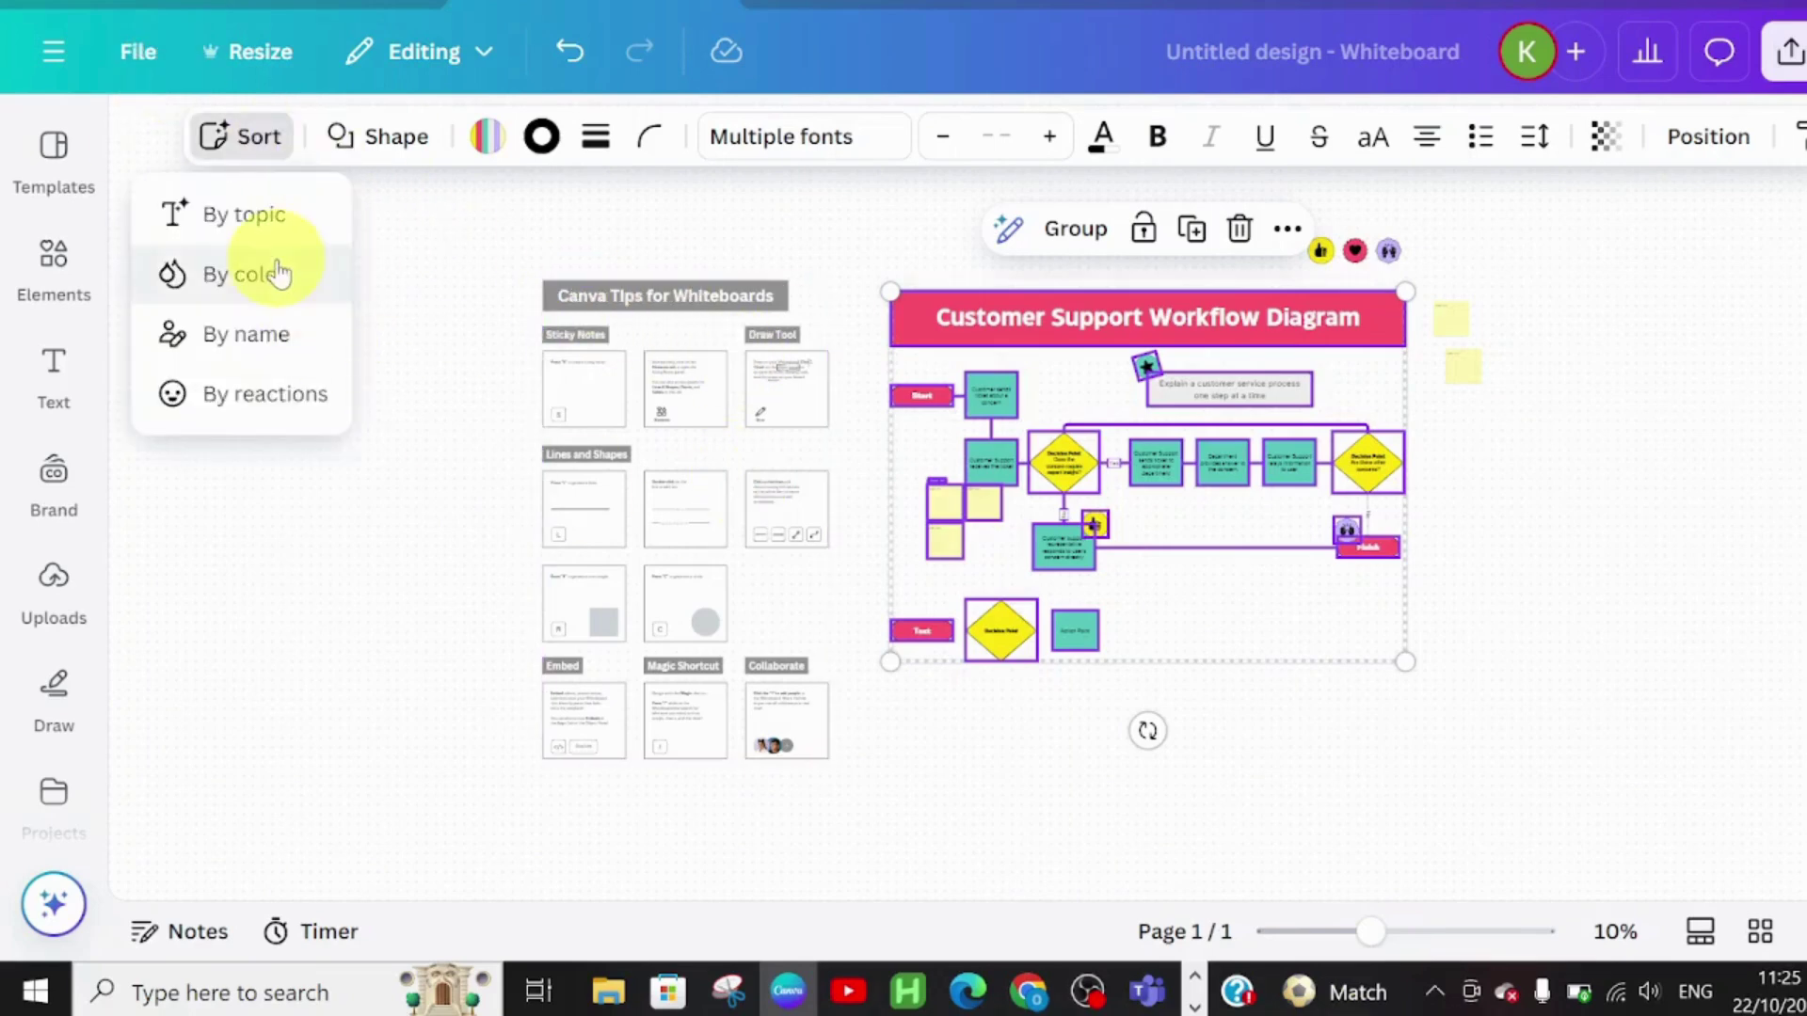
left_click(245, 226)
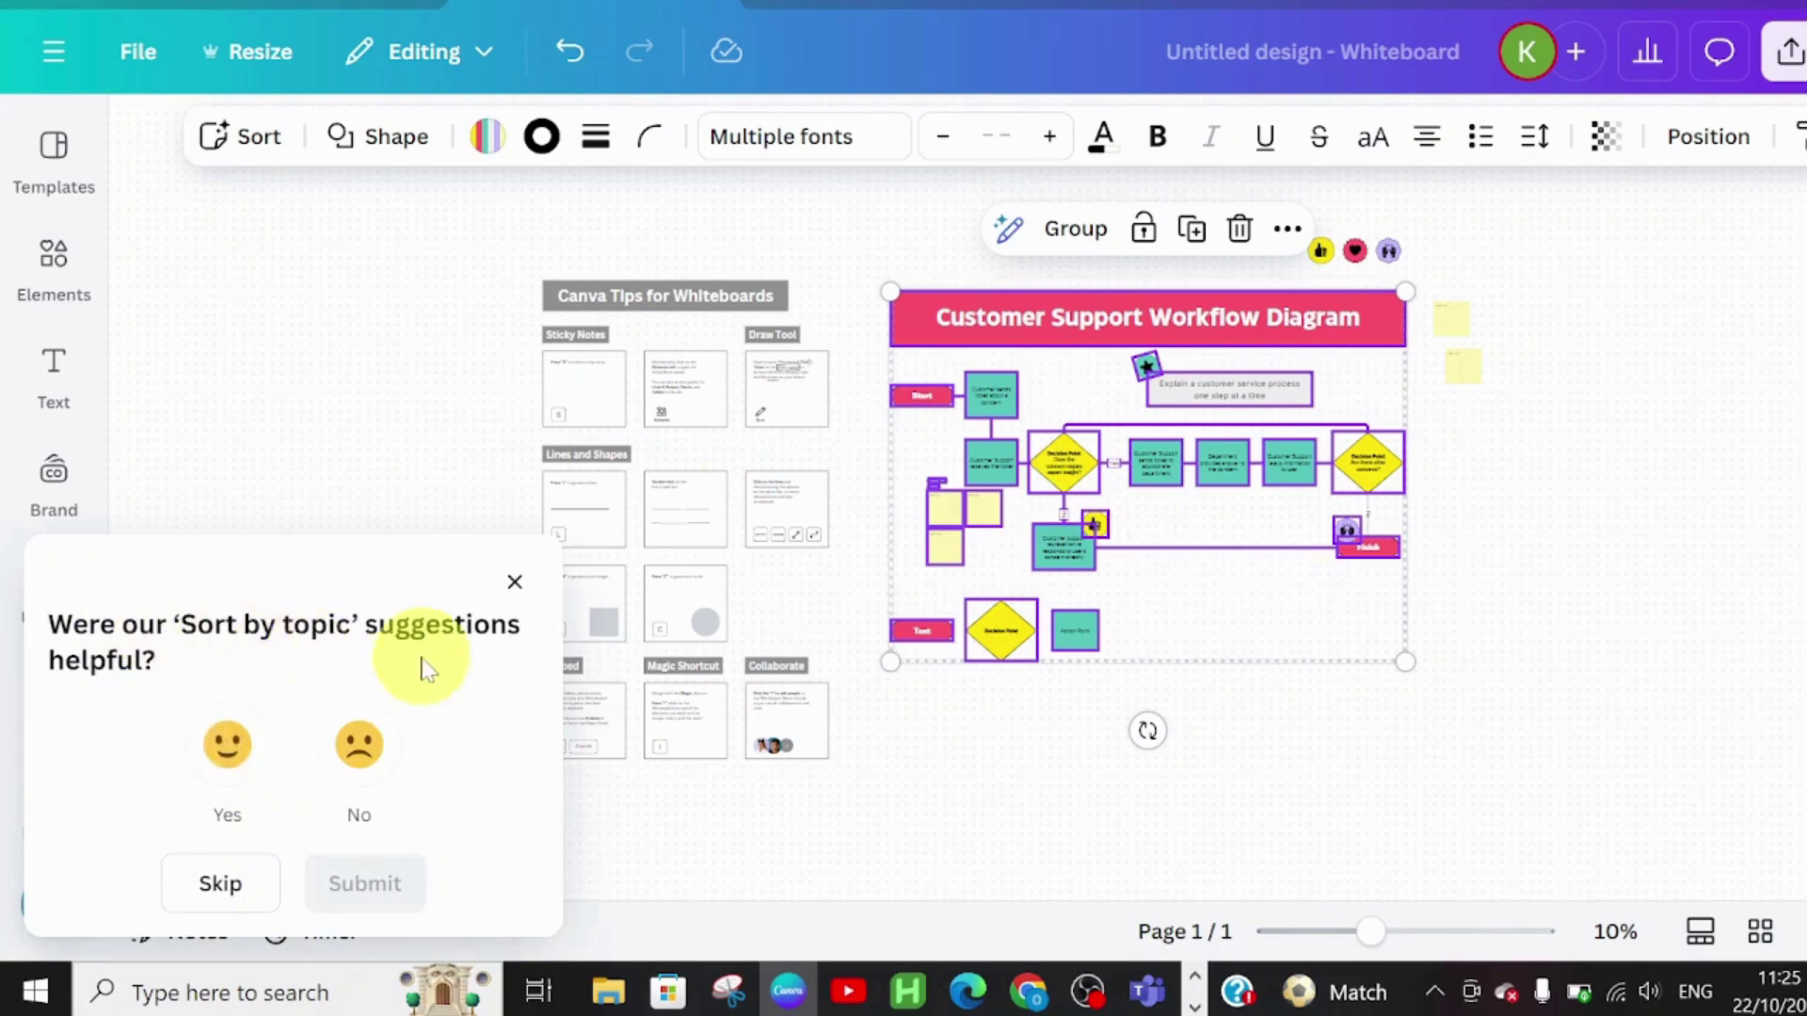
- Answer yes to the sorting feedback question, then close the sorting options and deselect the diagram
left_click(224, 764)
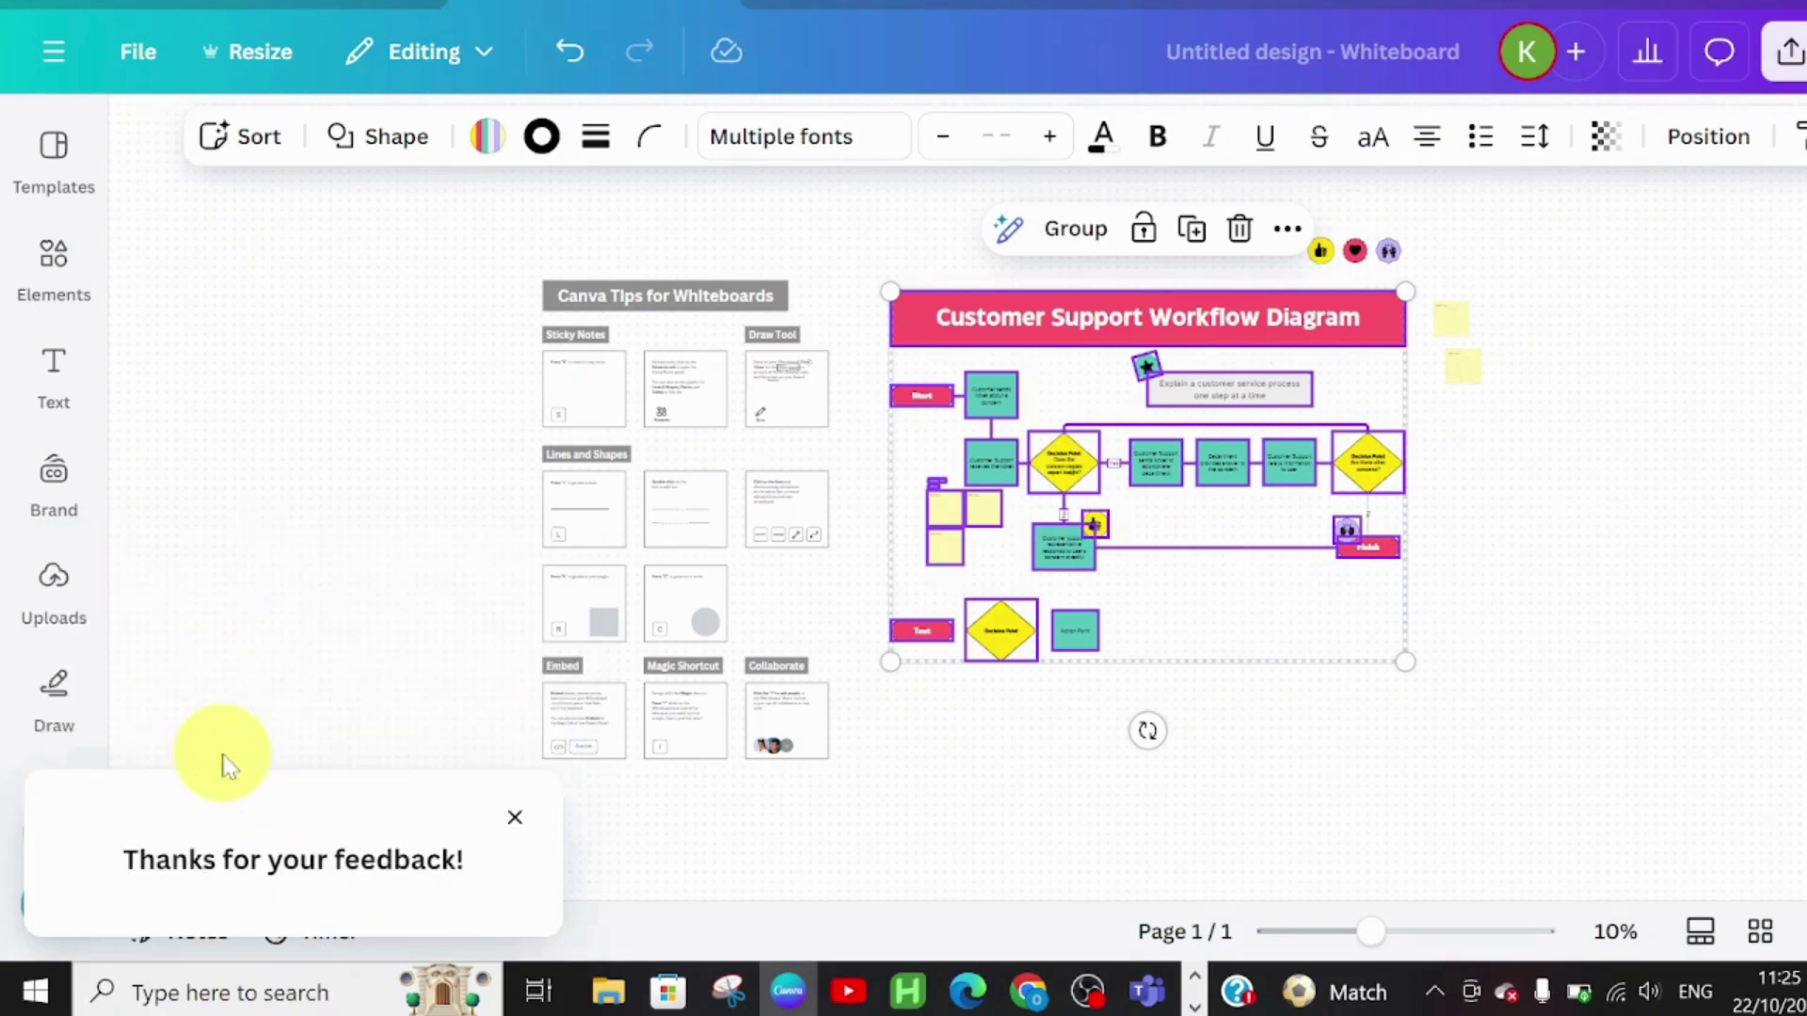
left_click(516, 819)
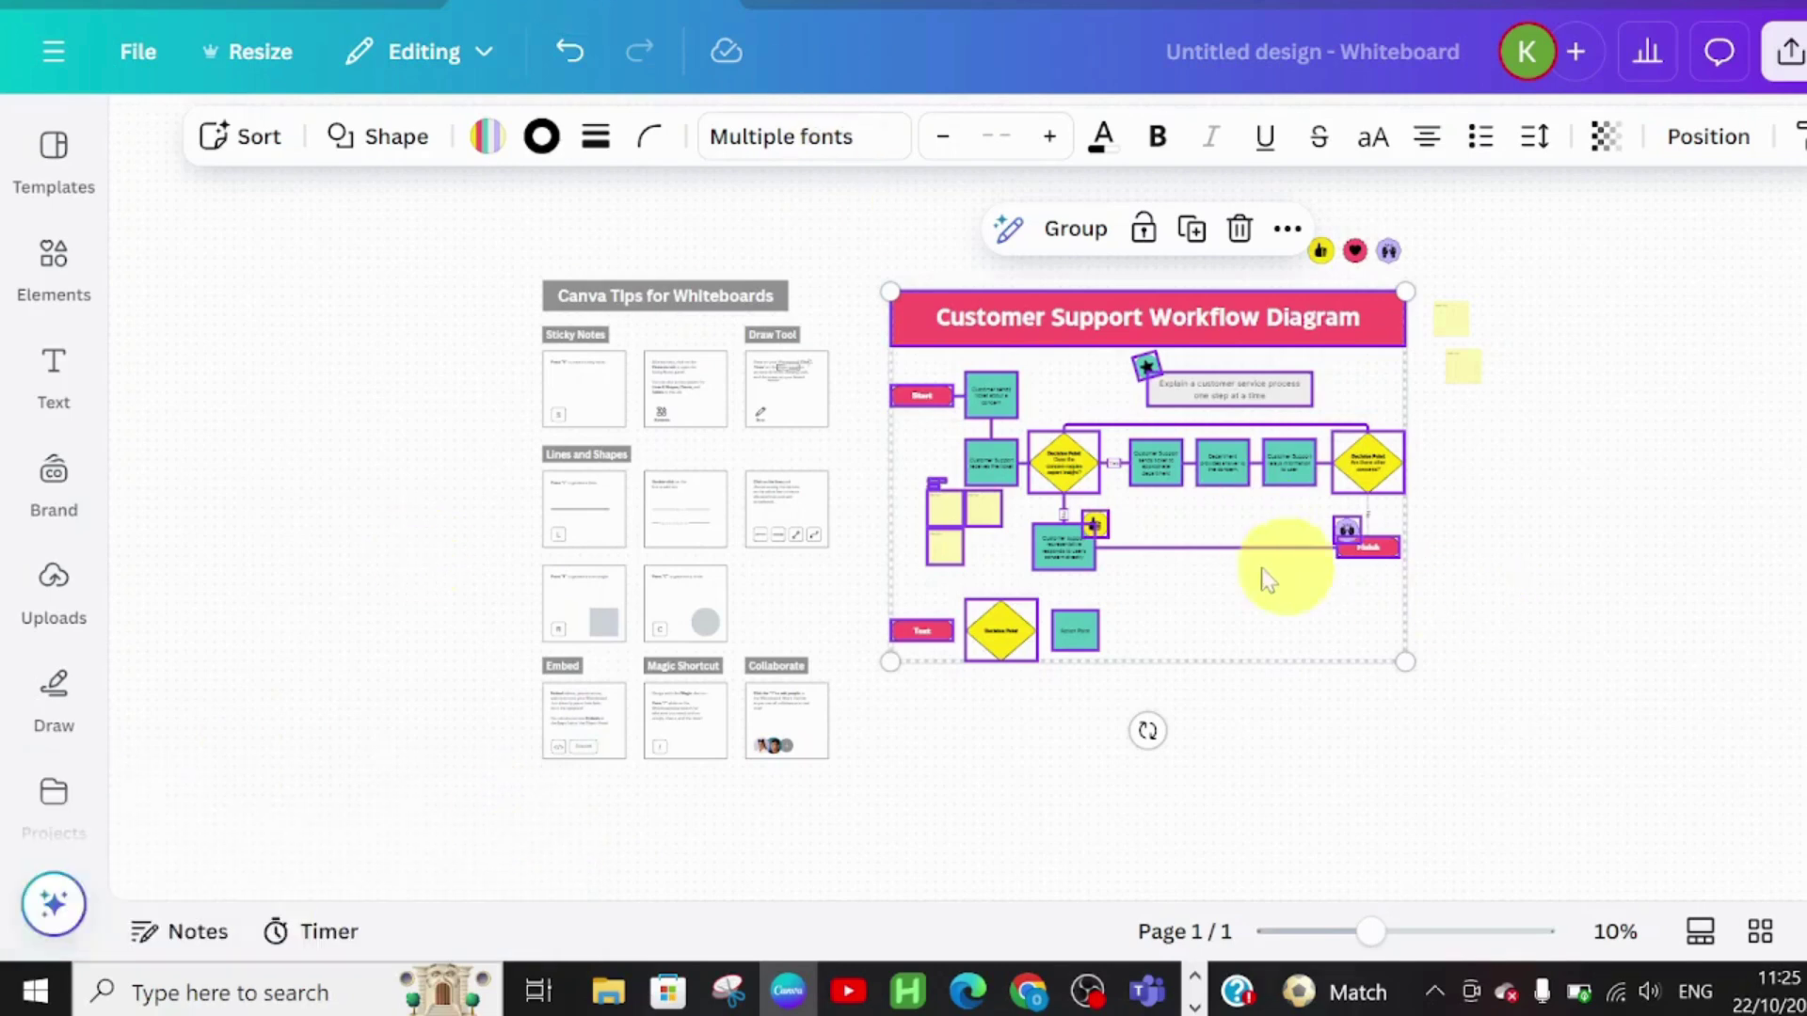
left_click(256, 136)
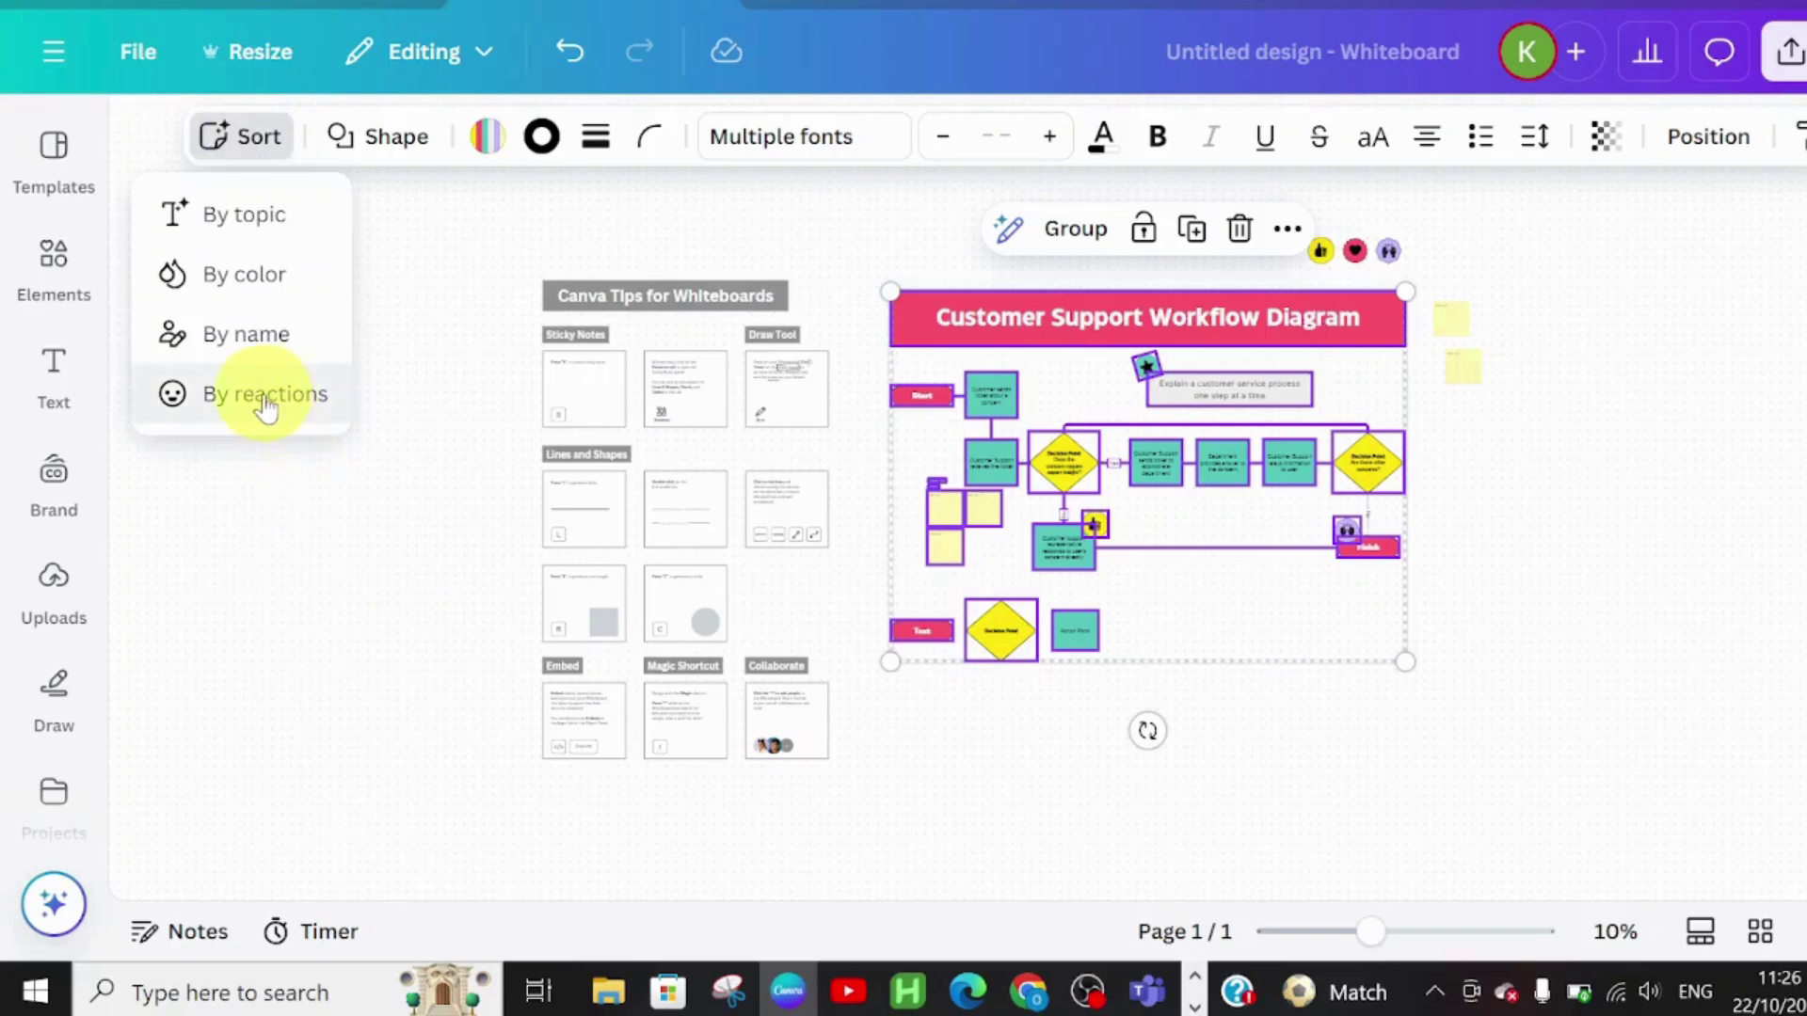
left_click(1311, 704)
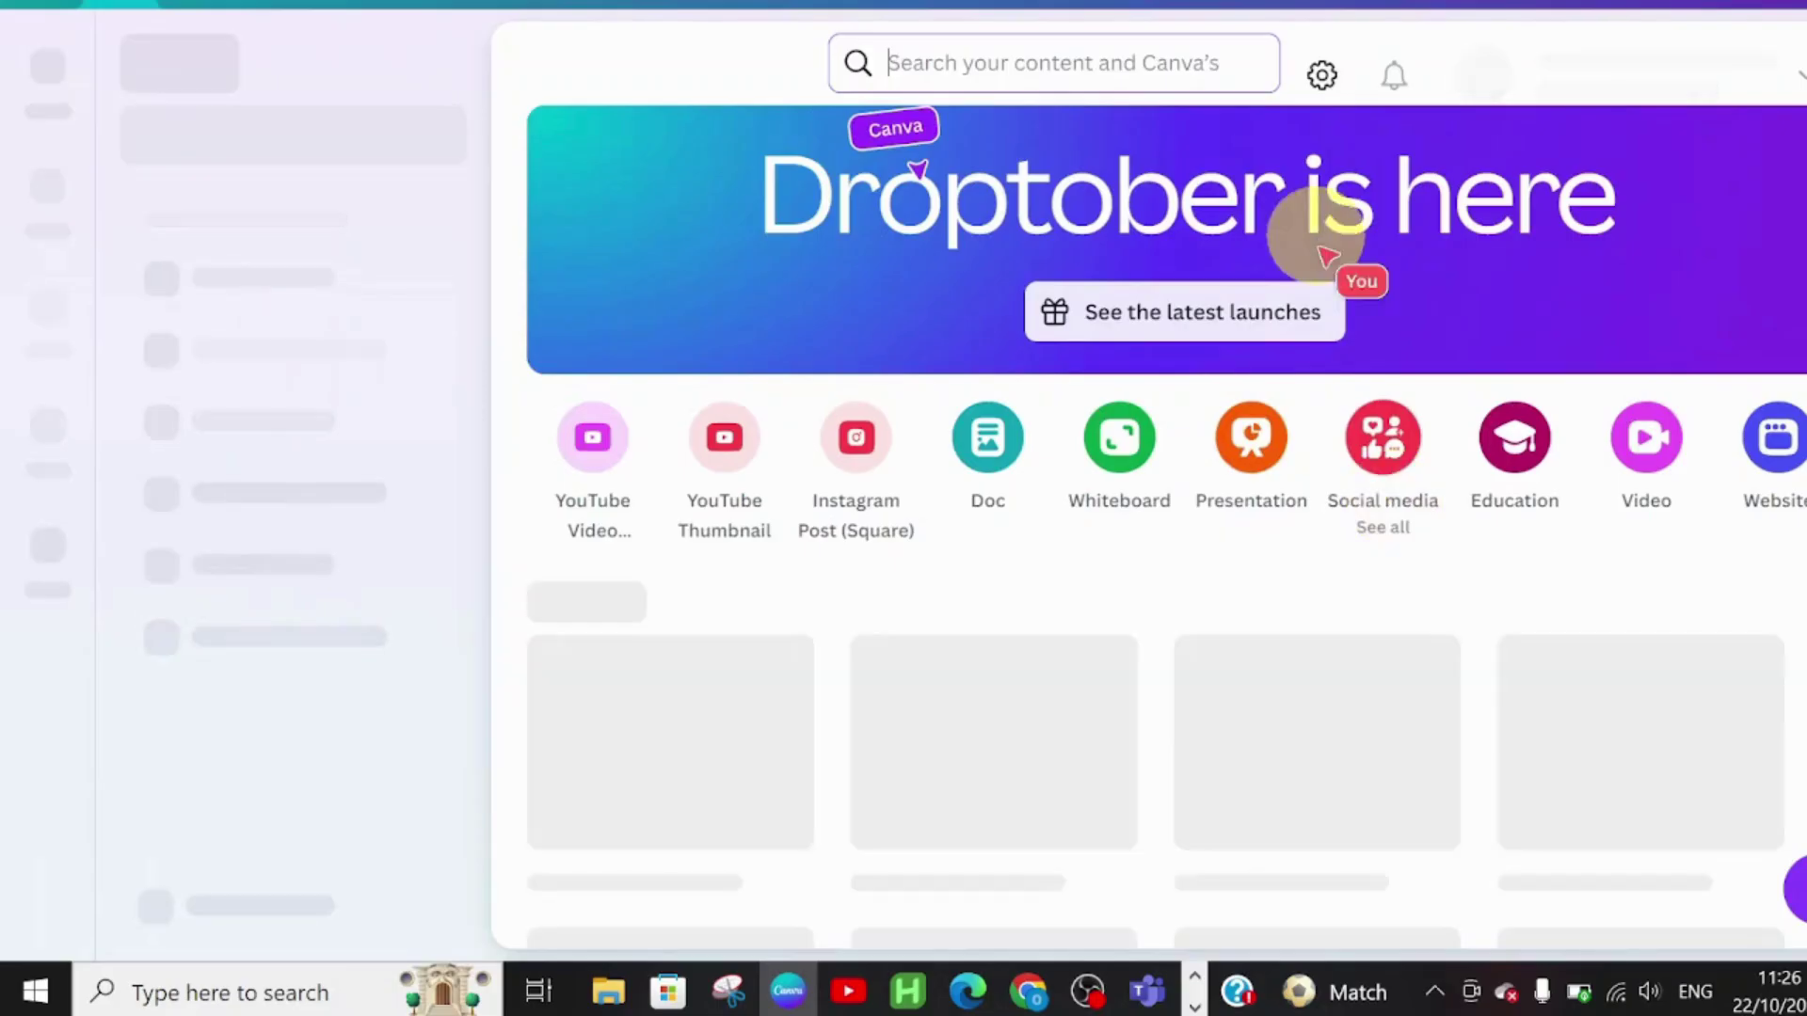
- Search Canva for 'cha' to find the Charts design
left_click(1166, 58)
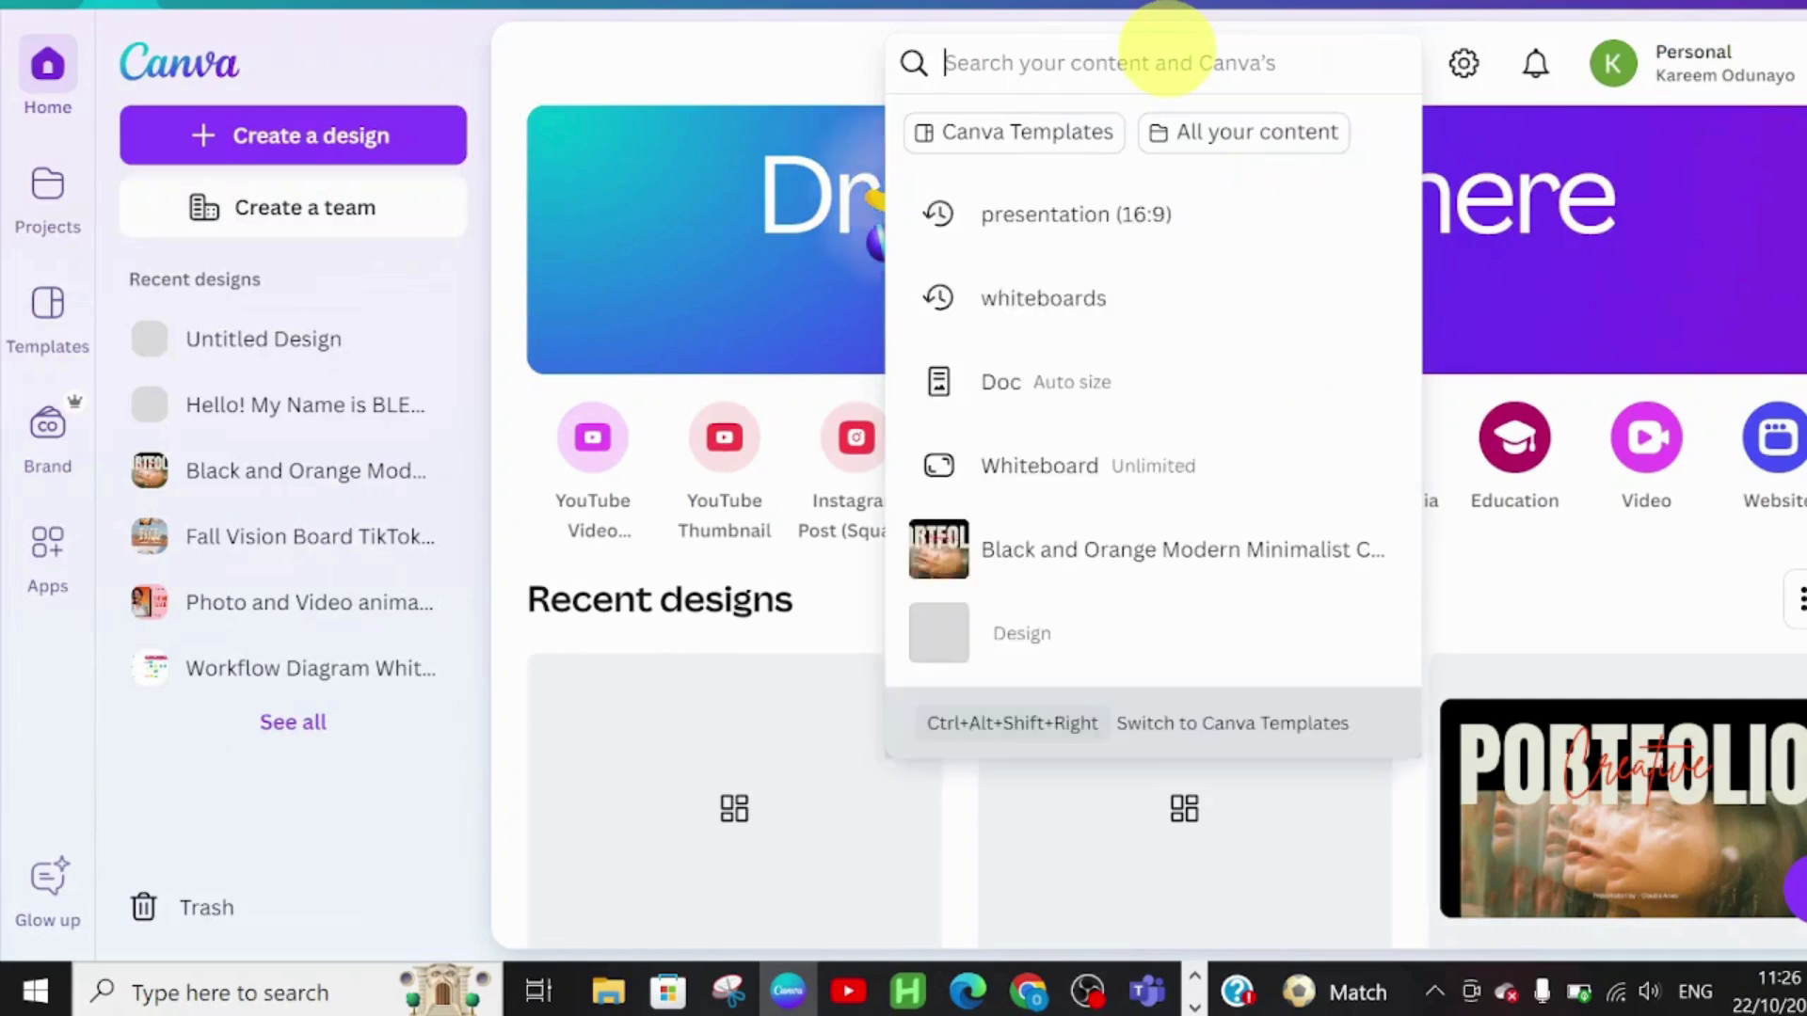
type("cha")
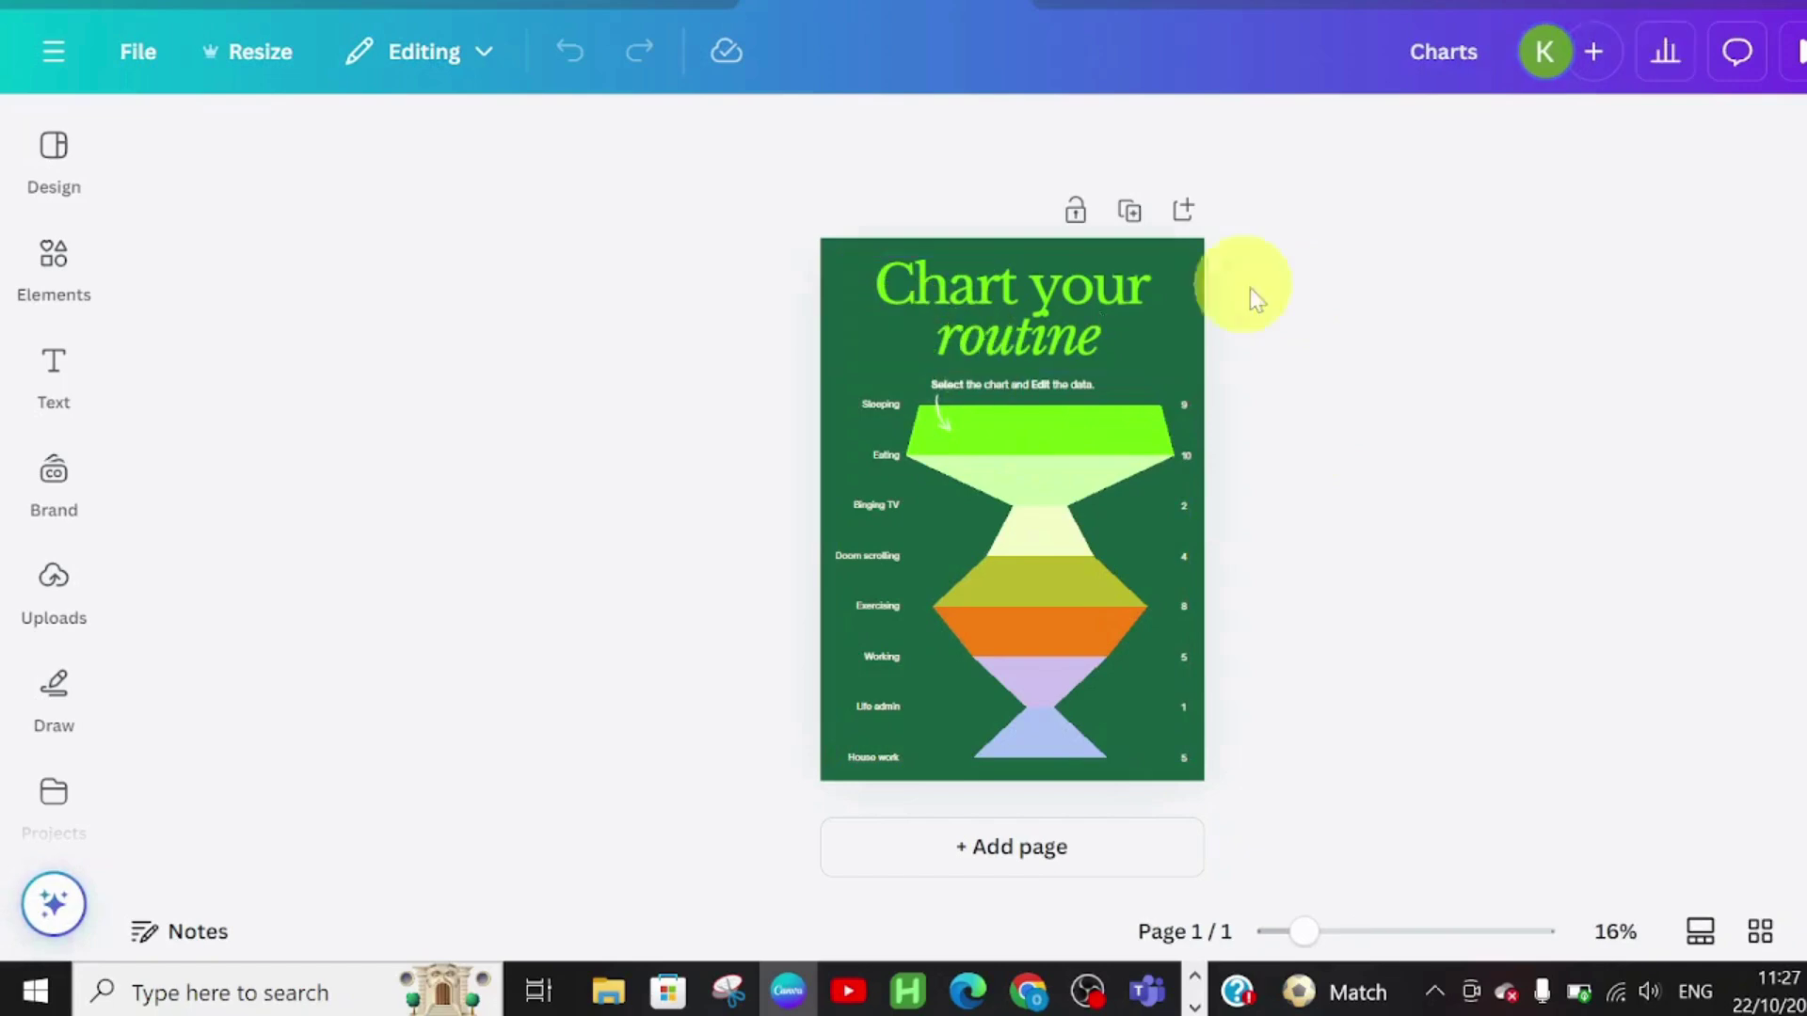
- Select the funnel chart and review its settings and chart-type list without changing anything
left_click(1032, 480)
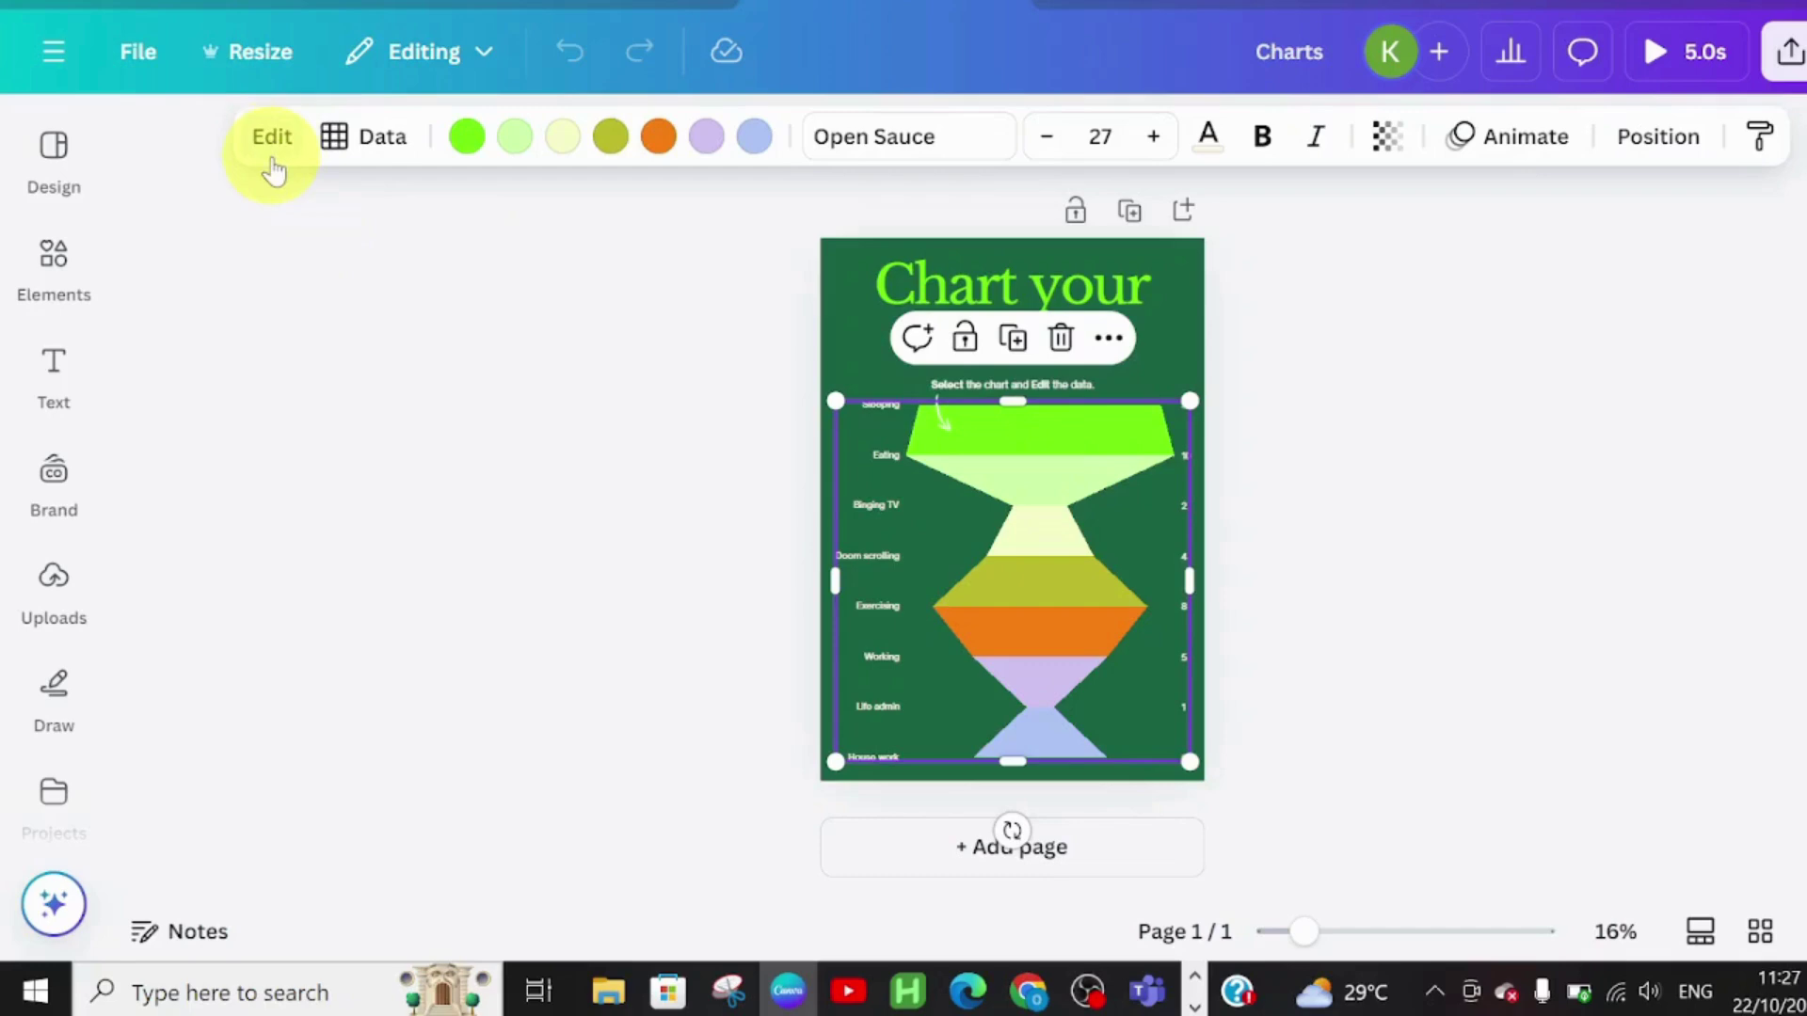
left_click(273, 141)
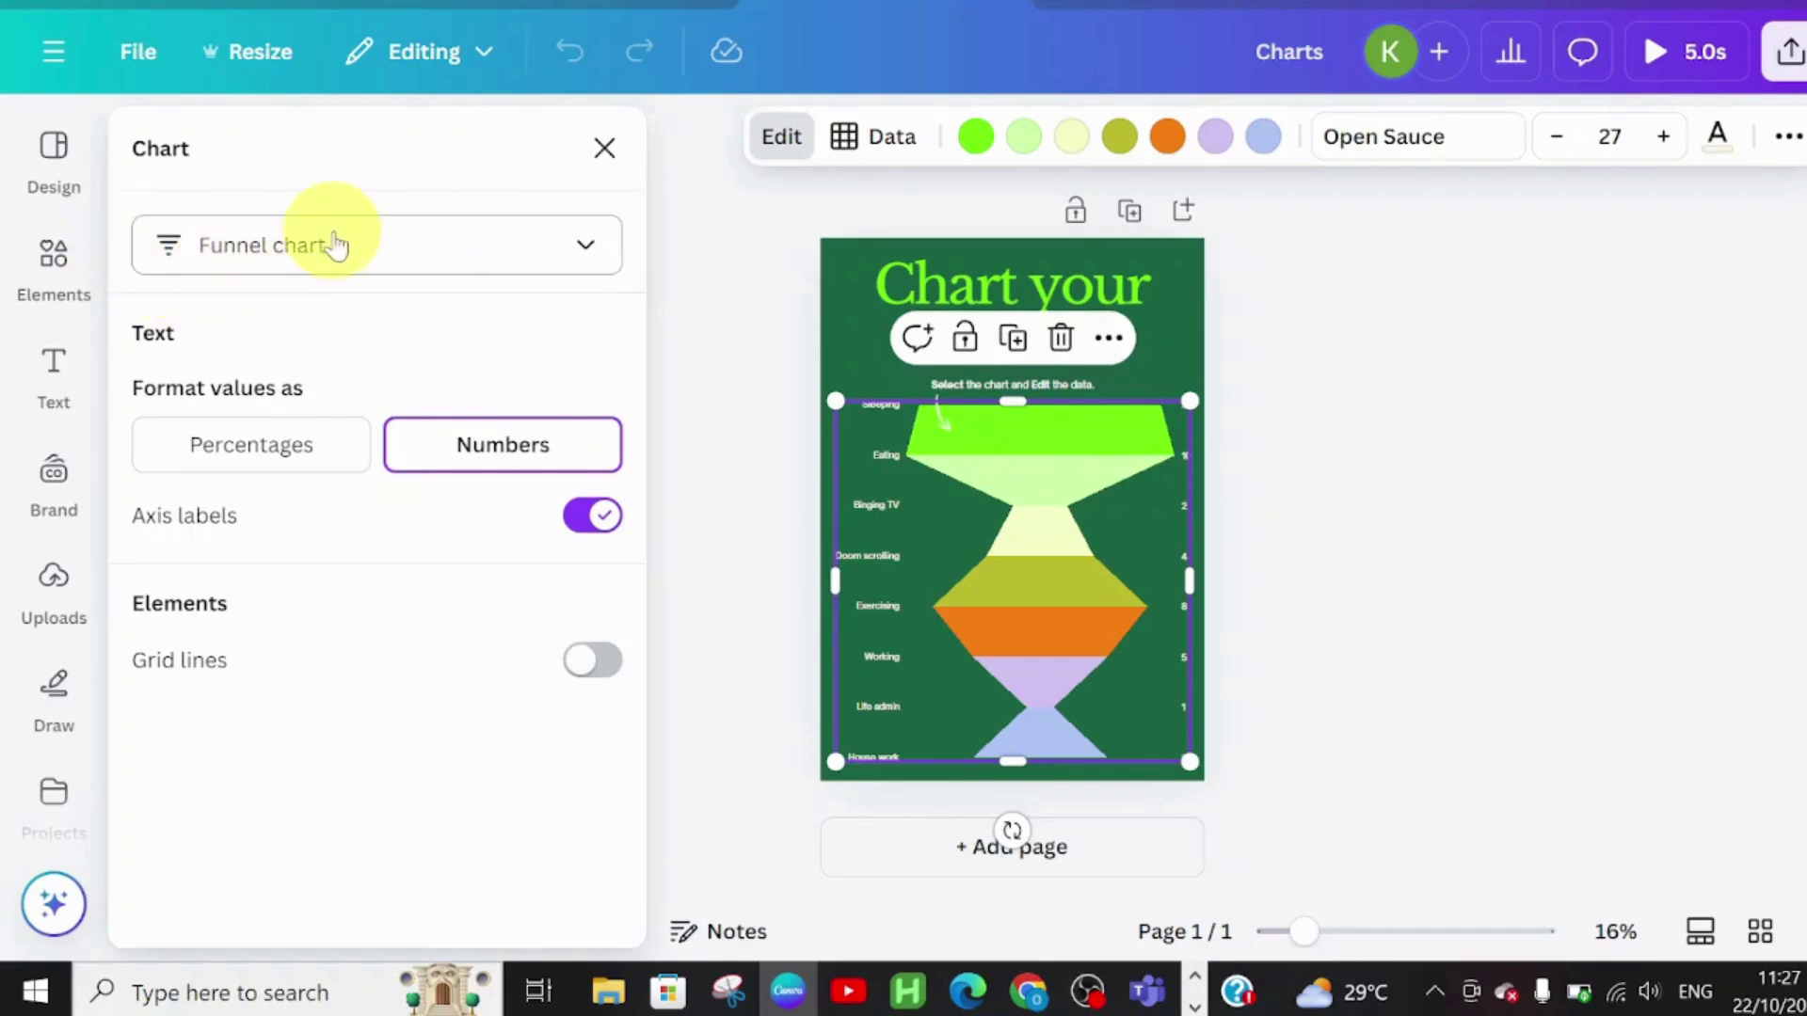
left_click(585, 247)
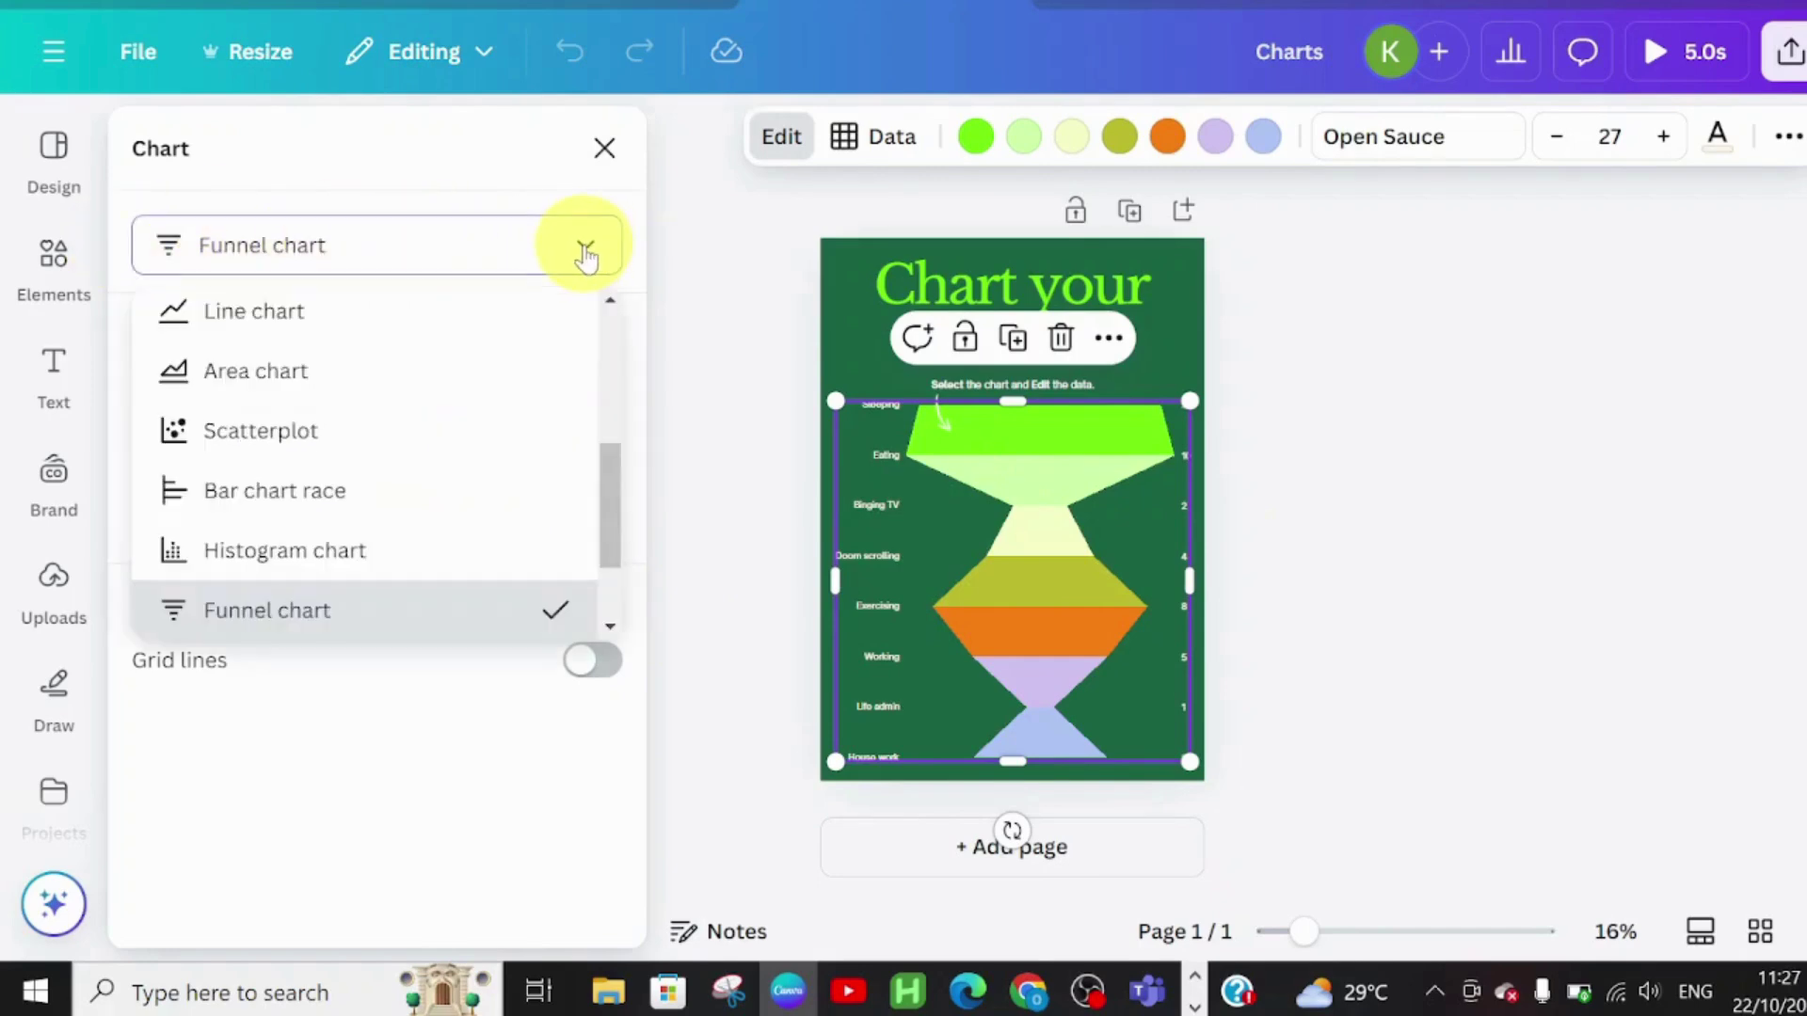
left_click_drag(612, 503, 677, 705)
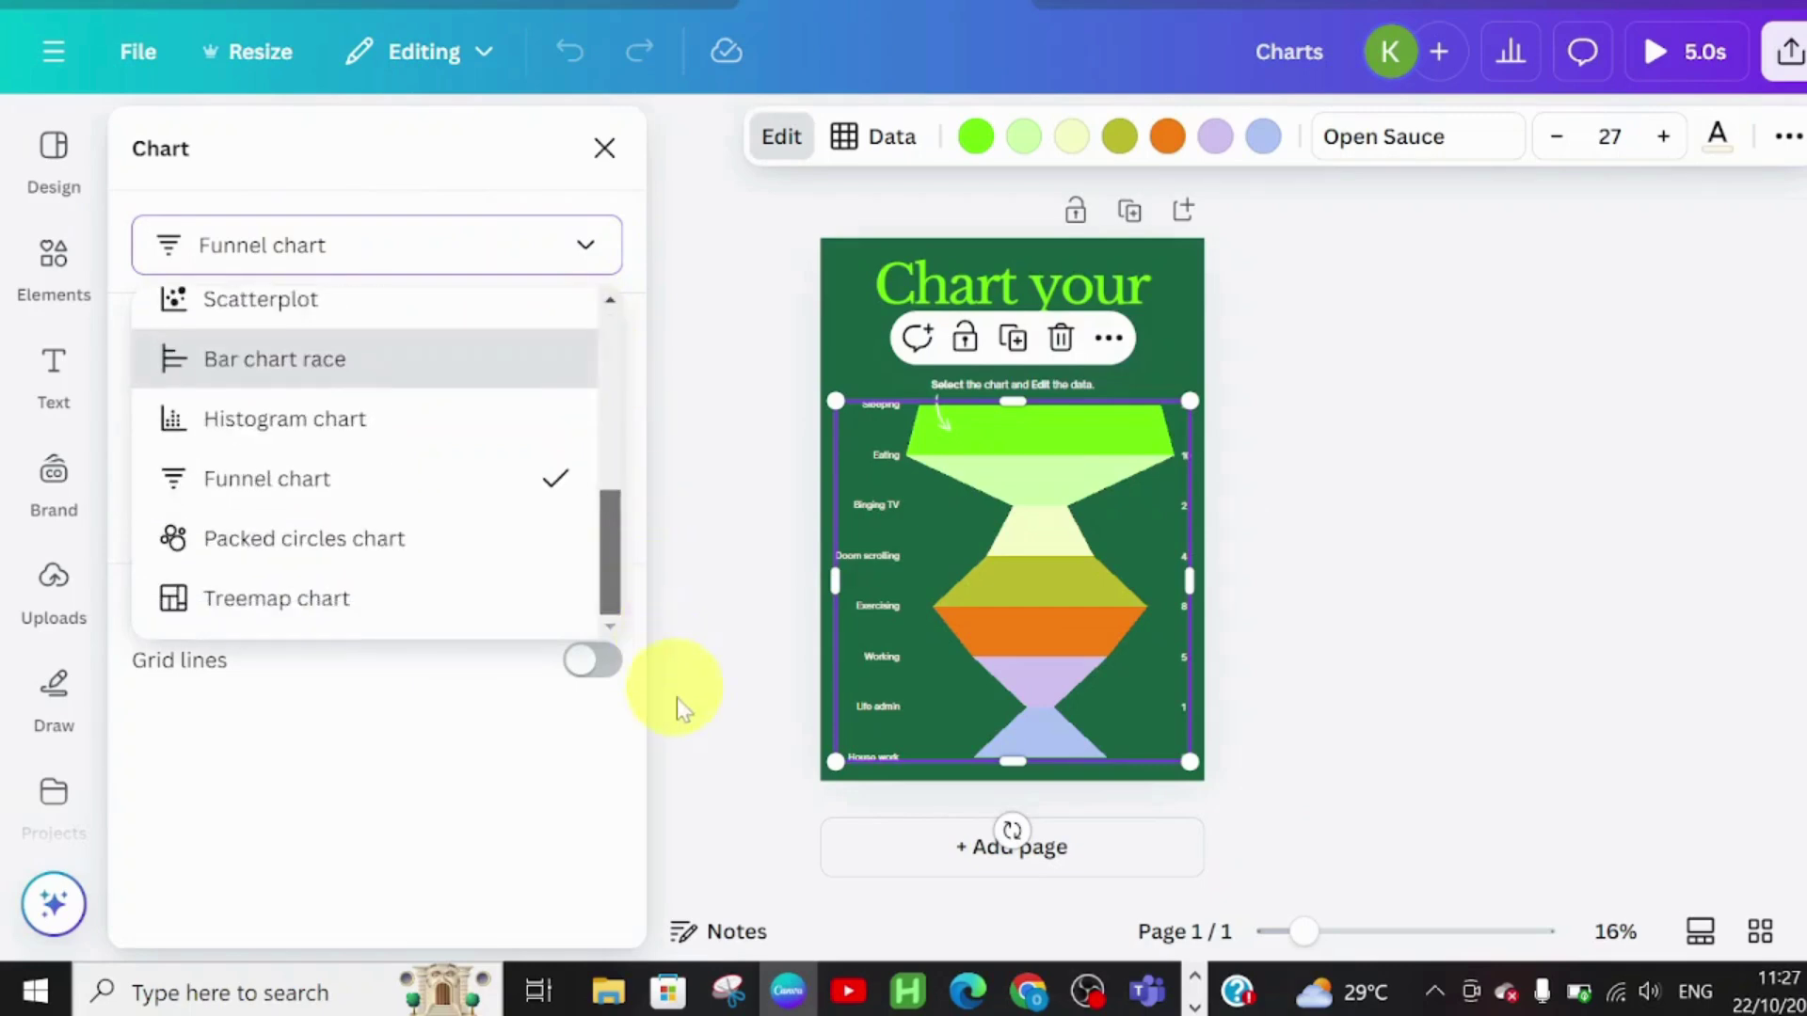
left_click(659, 245)
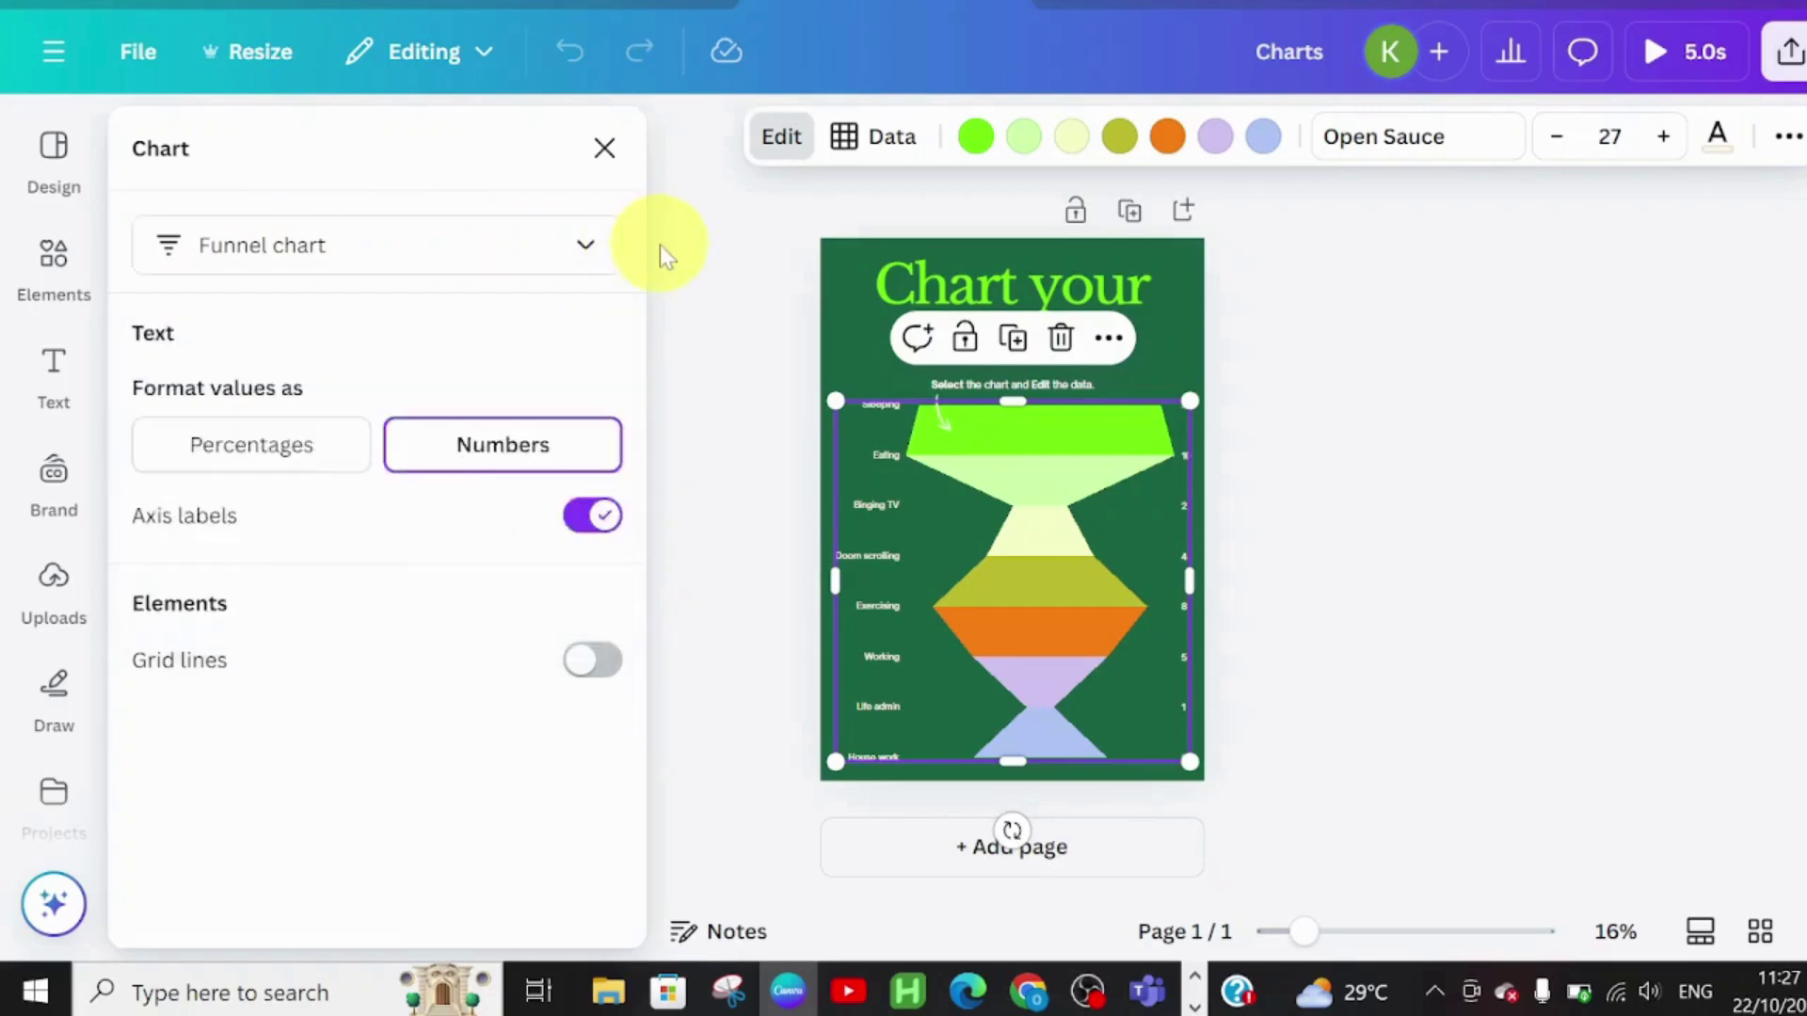
key("Escape")
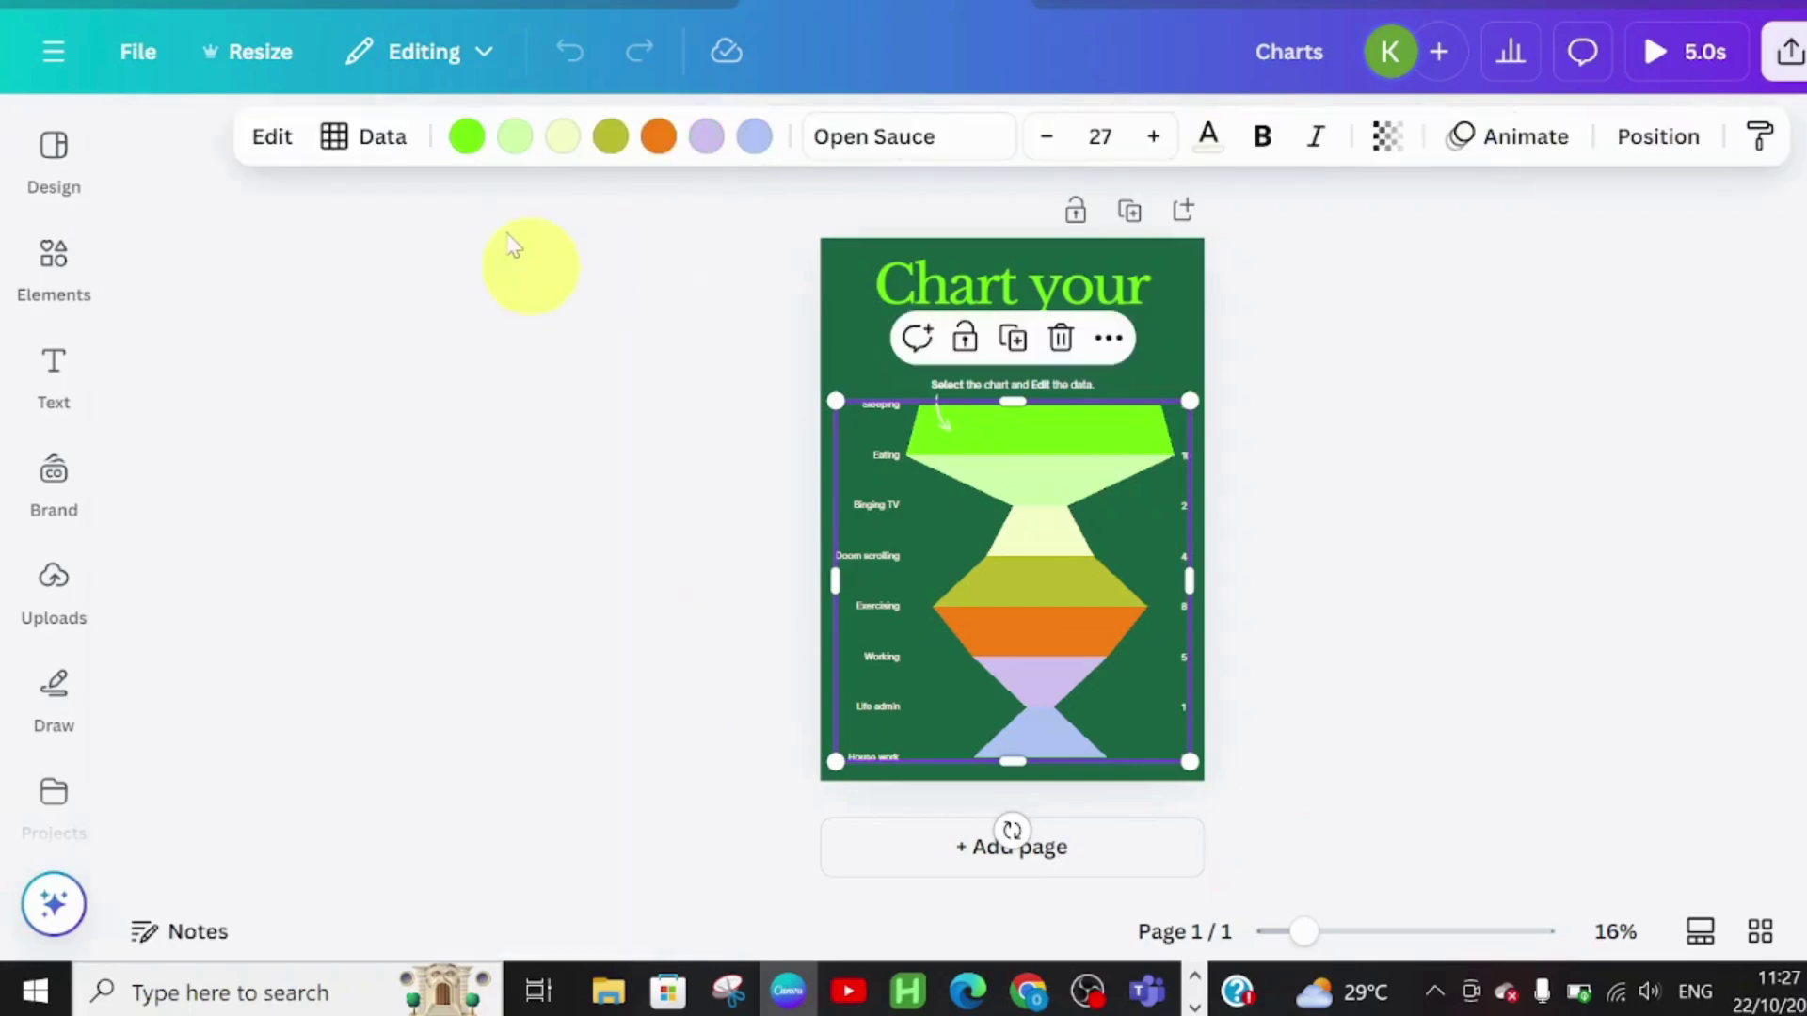
left_click(270, 139)
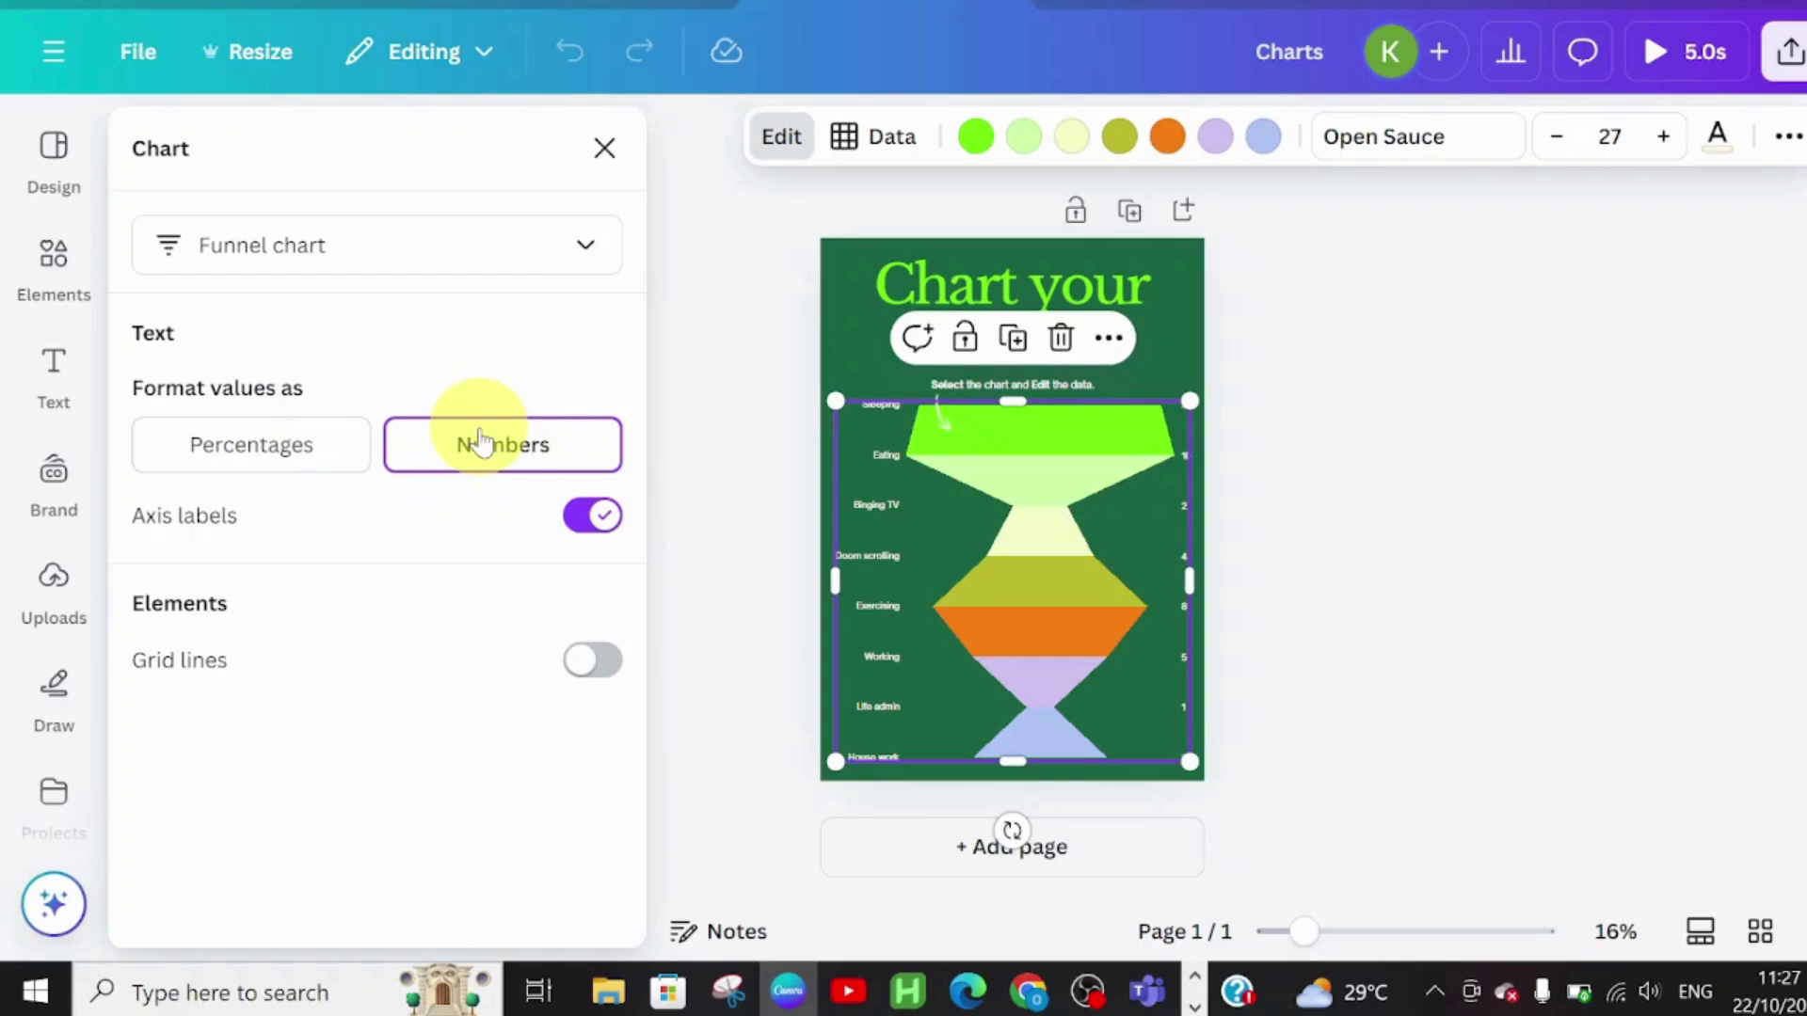
left_click(781, 424)
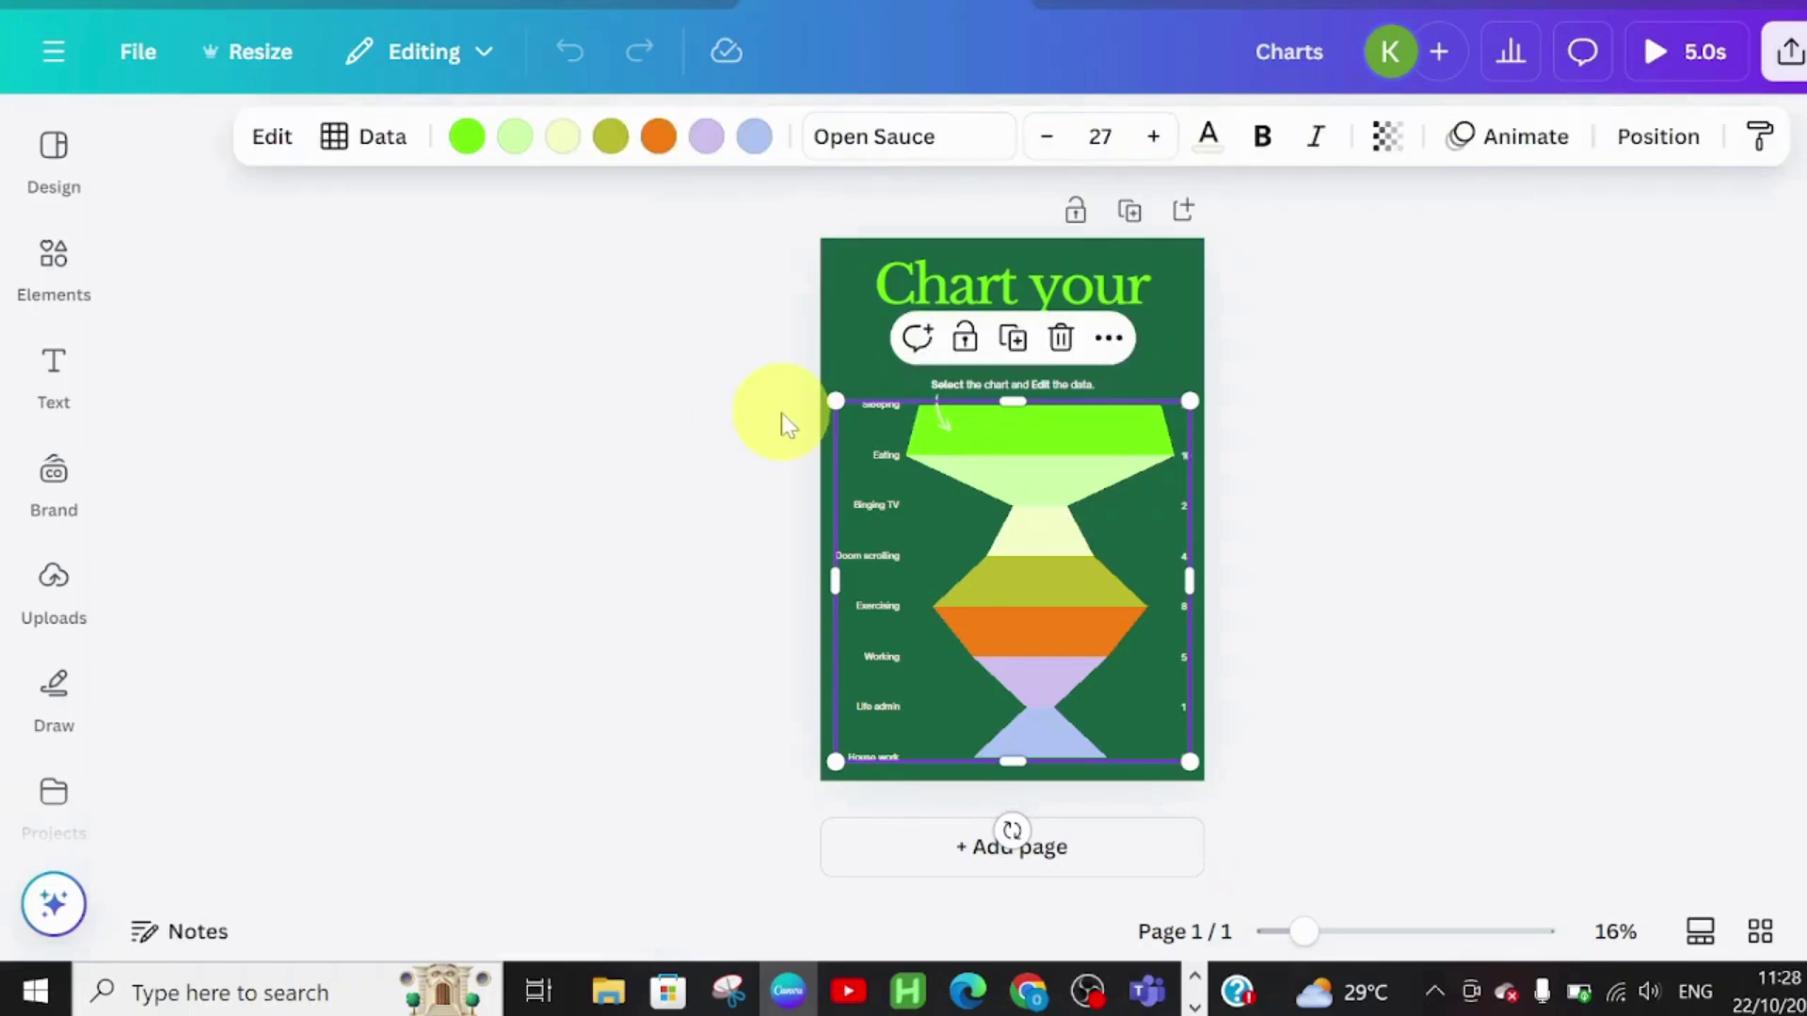
- In the chart's data table, change the Sleeping rating from 9 to 5
left_click(375, 138)
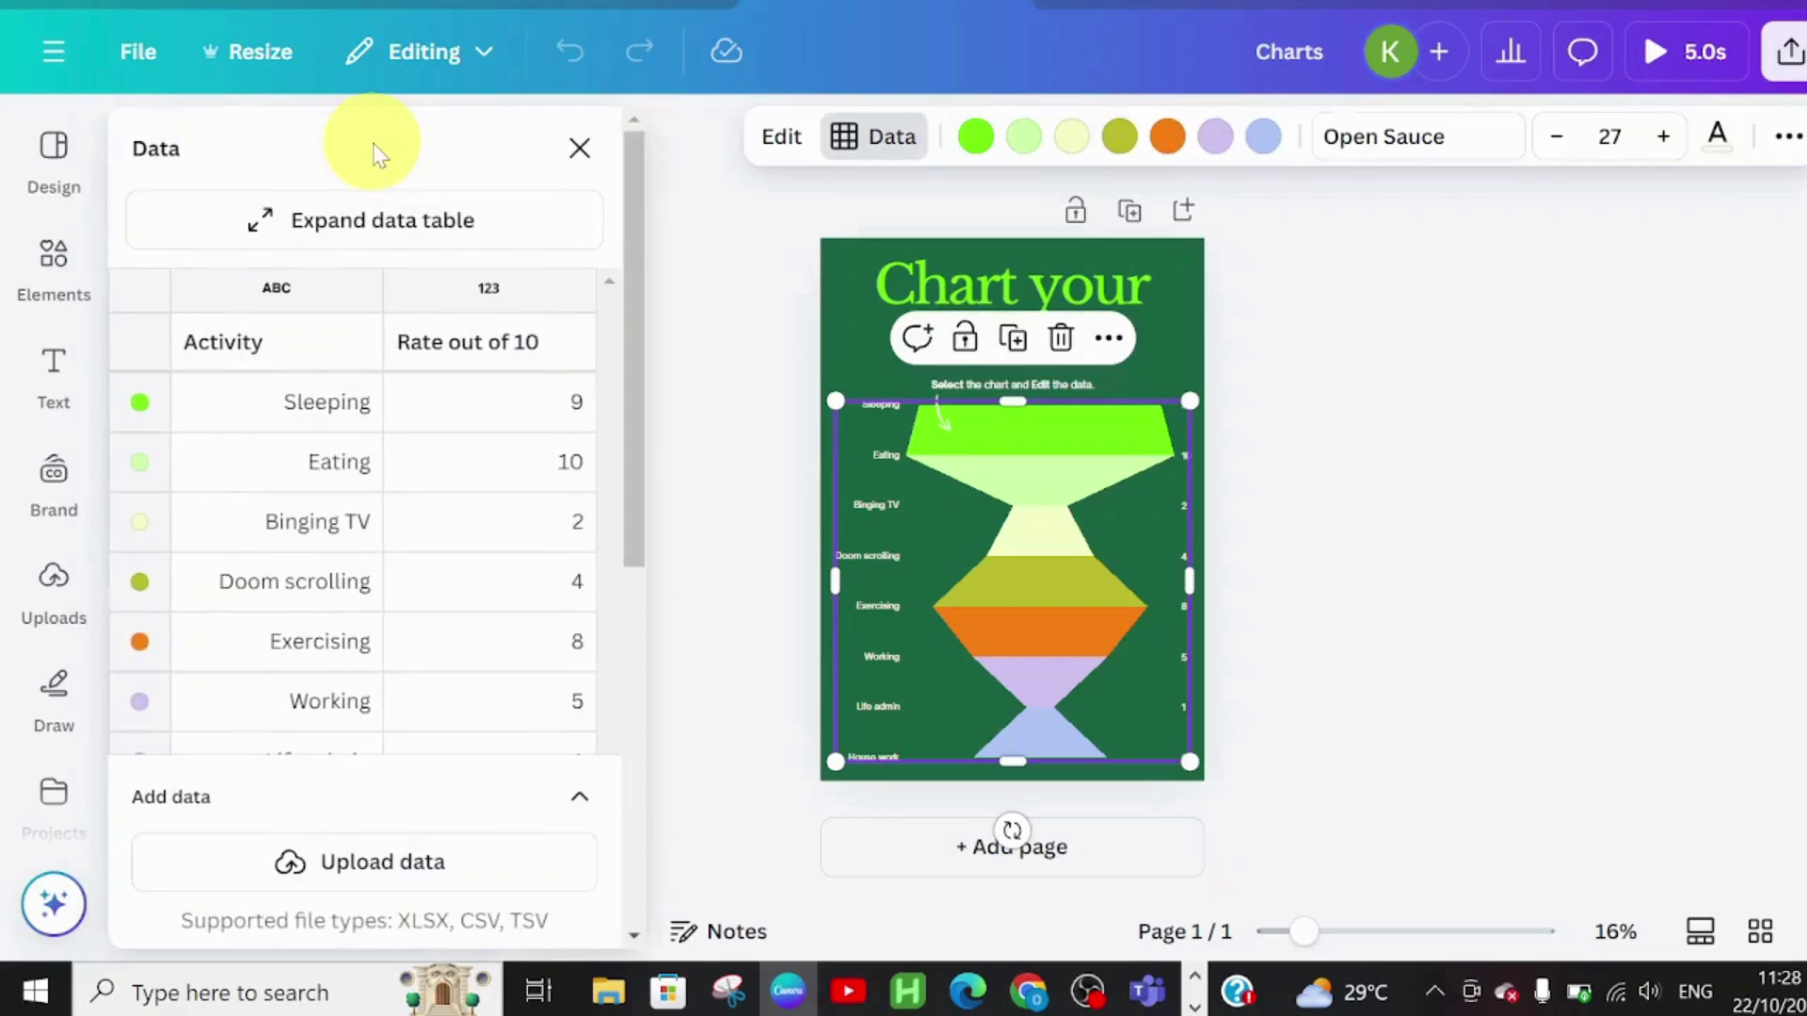
left_click(578, 405)
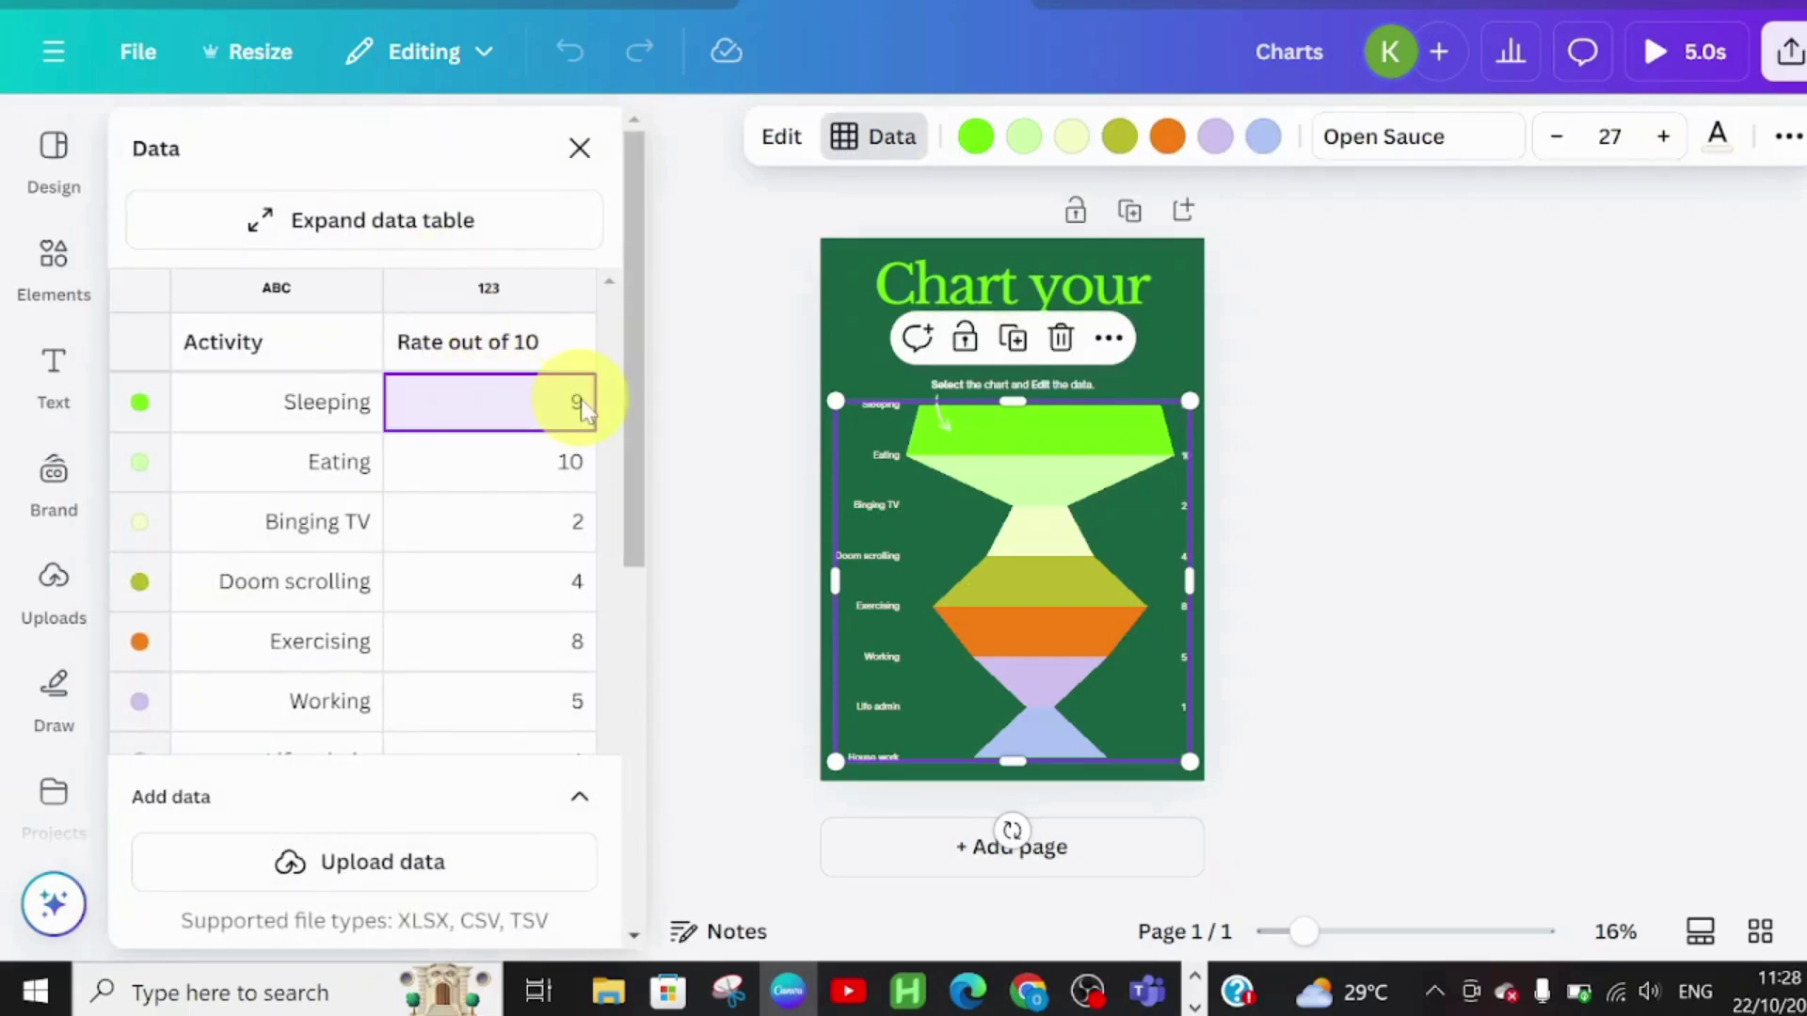
left_click(581, 405)
key("BackSpace")
type("5")
left_click(569, 462)
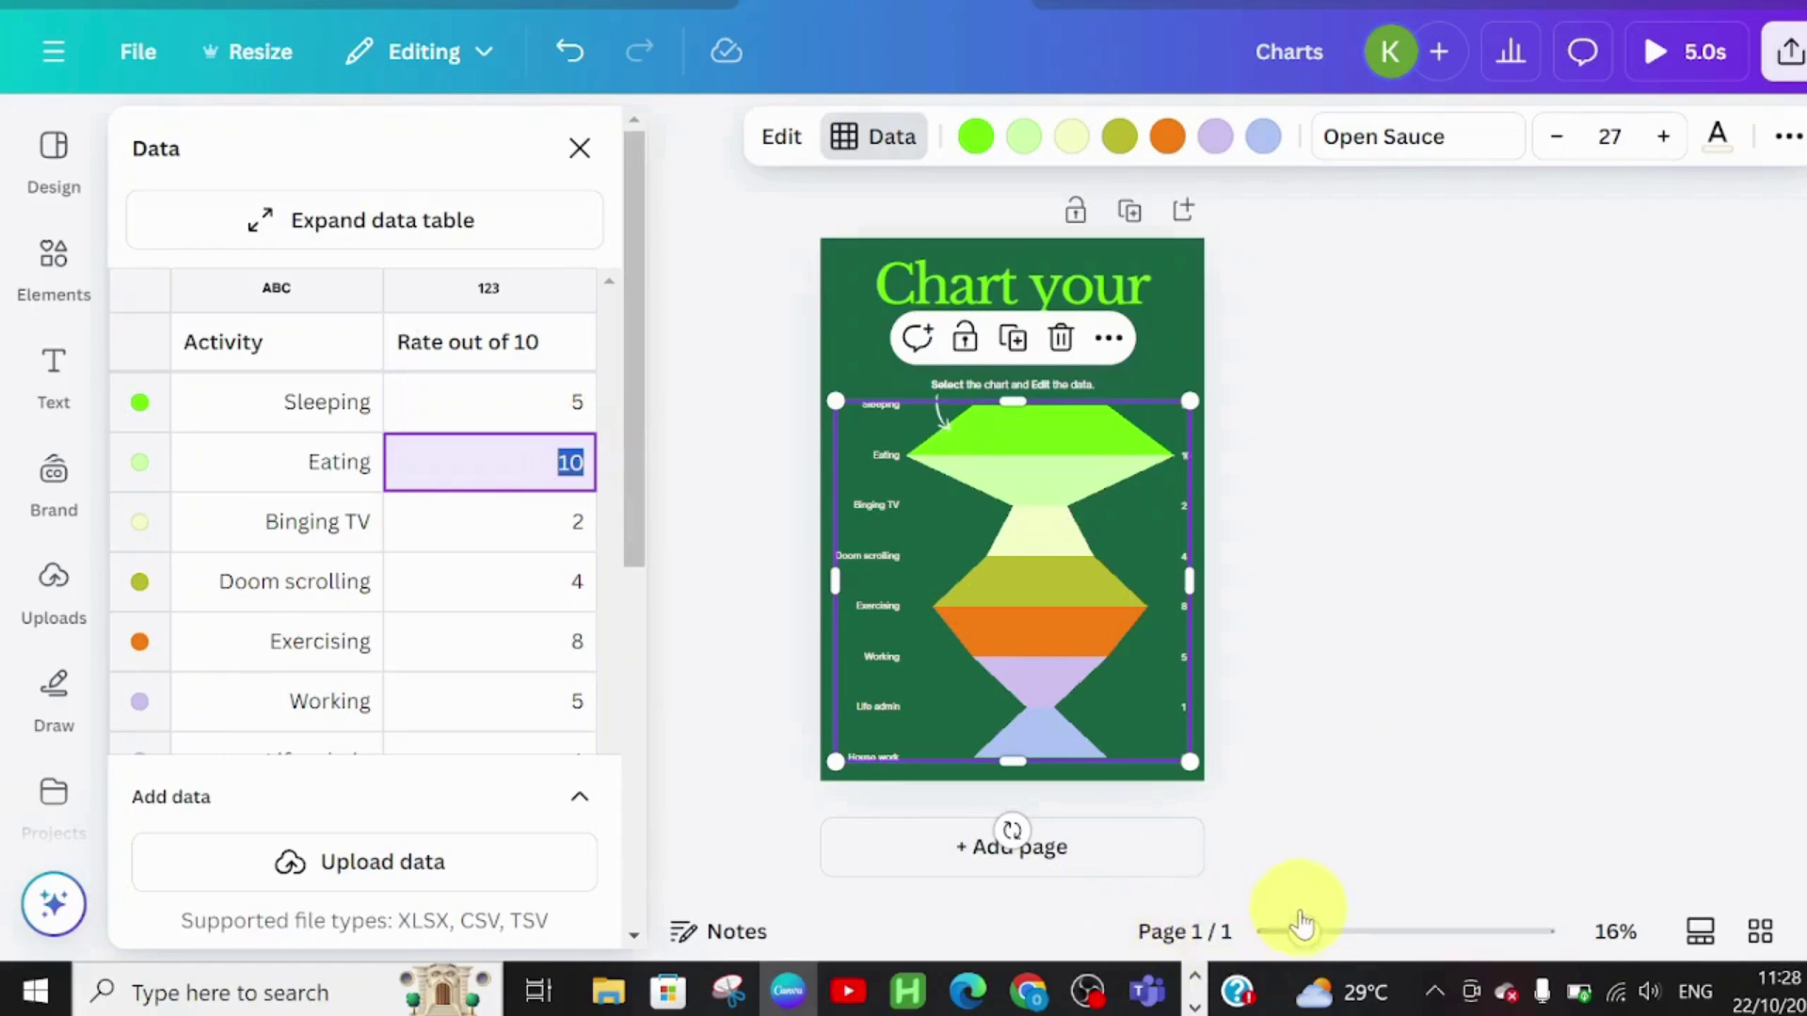
- Set Eating to 29 and Binging TV to 80, then close the data table
left_click_drag(1302, 930, 1330, 934)
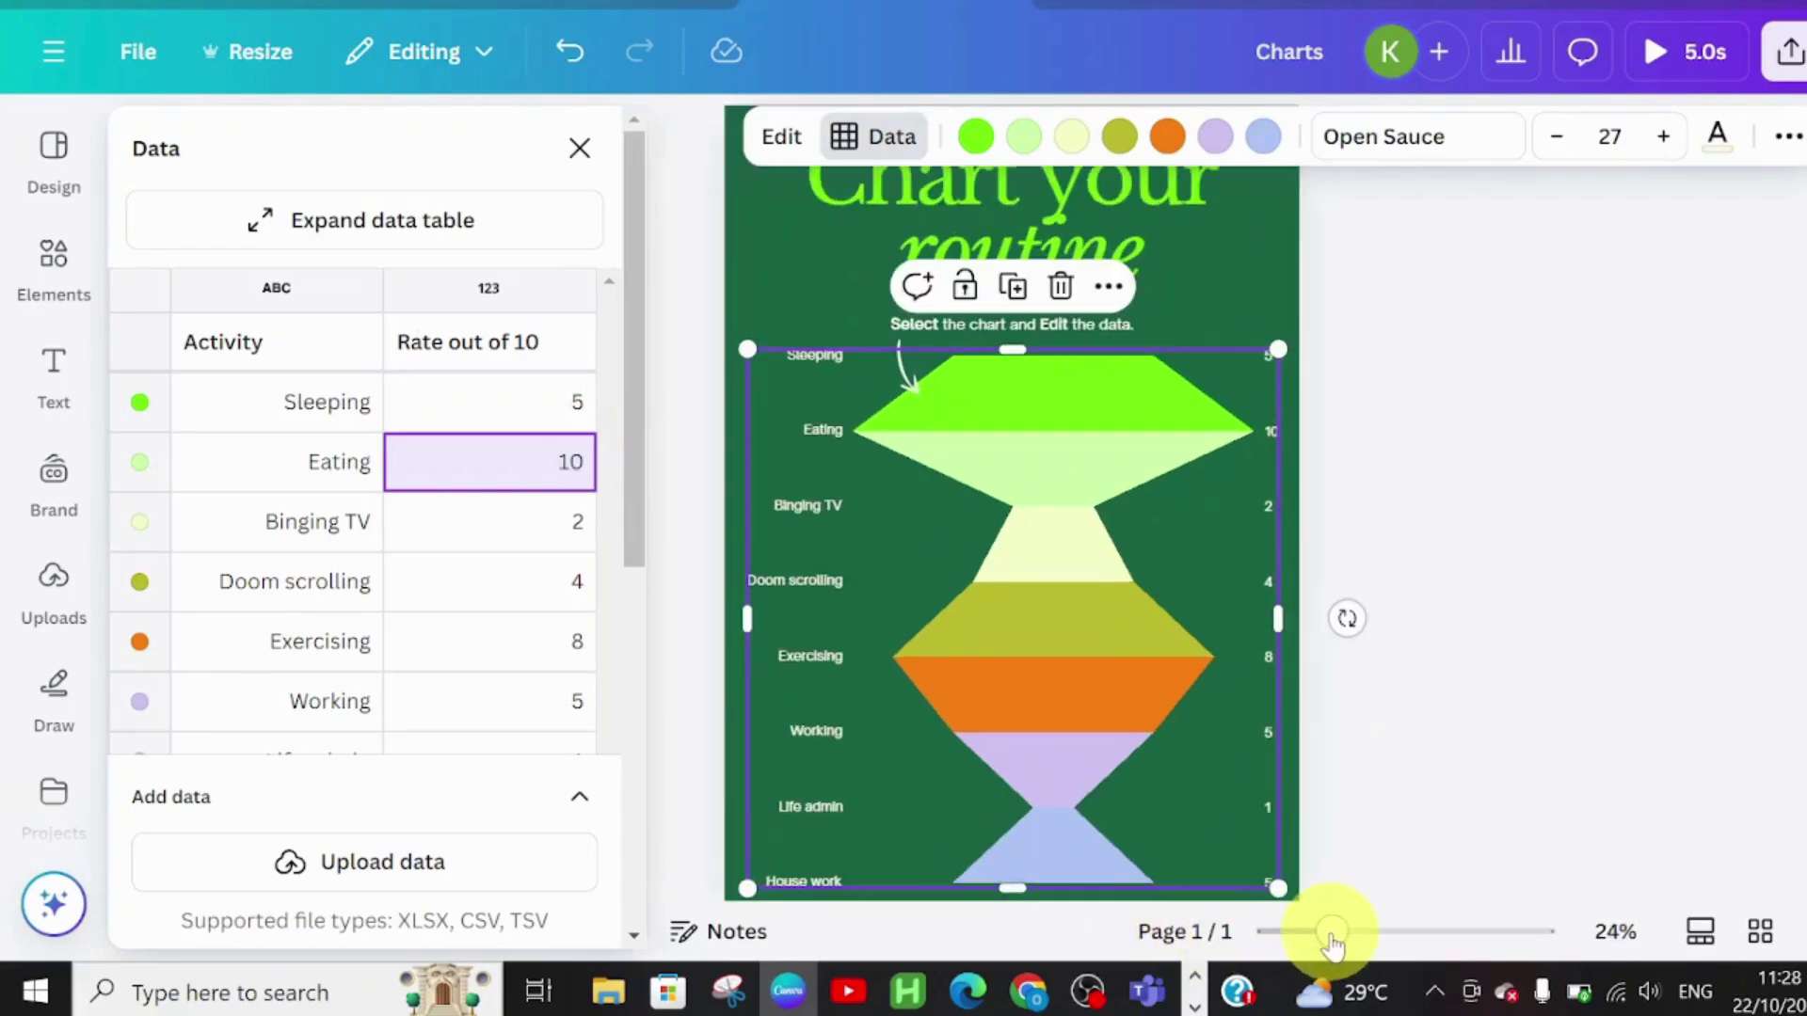
double_click(563, 480)
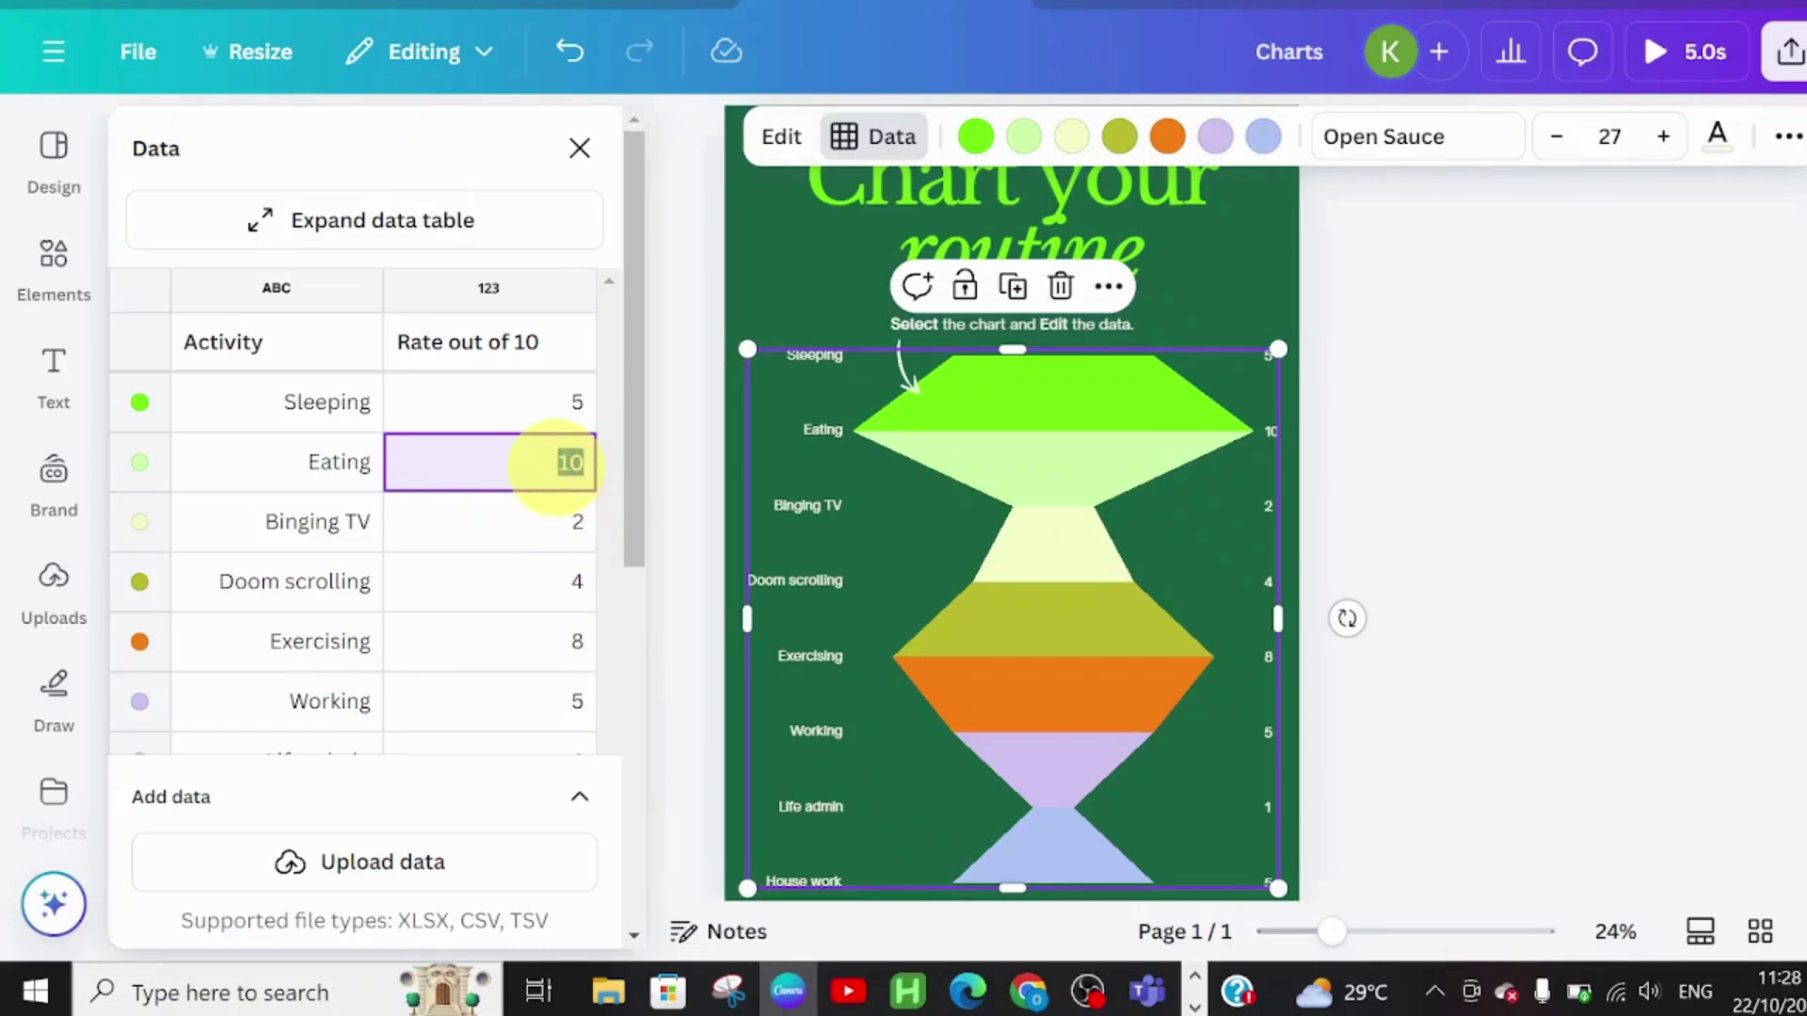
type("29")
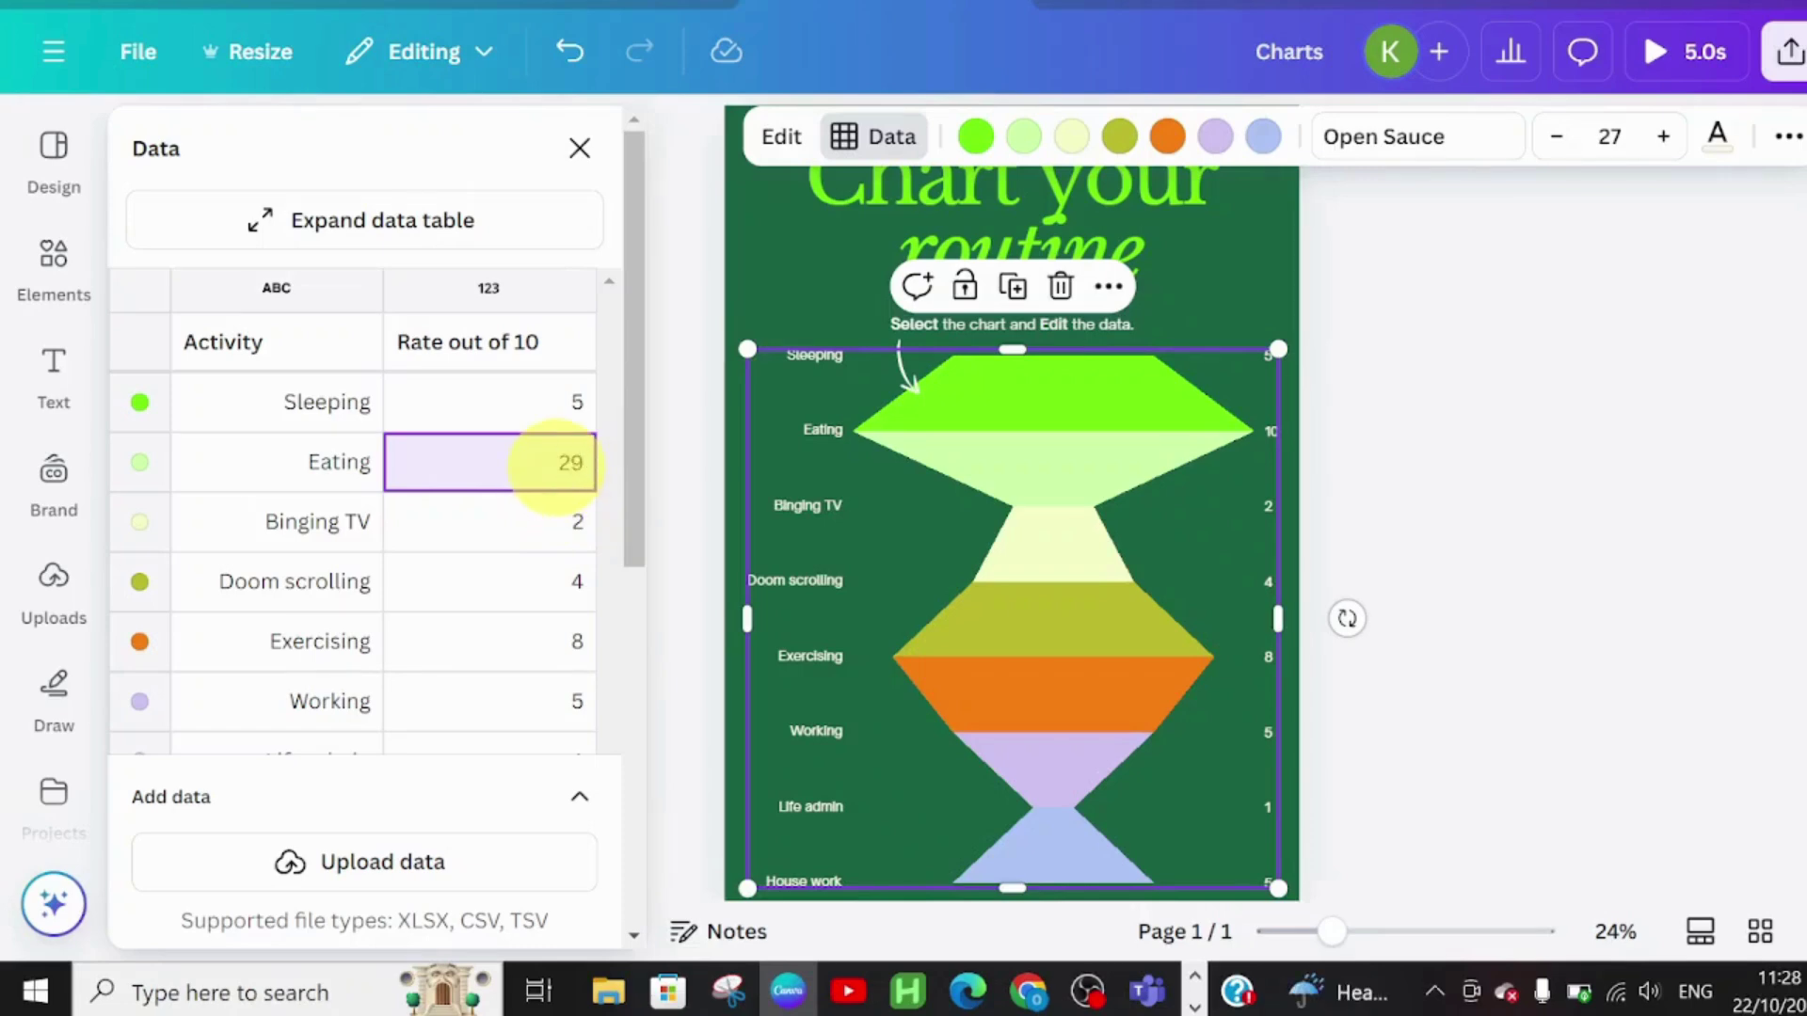
left_click(553, 519)
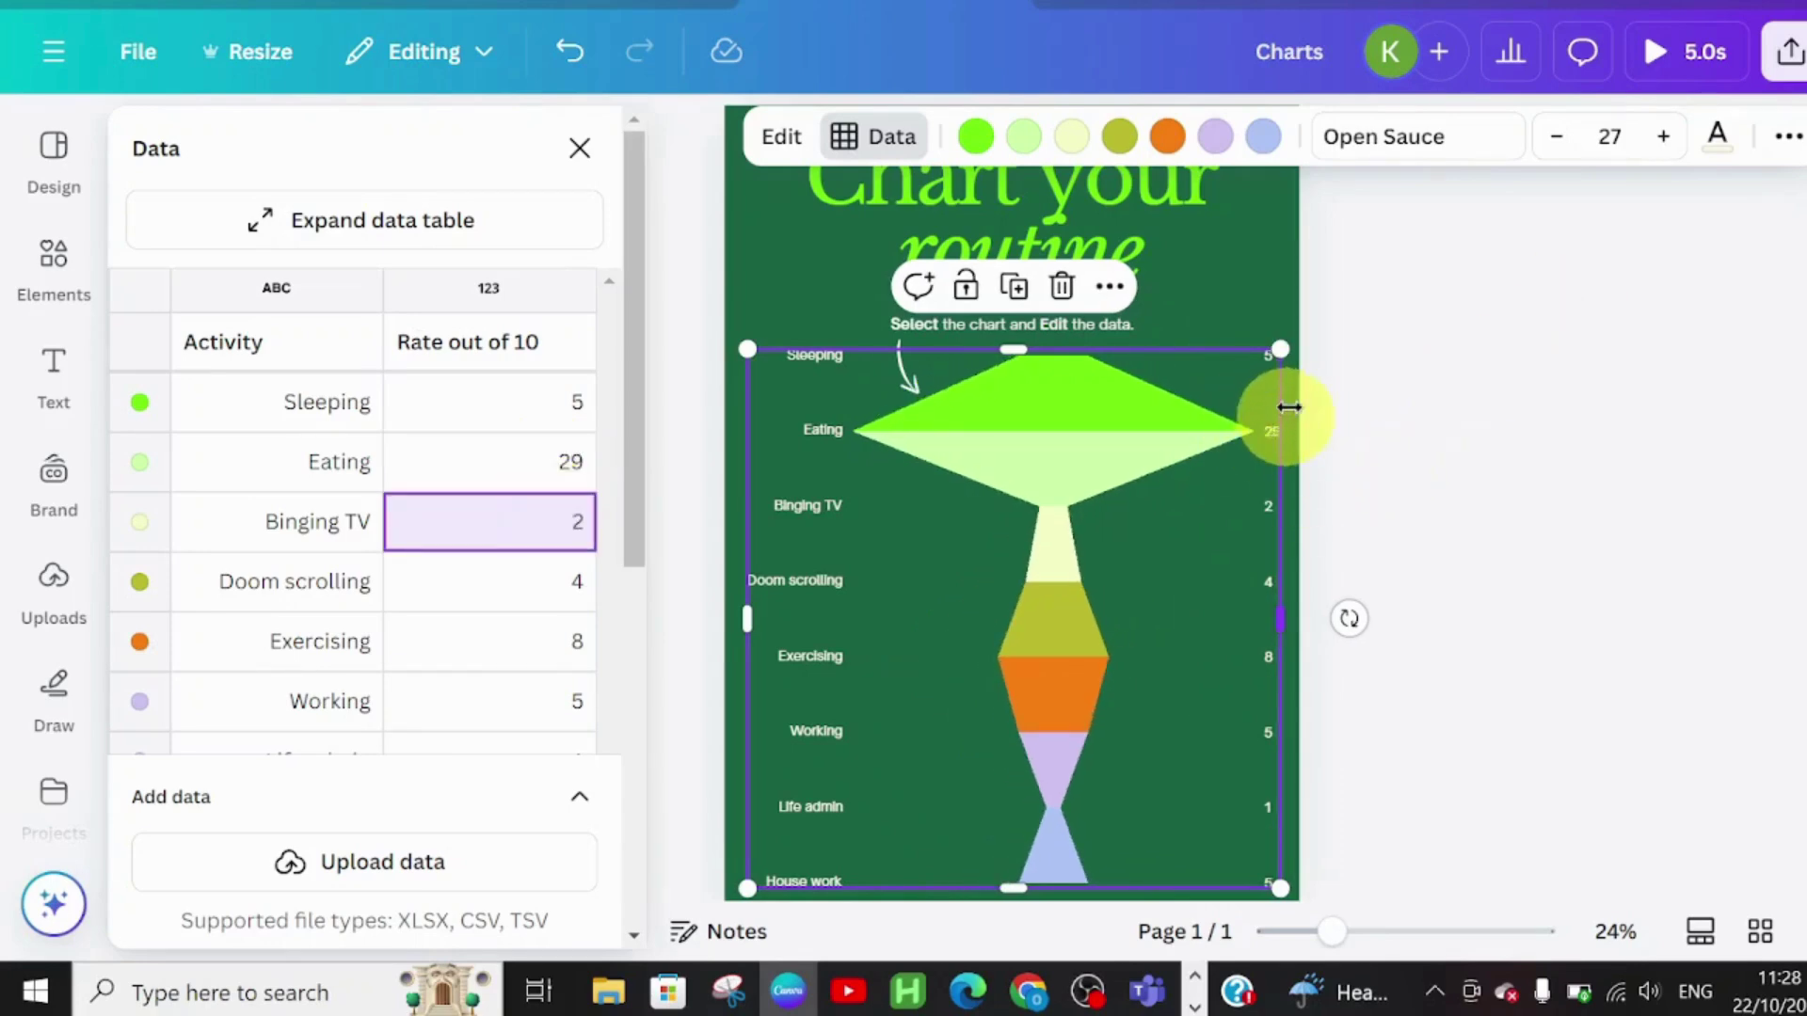
double_click(562, 529)
type("80")
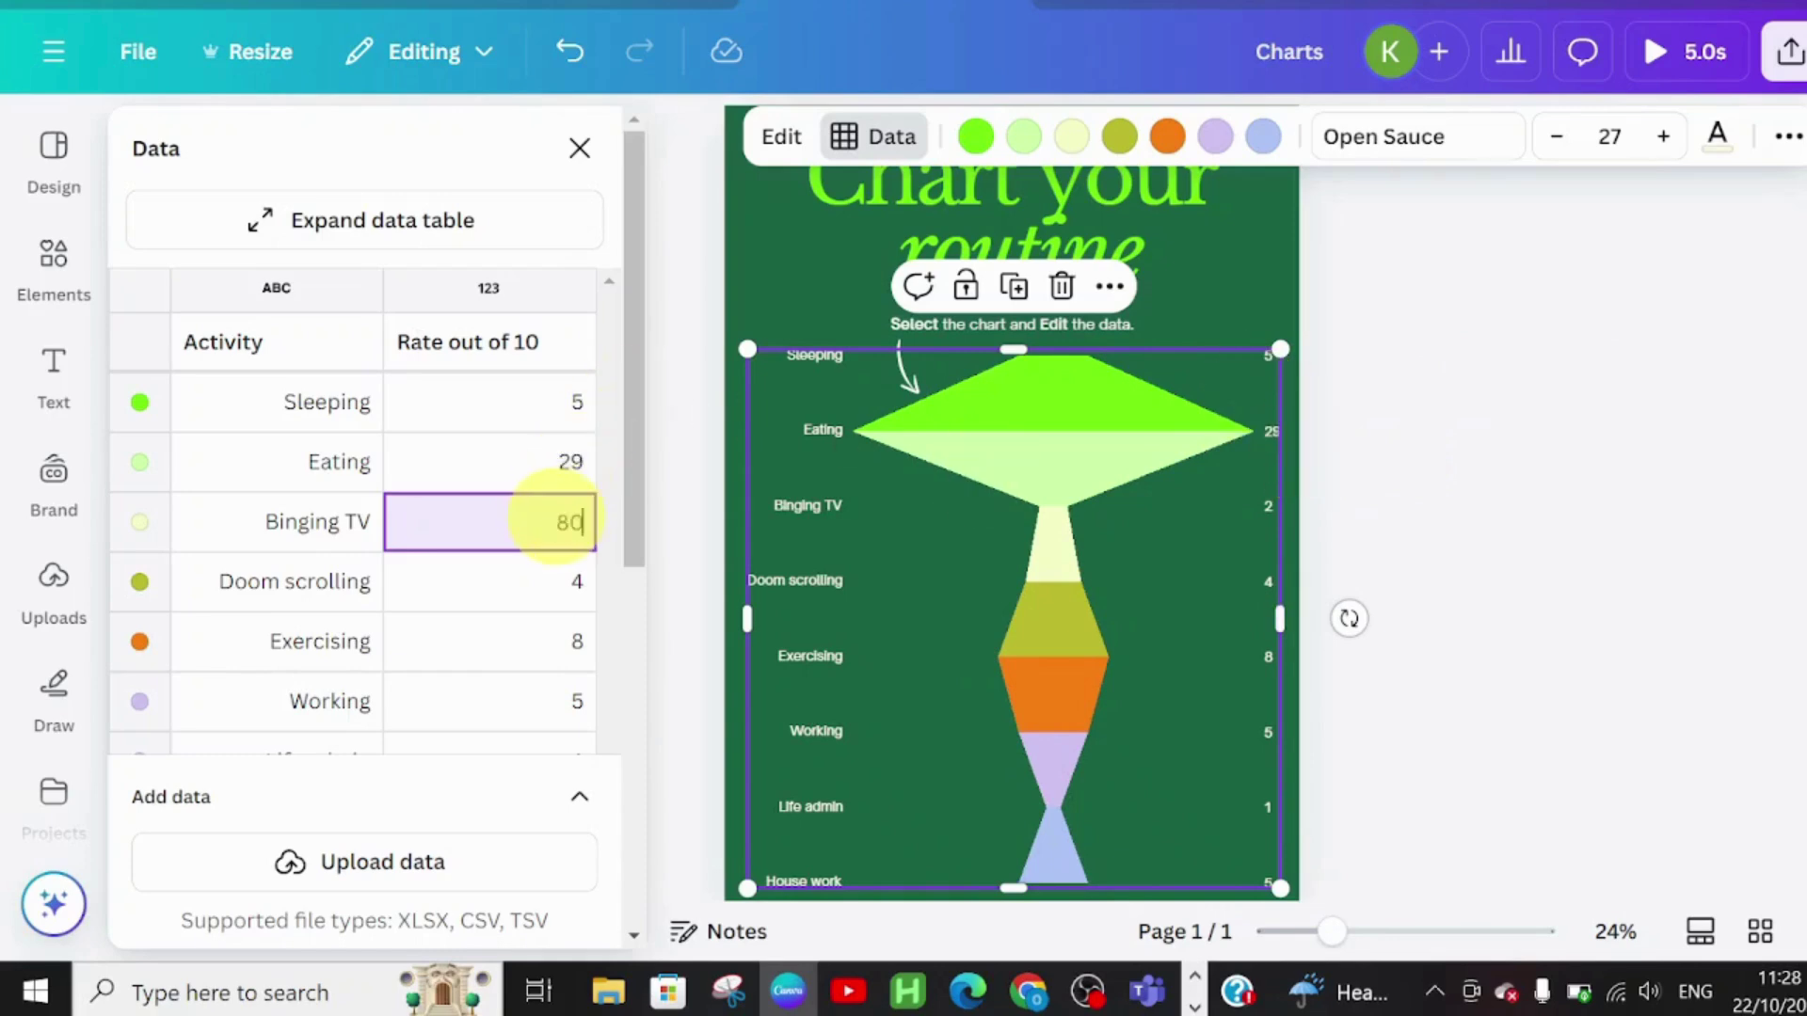
left_click(570, 607)
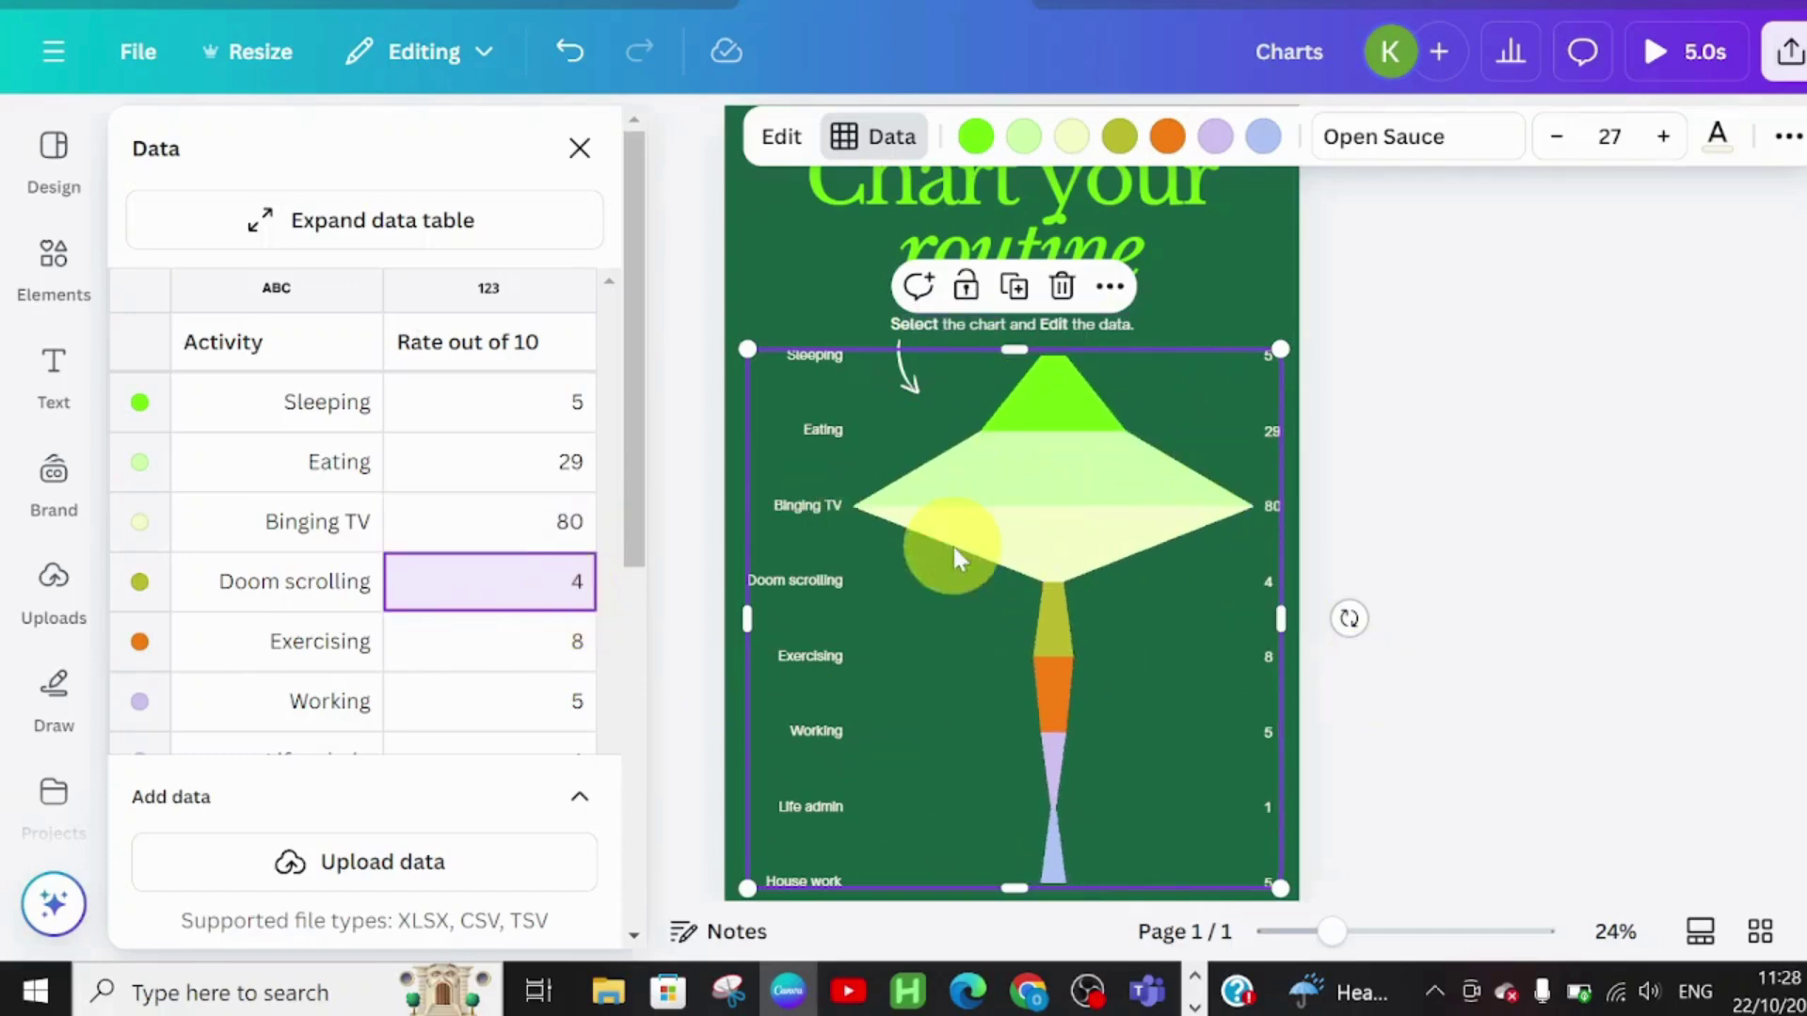
left_click_drag(636, 529, 605, 908)
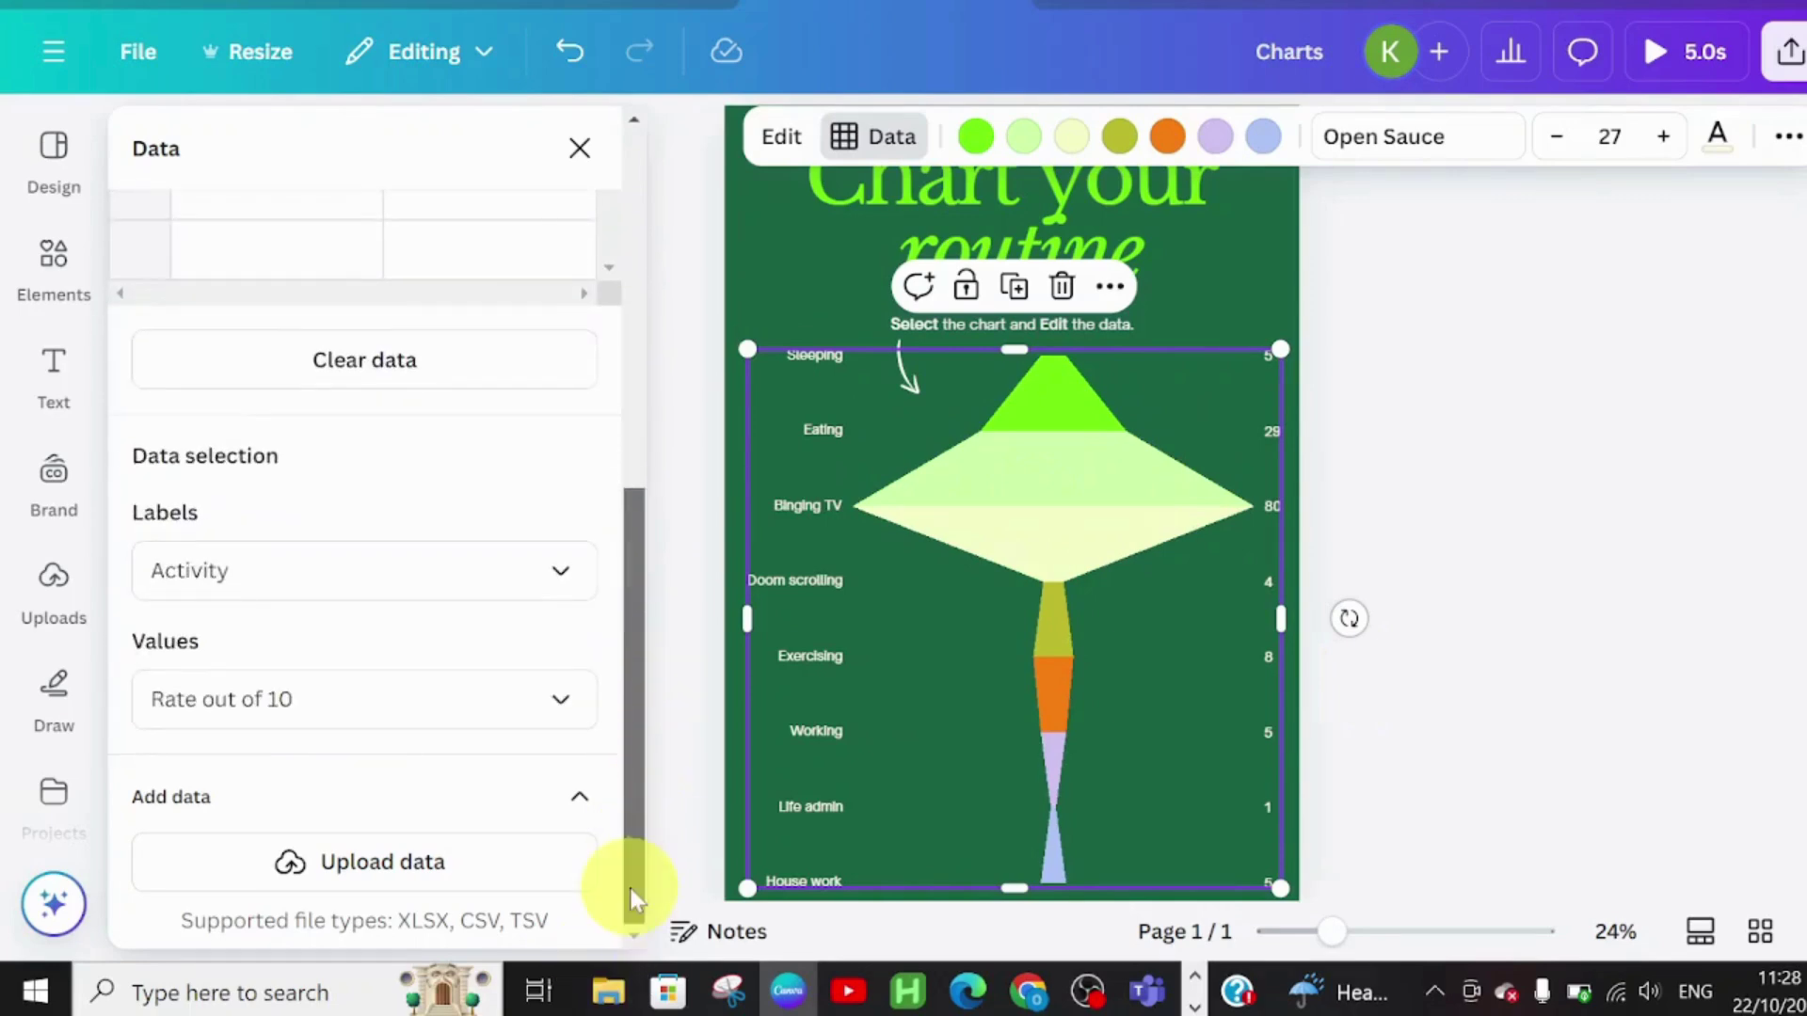
scroll(633, 898, "up", 8)
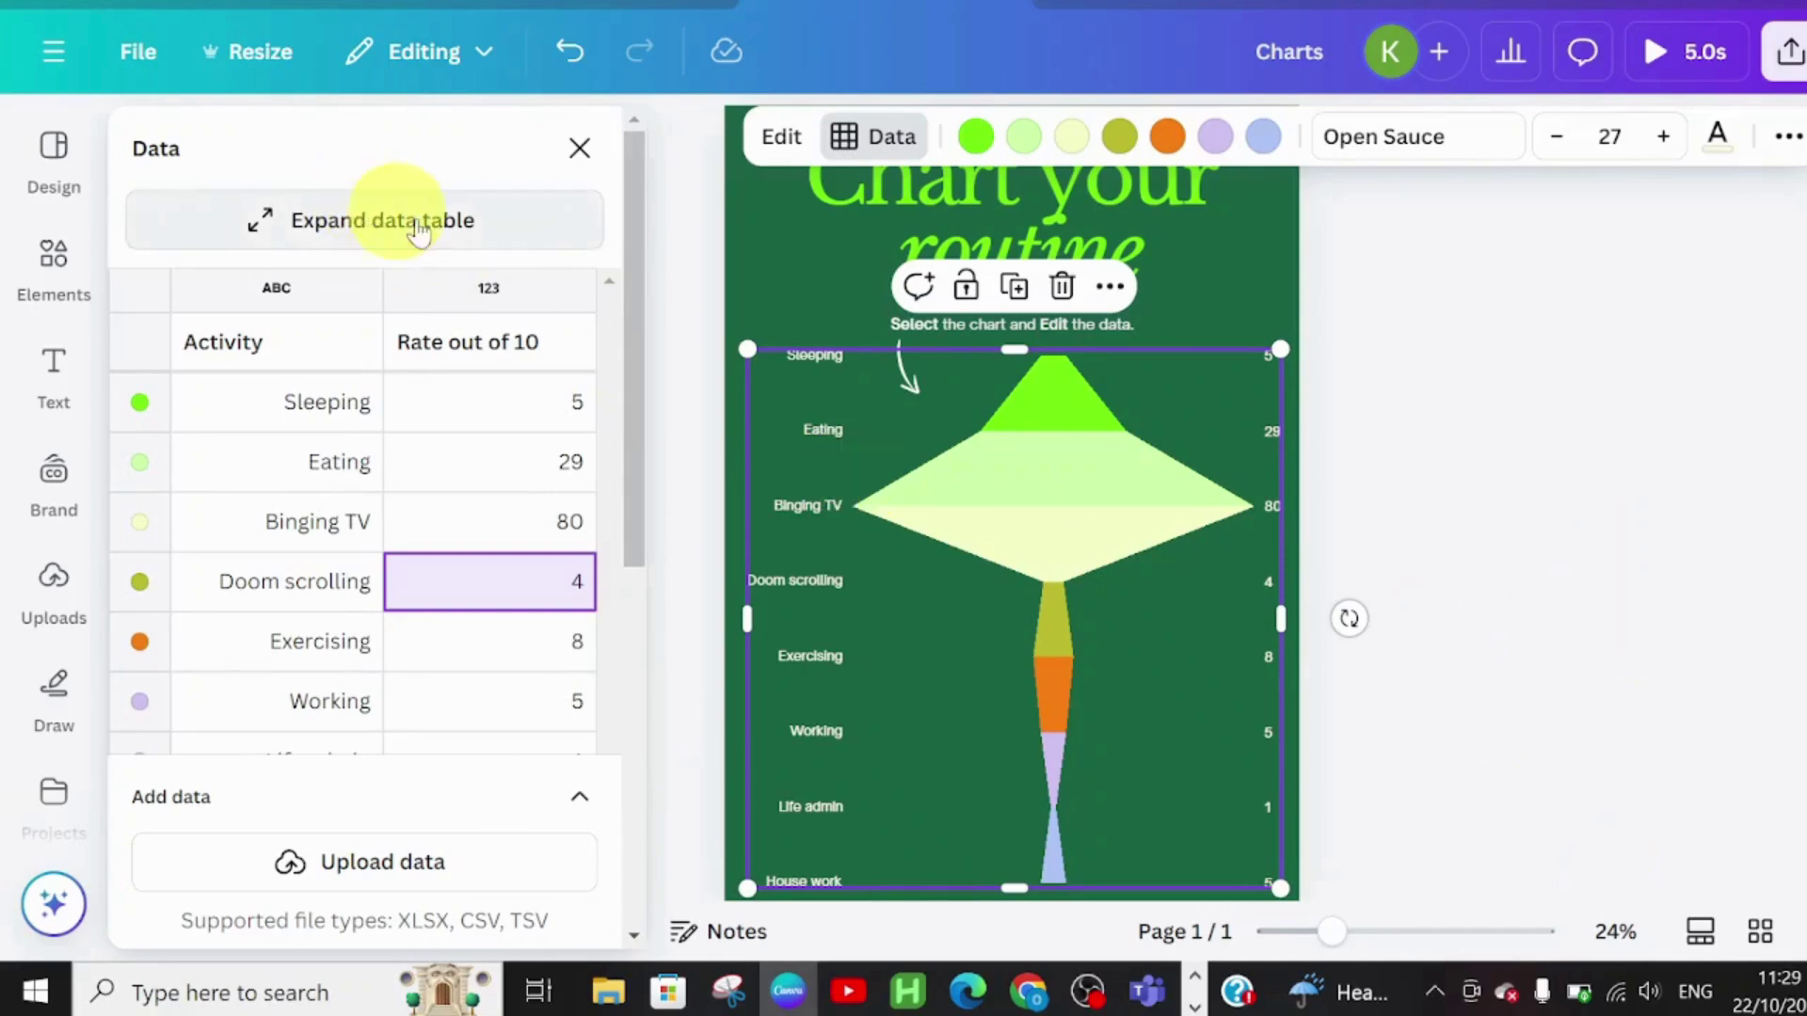
key("Escape")
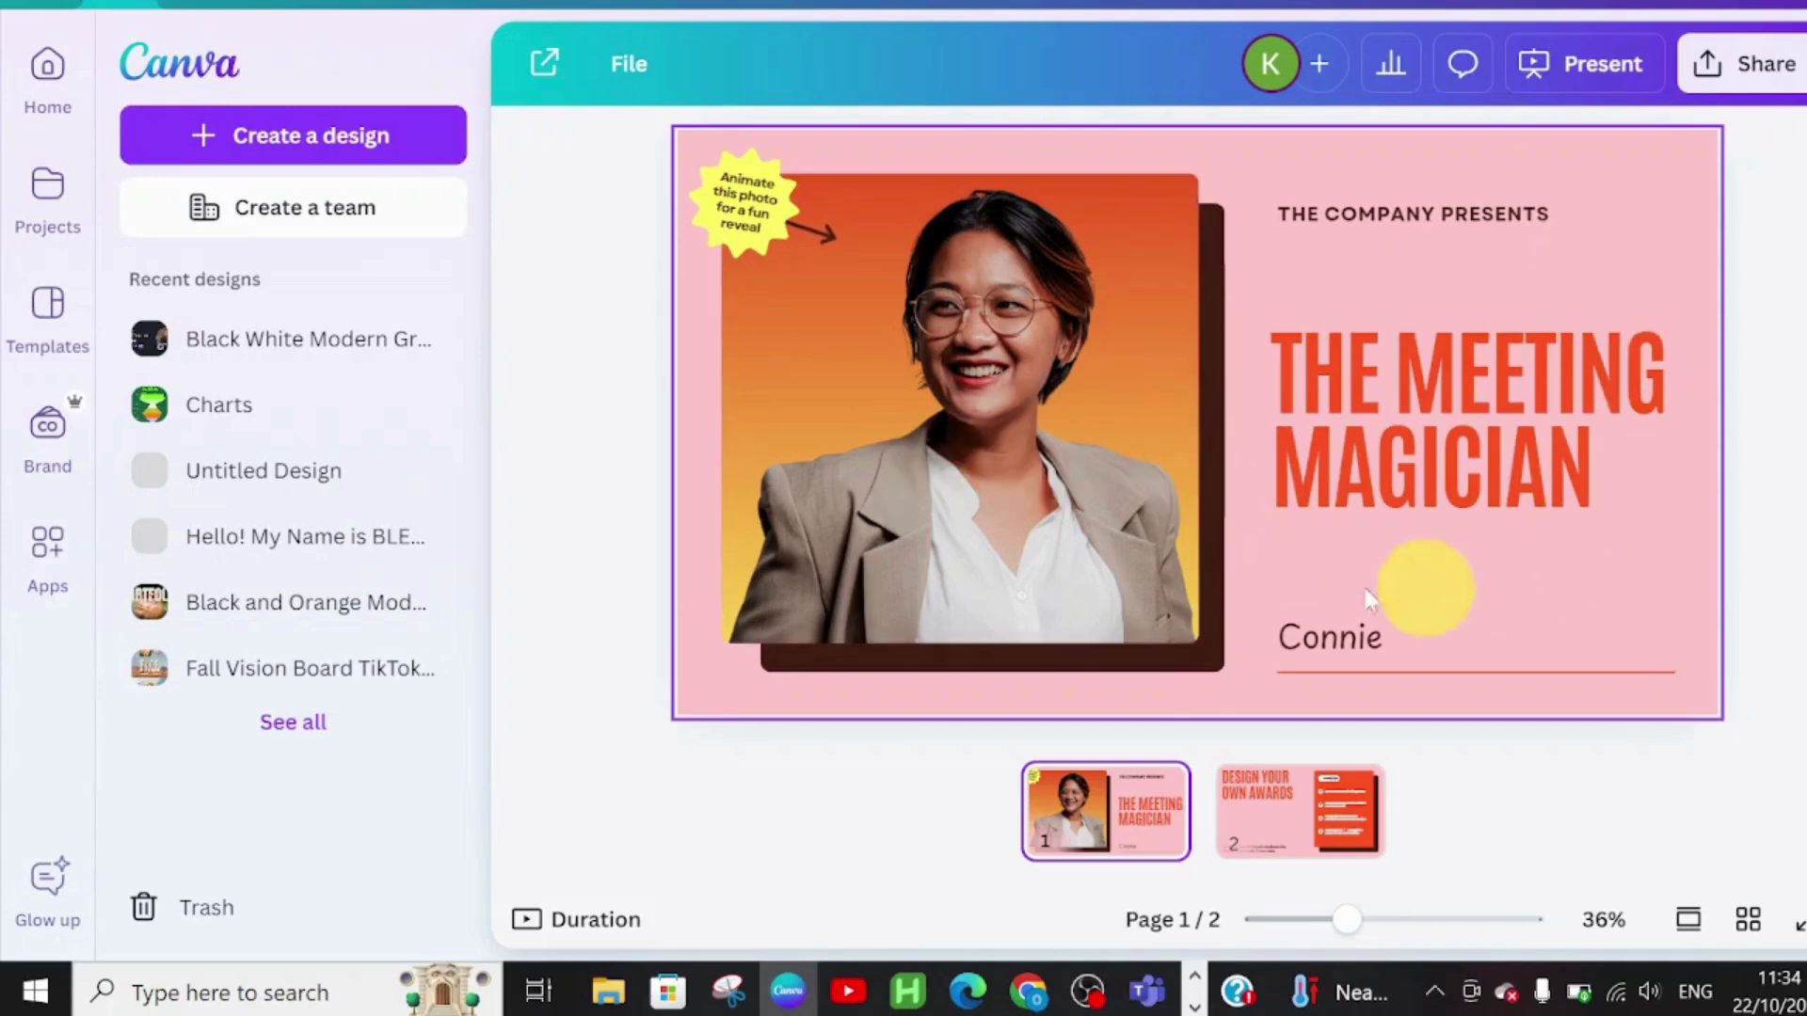
- Close the home panel to start editing the Photo and Video animations presentation
left_click(989, 508)
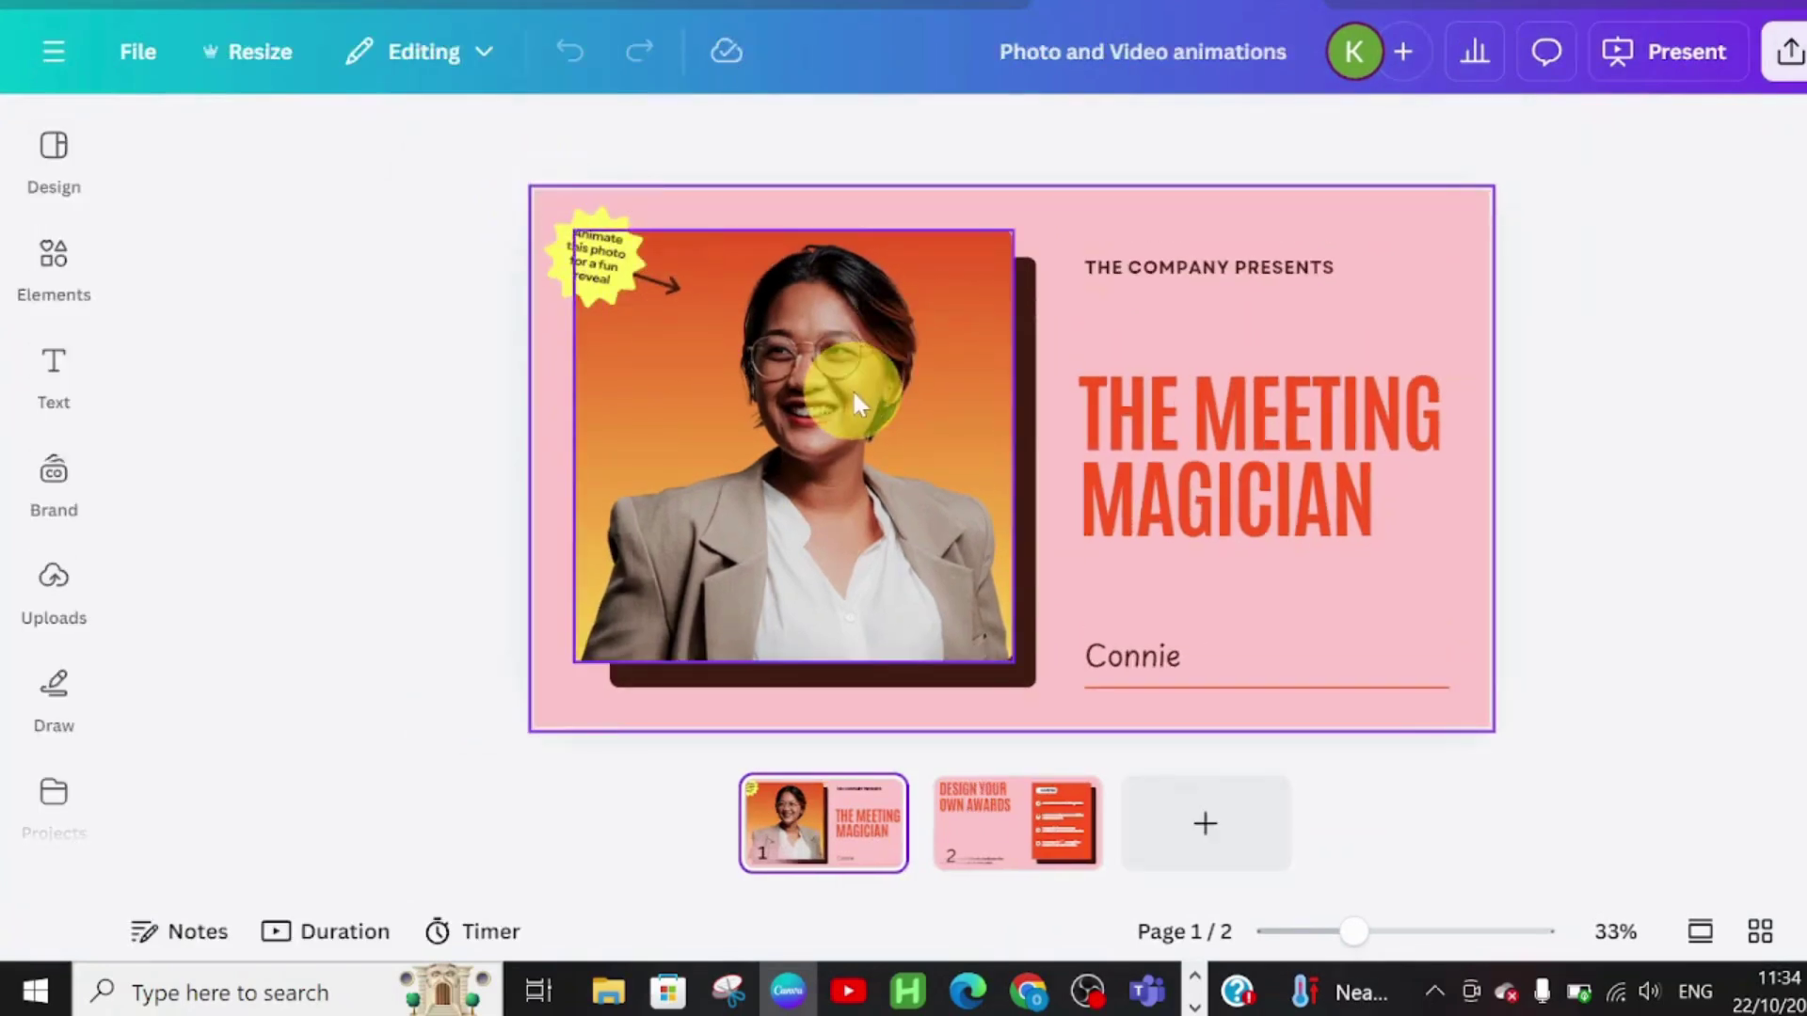
- Apply the Featured Gradient animation to the portrait photo
left_click(775, 430)
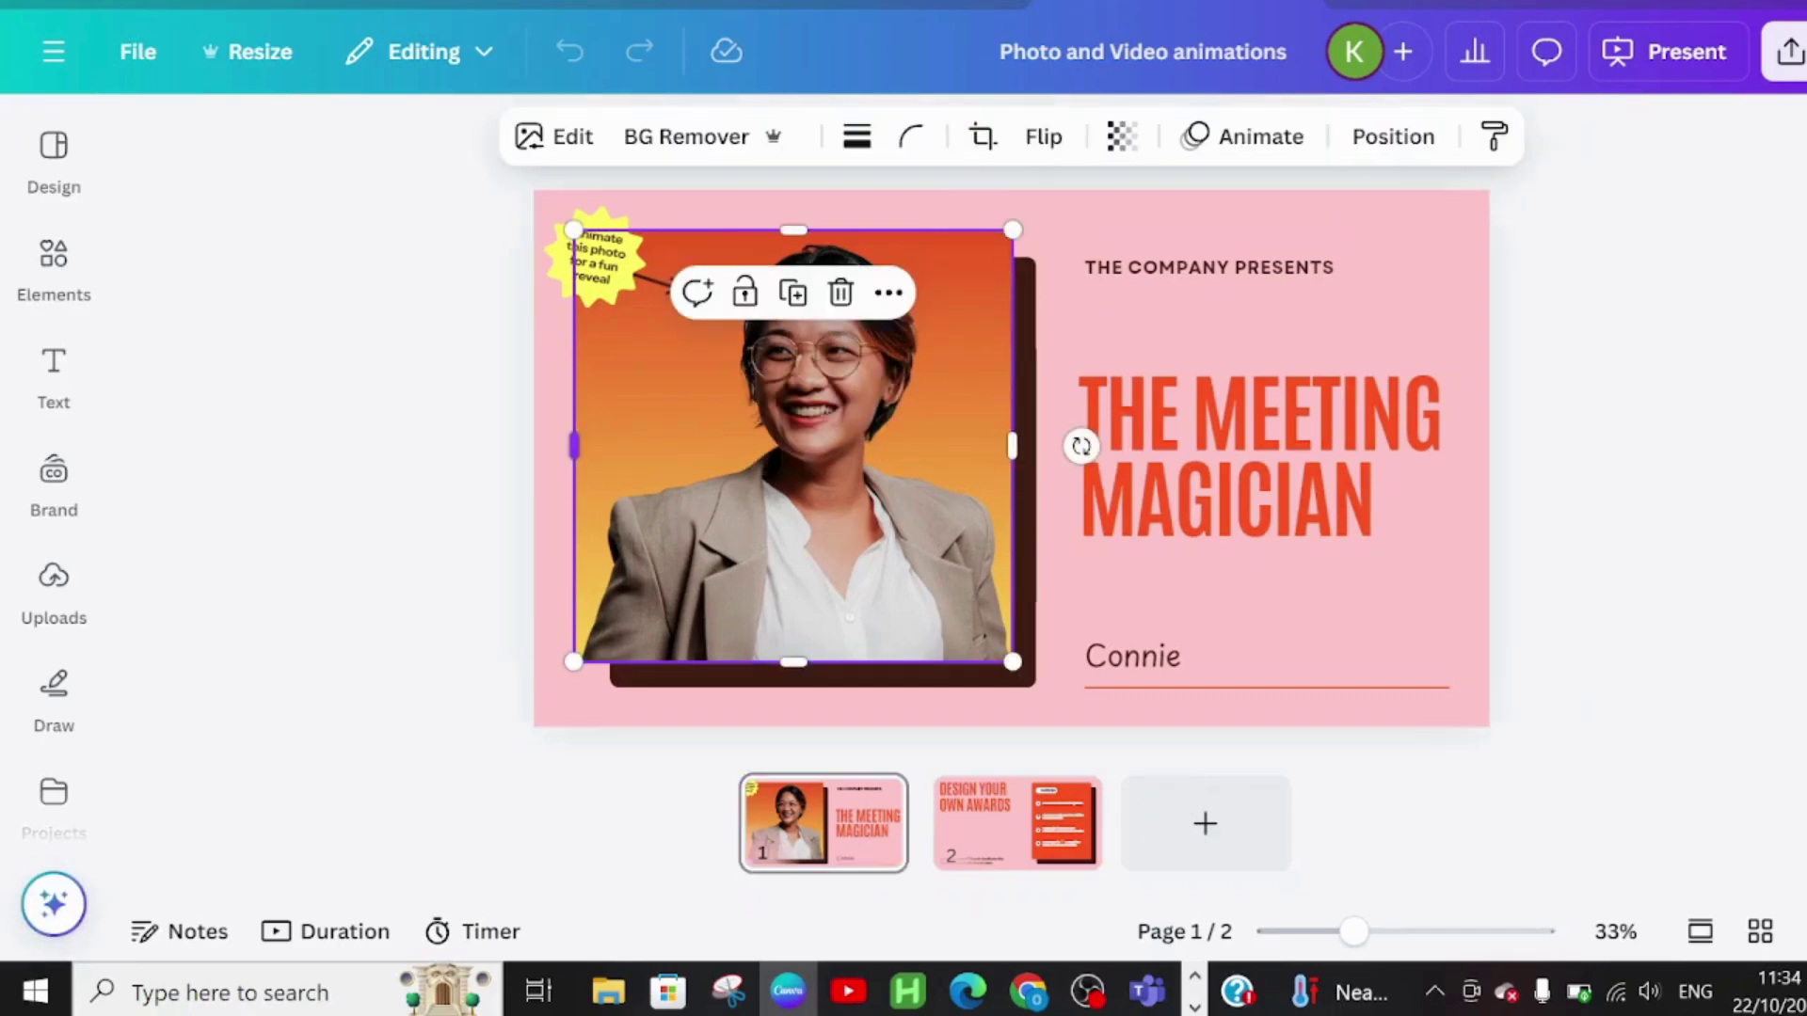
left_click(1264, 142)
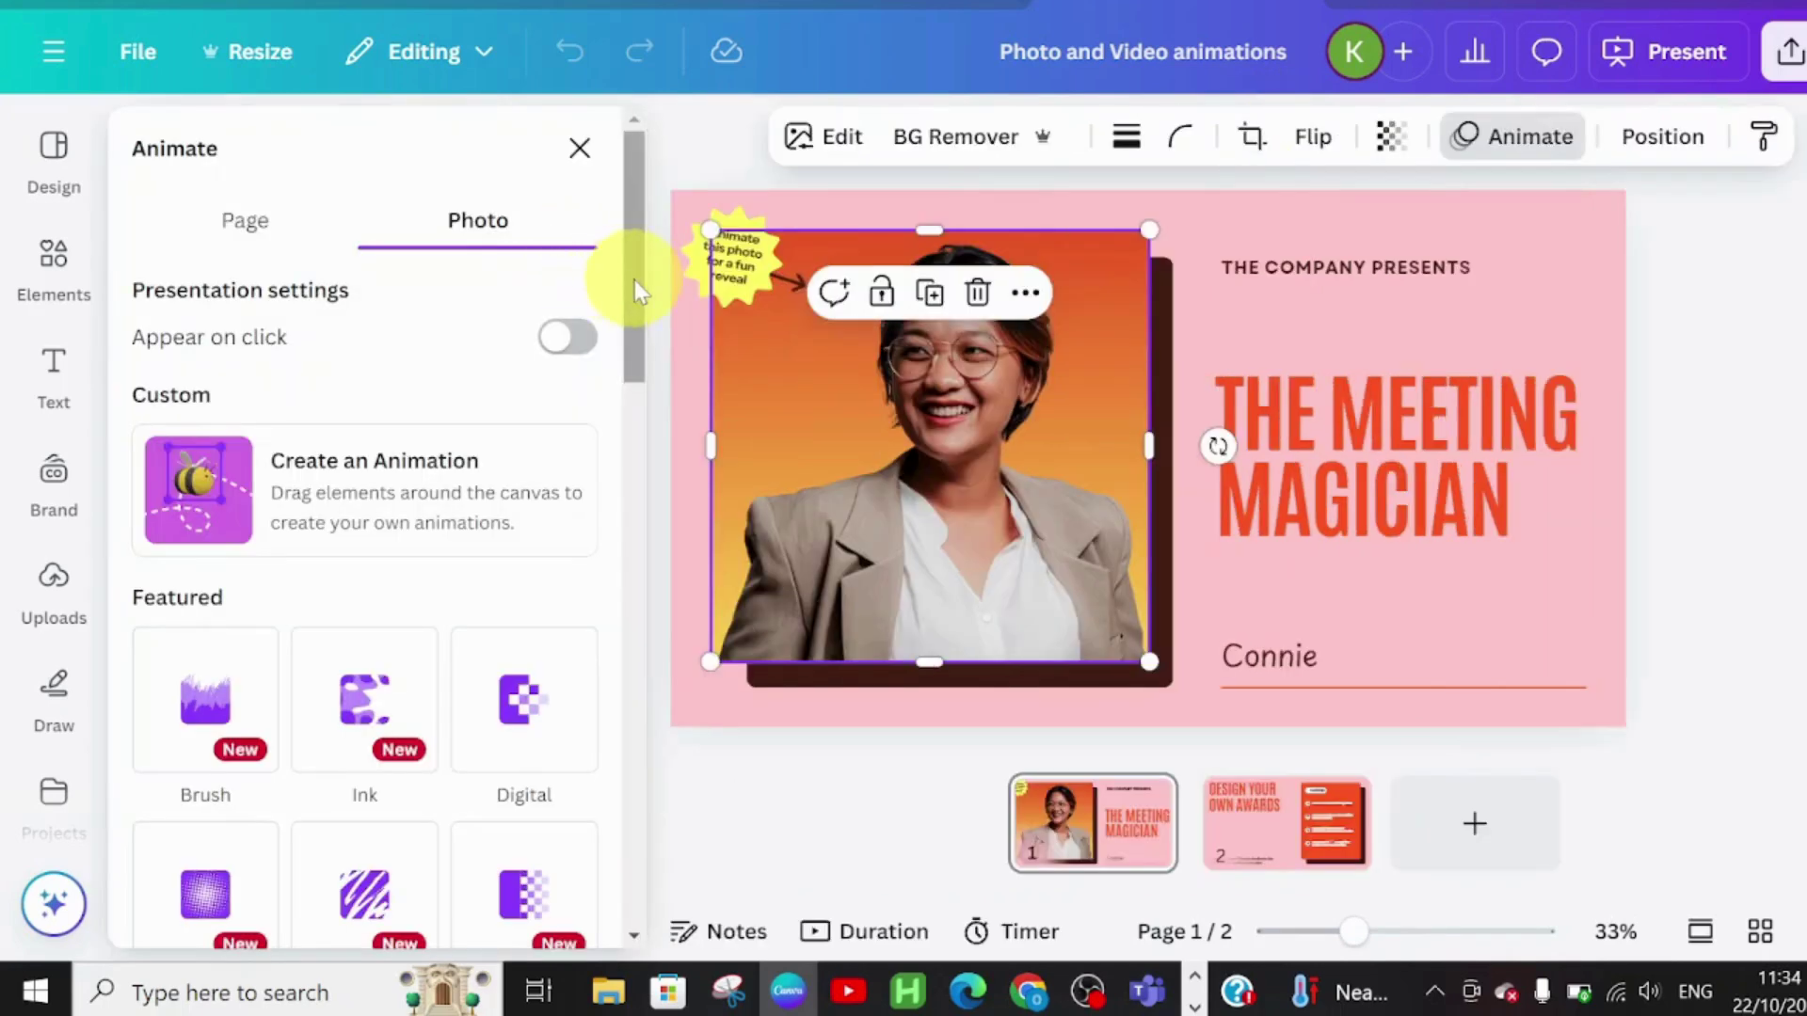
left_click_drag(635, 281, 670, 387)
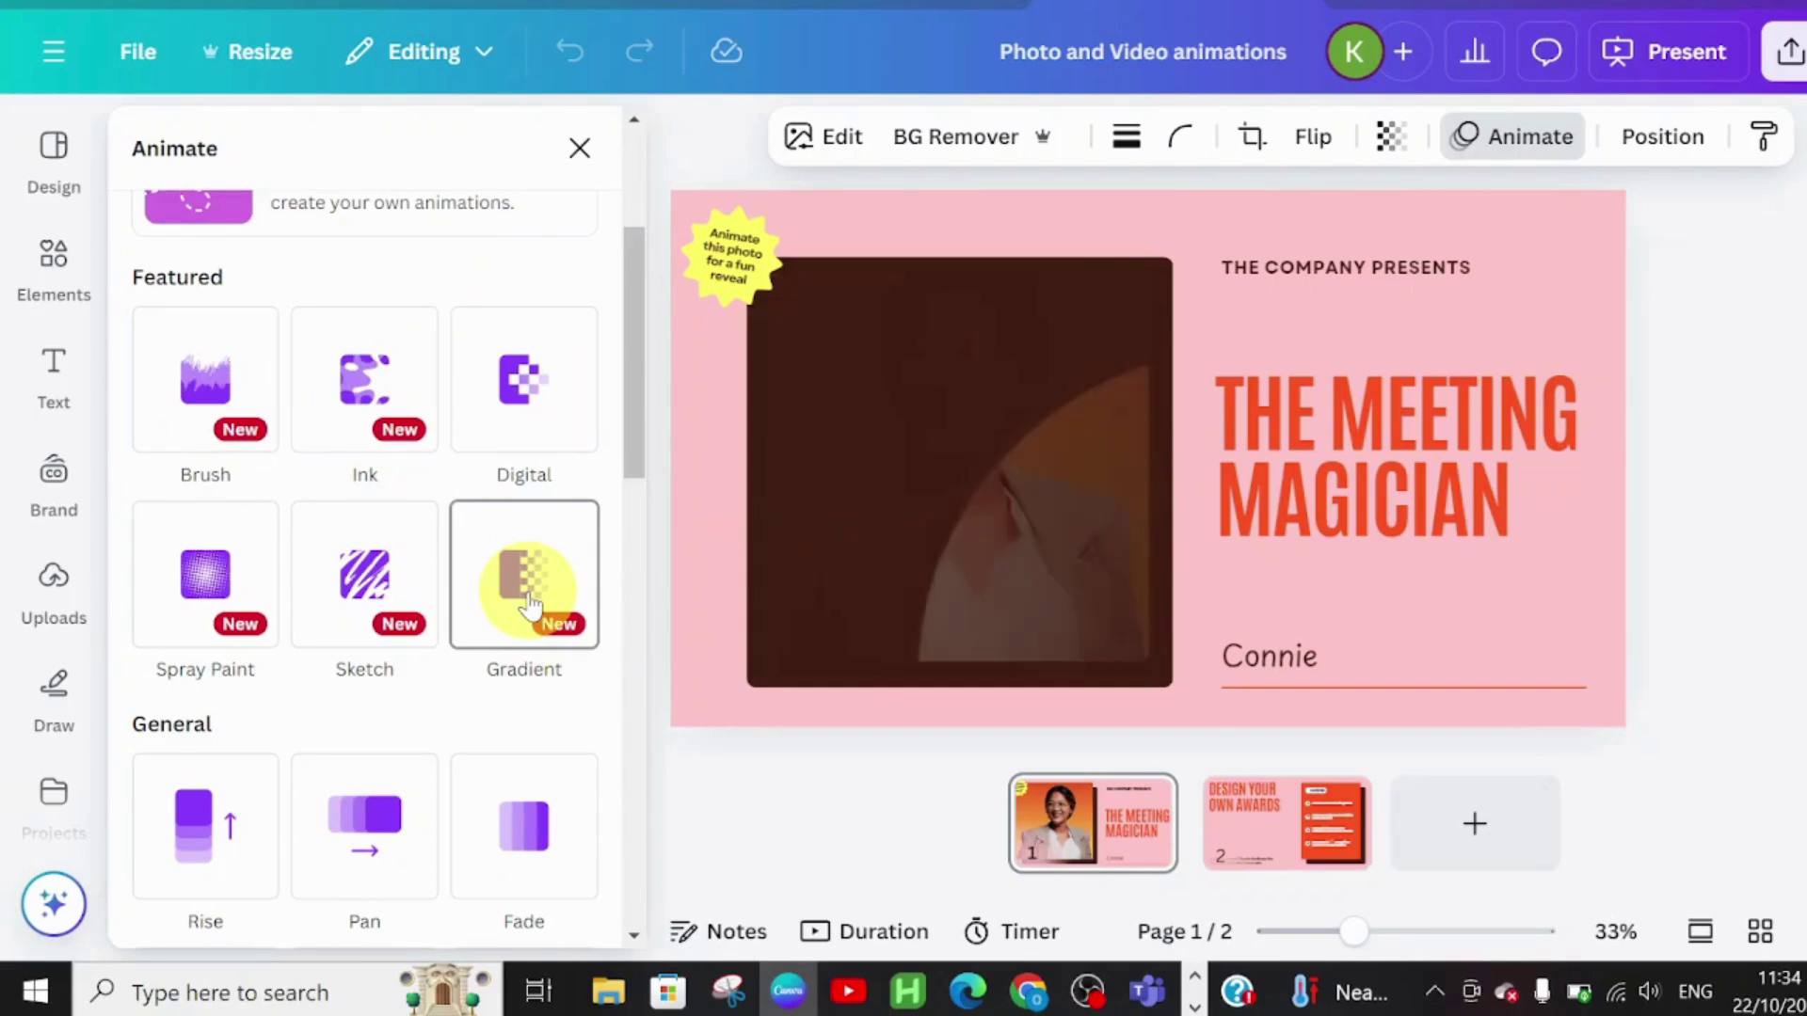
left_click(529, 603)
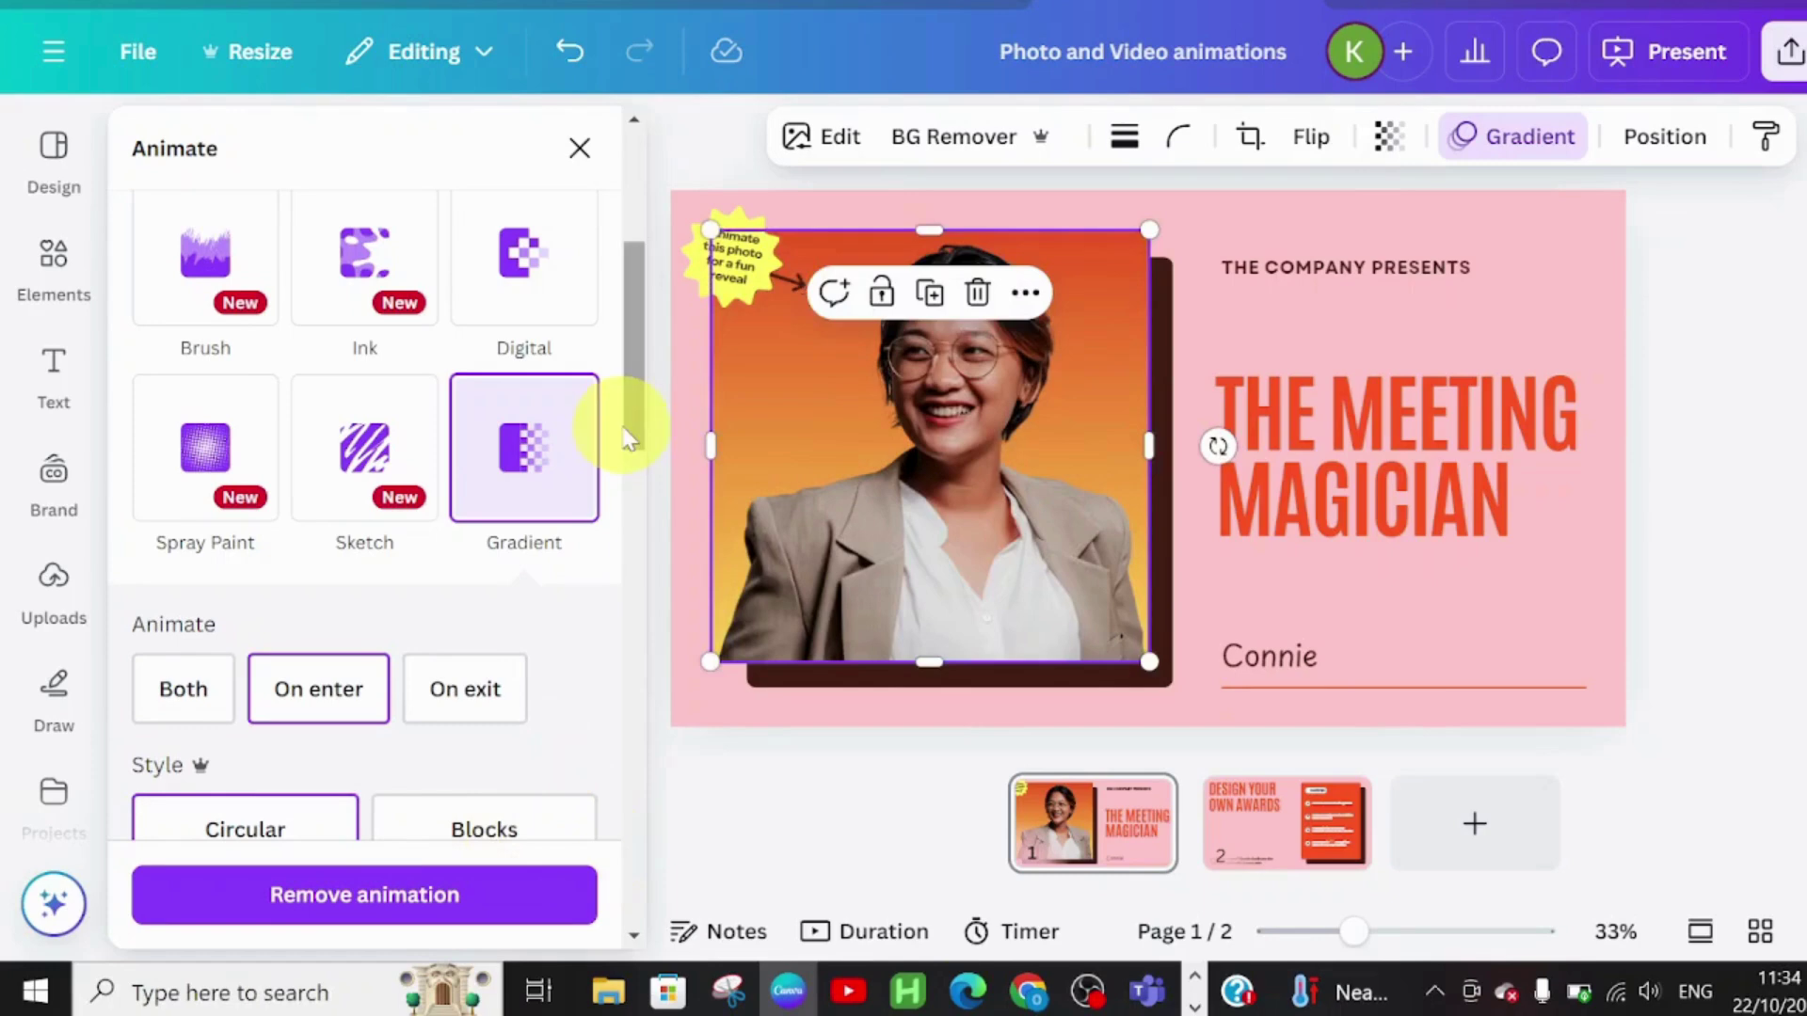
- Set the Gradient animation style to Circular after trying Blocks and Lines
left_click_drag(626, 437, 633, 521)
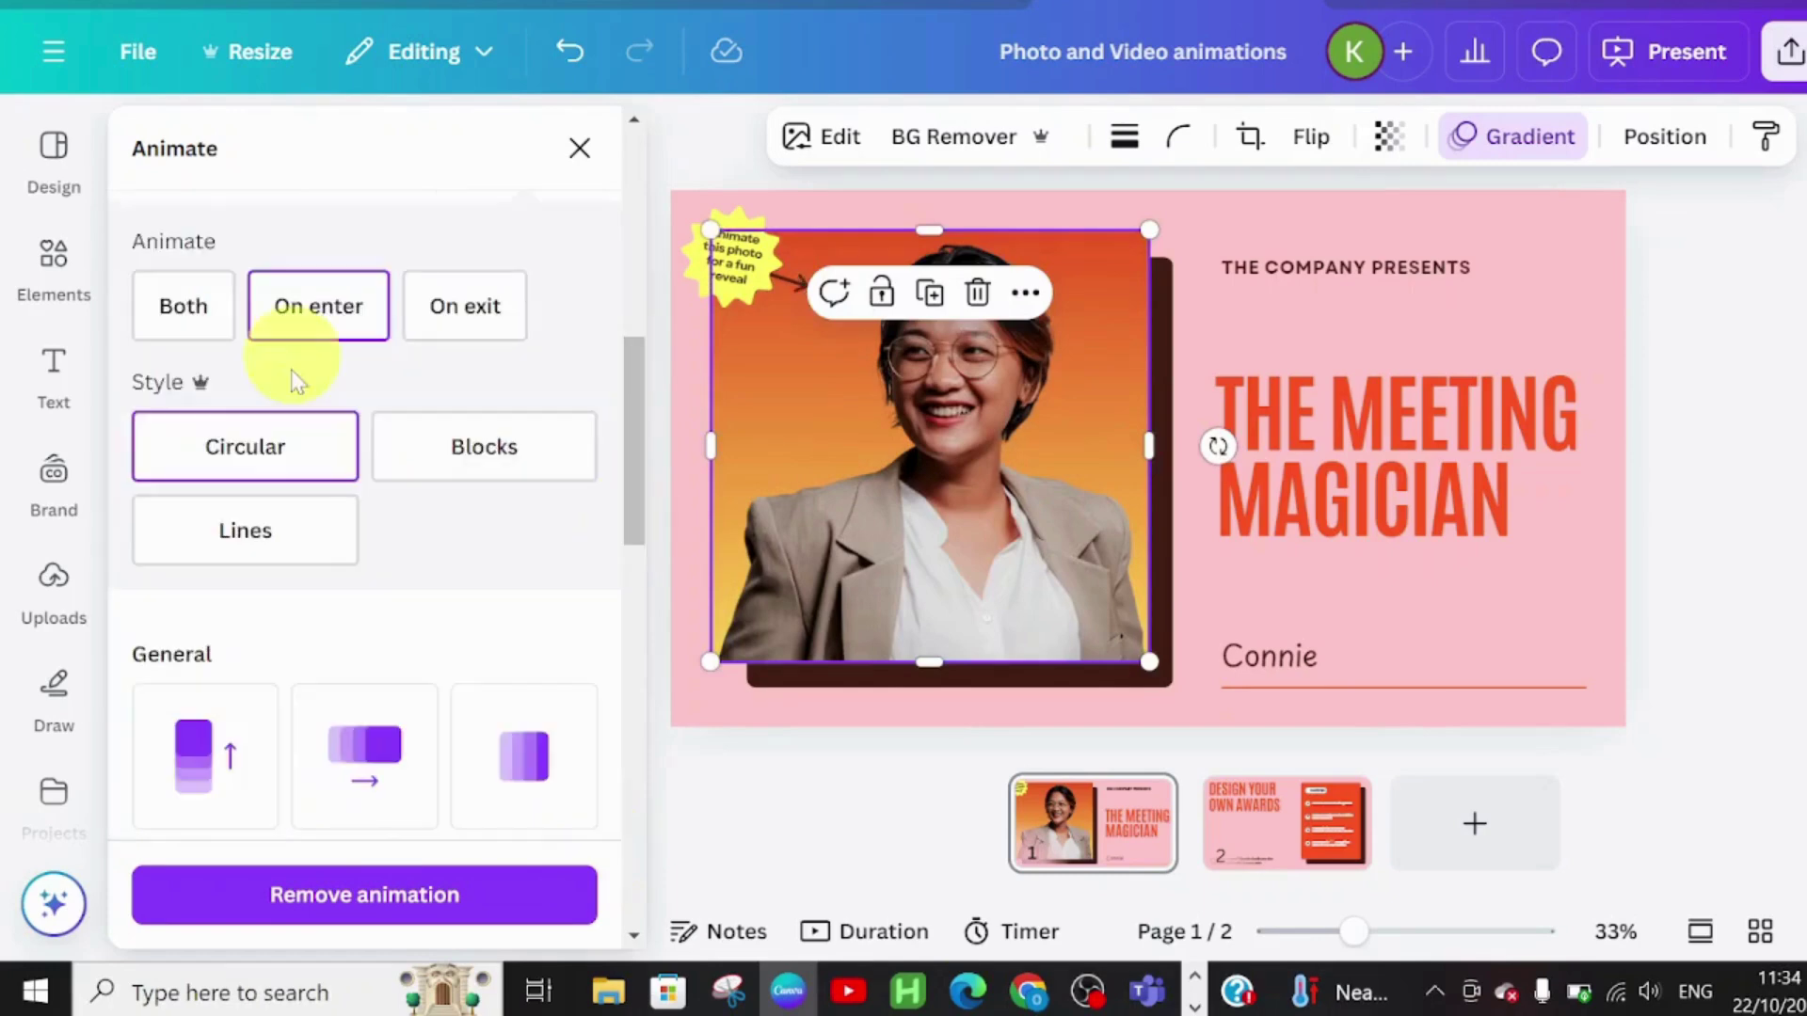
left_click(519, 458)
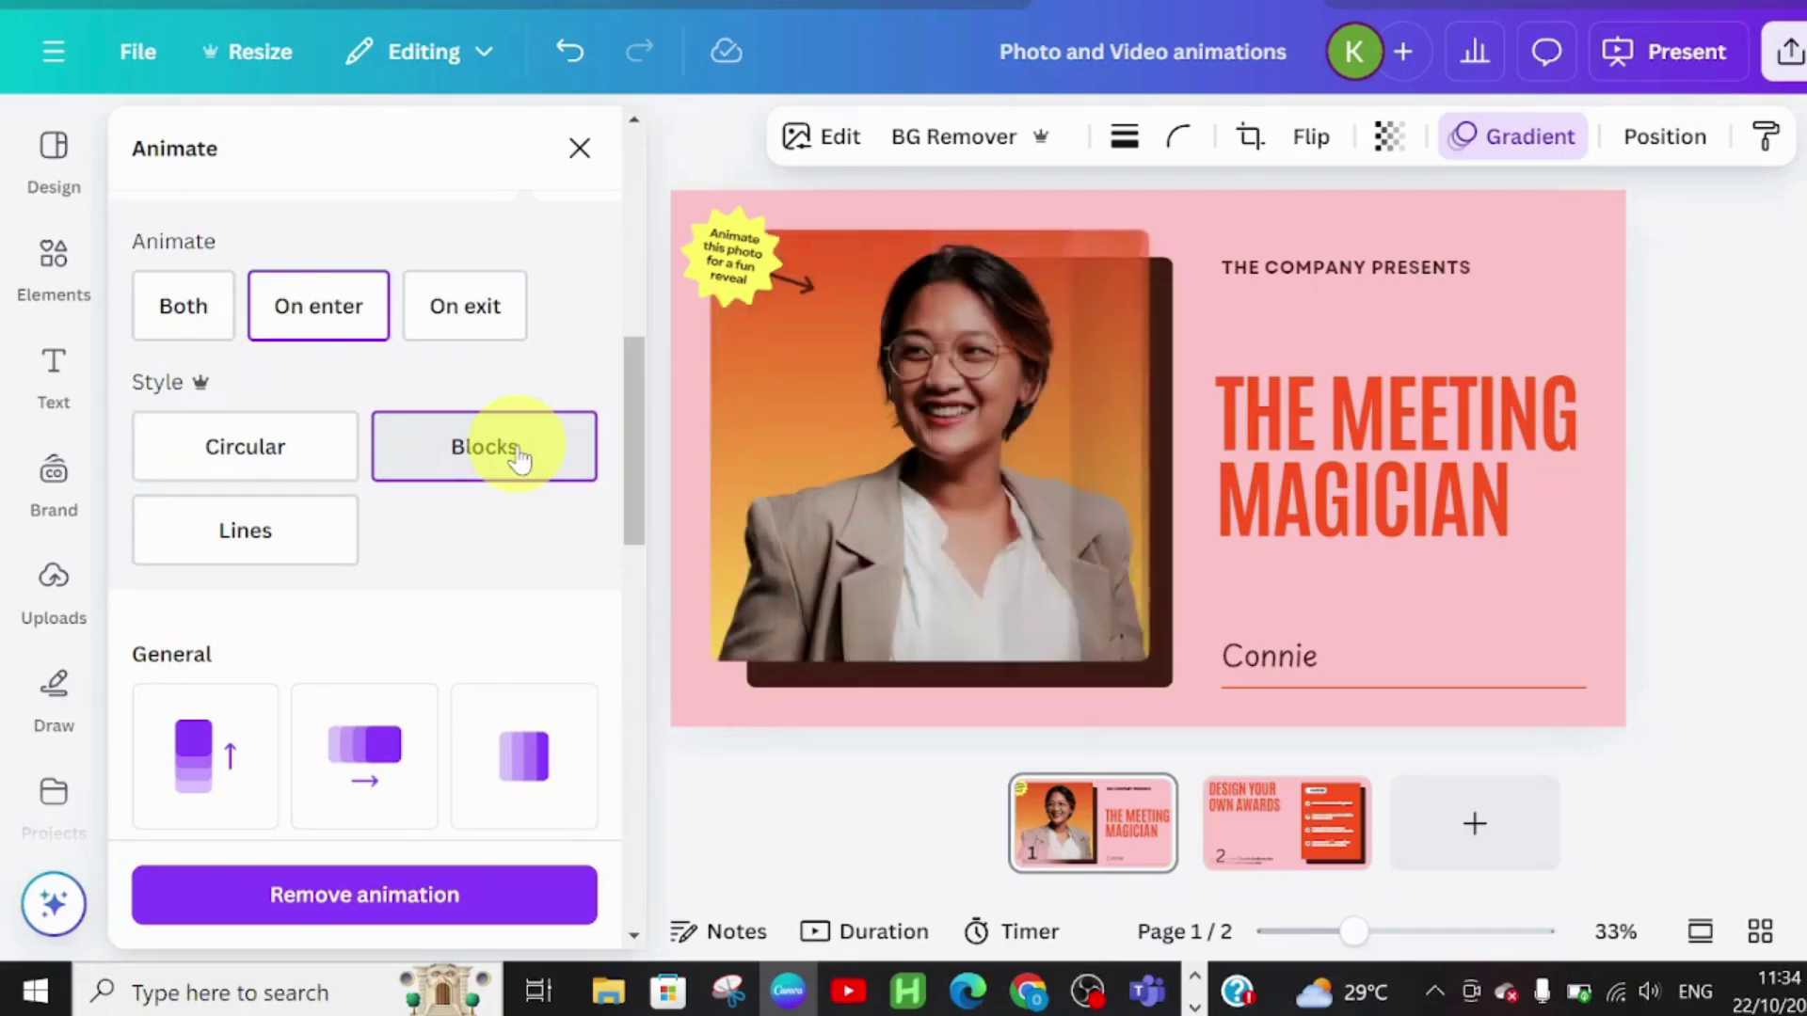
left_click(293, 542)
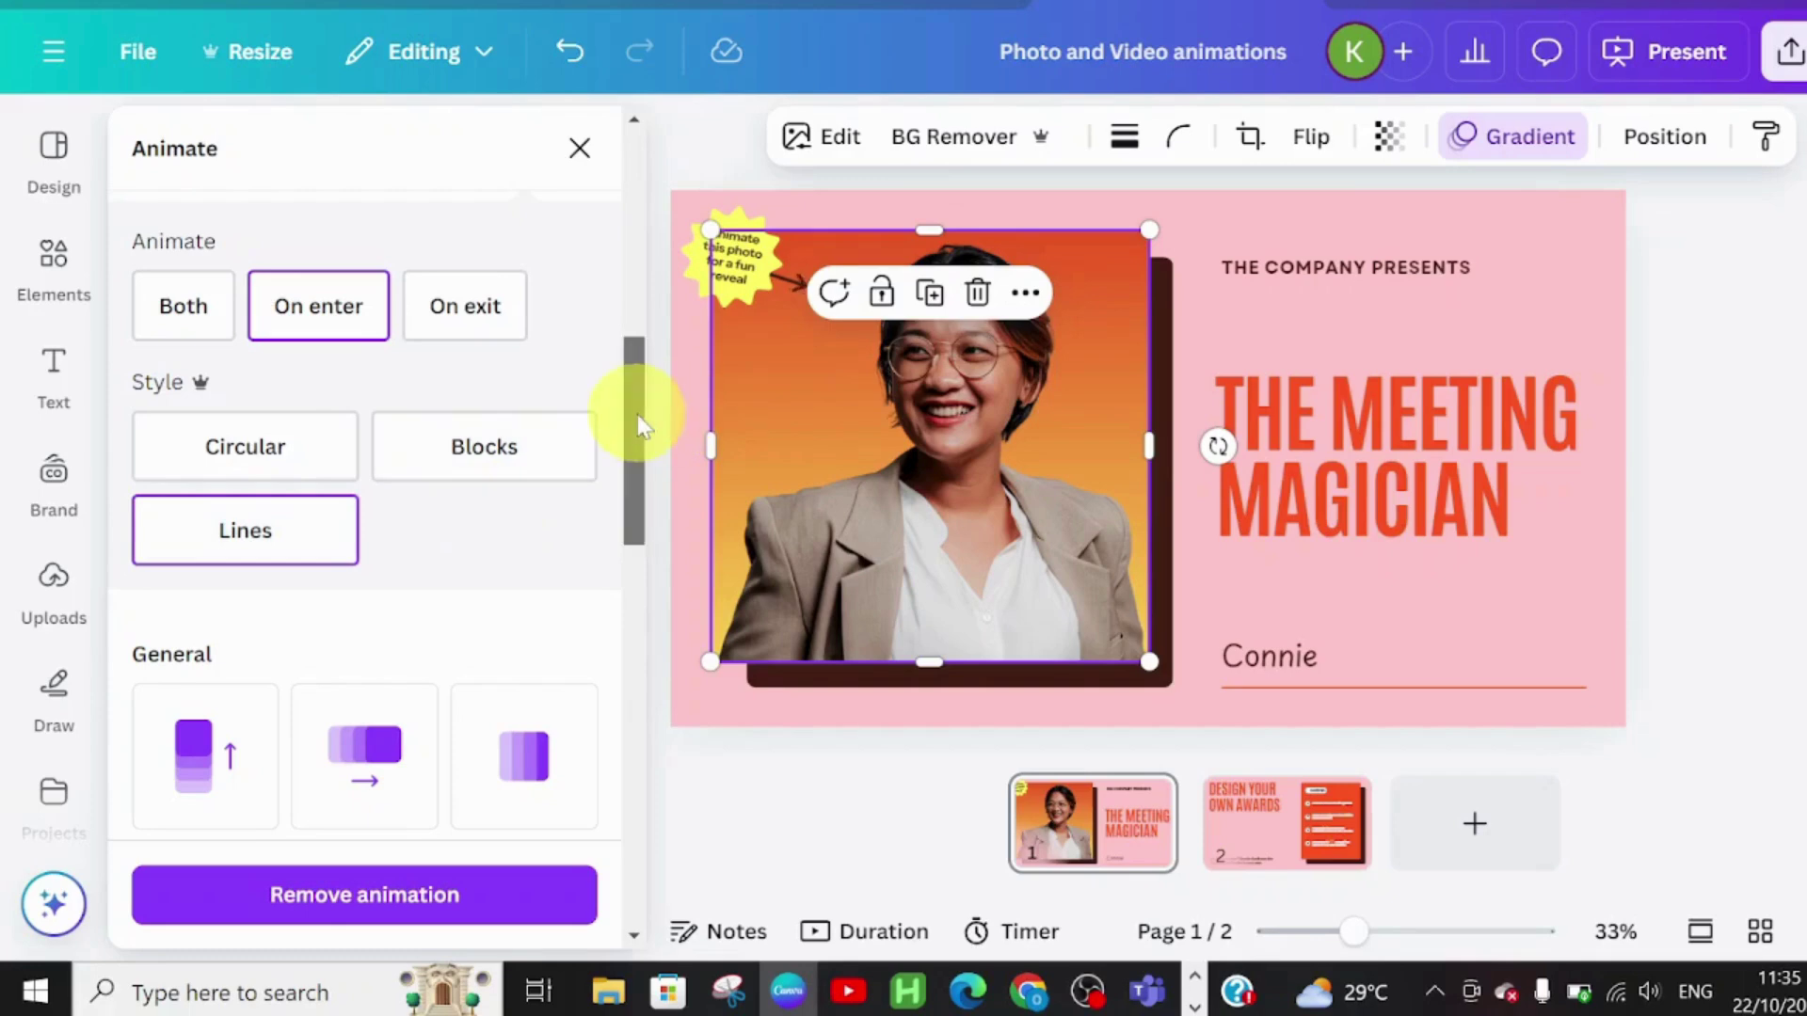
left_click_drag(638, 417, 688, 399)
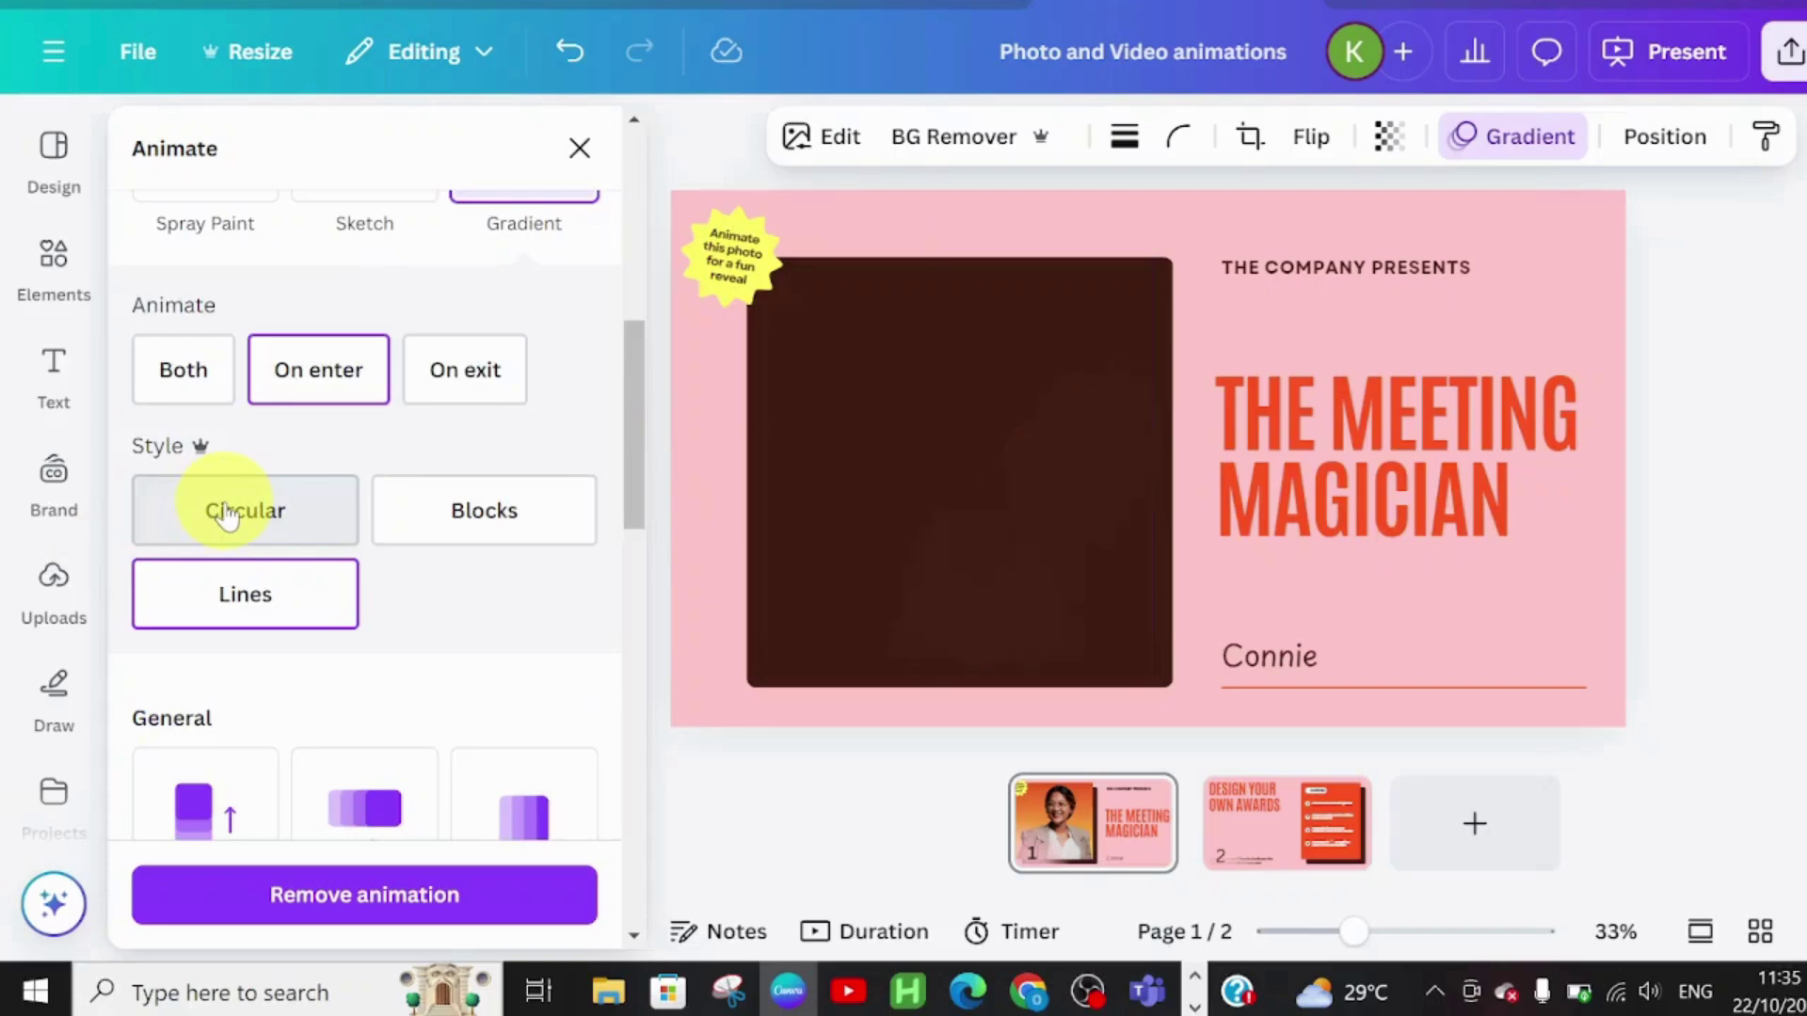
left_click(225, 514)
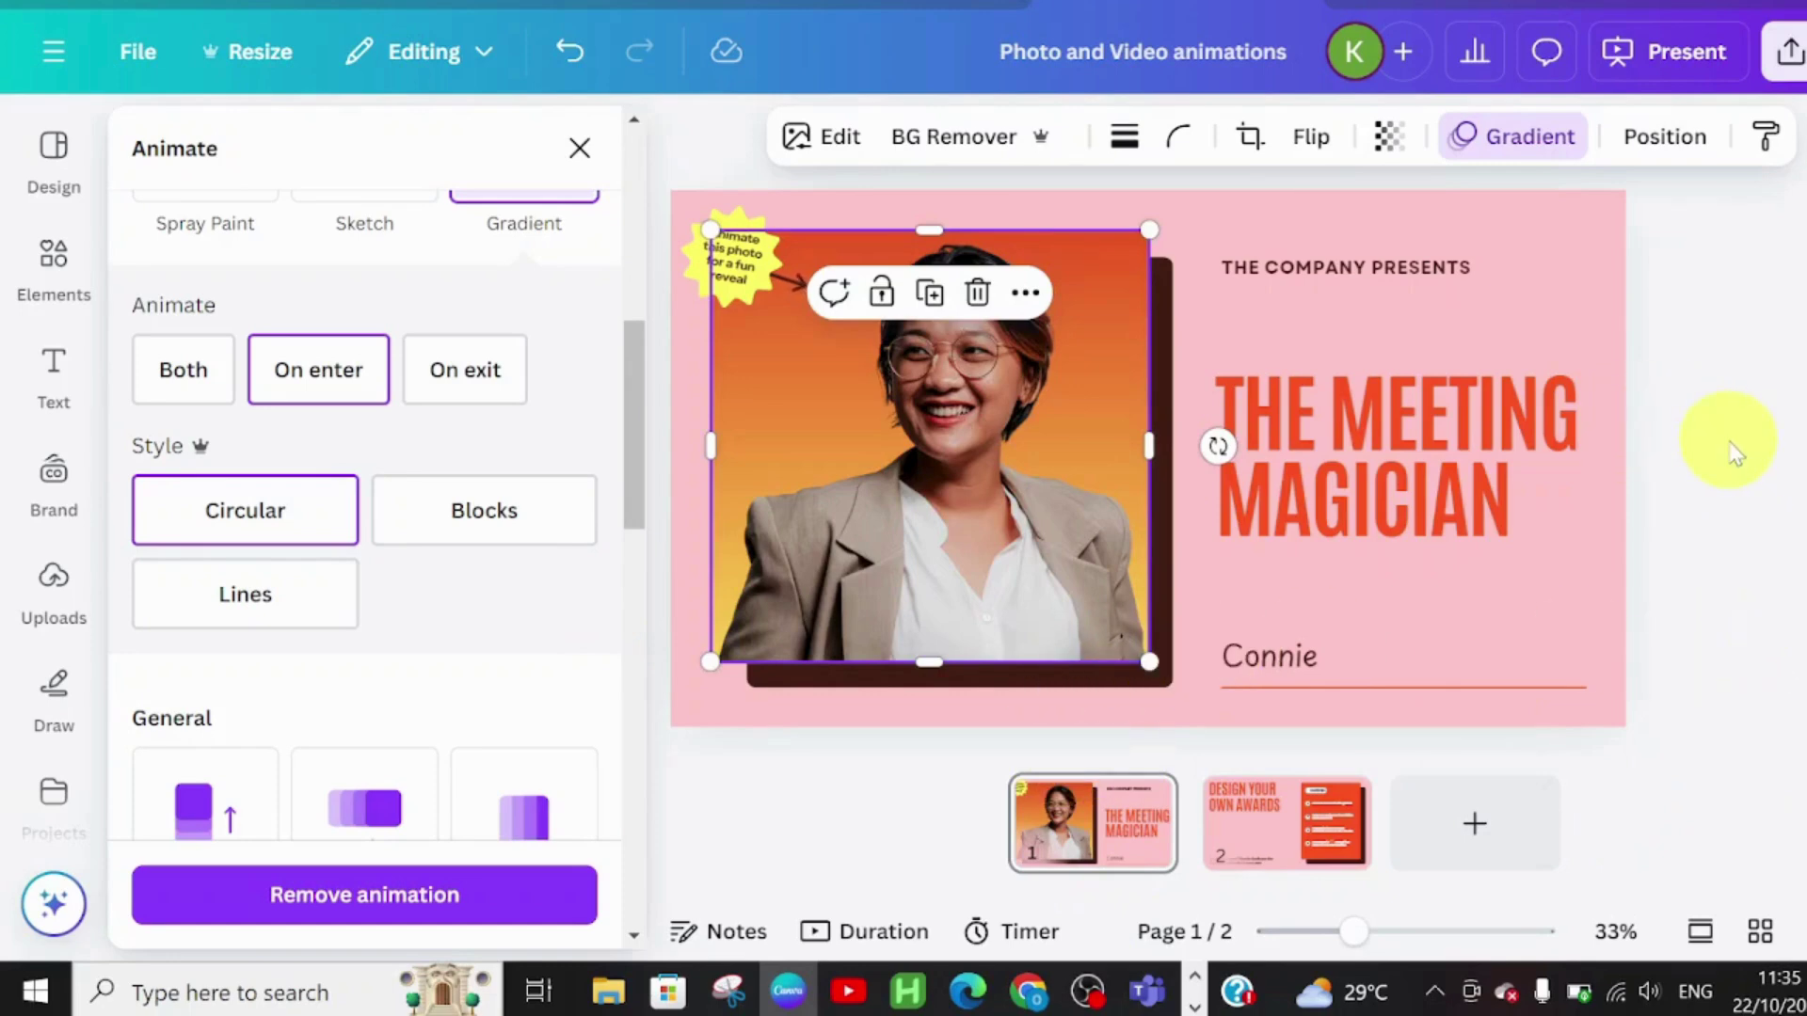
left_click(580, 150)
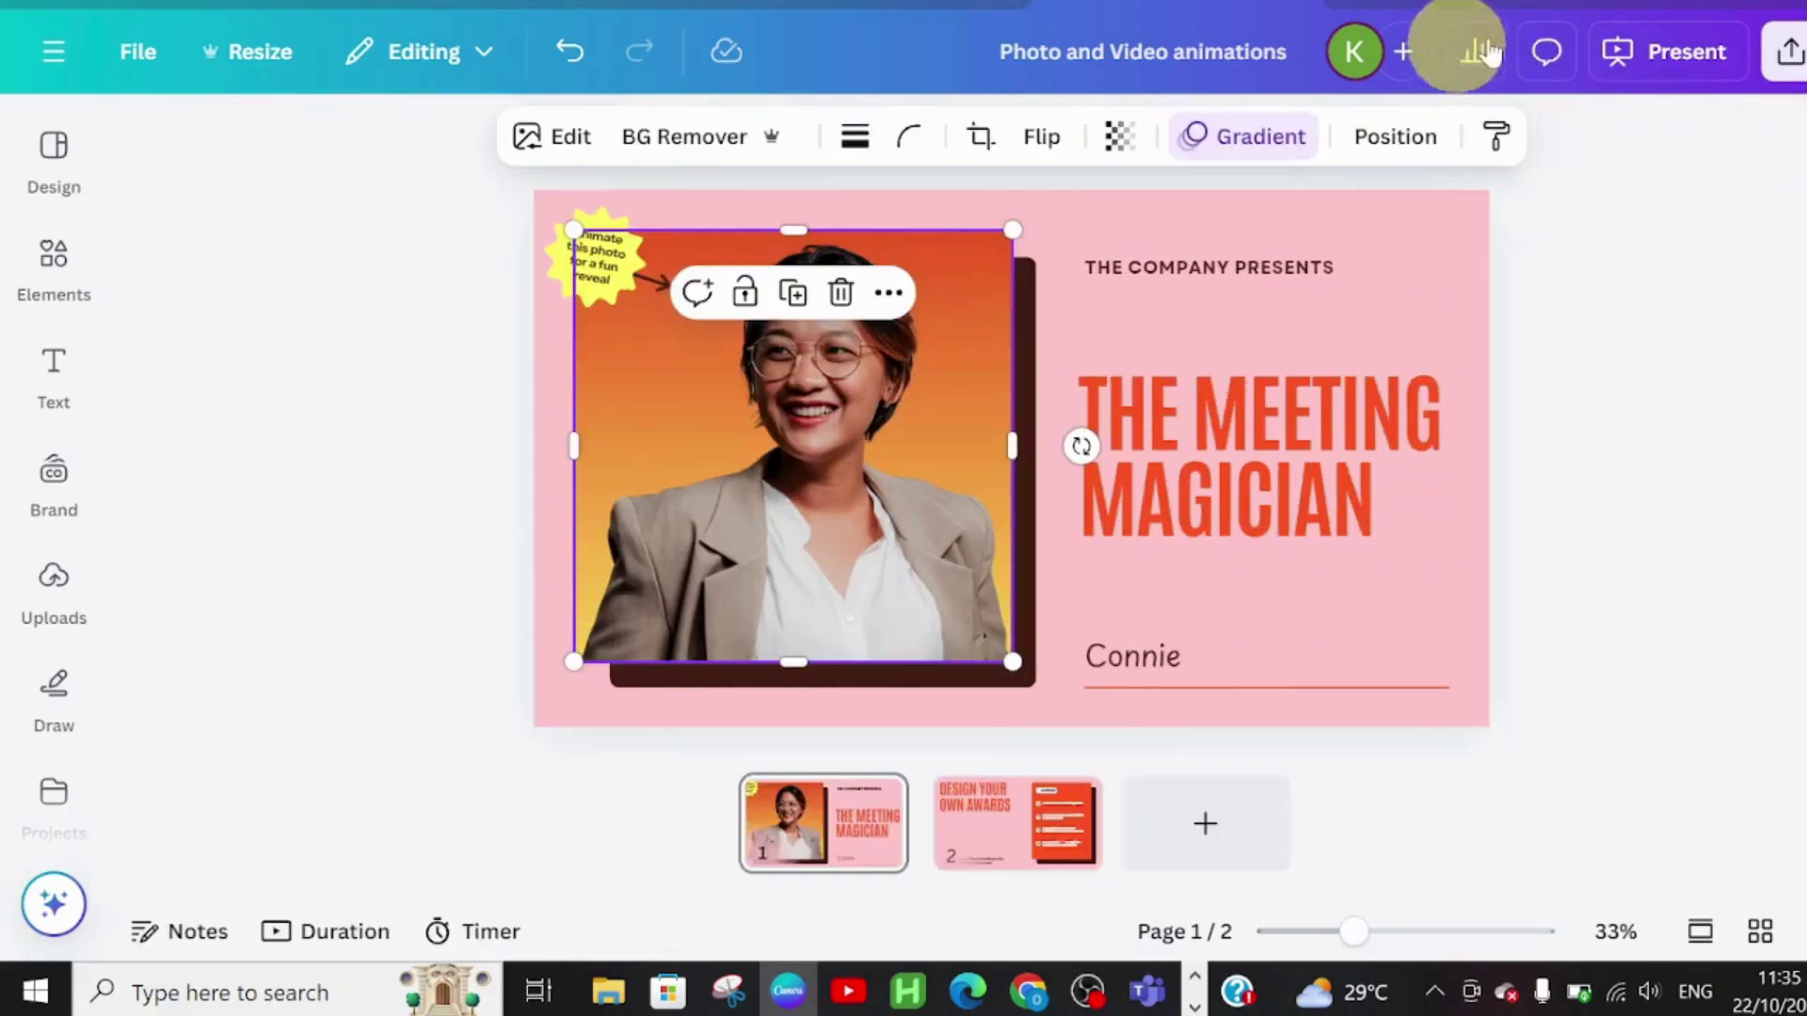
- Present the slides using the Present full screen option
left_click(1656, 60)
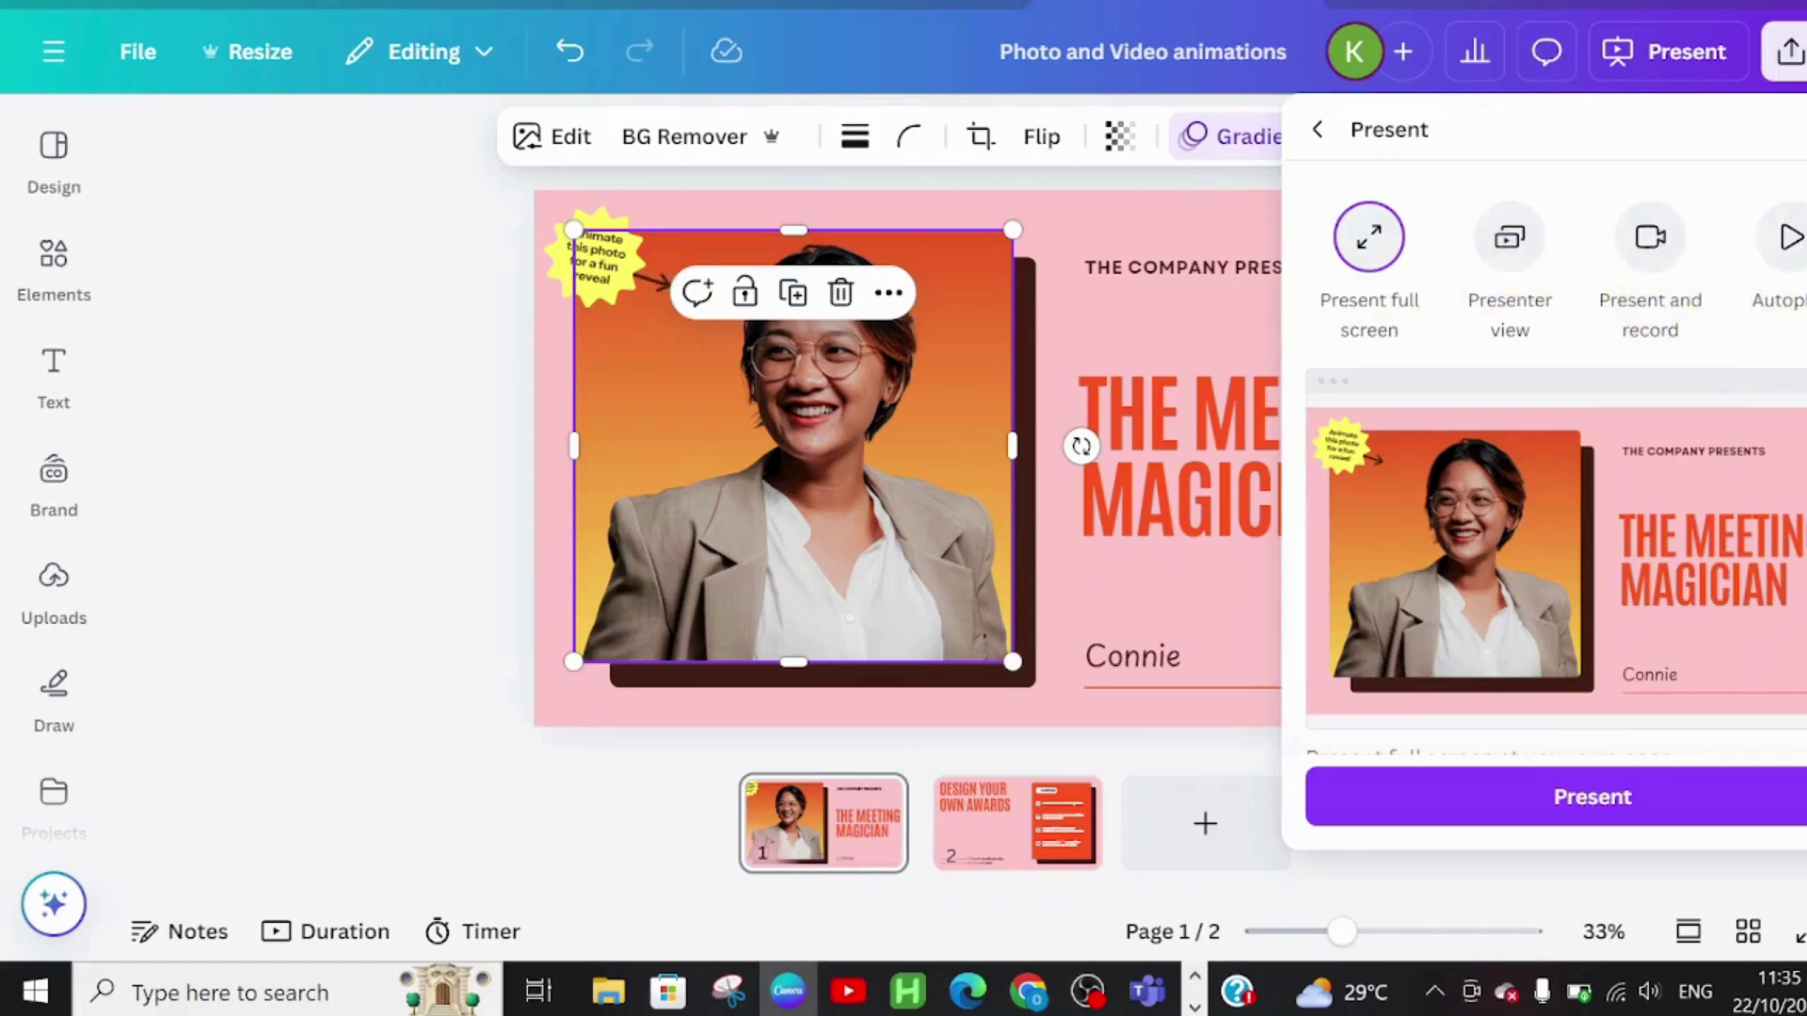
scroll(1556, 449, "down", 1)
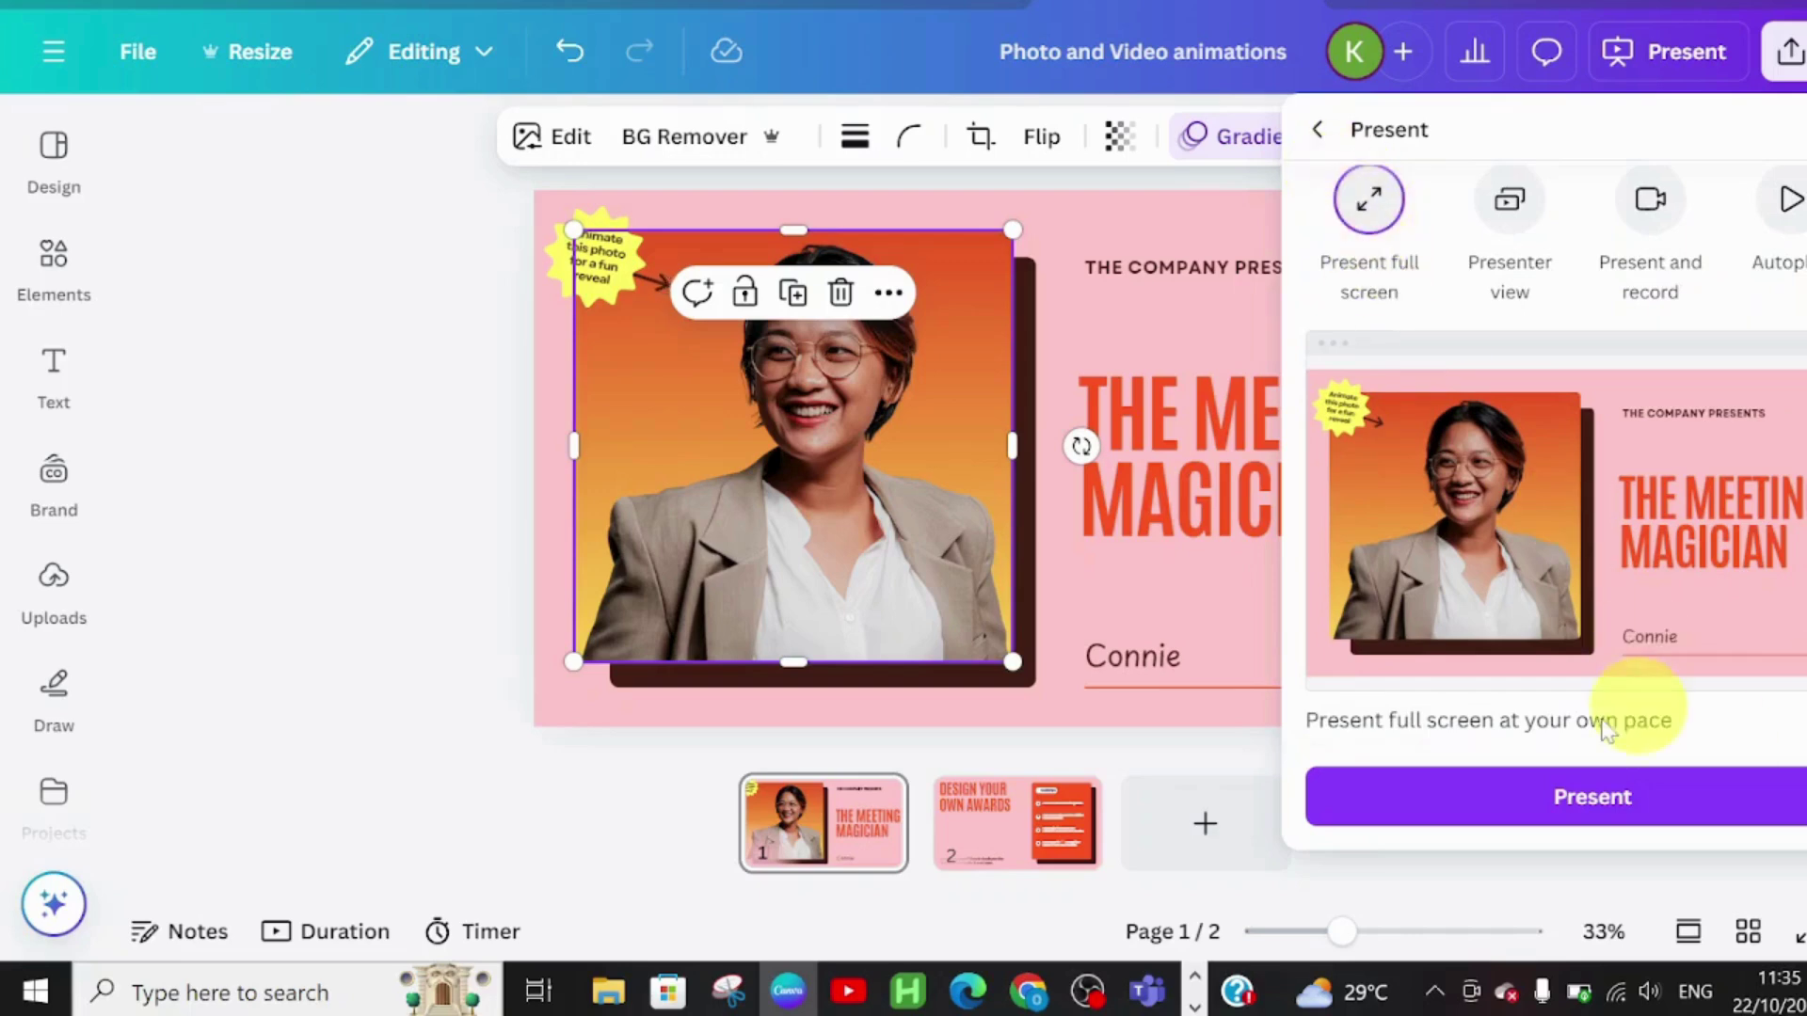
left_click(1571, 798)
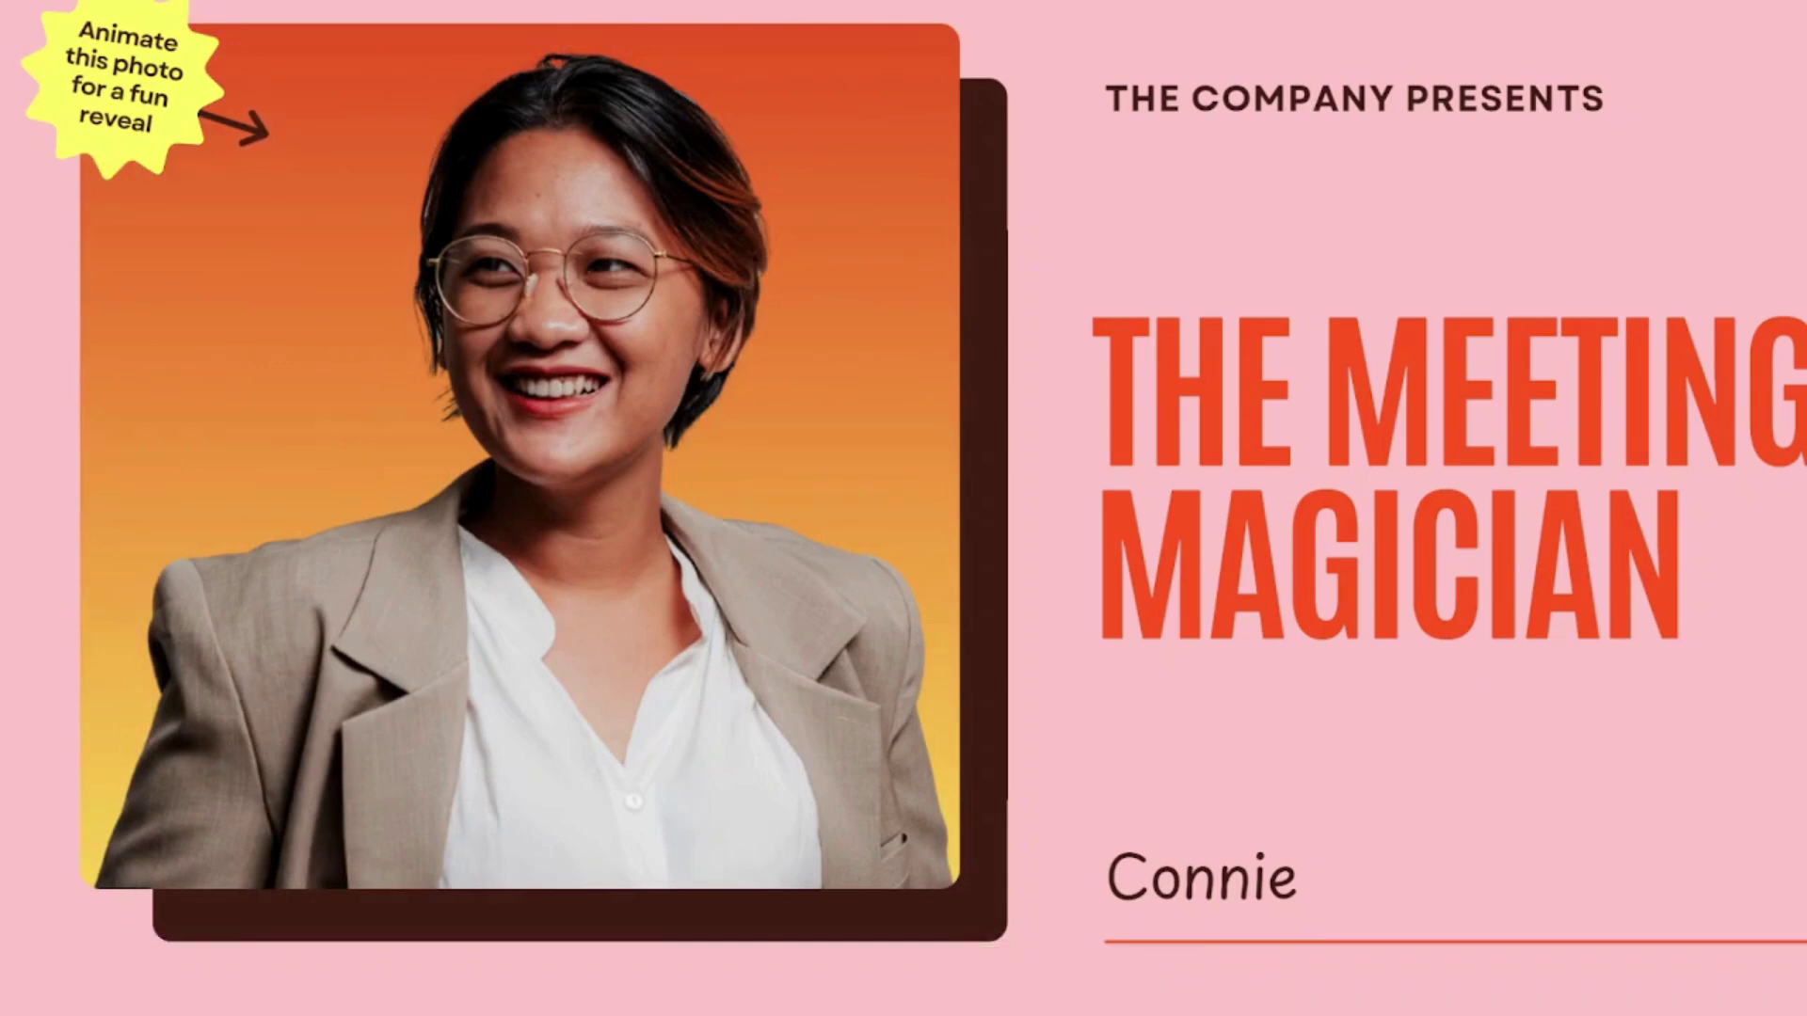
- Exit the full-screen presentation with Esc
mouse_move(1799, 978)
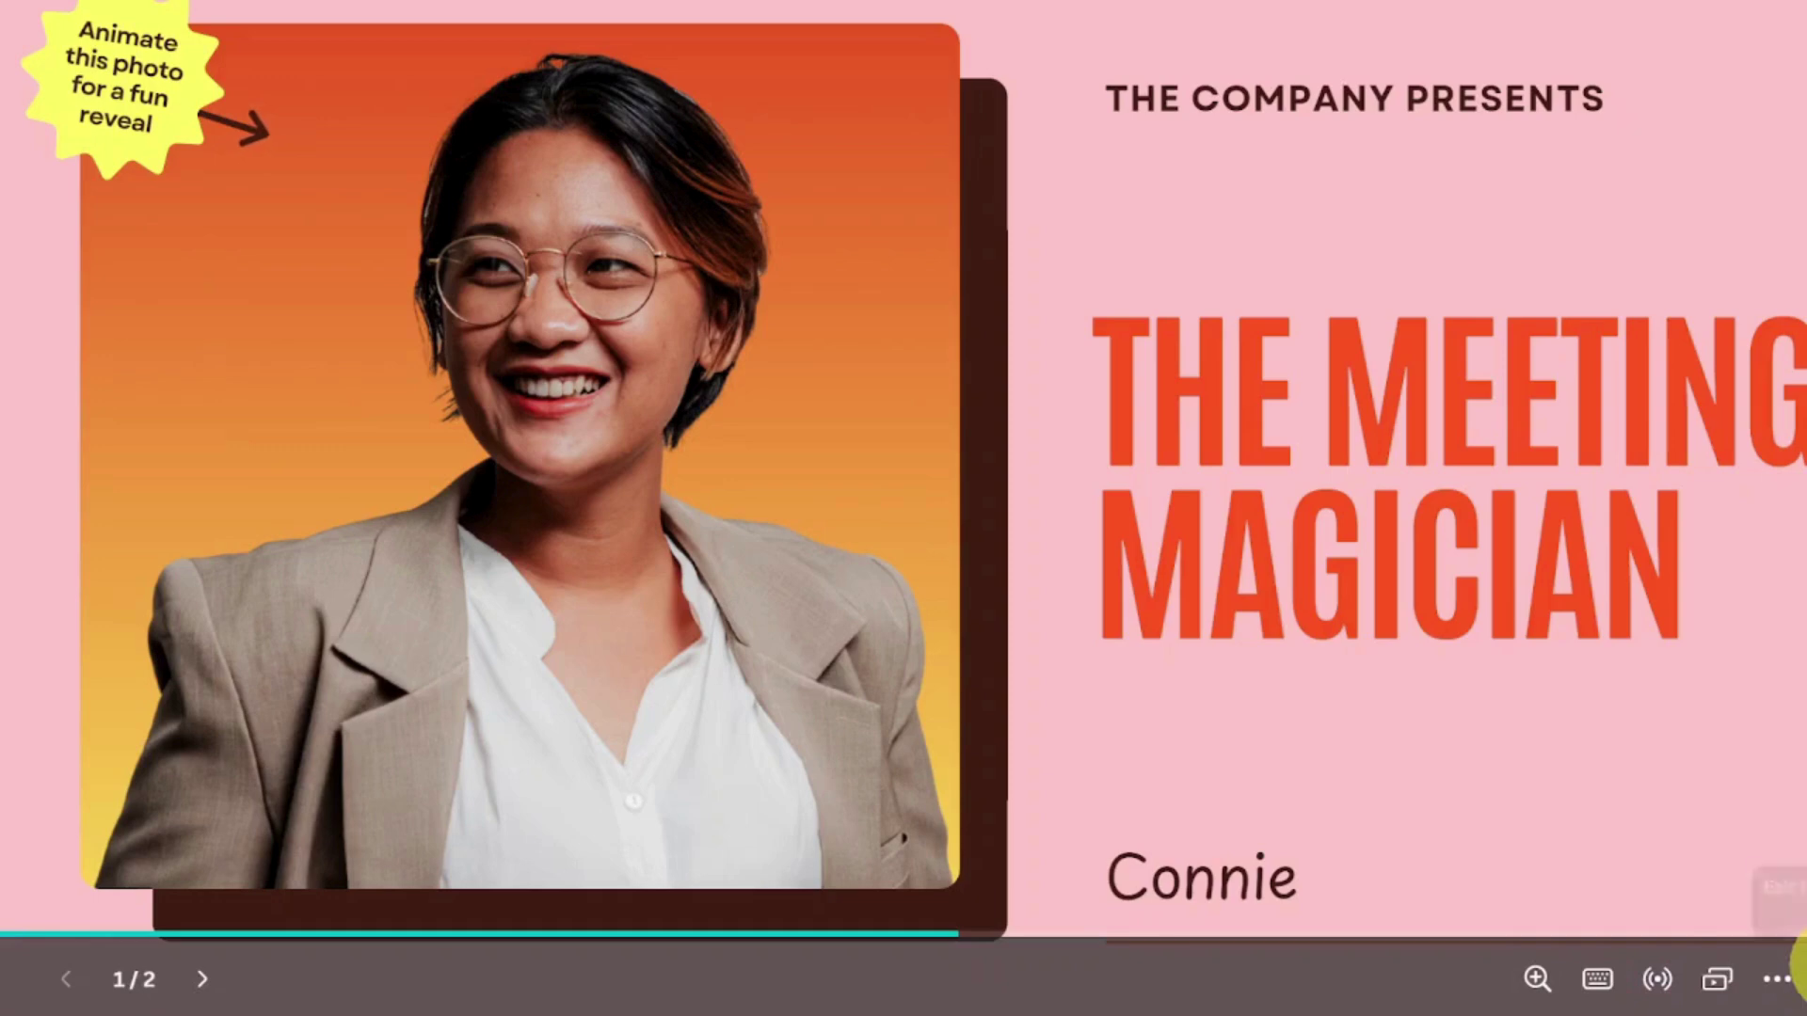
key("Escape")
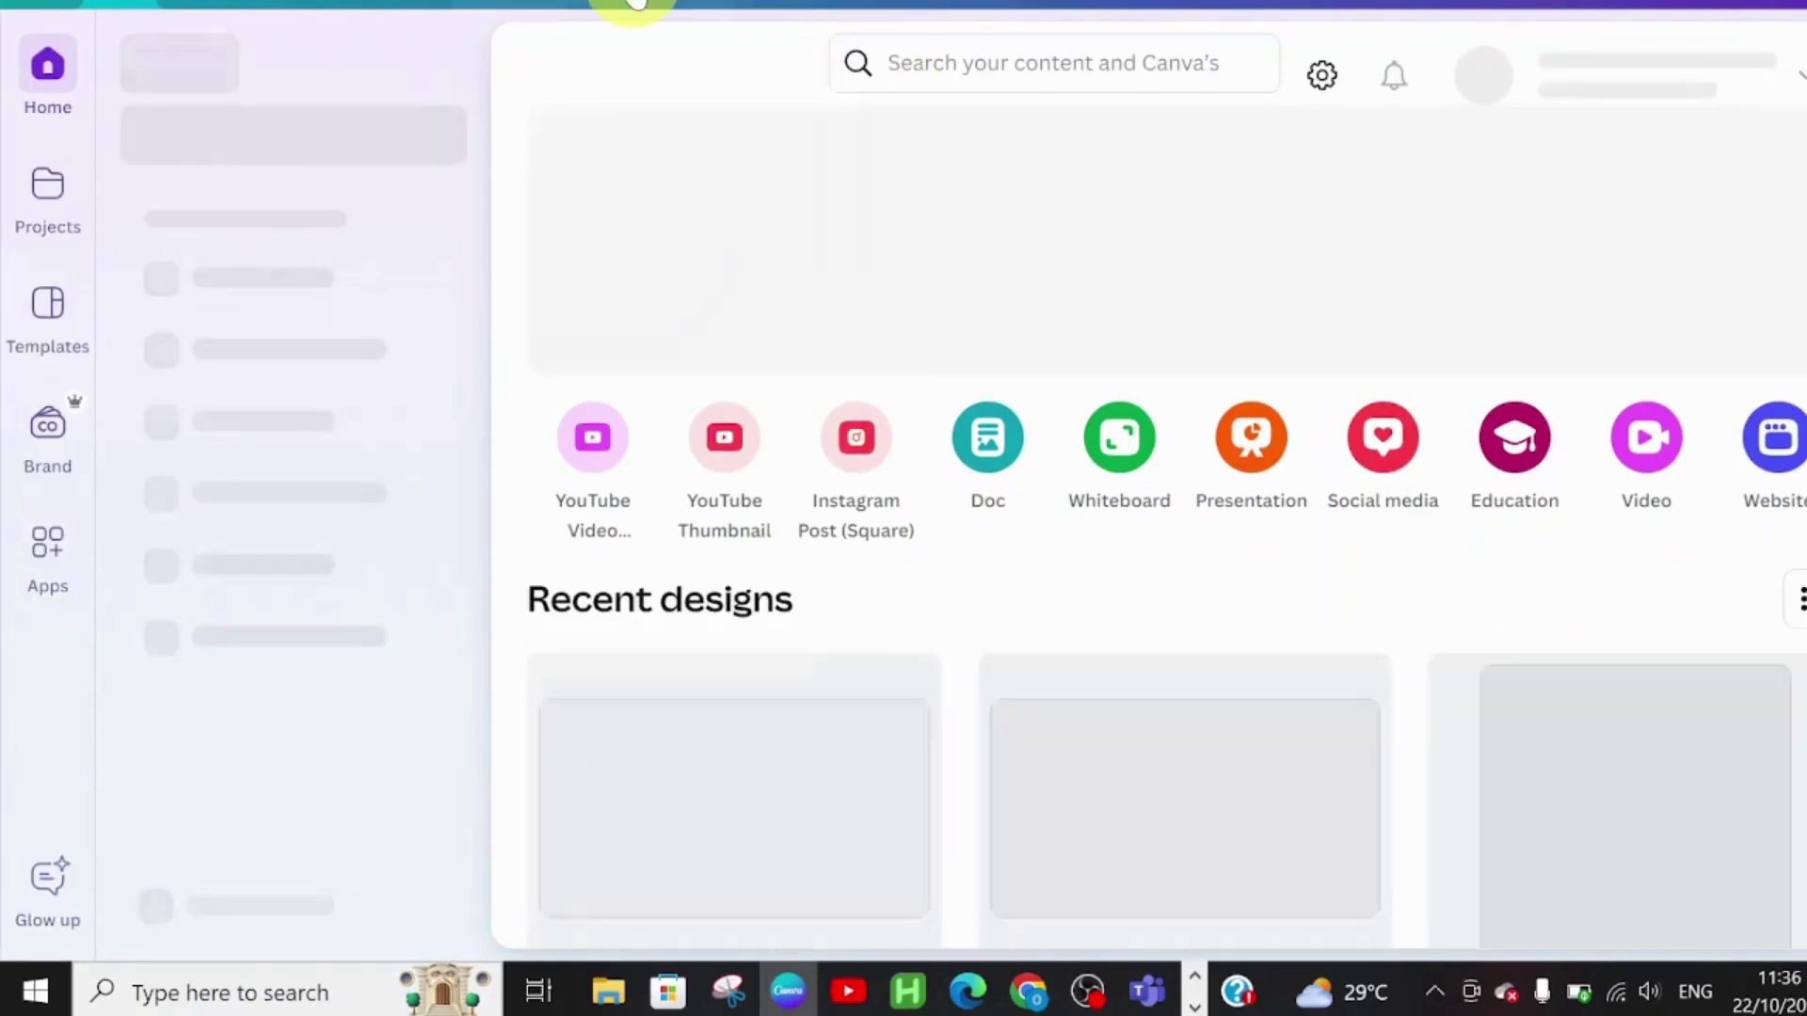
- Scroll the home page down to Recent designs to find the Fall Vision Board TikTok Video
mouse_move(639, 3)
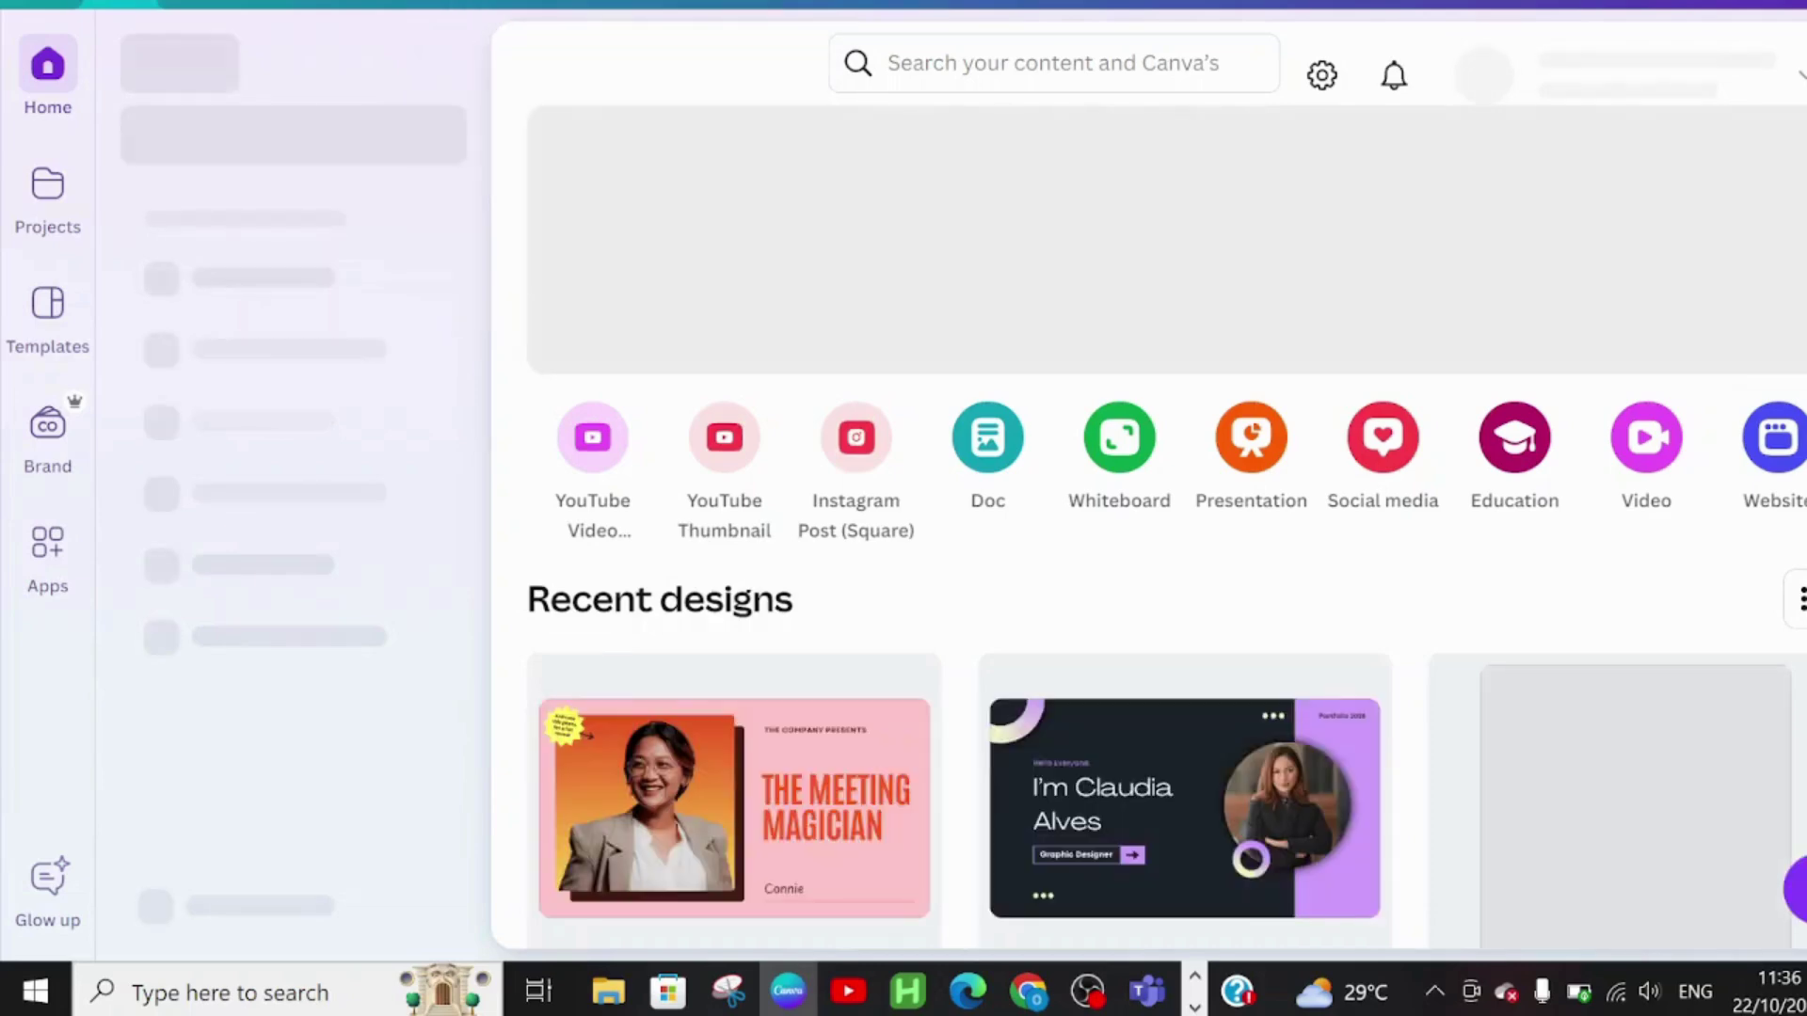
scroll(1167, 527, "down", 4)
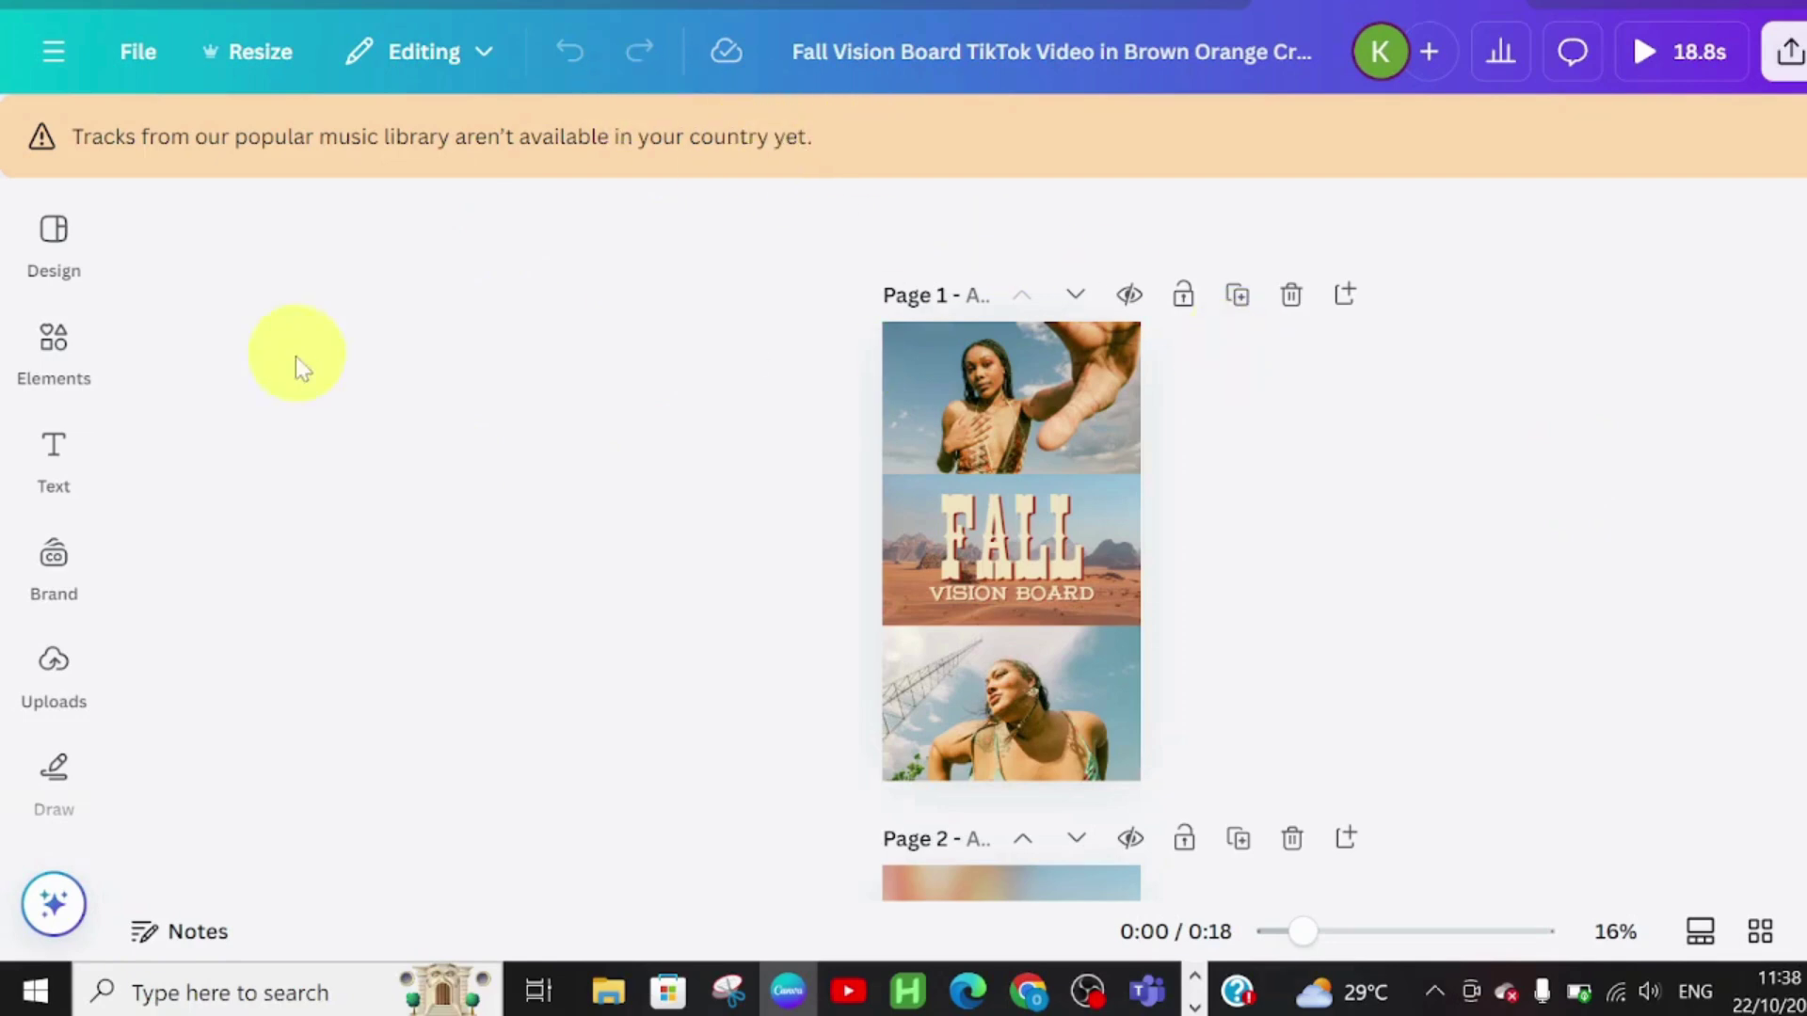
- Browse the Design panel's template suggestions for this slide, then close them again
left_click(47, 240)
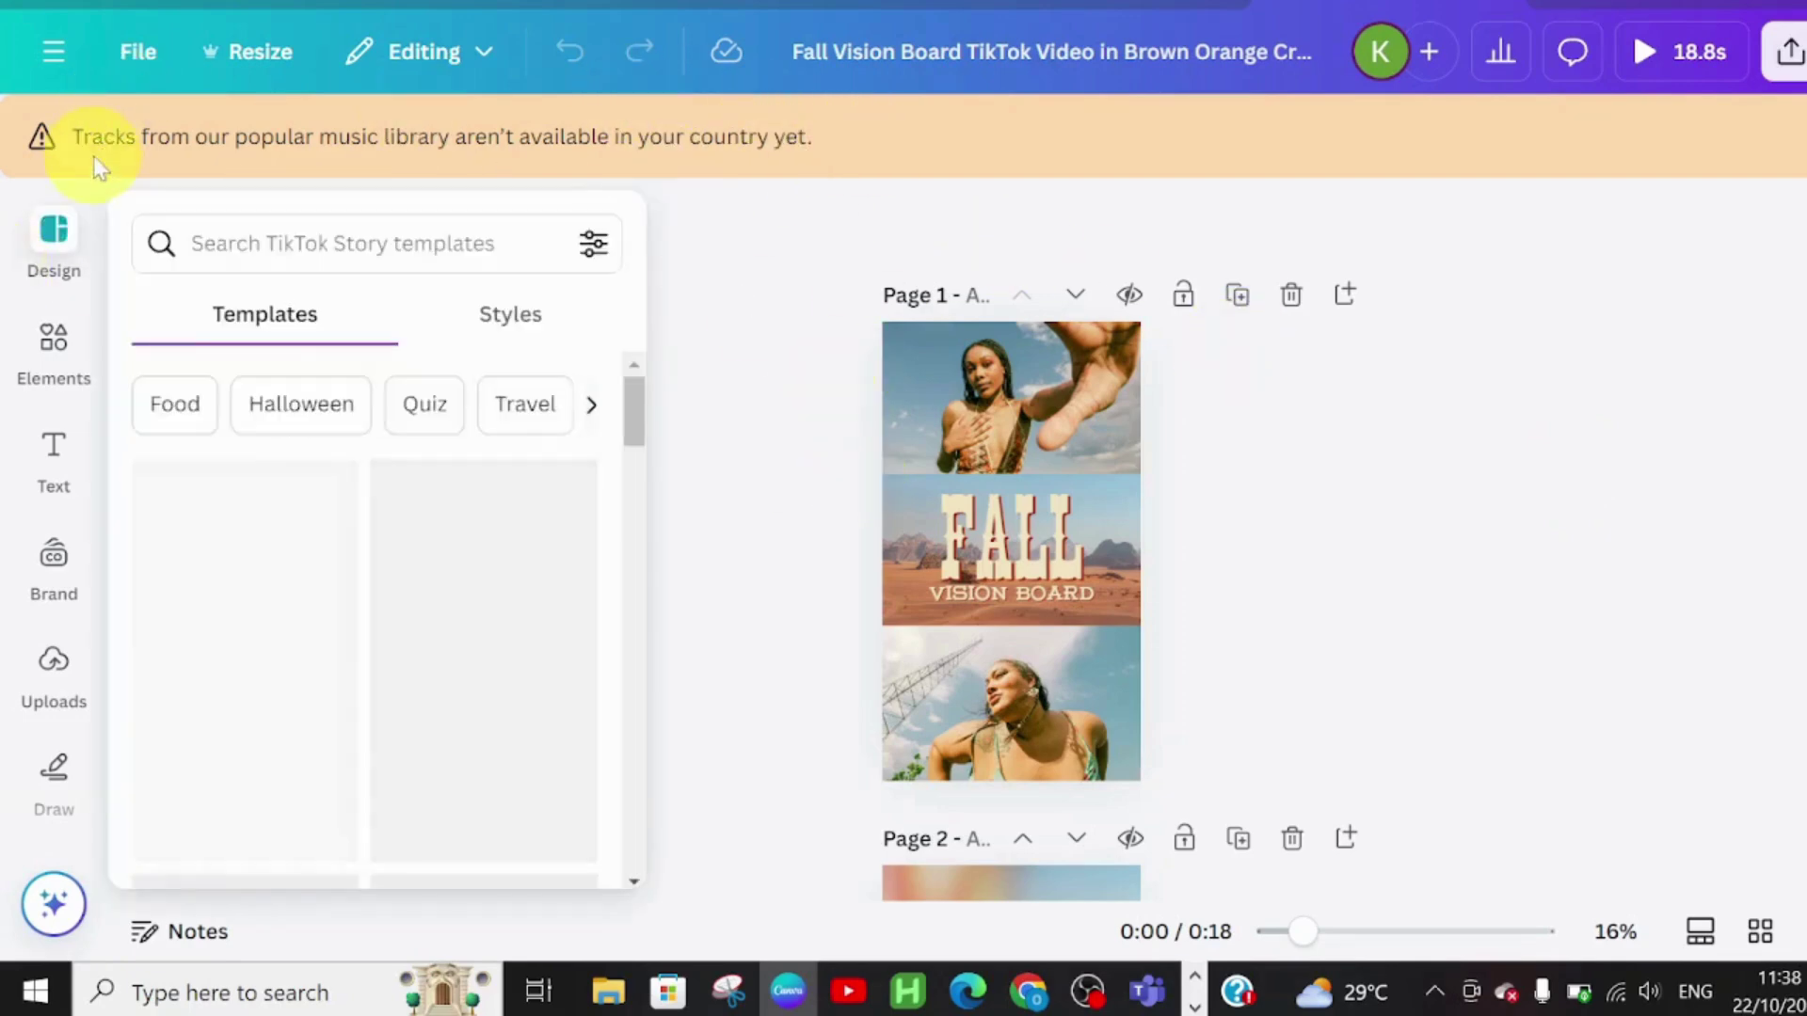
left_click(100, 141)
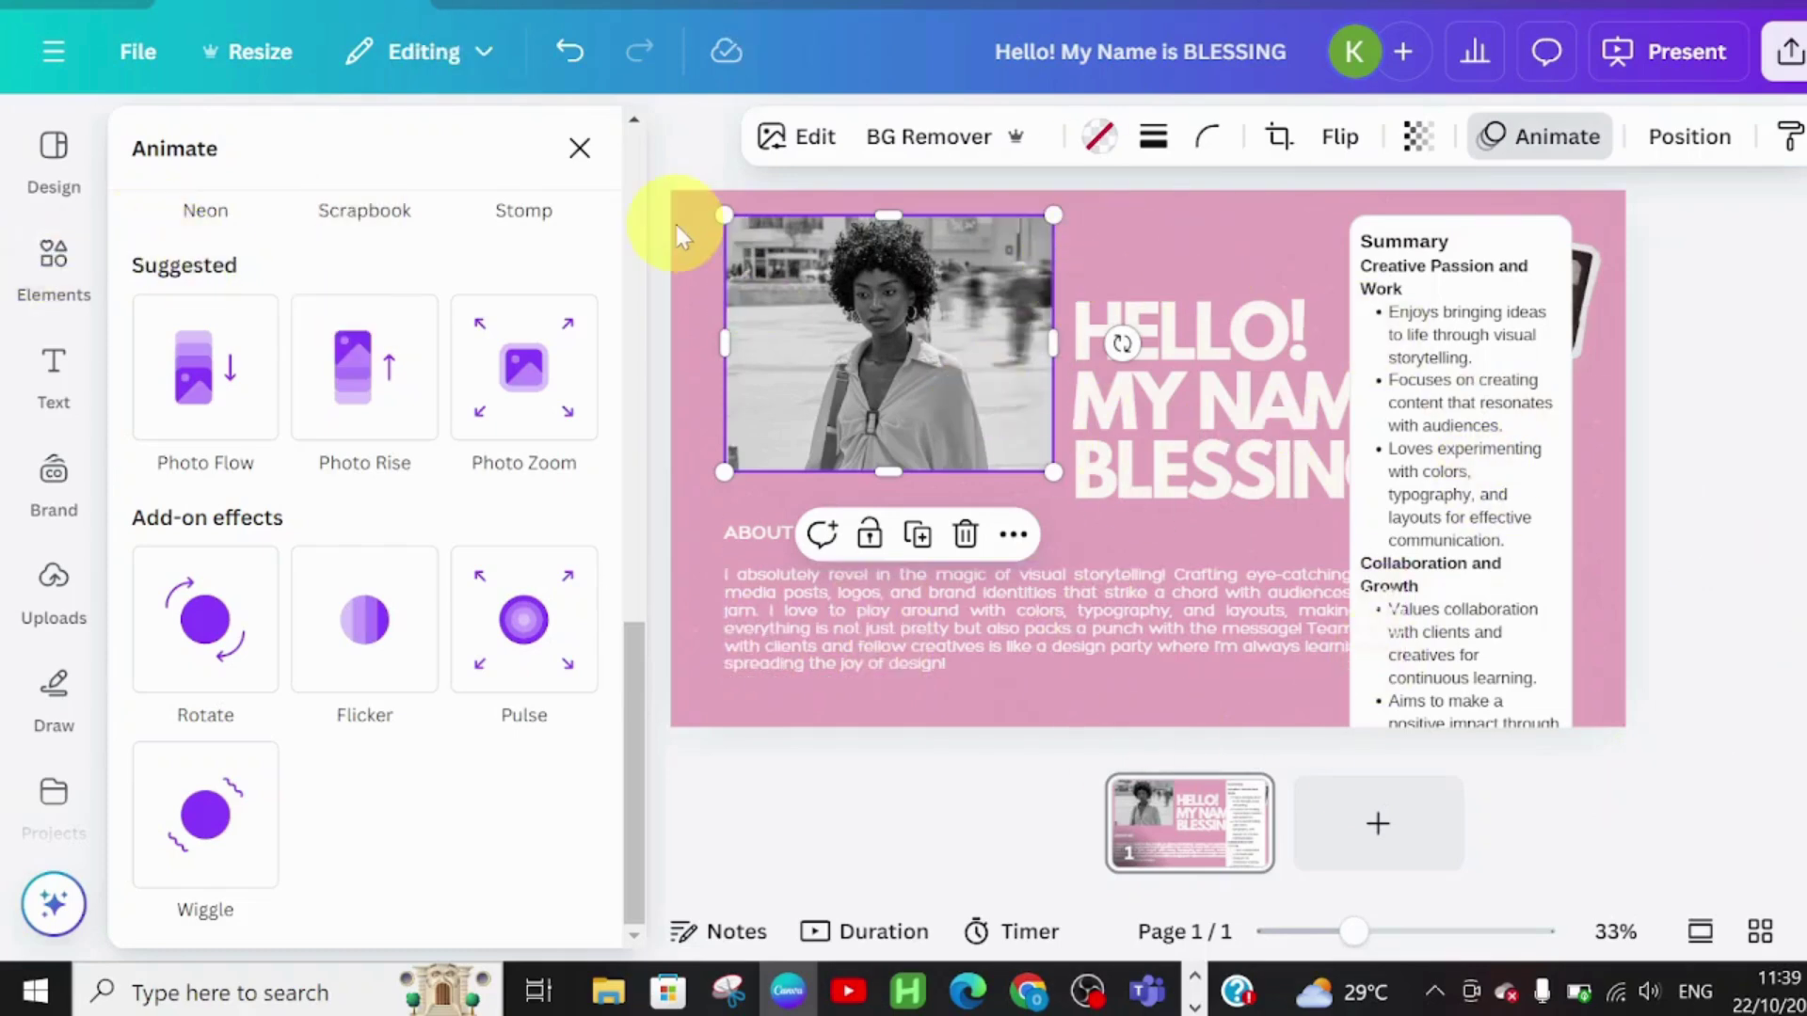
- Close the photo animations, select the About Me paragraph and scroll its More options to Translate text
left_click(580, 148)
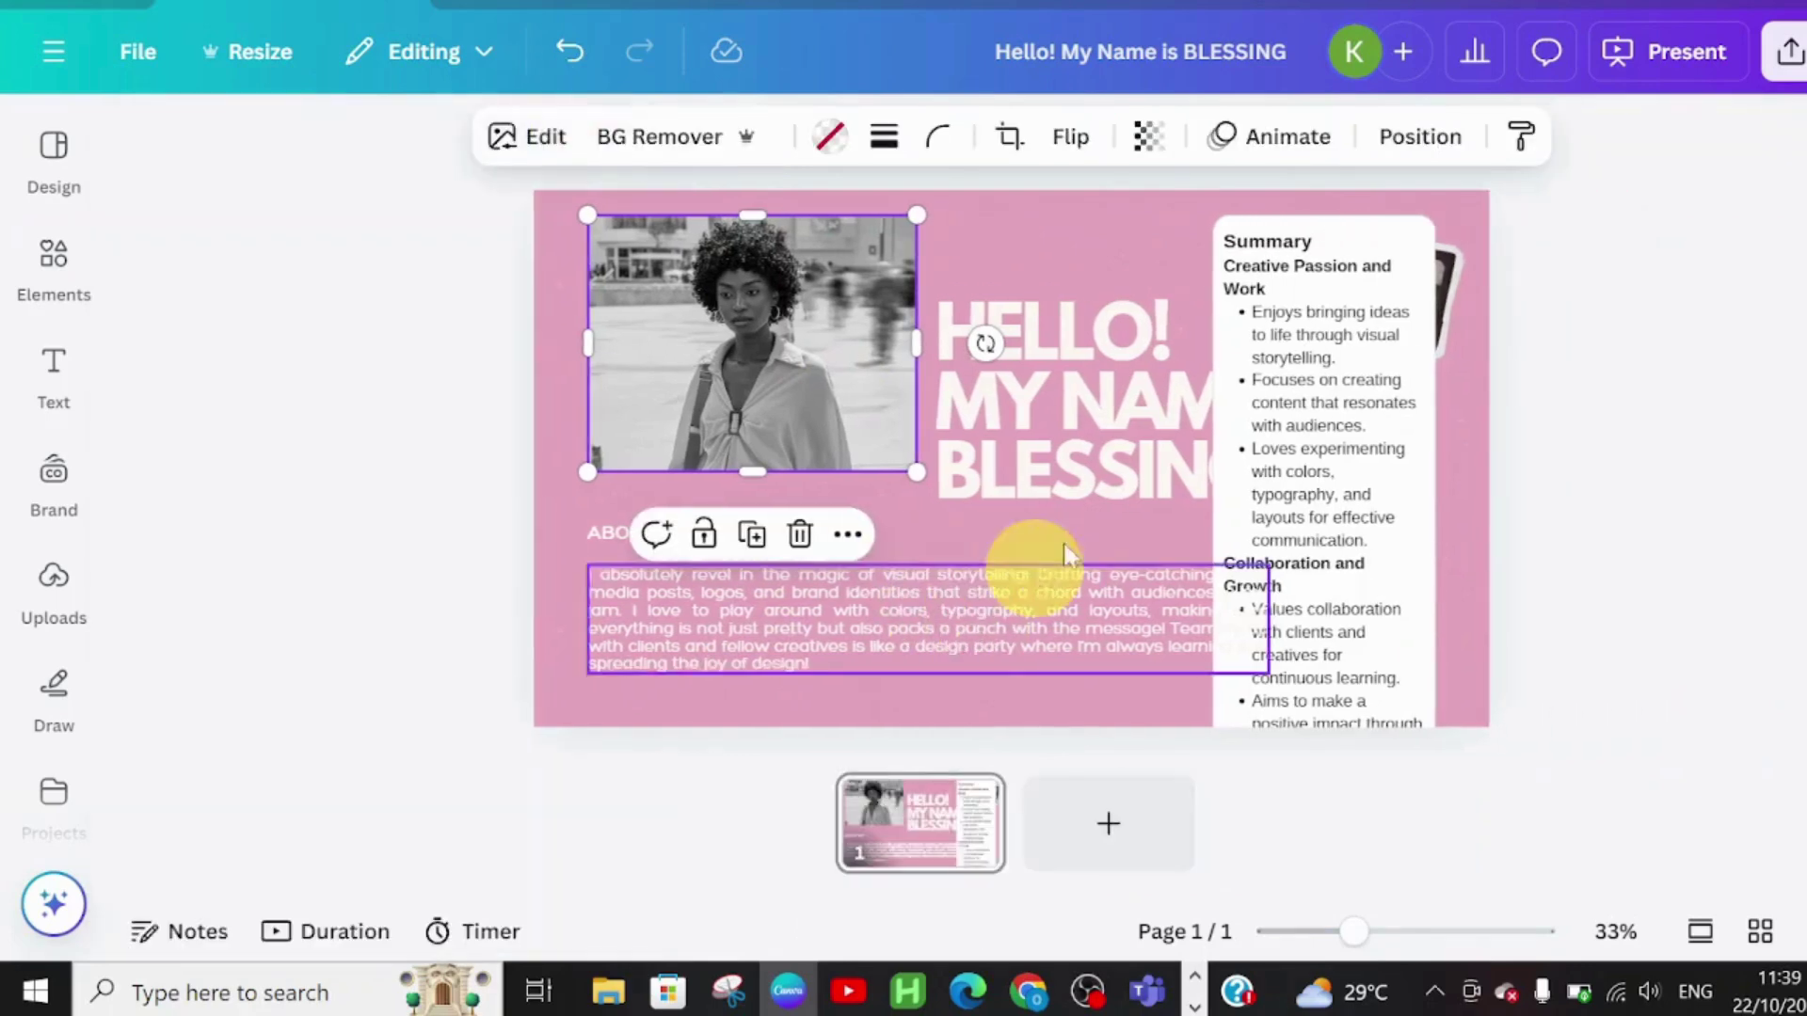
left_click(1030, 647)
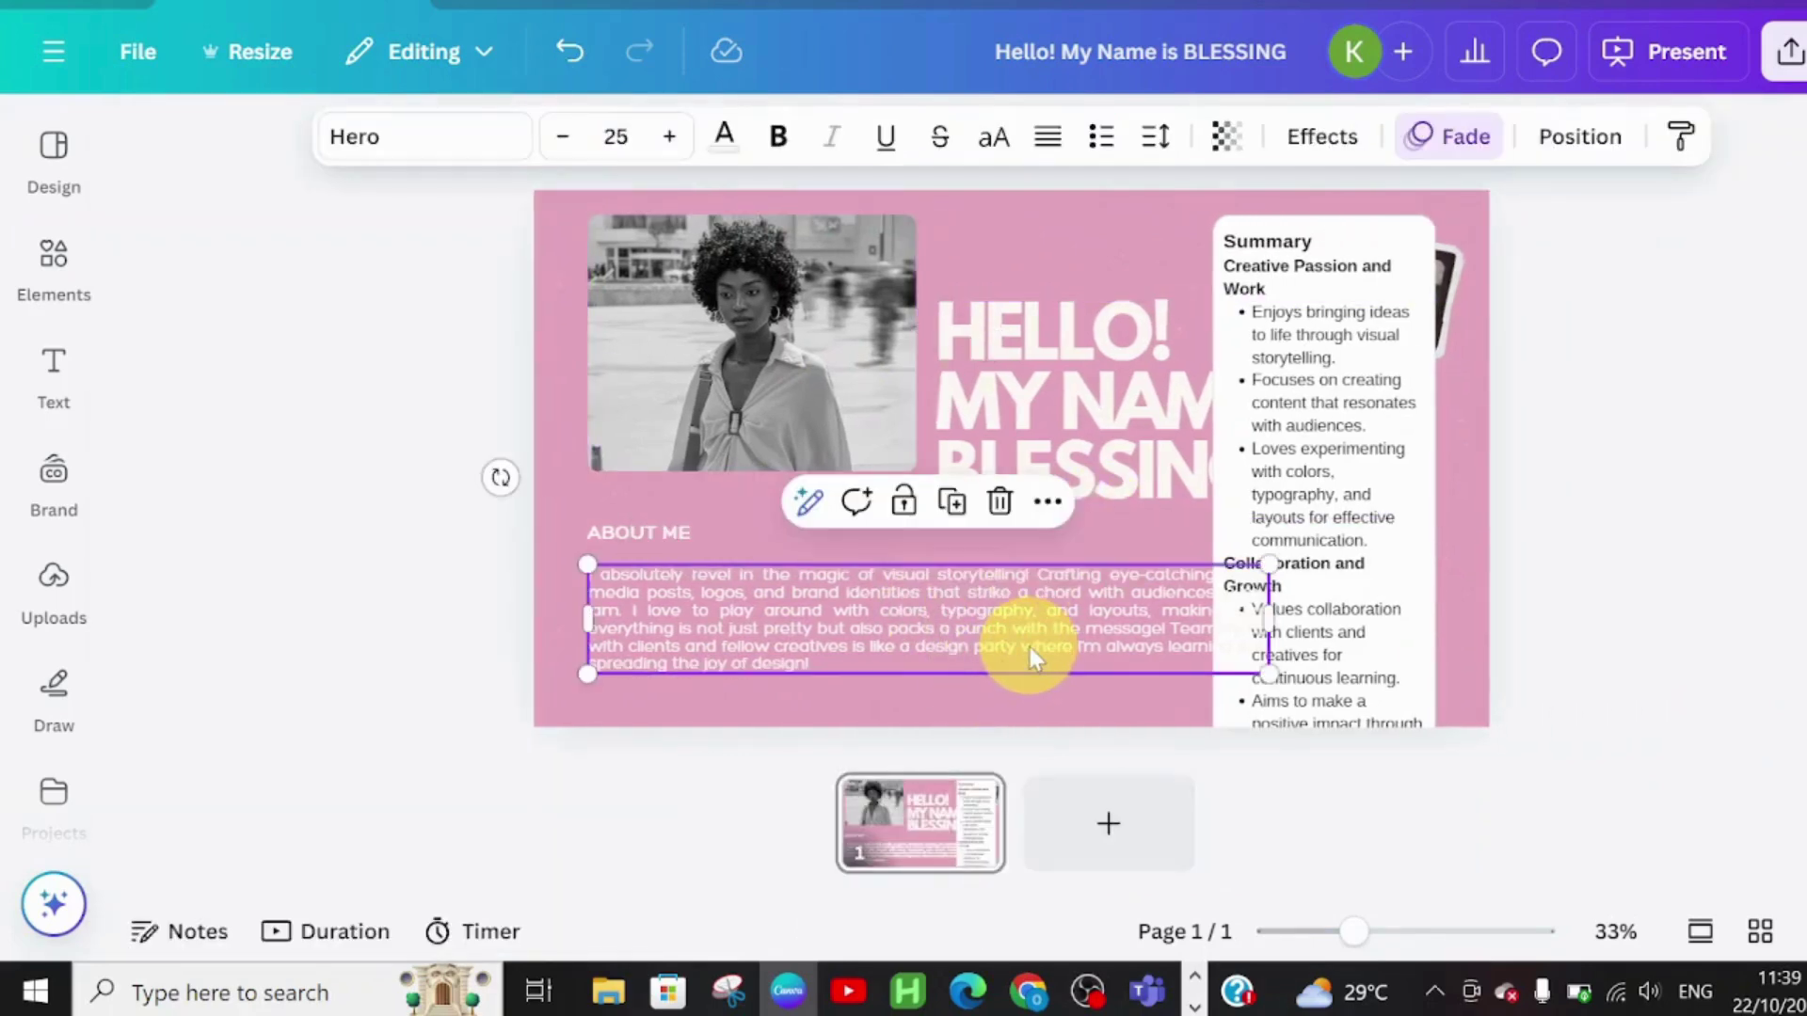
left_click(1051, 503)
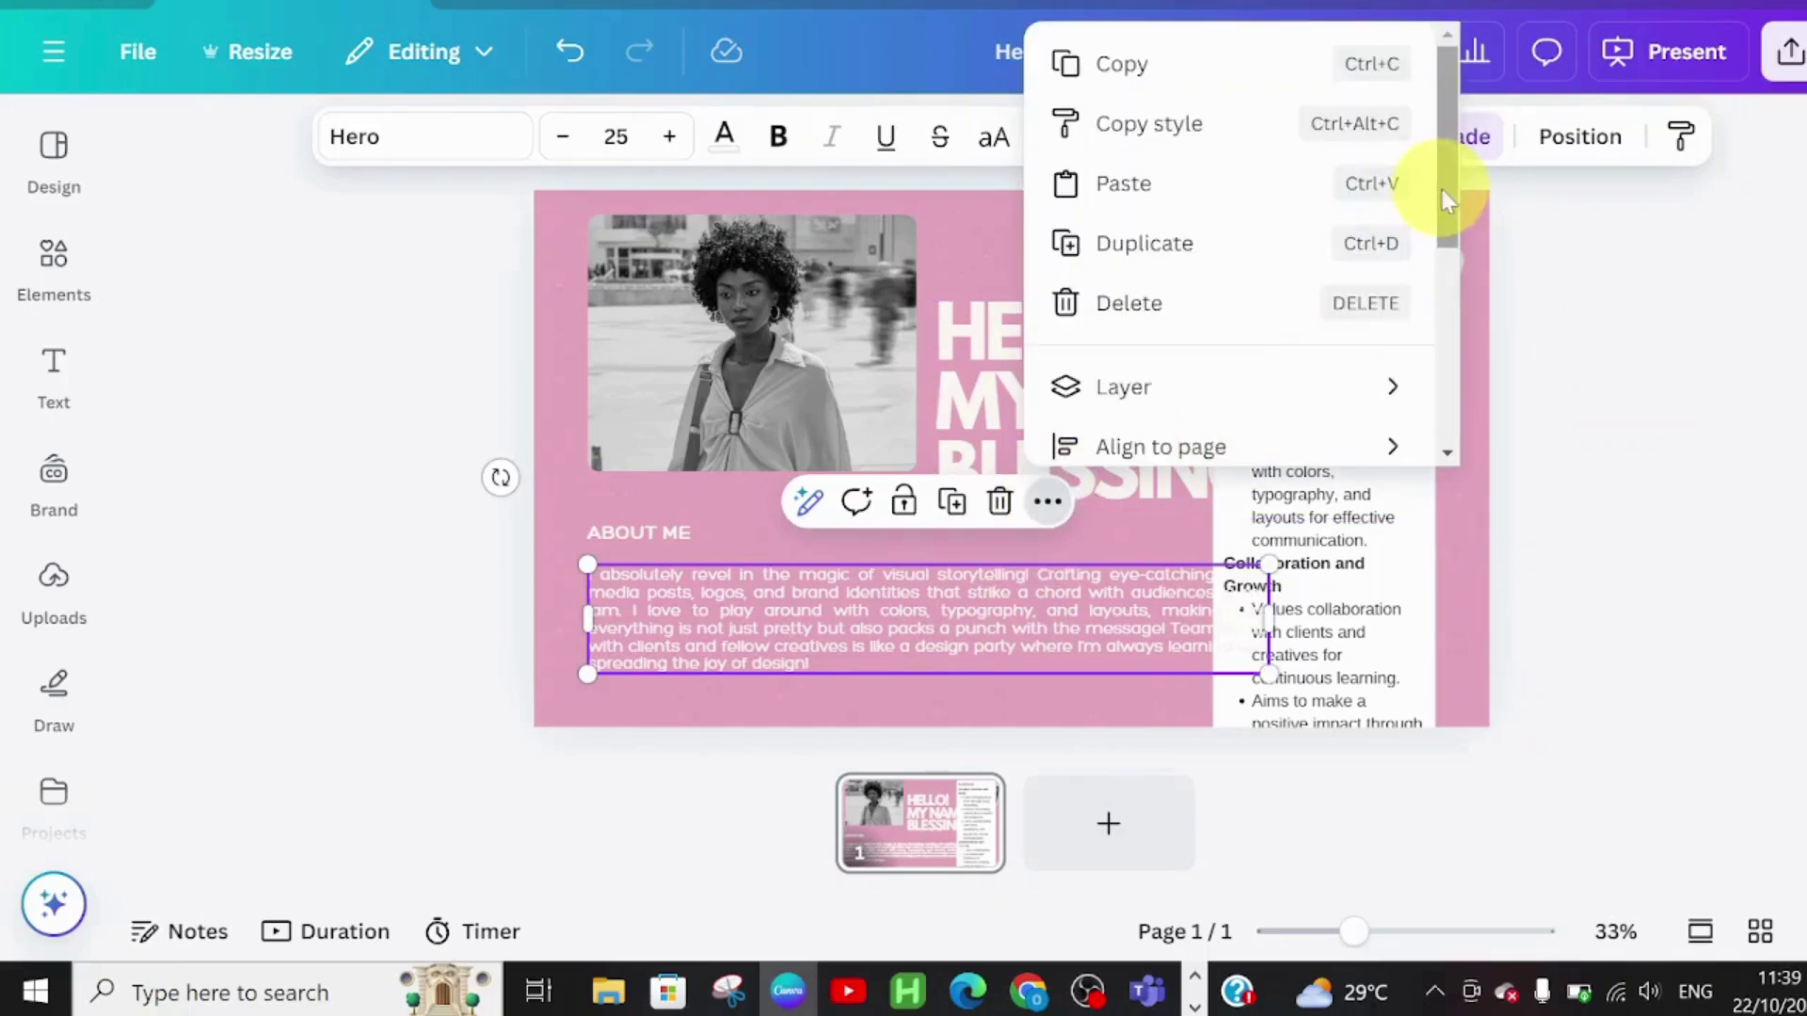
left_click_drag(1442, 186, 1482, 404)
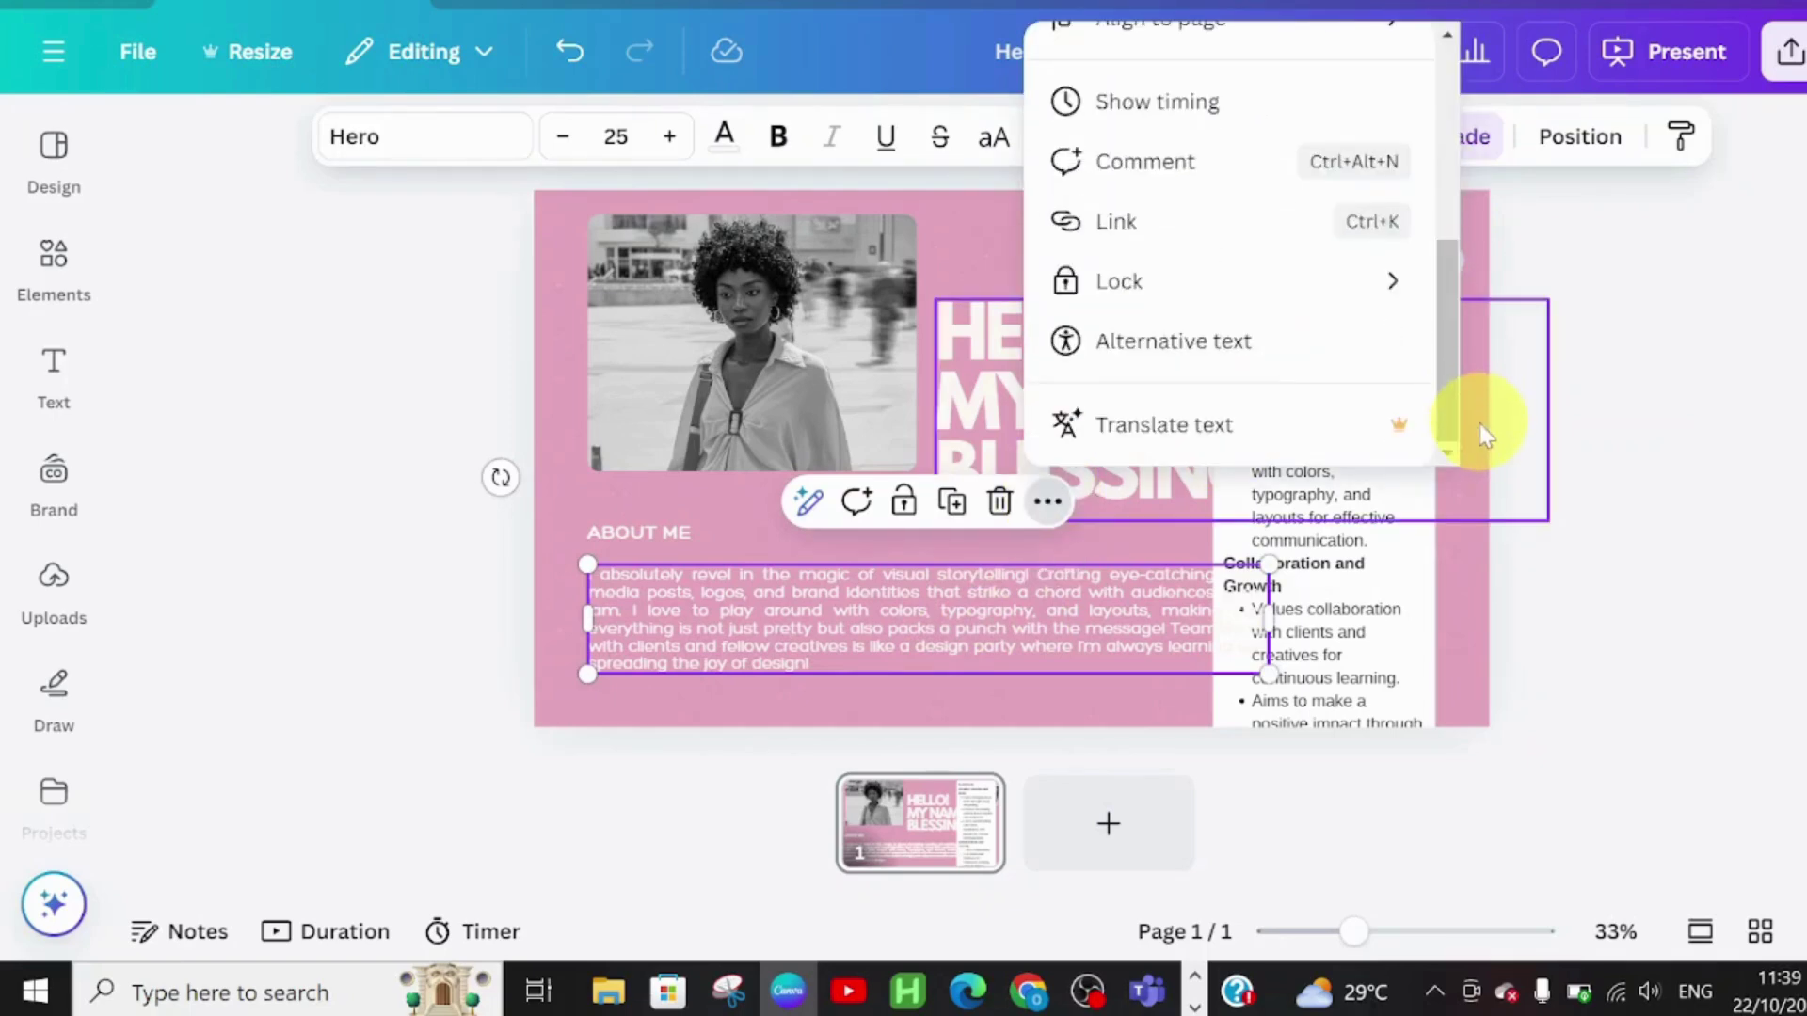
- Translate the About Me paragraph into French, producing the new page '2 - (French)'
left_click(1249, 431)
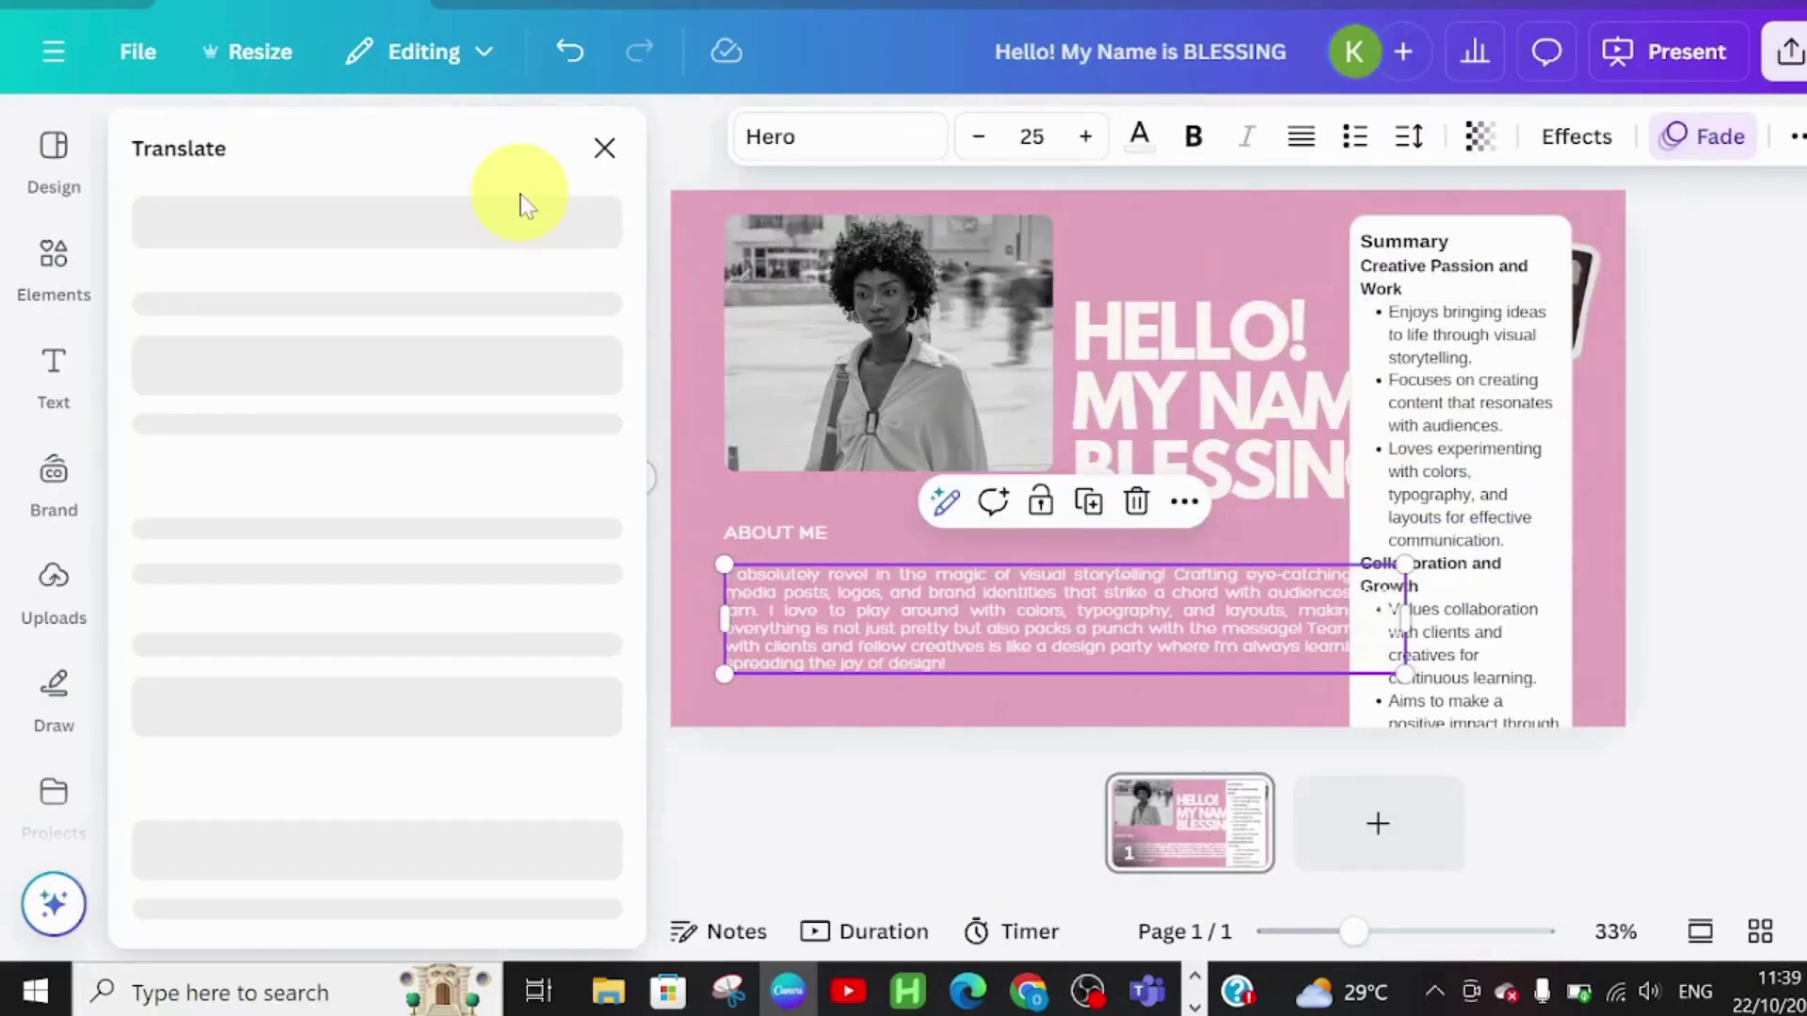
left_click_drag(605, 331, 613, 364)
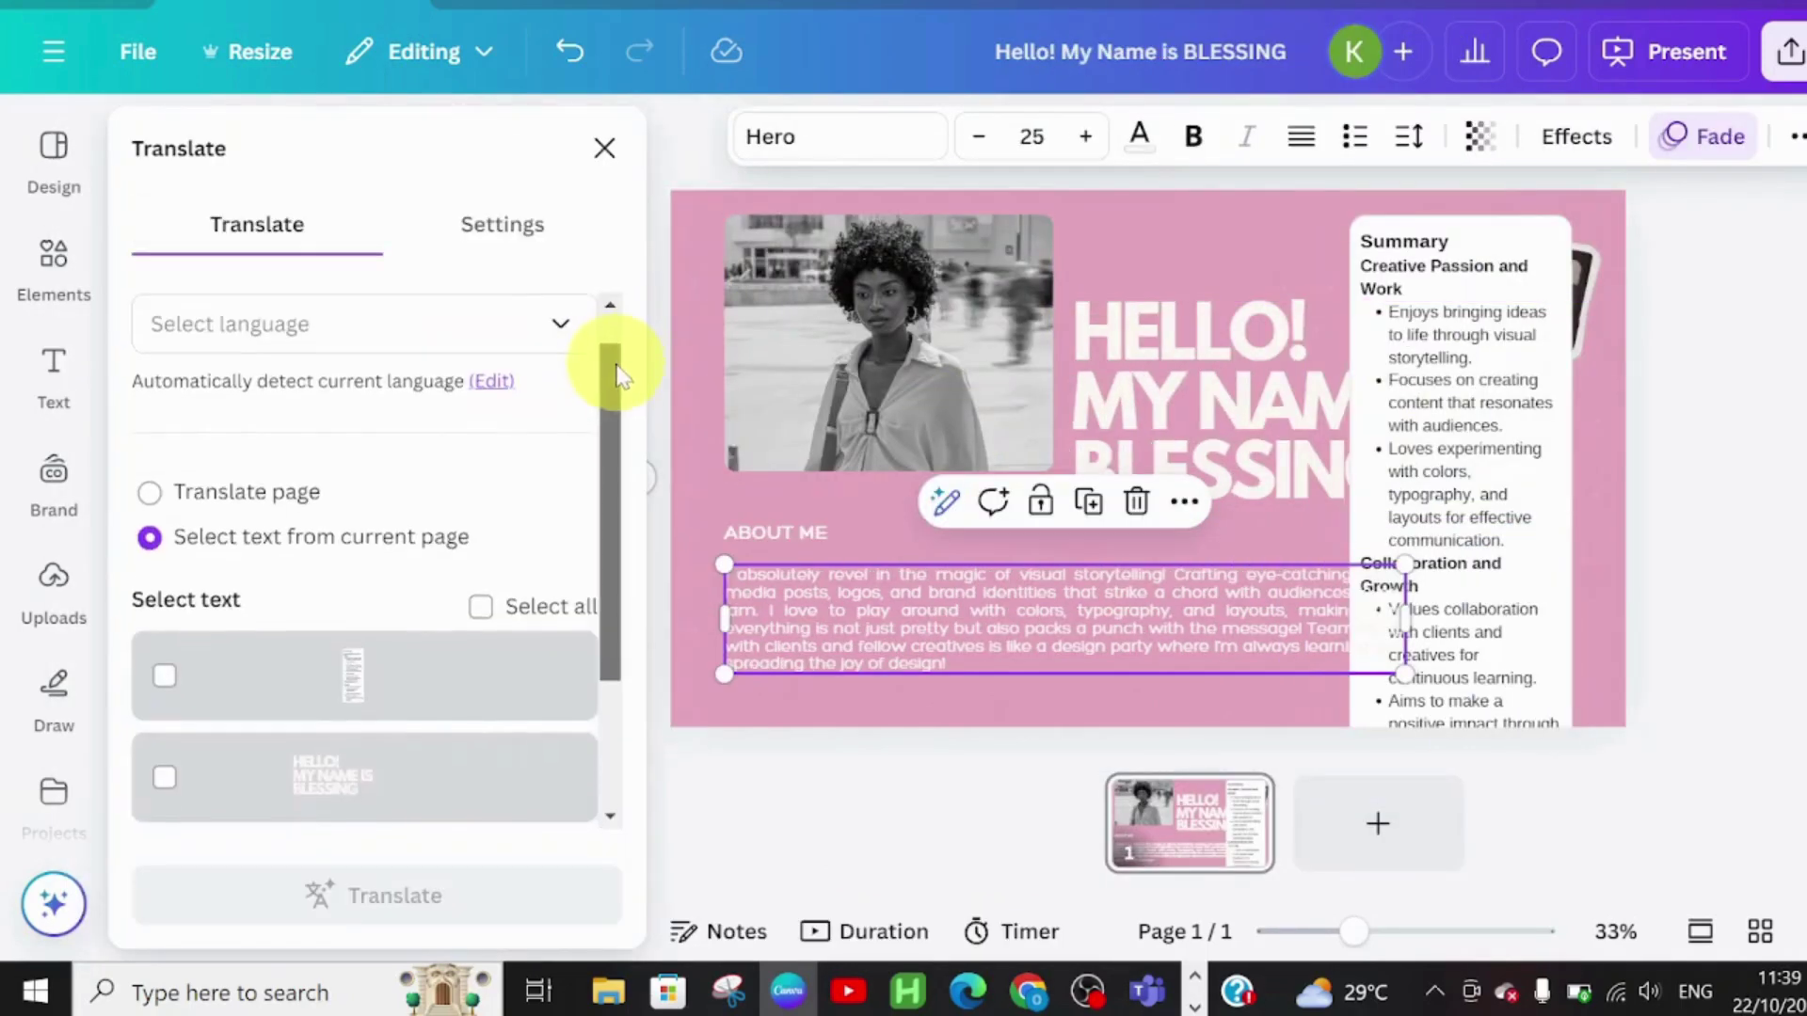
left_click(457, 326)
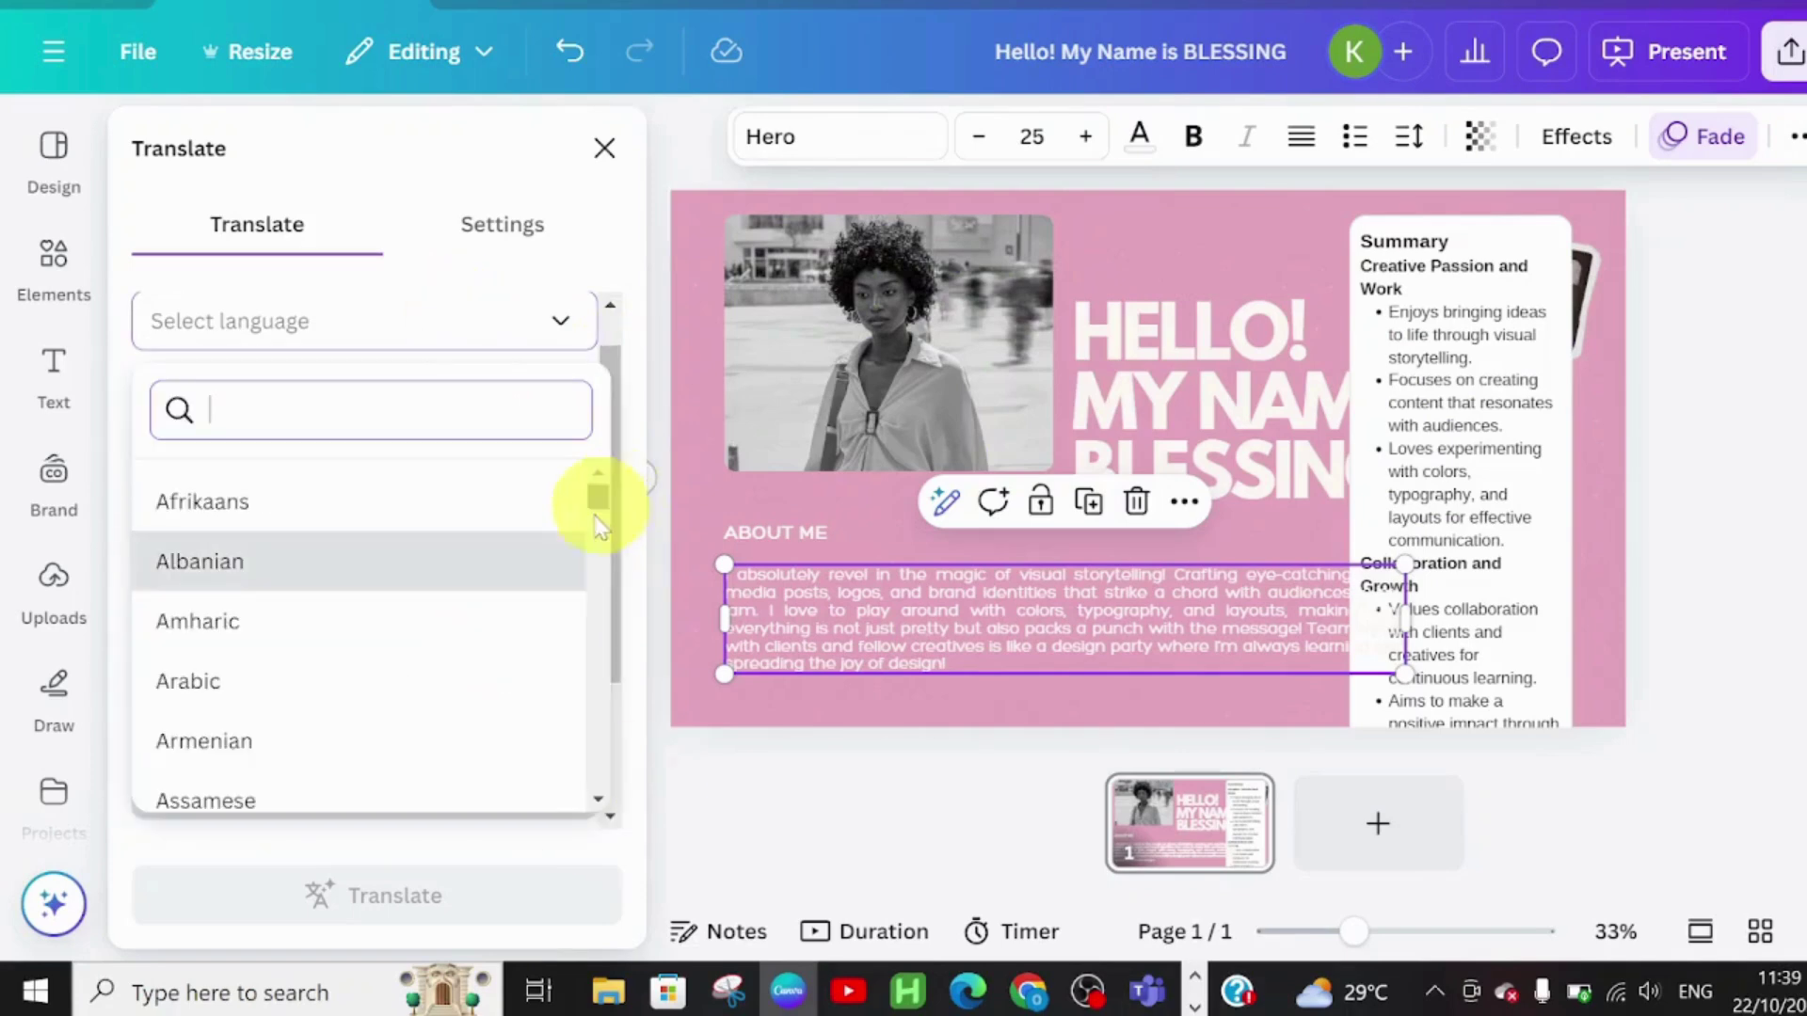
left_click_drag(599, 497, 614, 565)
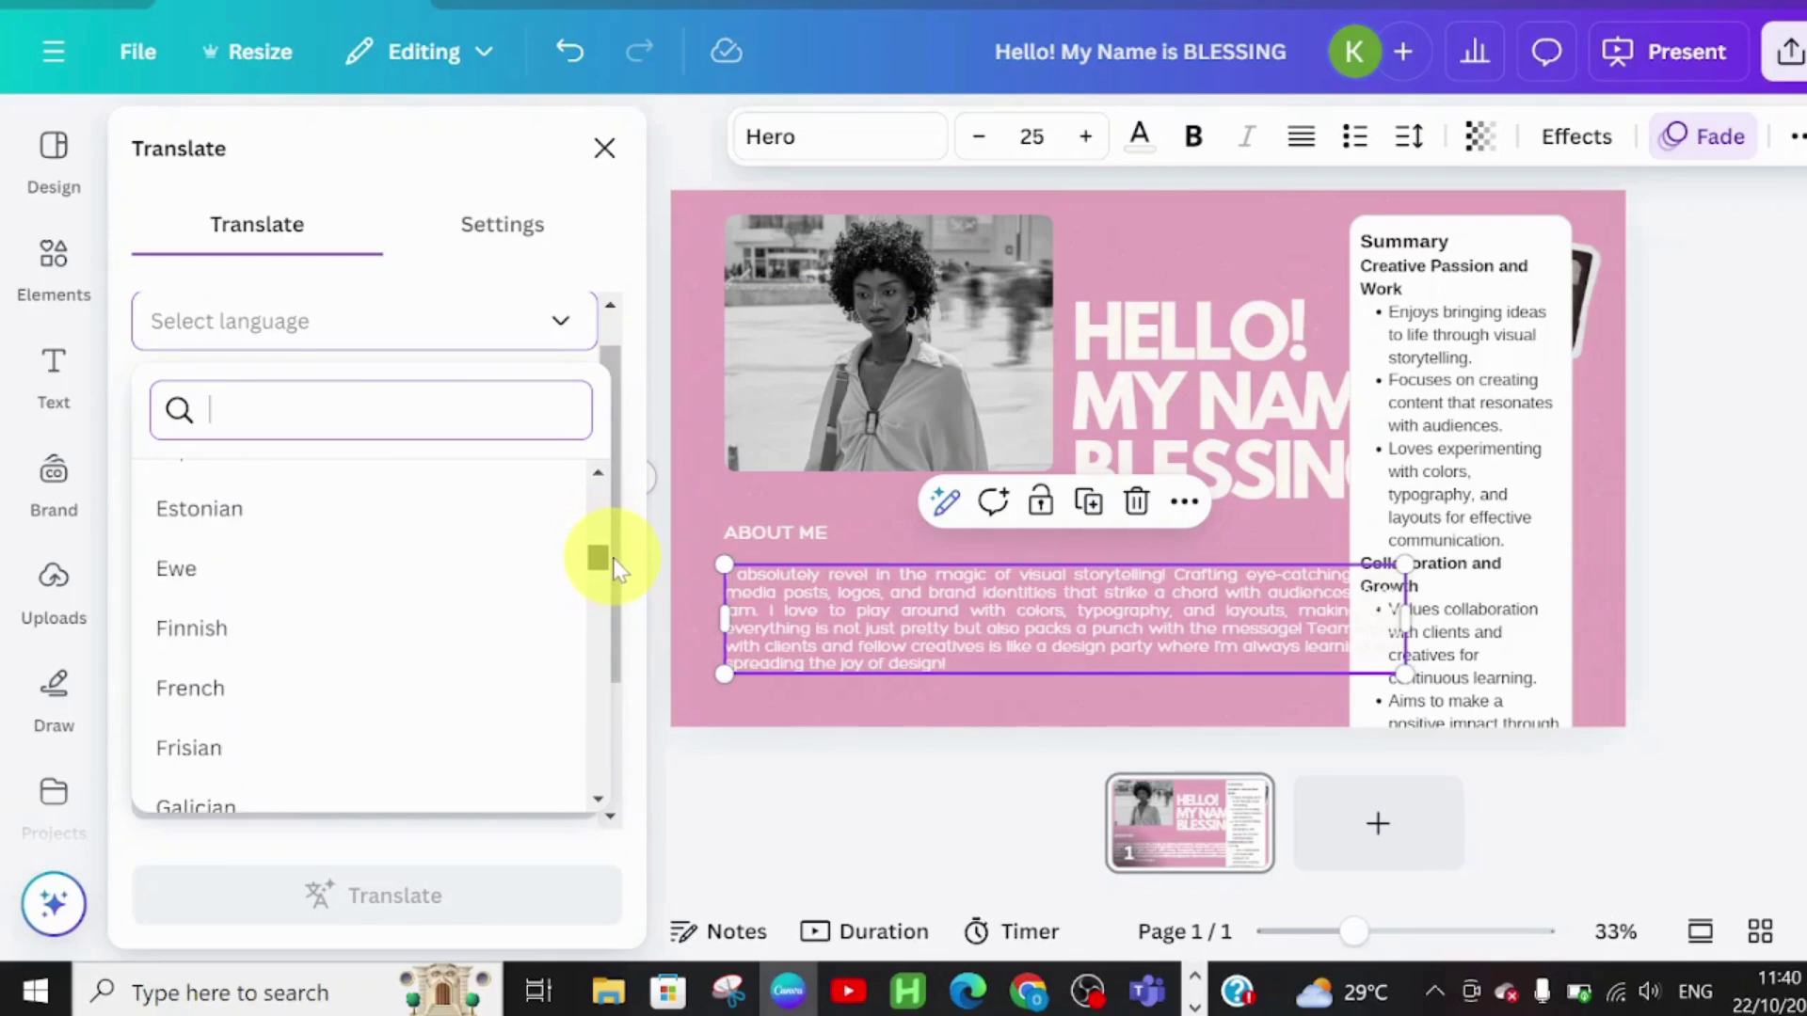
left_click(210, 701)
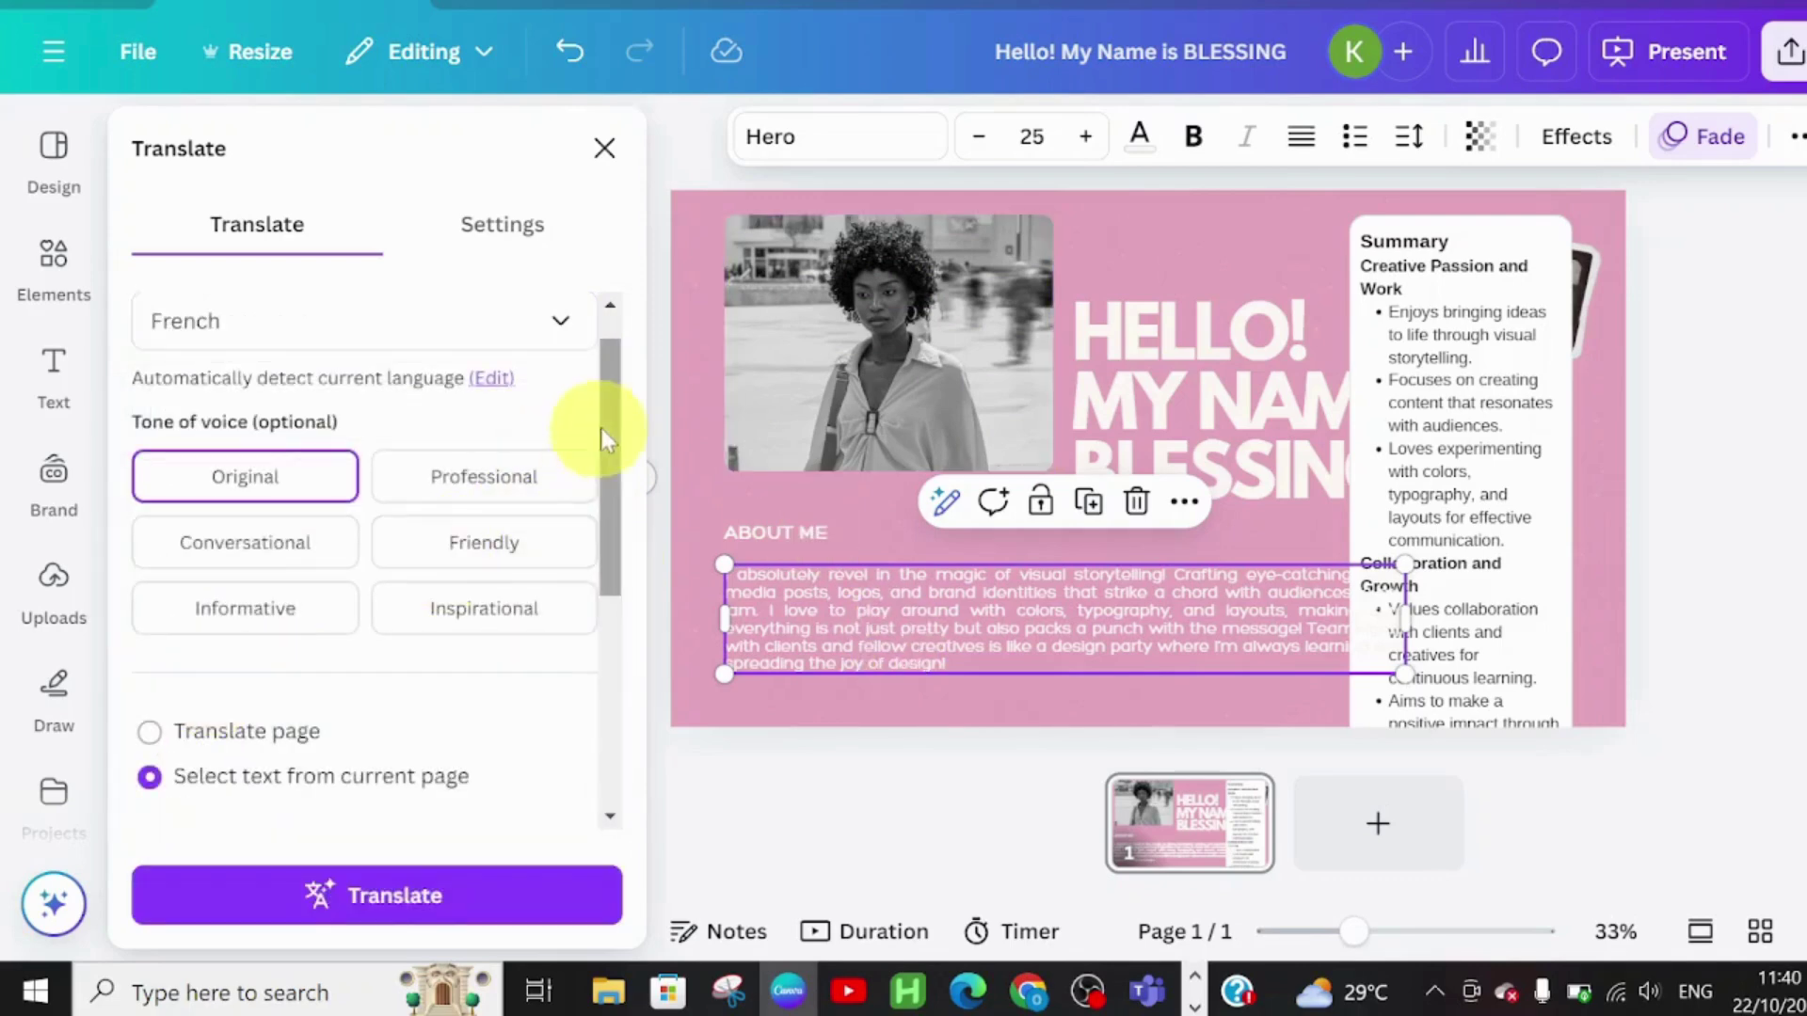
left_click_drag(602, 410, 619, 444)
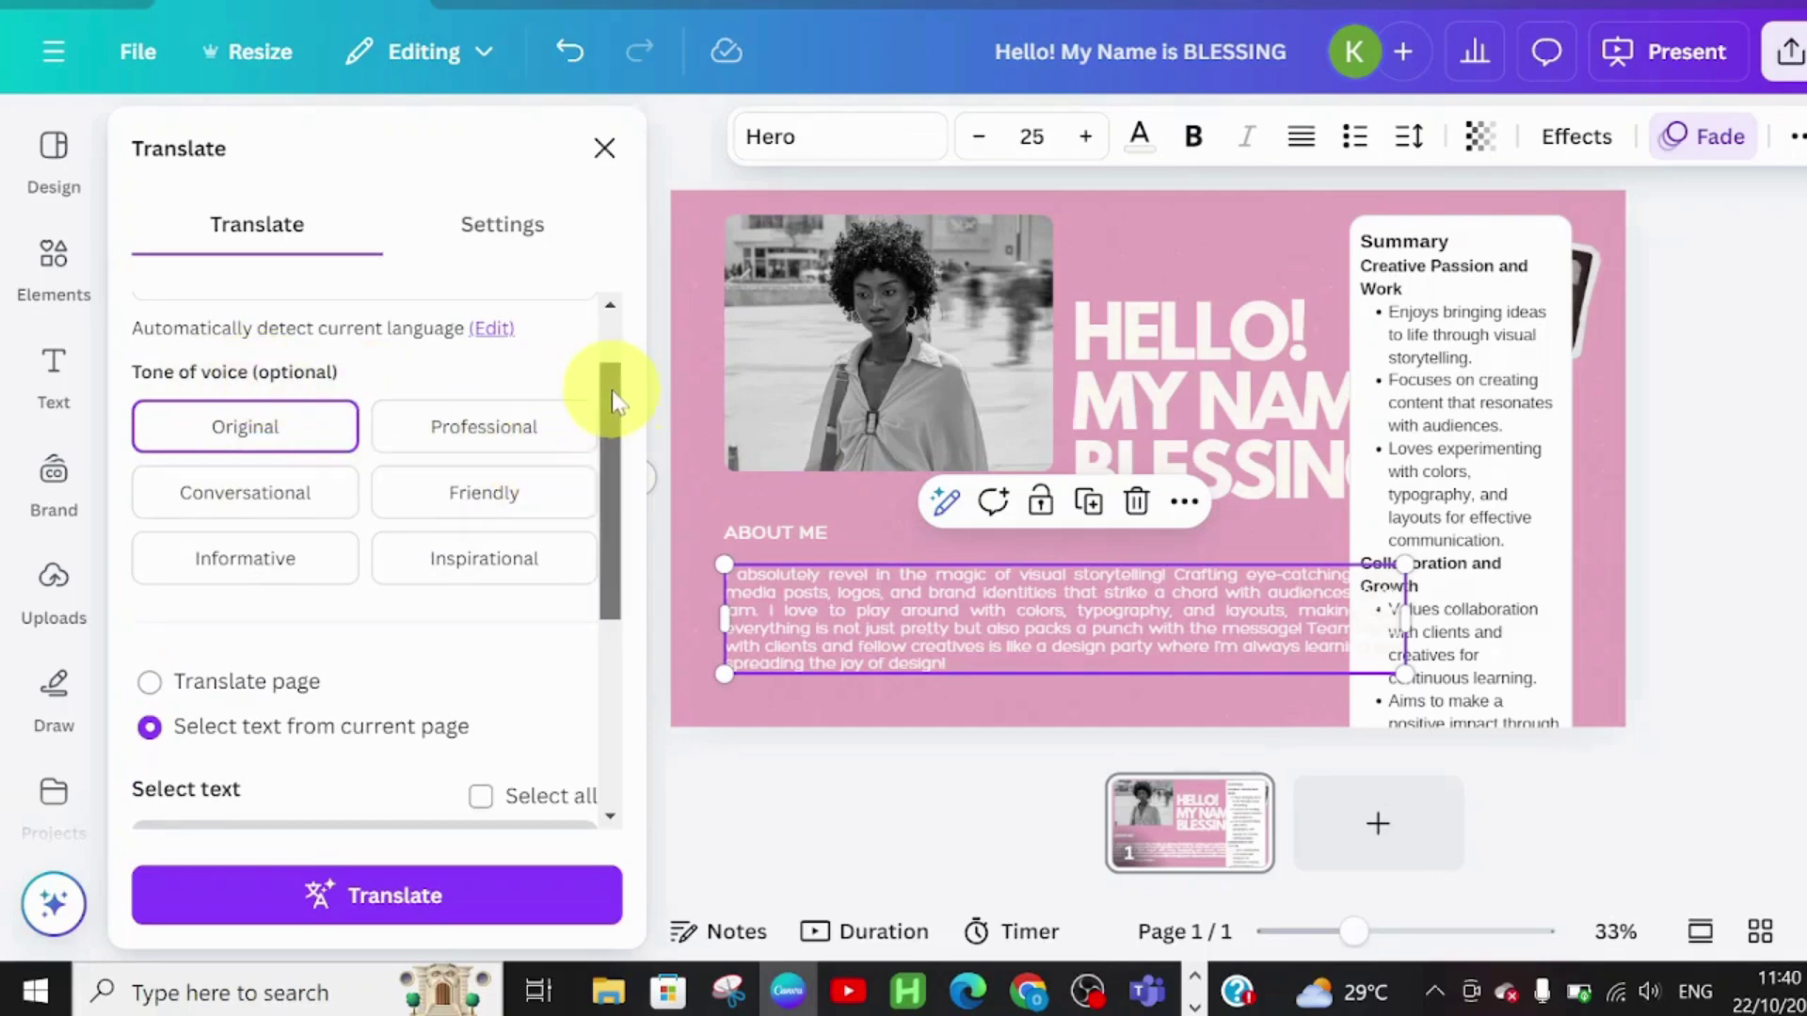
left_click_drag(614, 398, 634, 731)
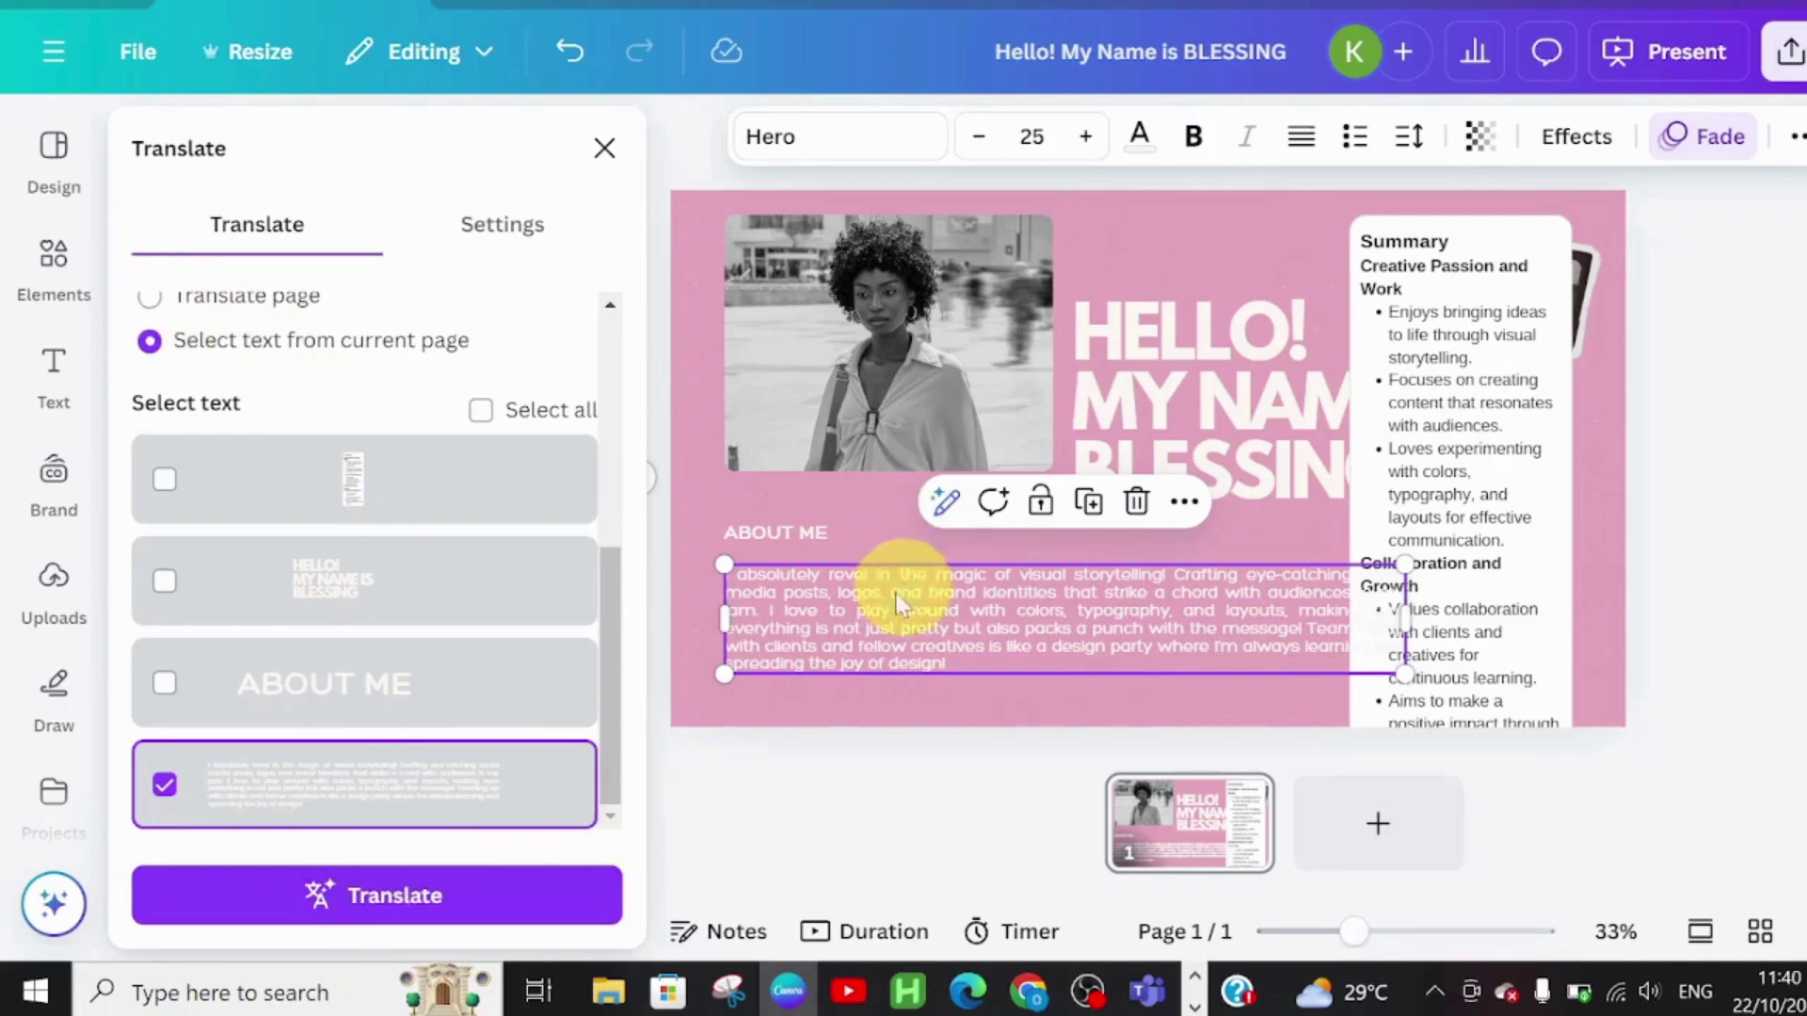
left_click(429, 902)
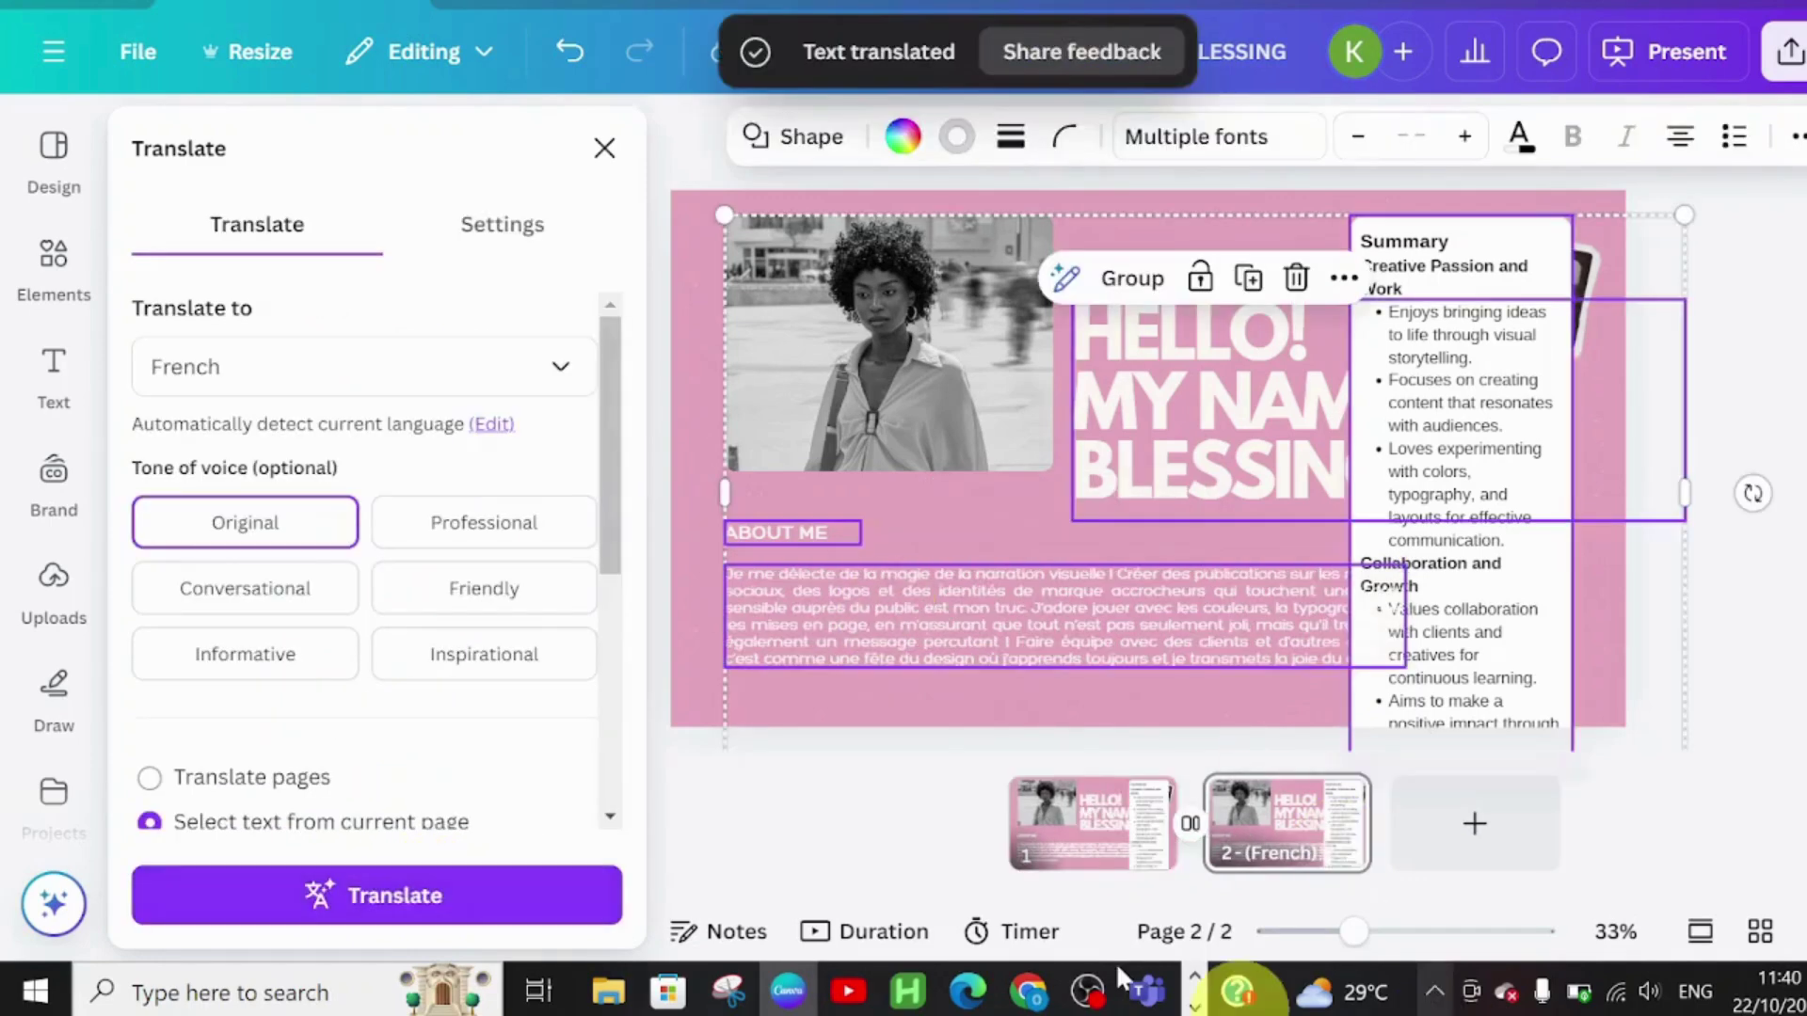
- Raise the French About Me paragraph's font size to 25.7 and zoom in on the slide
left_click(1282, 844)
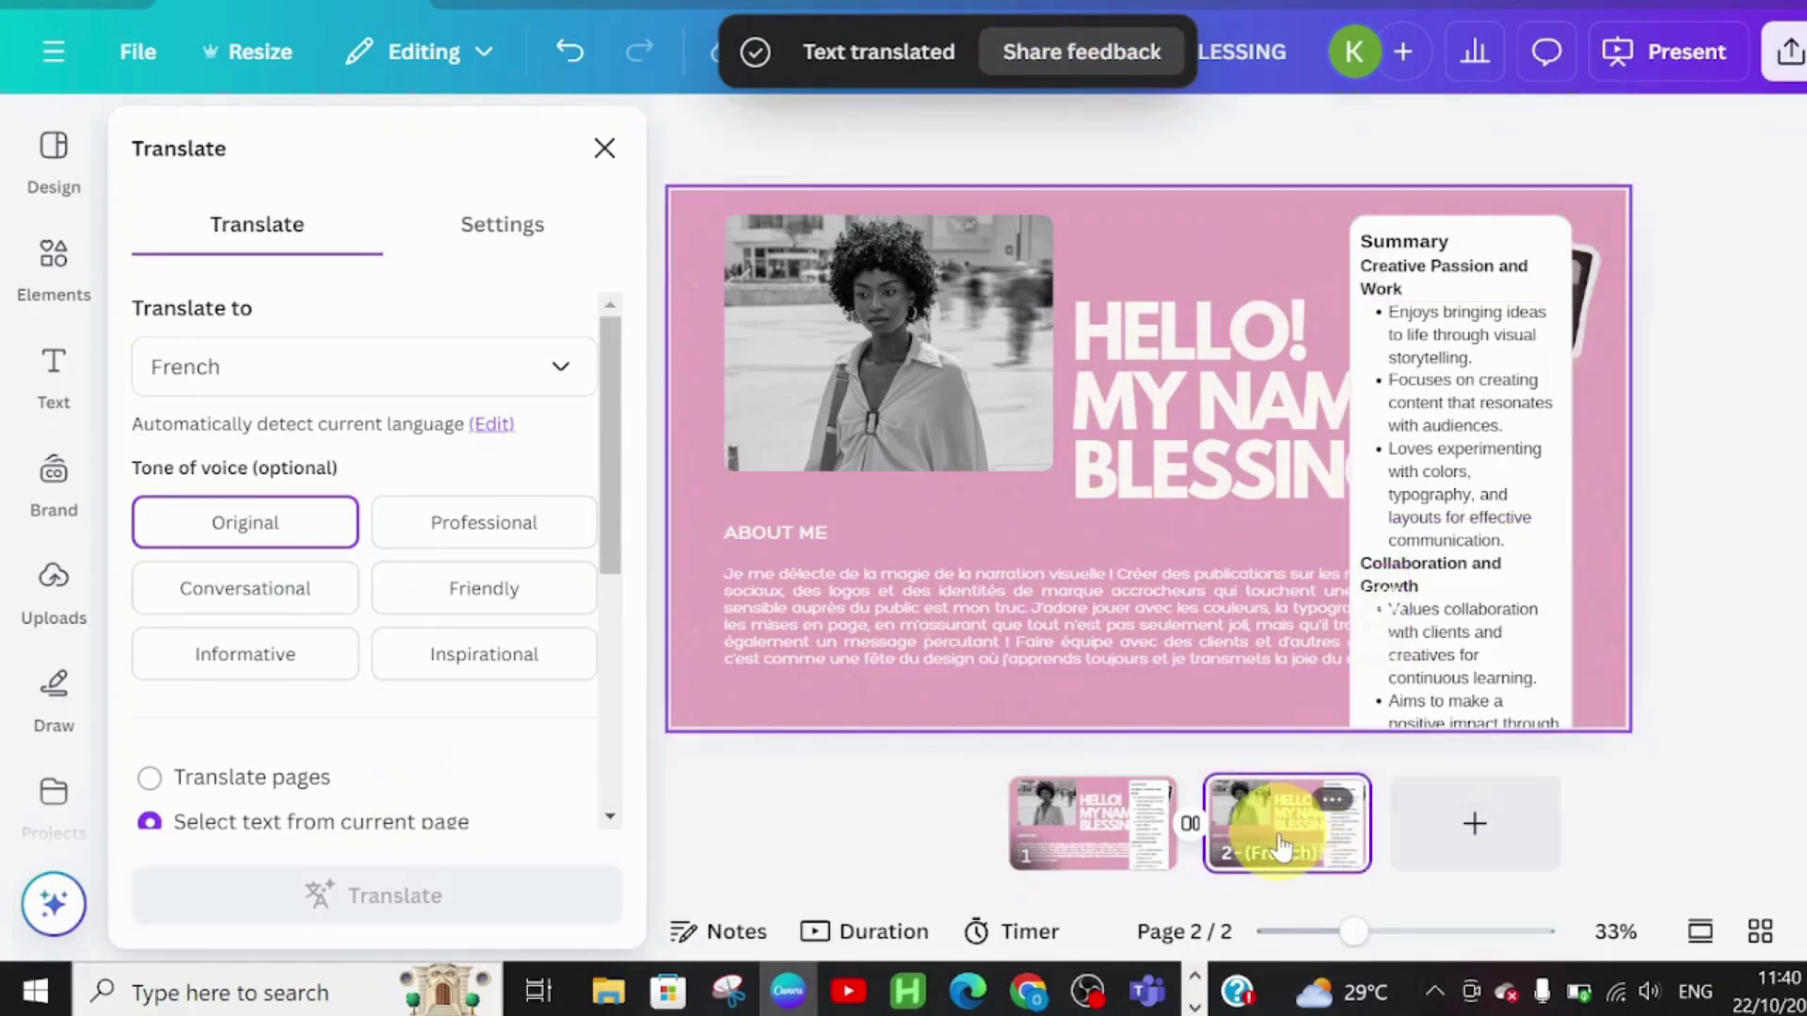
left_click(793, 612)
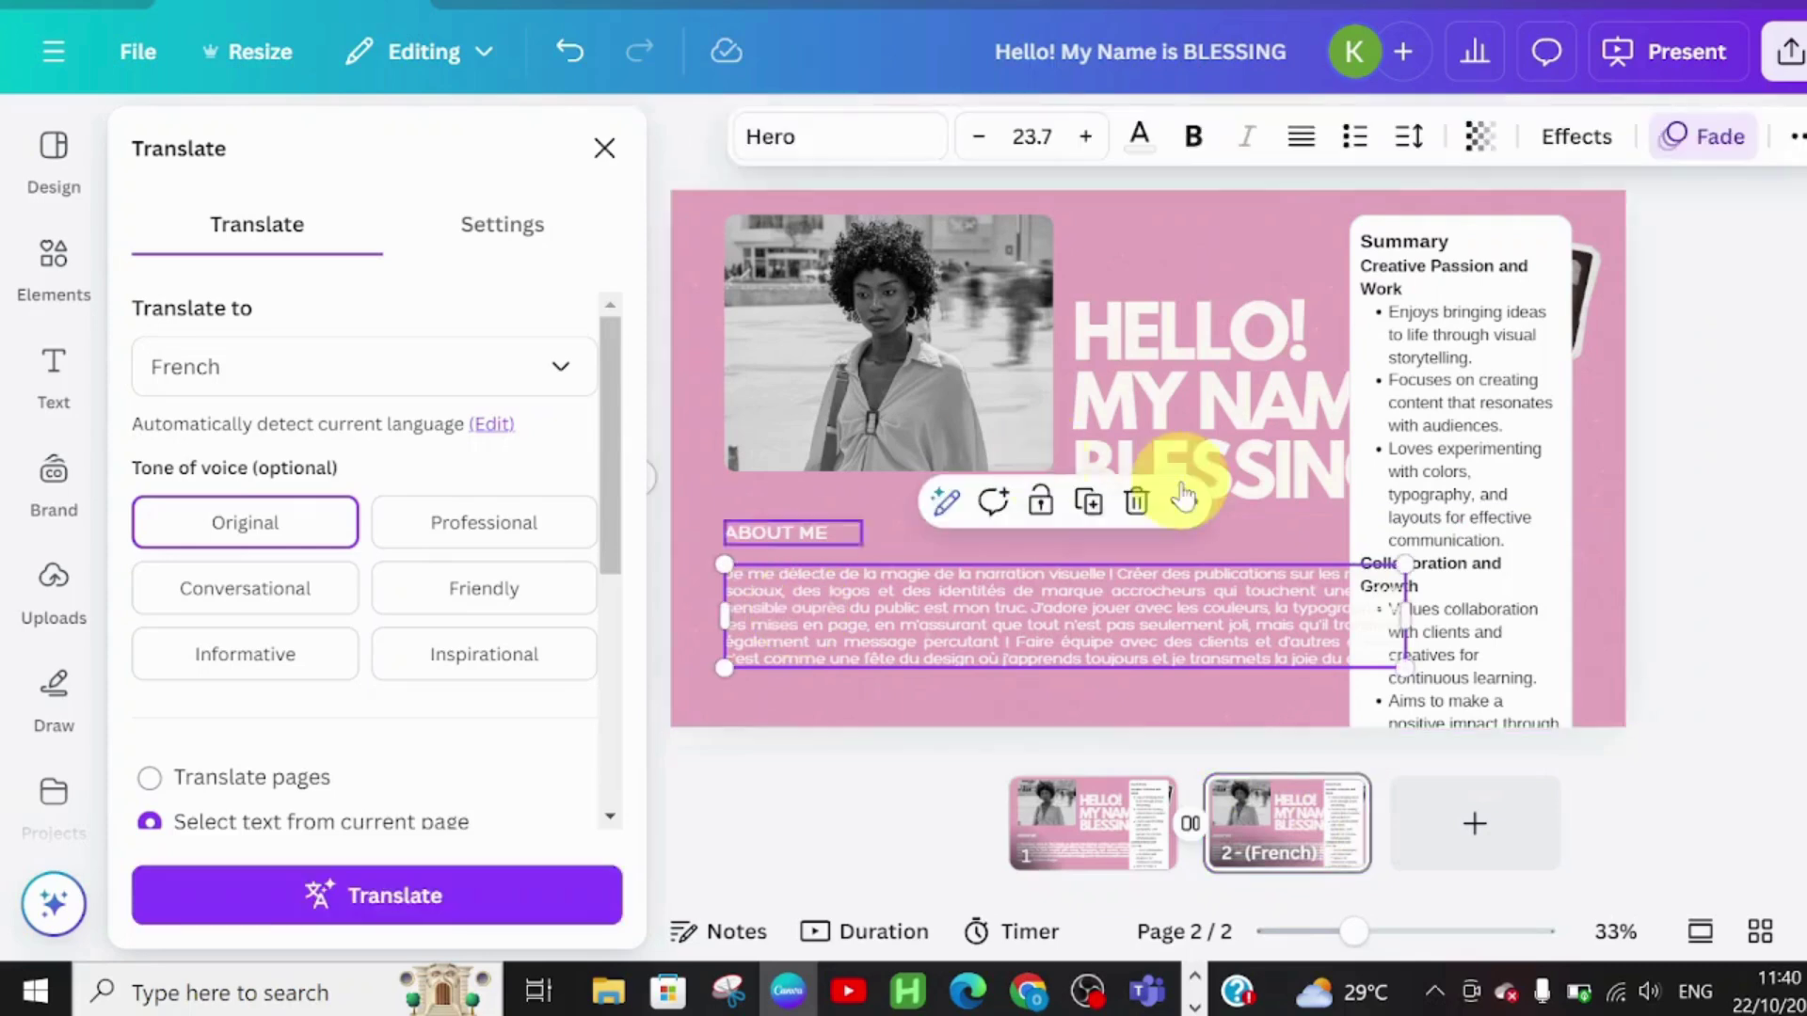
left_click(1084, 137)
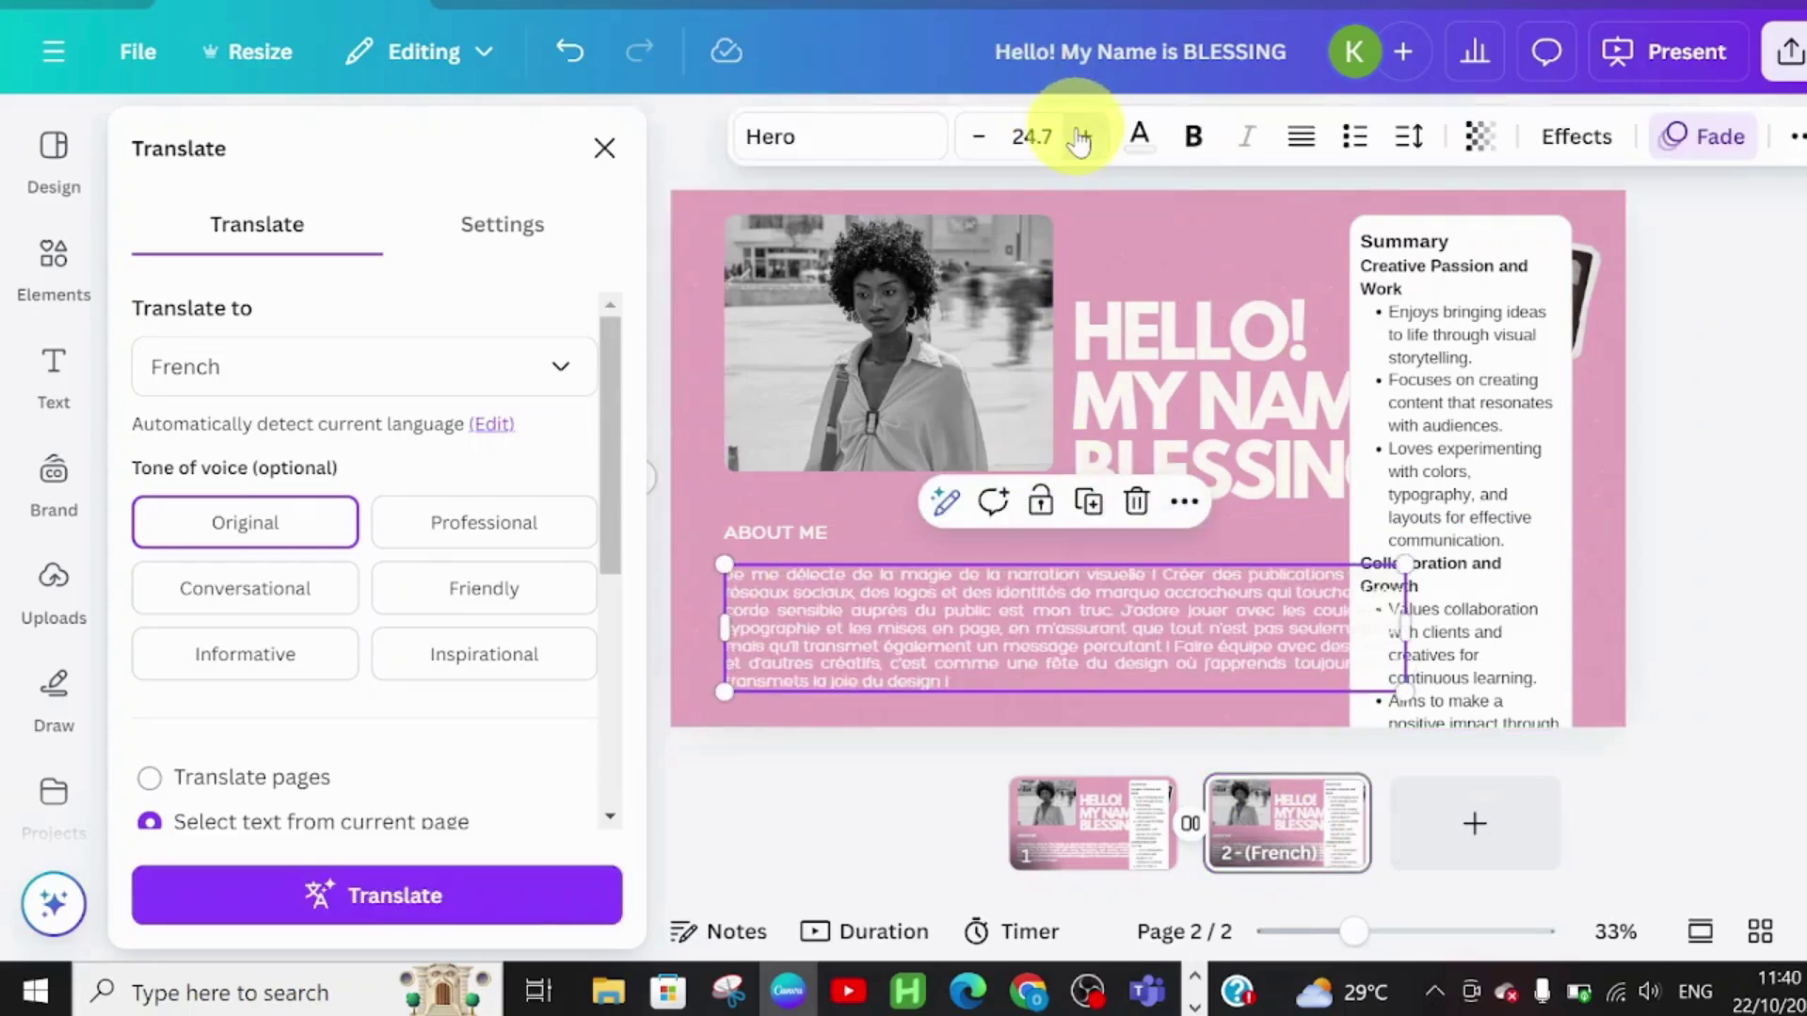
left_click(1082, 137)
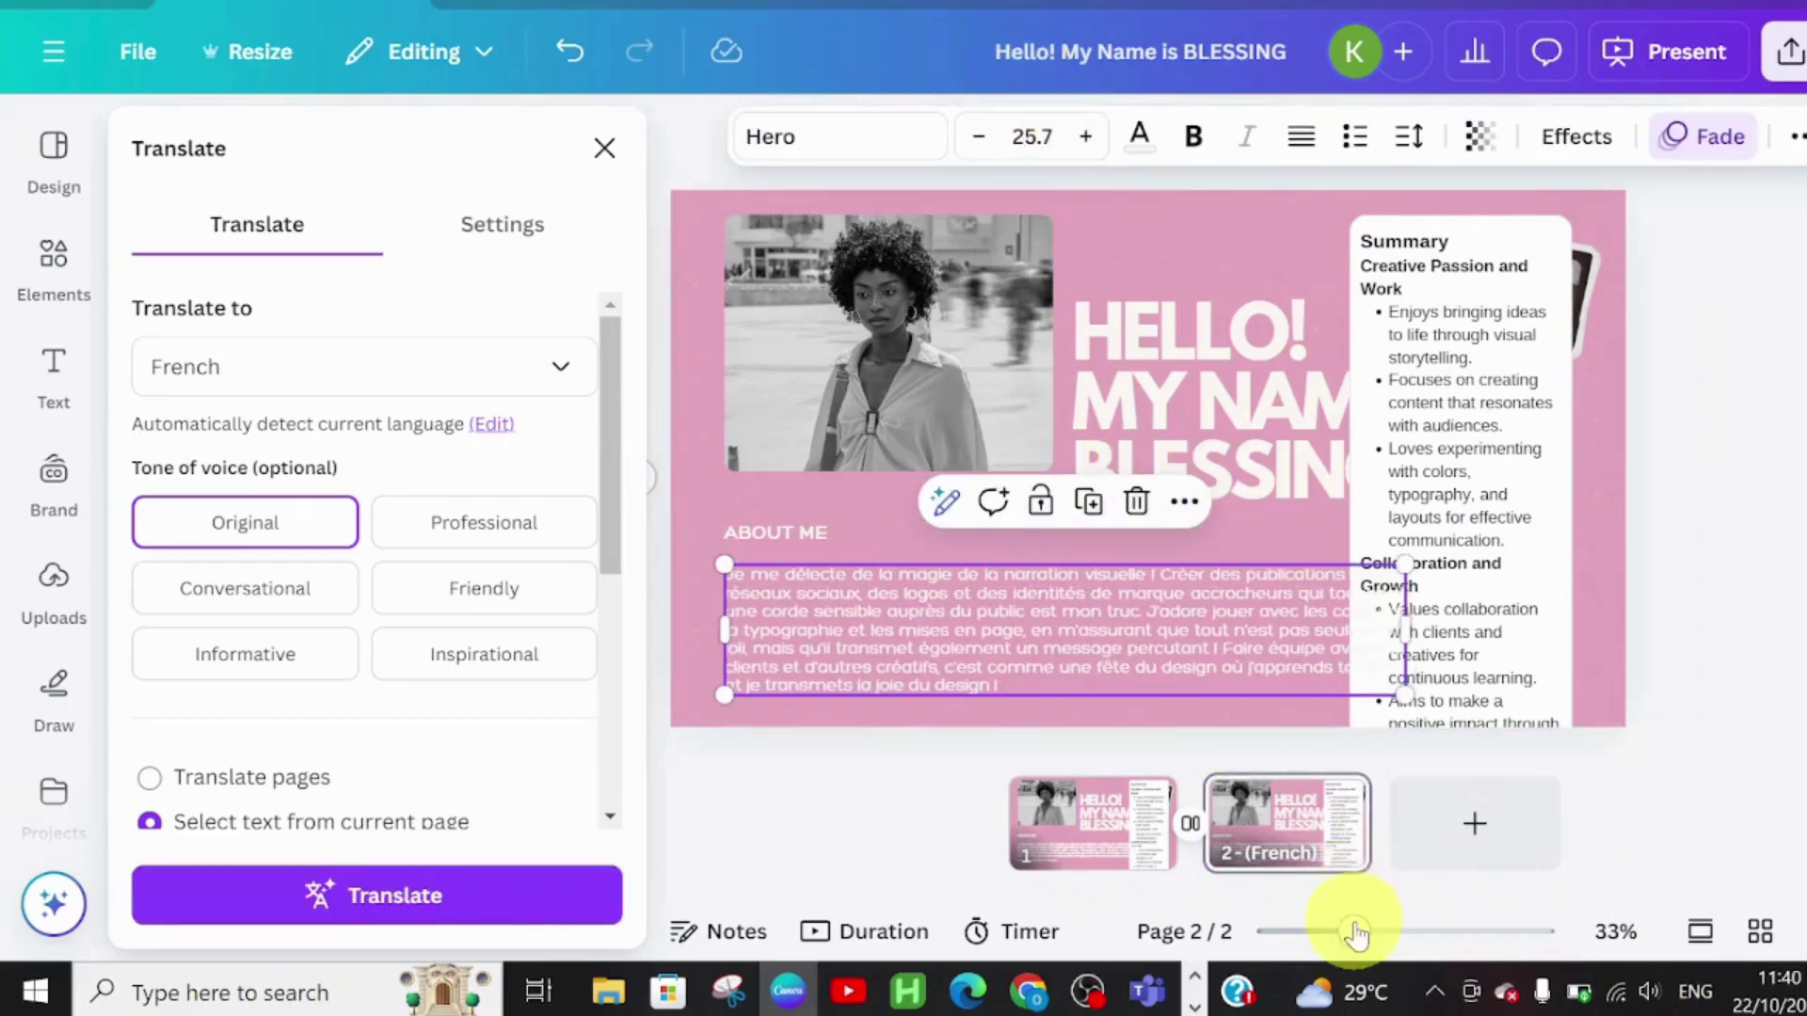
left_click_drag(1355, 932, 1366, 940)
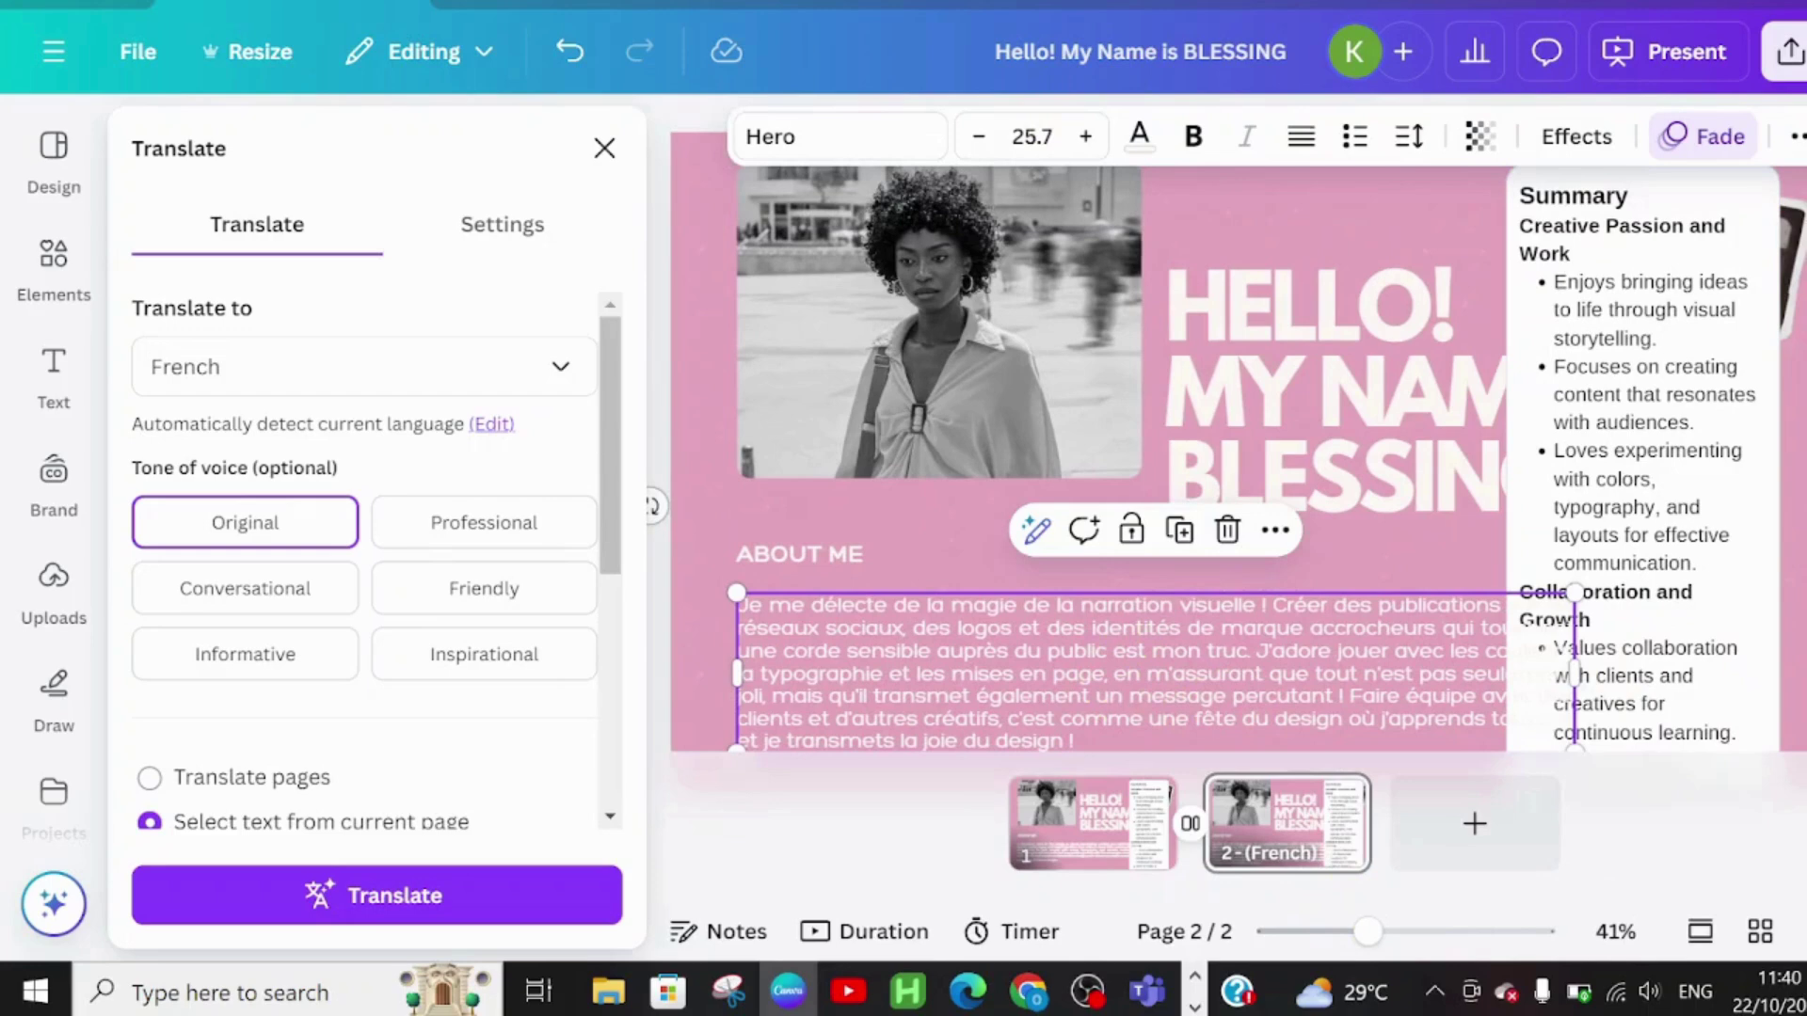
scroll(1223, 443, "down", 2)
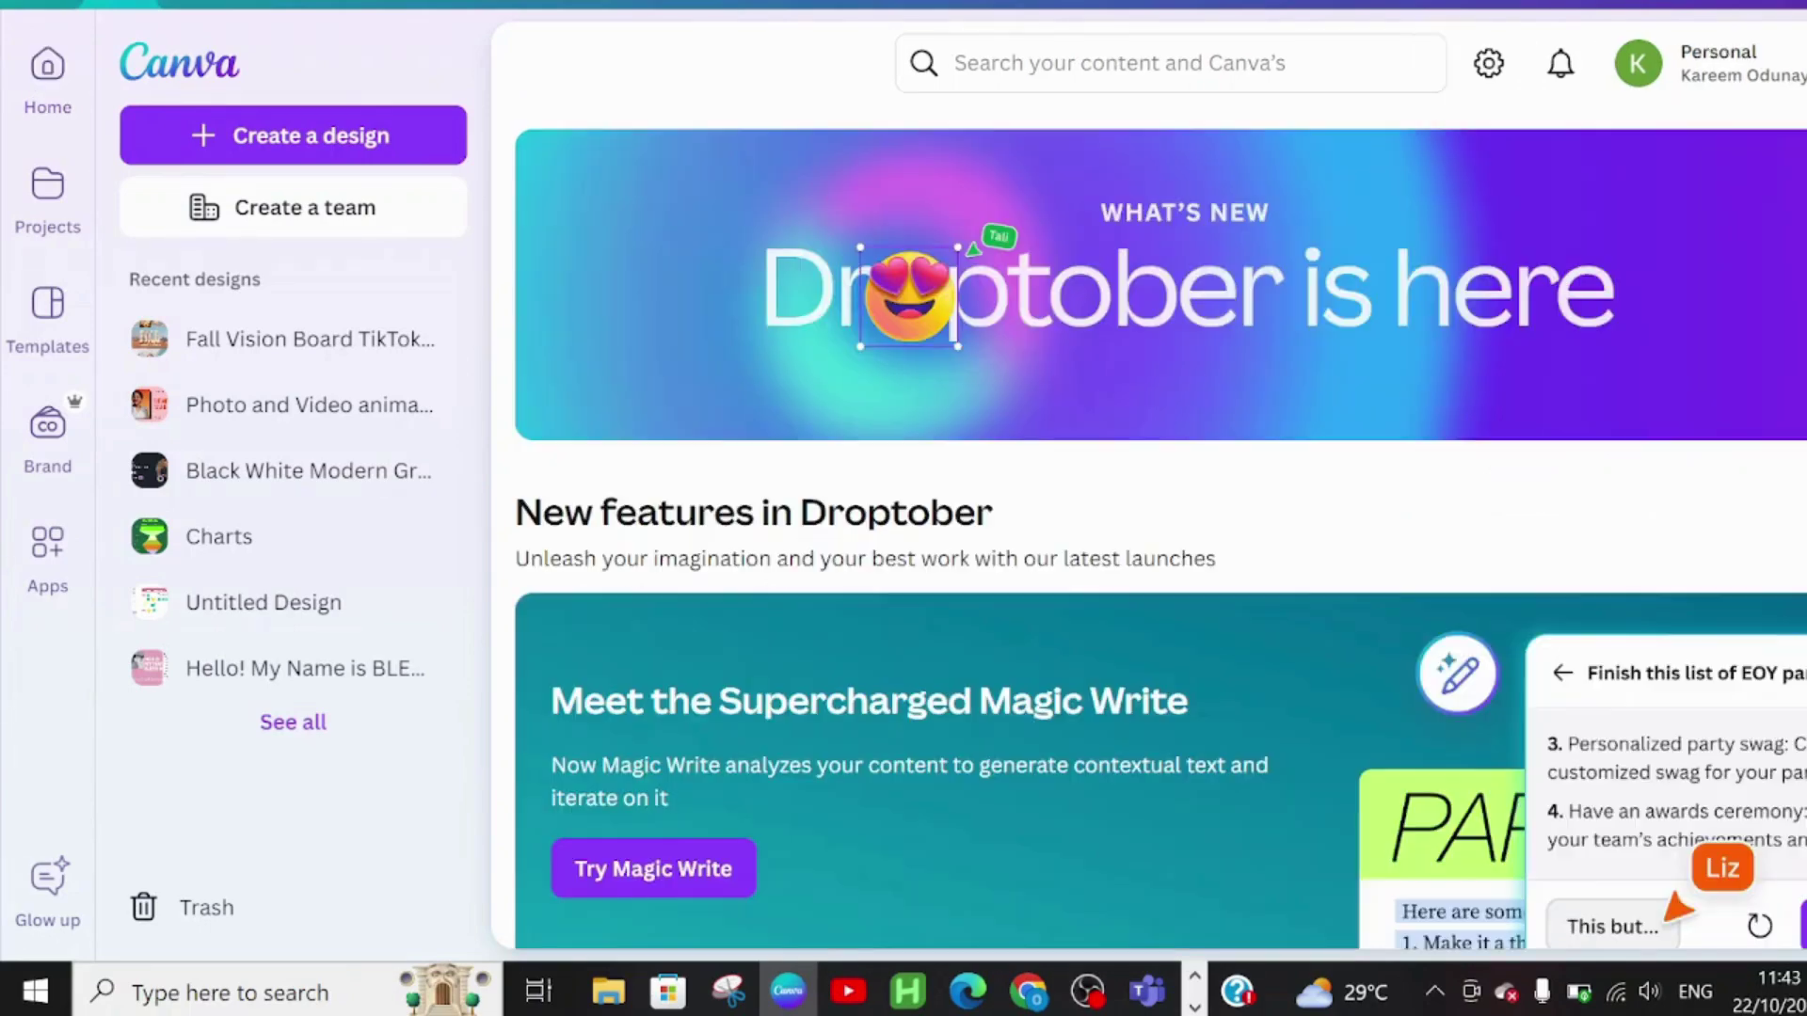
- Open the Disney collection from the home page and choose the Mickey Mouse Birthday Bash invitation
scroll(1160, 528, "down", 15)
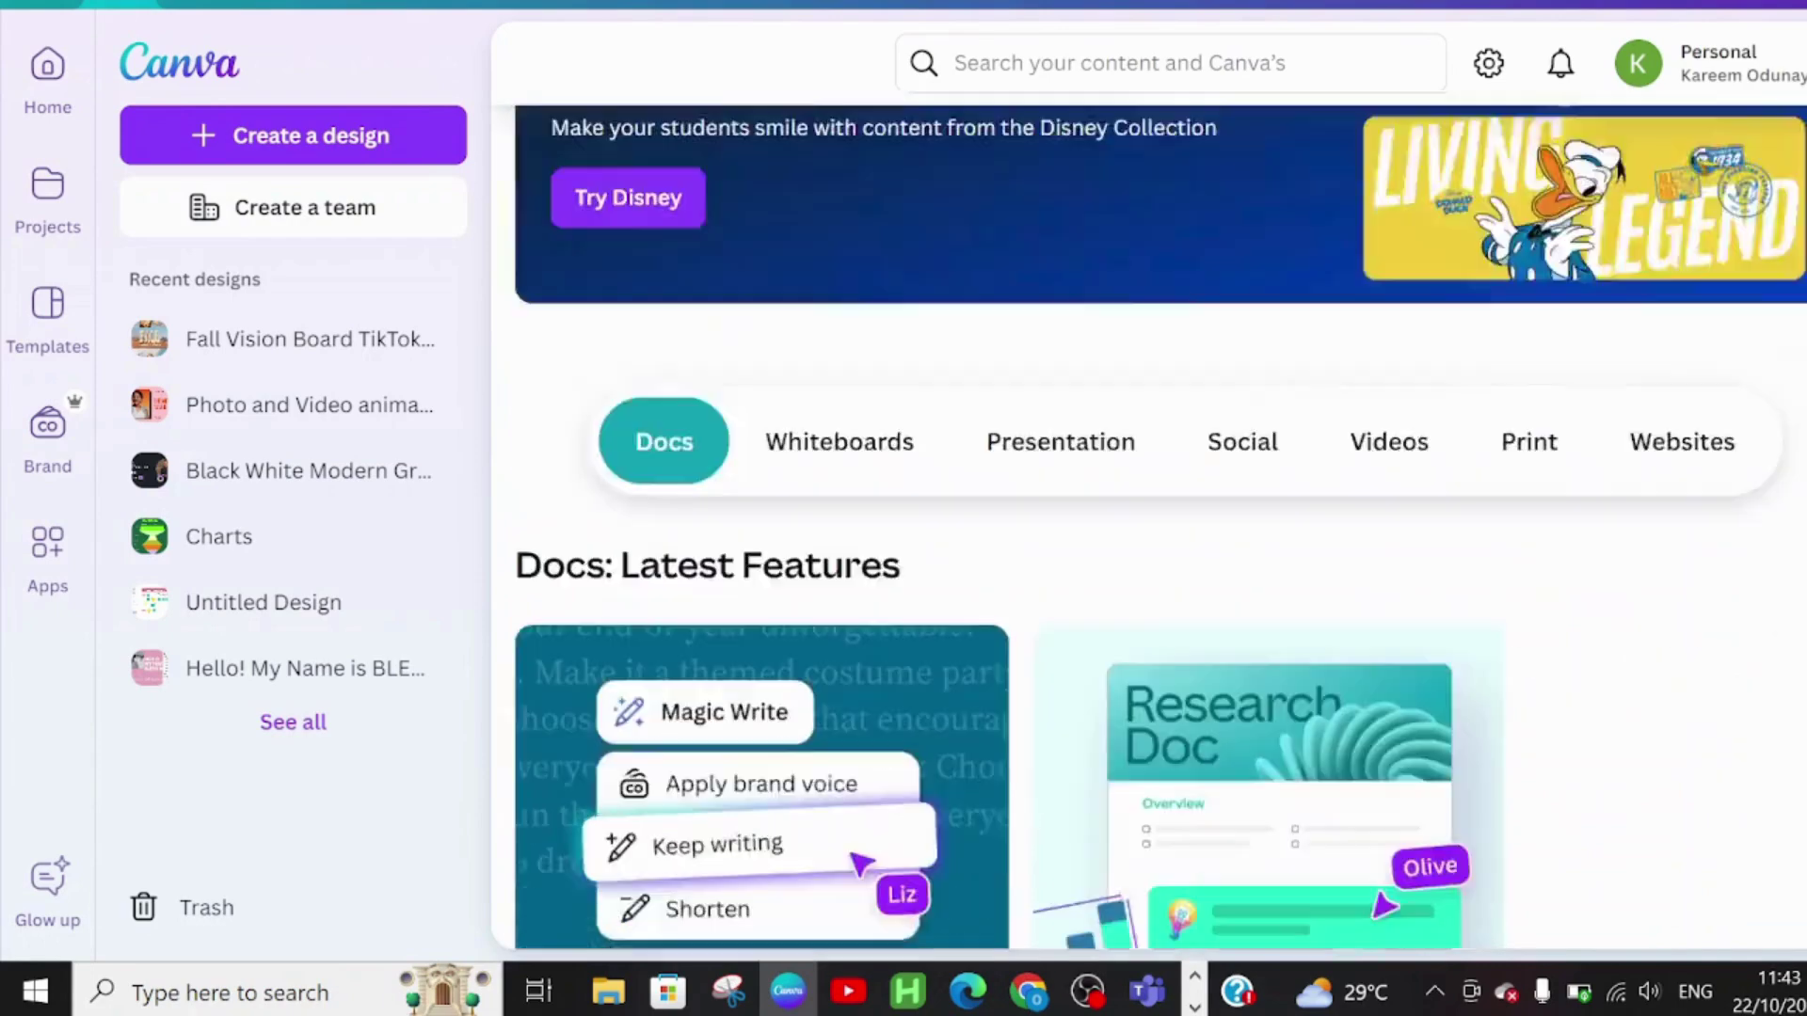
scroll(1161, 528, "up", 1)
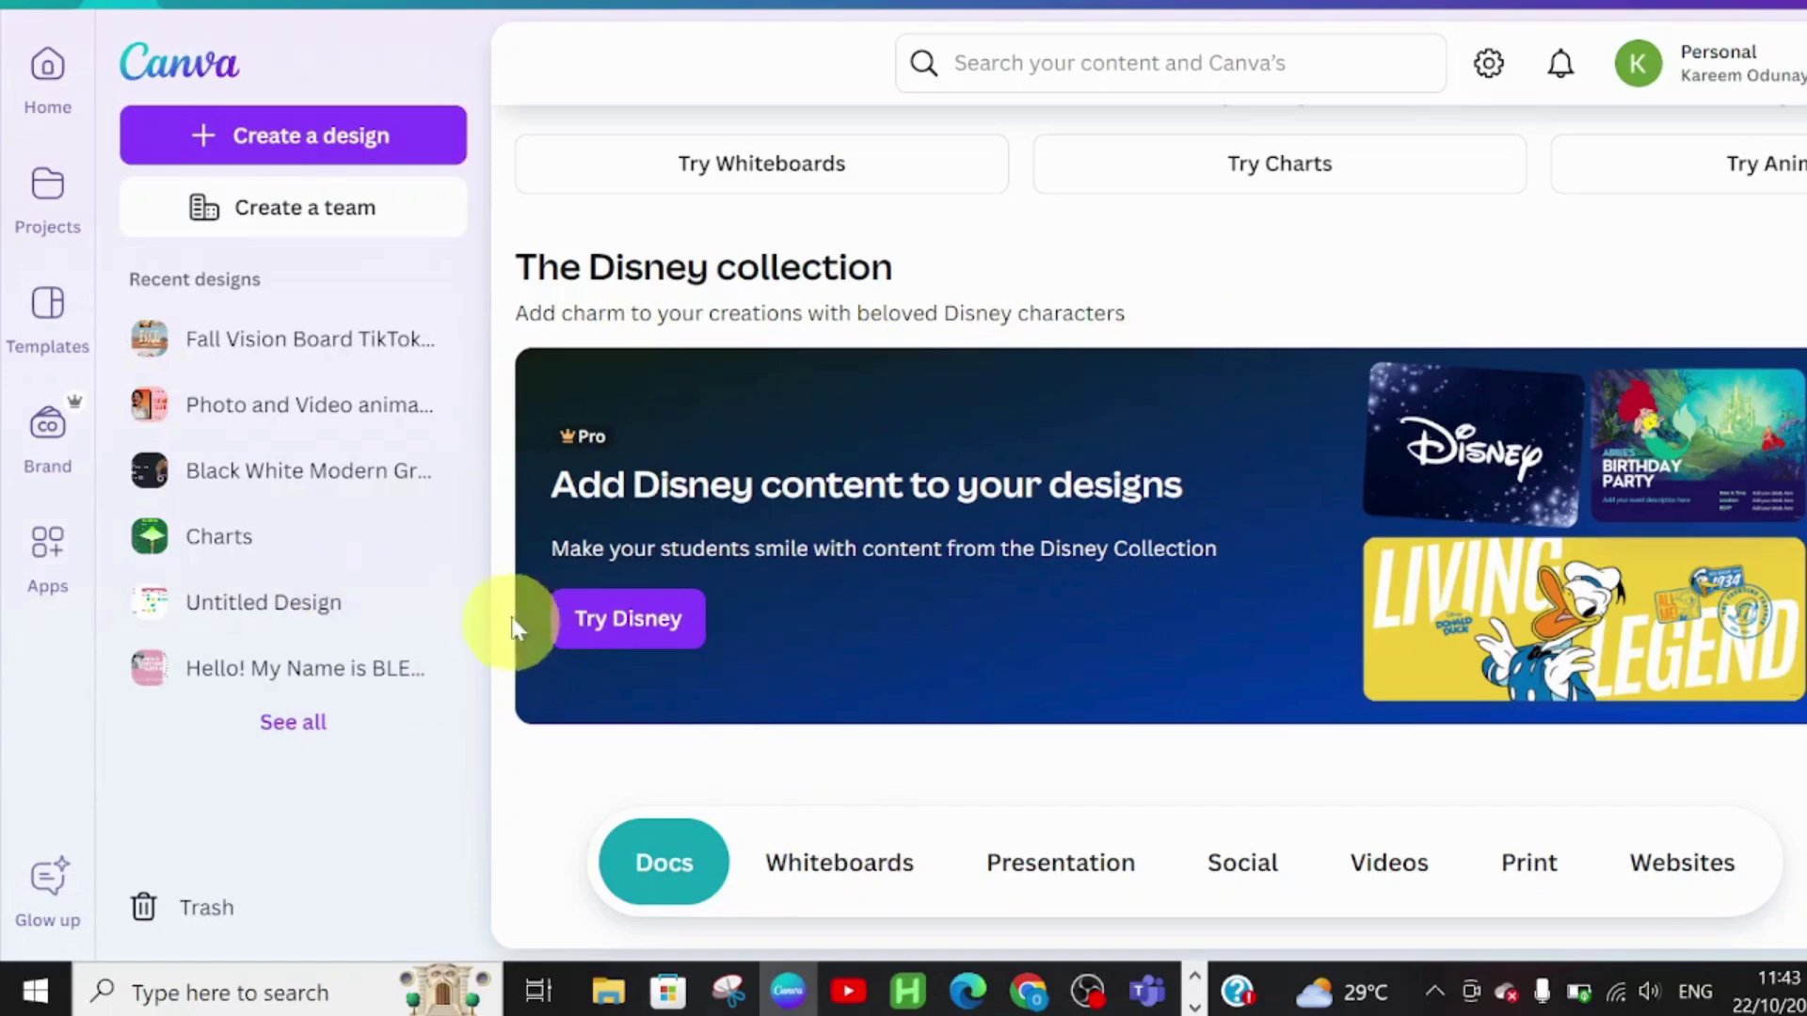
left_click(629, 621)
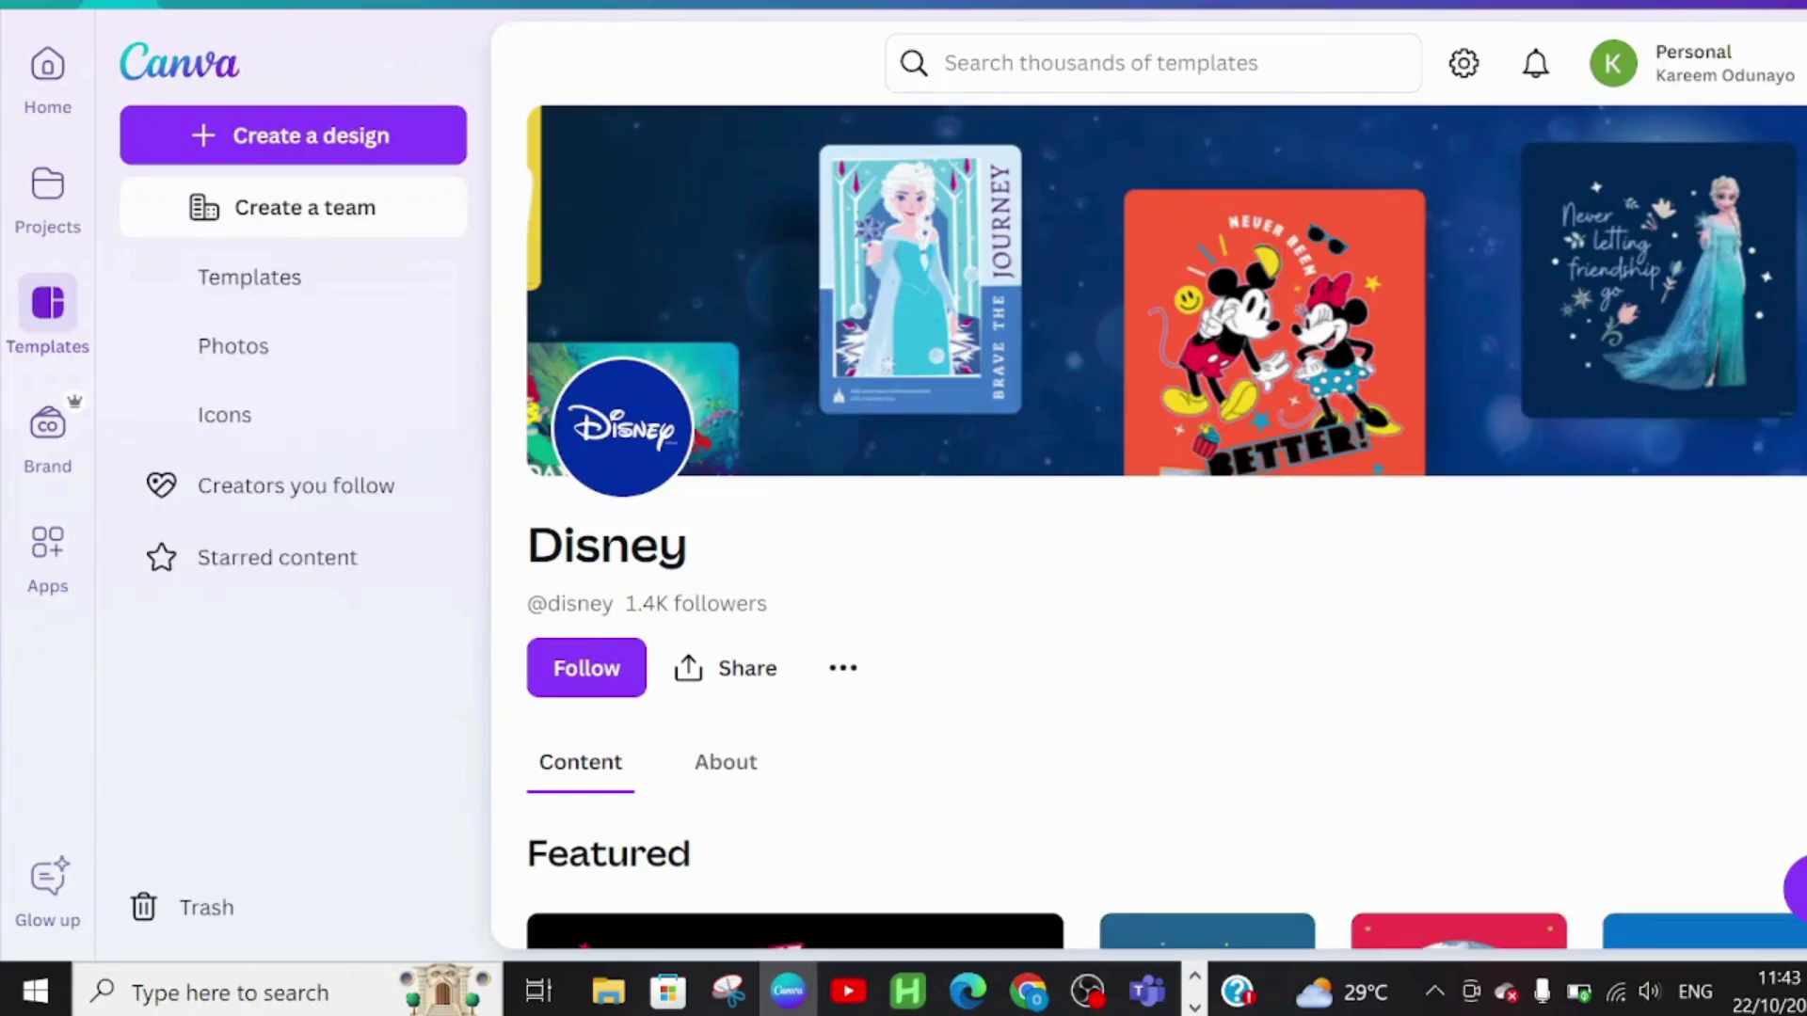
scroll(1168, 527, "down", 12)
scroll(1167, 527, "up", 11)
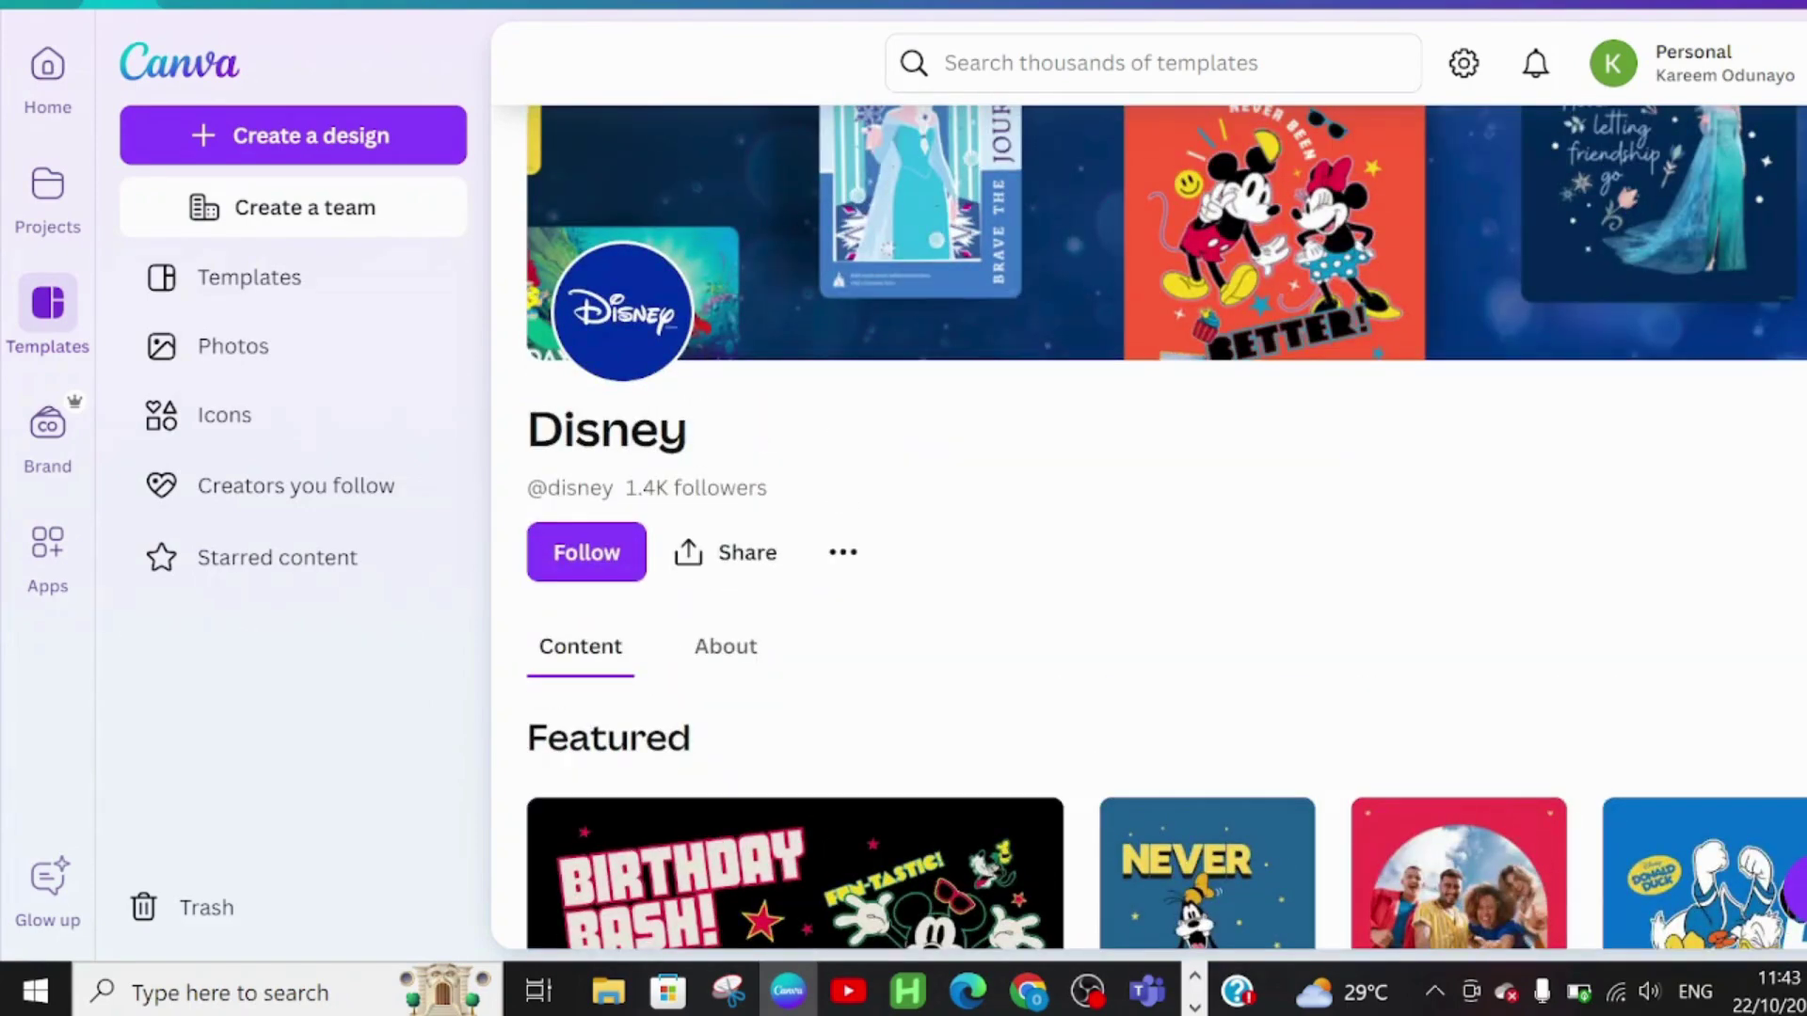
scroll(1167, 527, "down", 5)
left_click(847, 475)
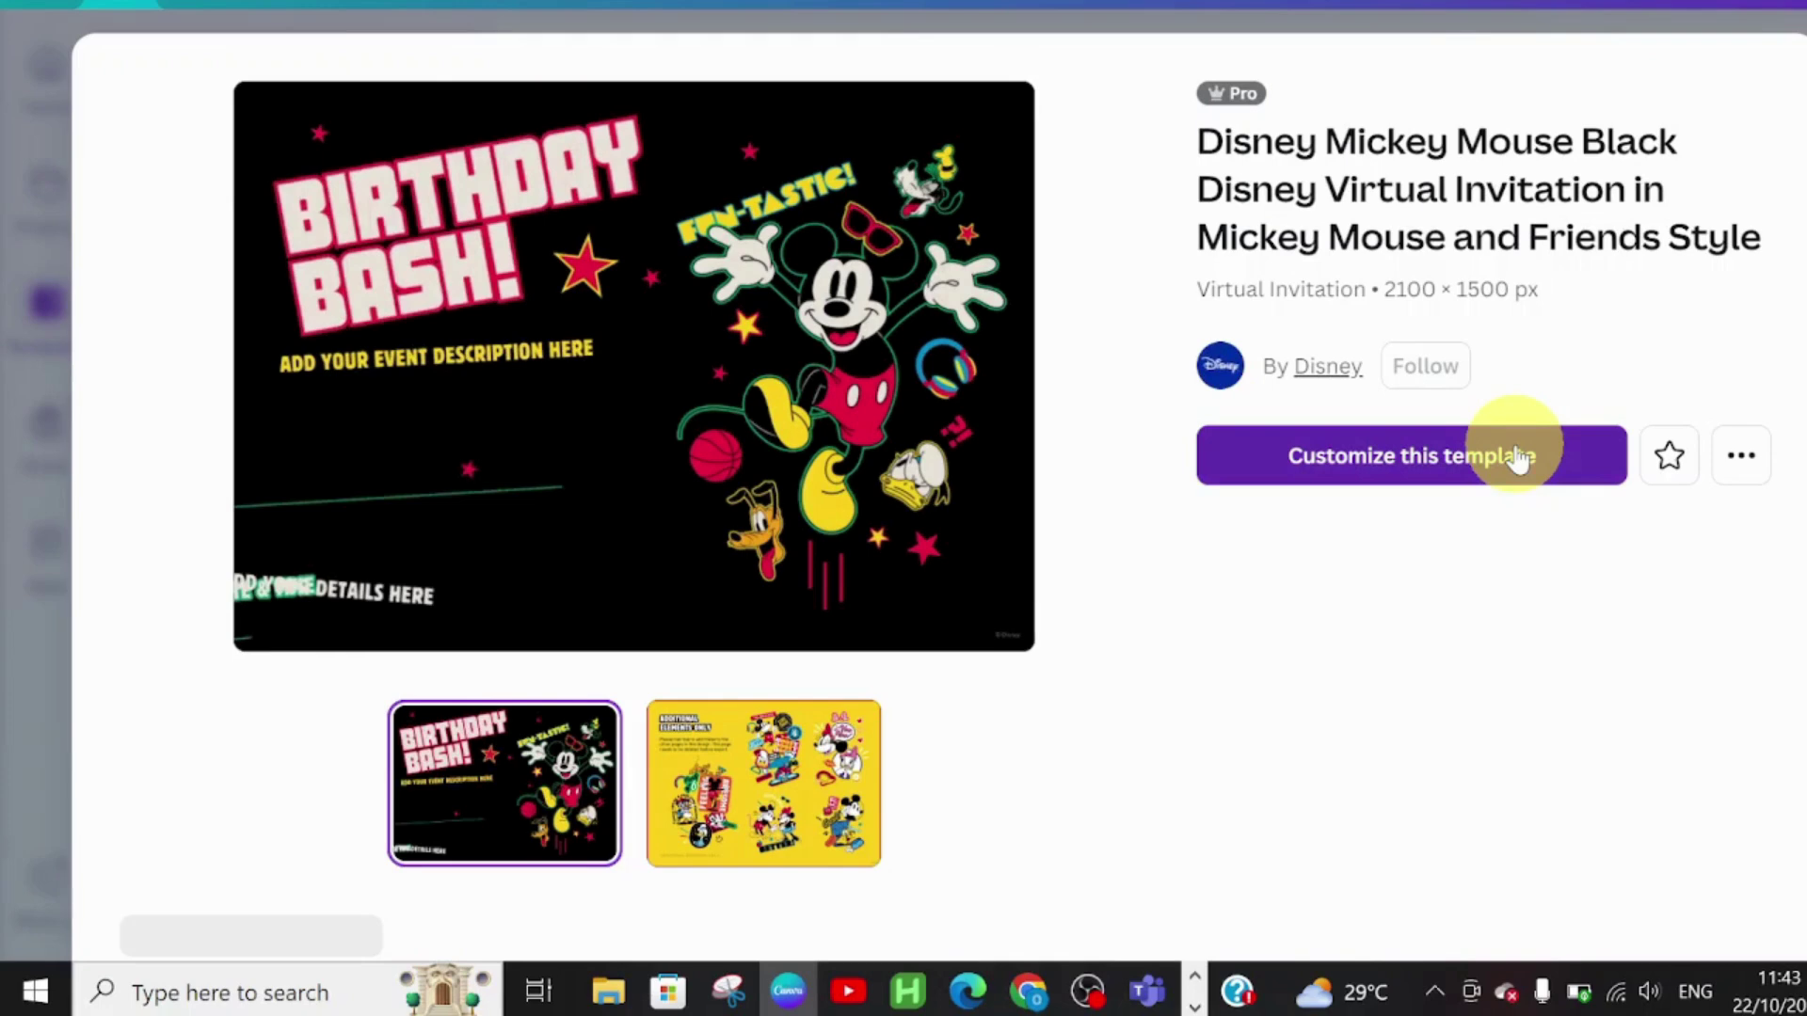
- Customize the 'Disney Mickey Mouse Black Disney Virtual Invitation' template and acknowledge the Disney licence notice
left_click(1374, 459)
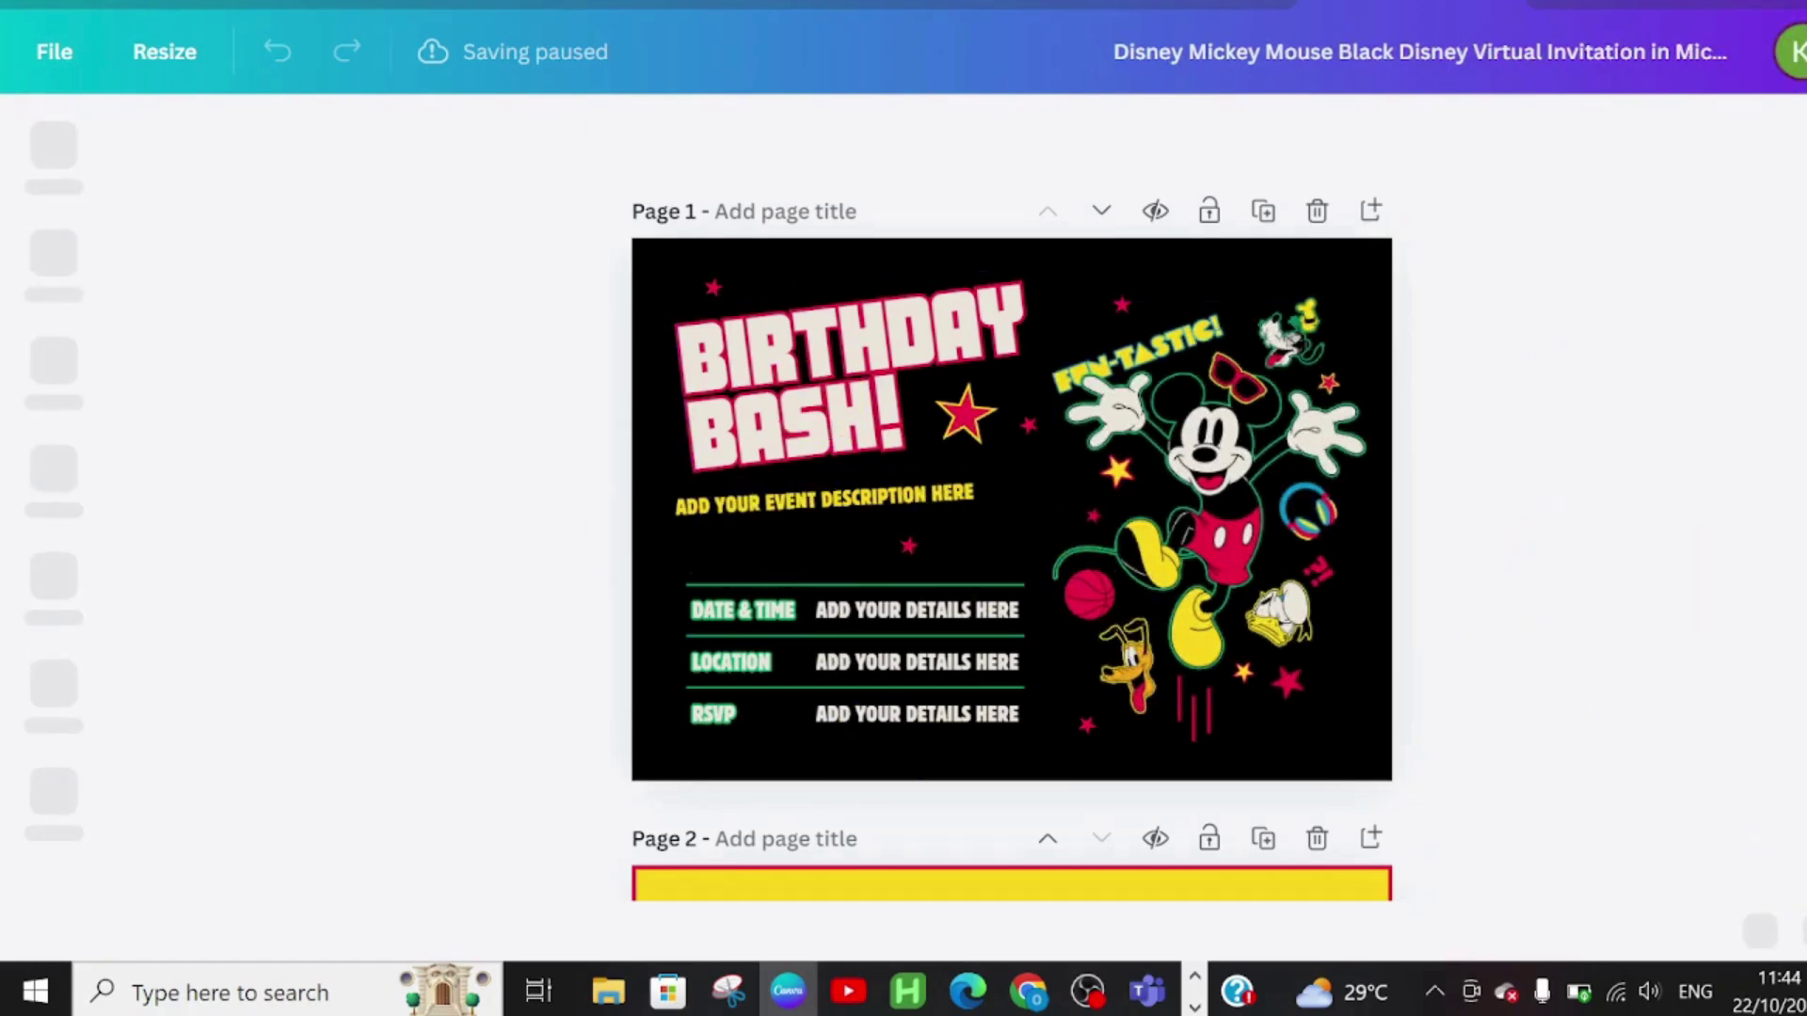
scroll(1012, 509, "down", 6)
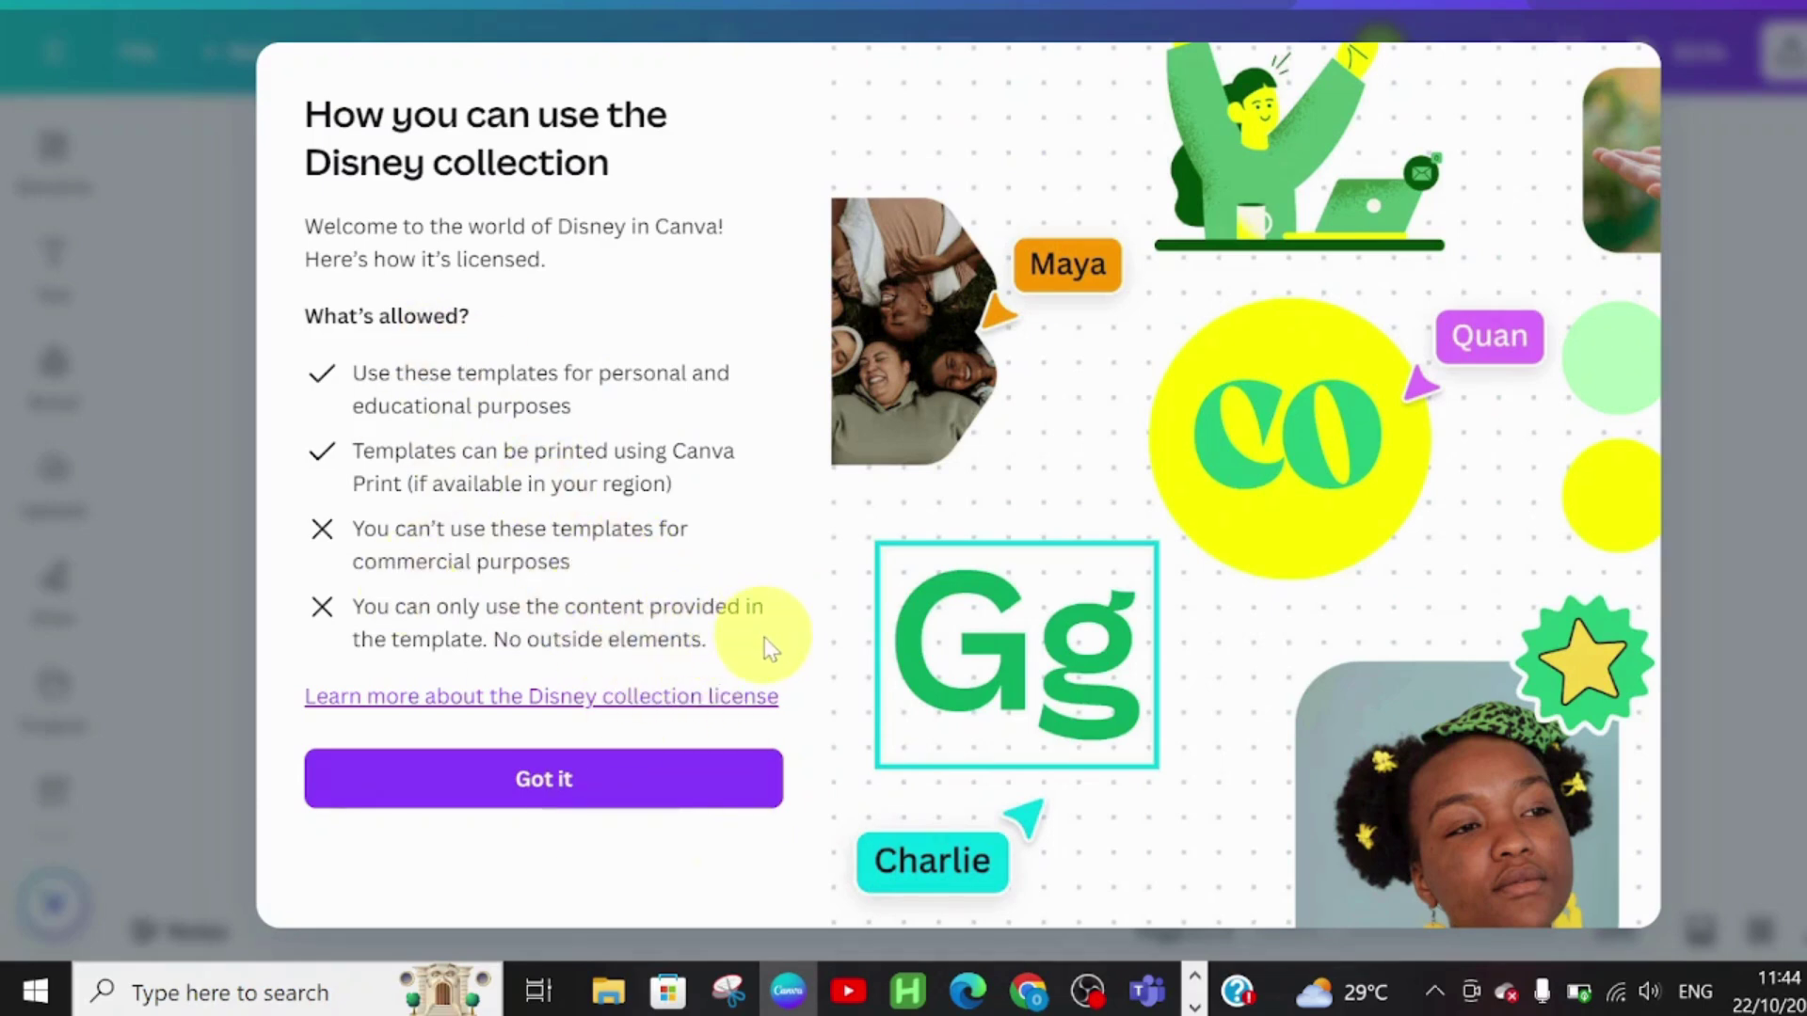
left_click(603, 793)
scroll(1608, 885, "up", 4)
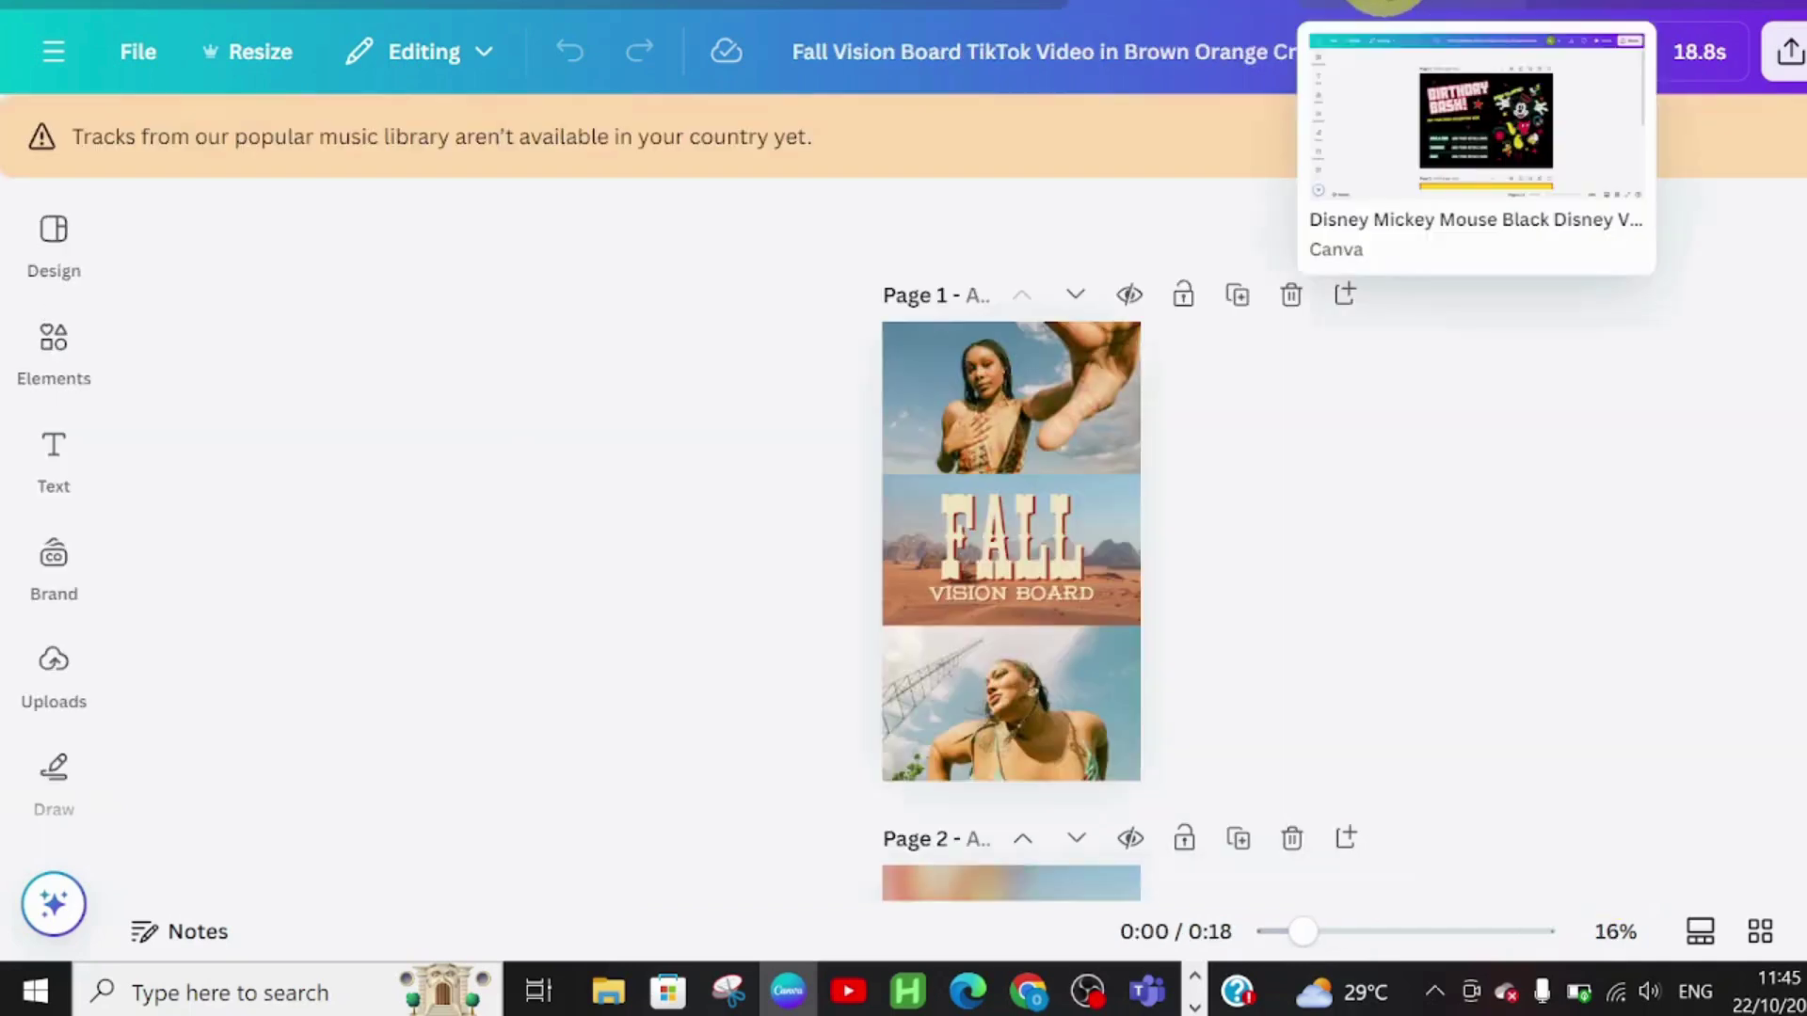
- Switch browser tabs back to the Canva home page showing recent designs
left_click(1384, 2)
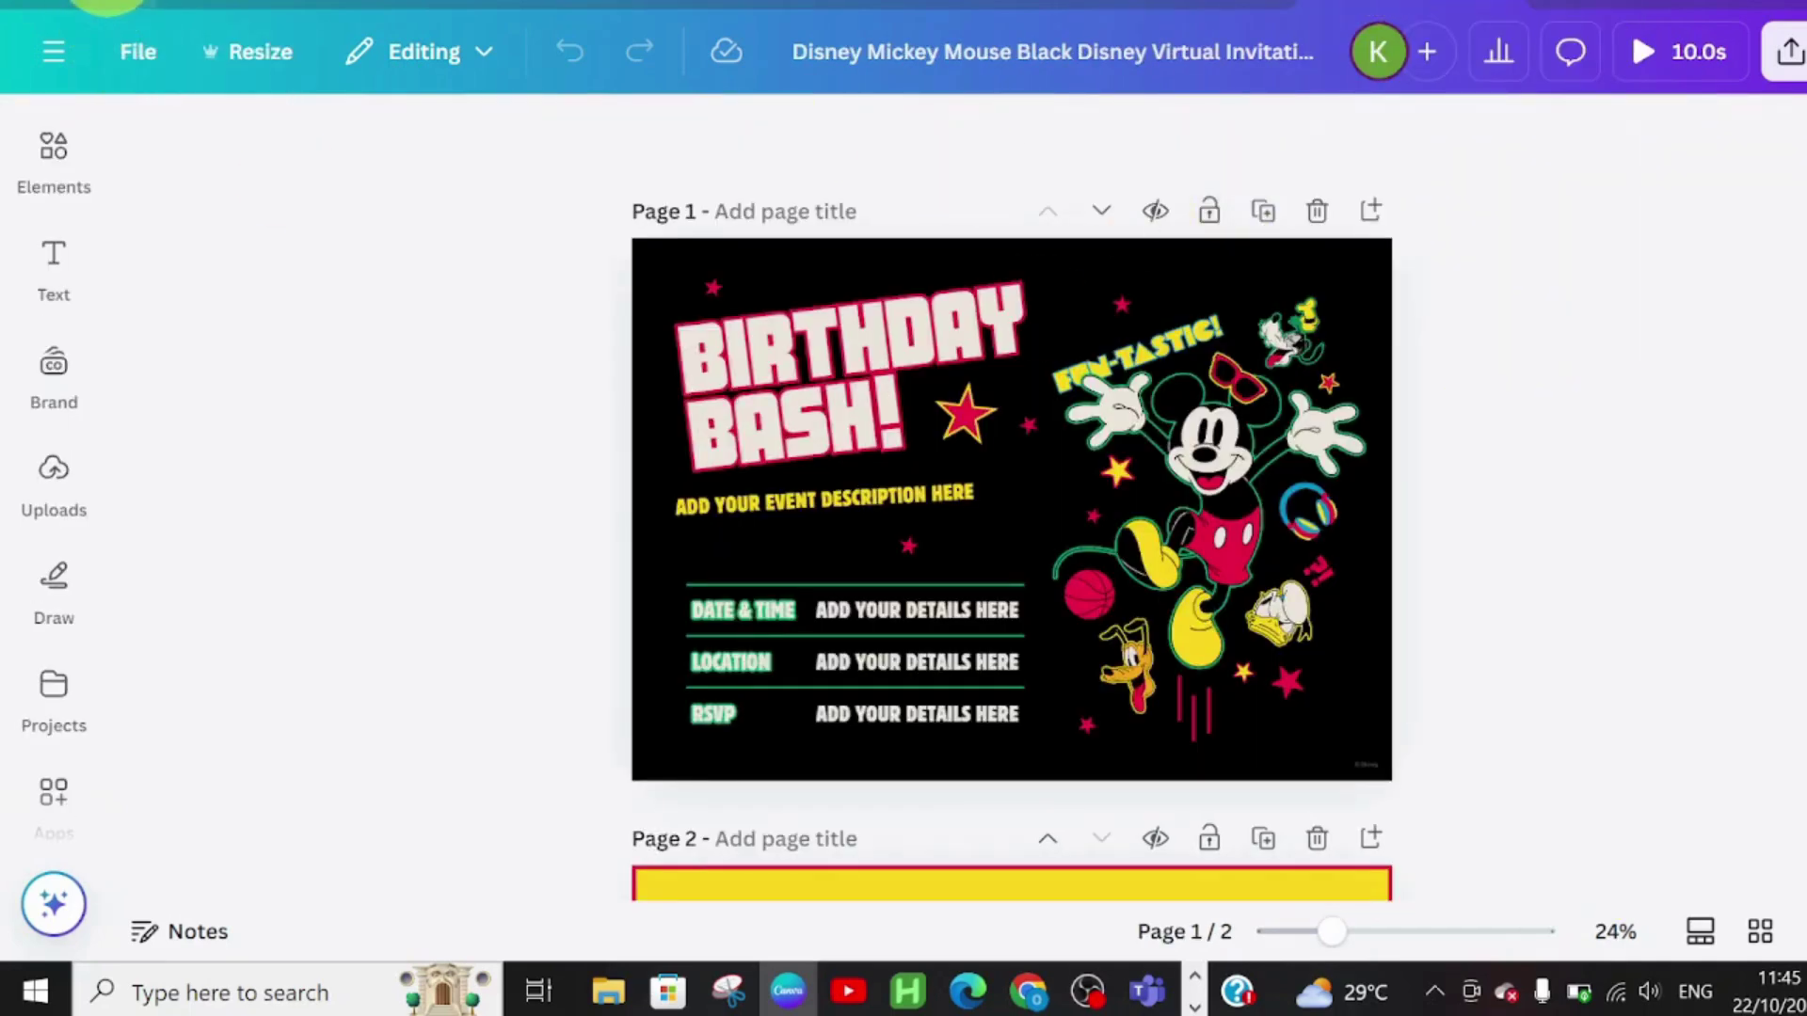
left_click(106, 3)
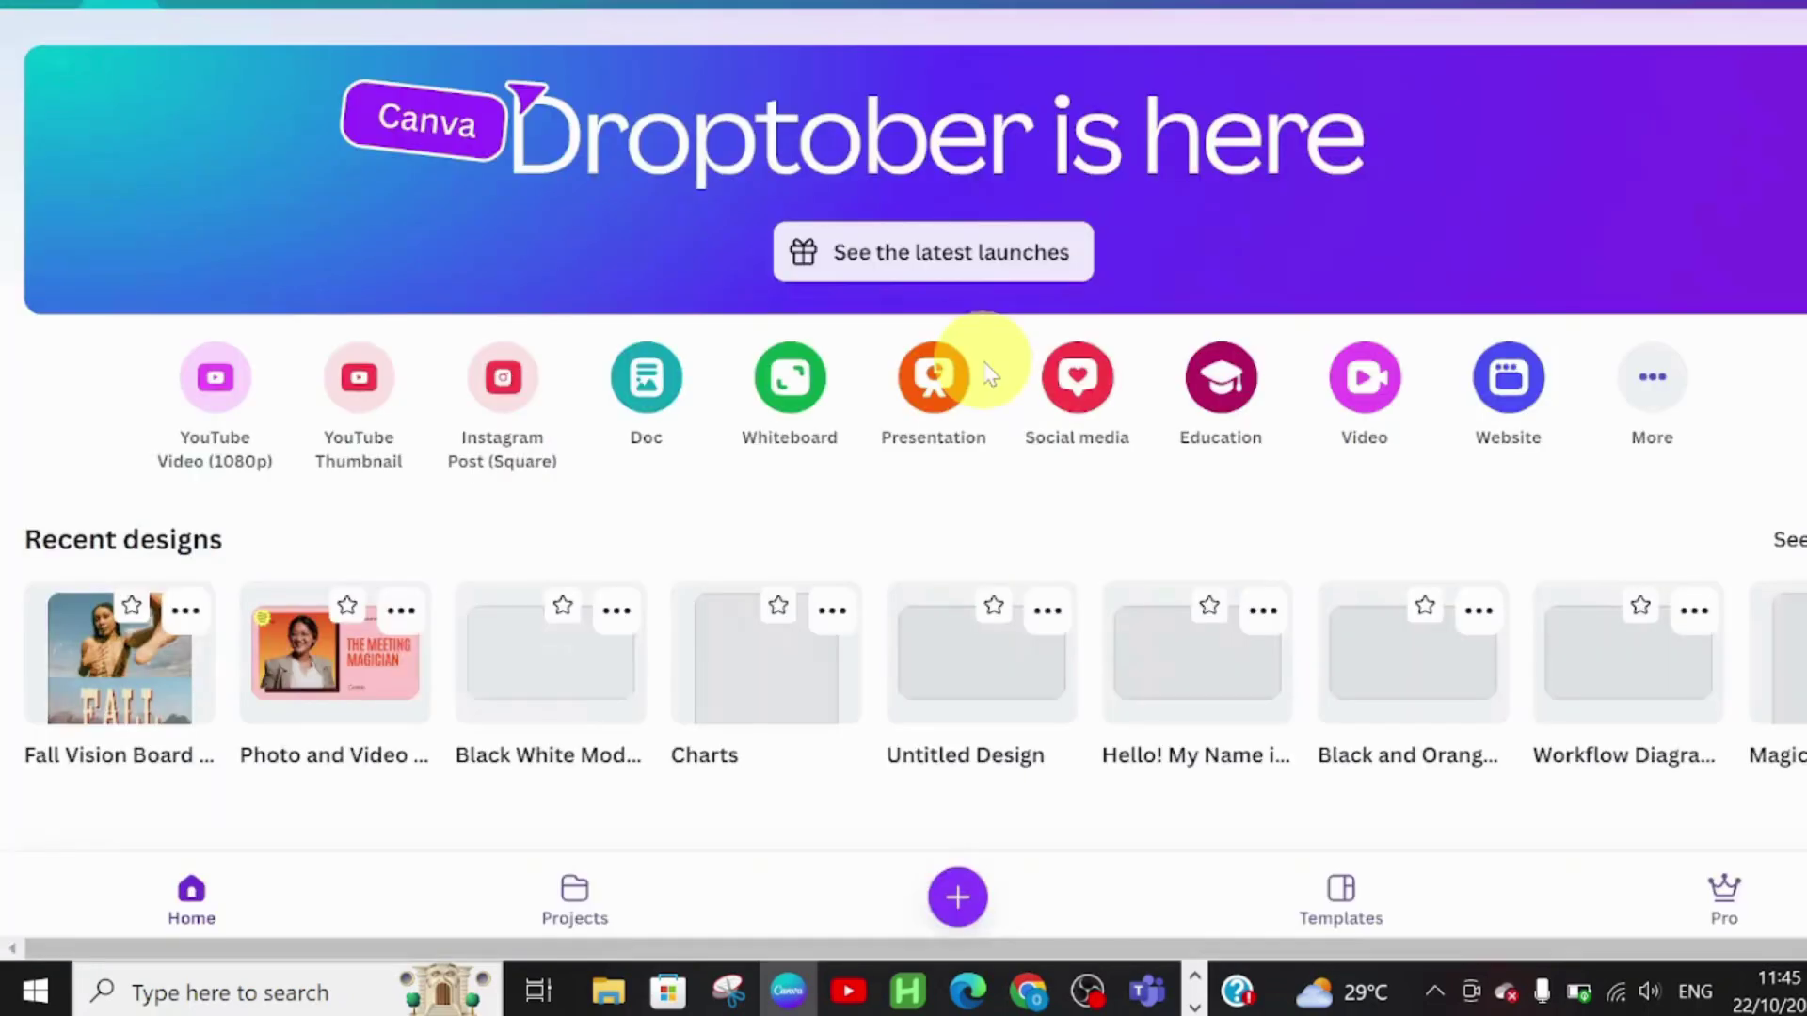